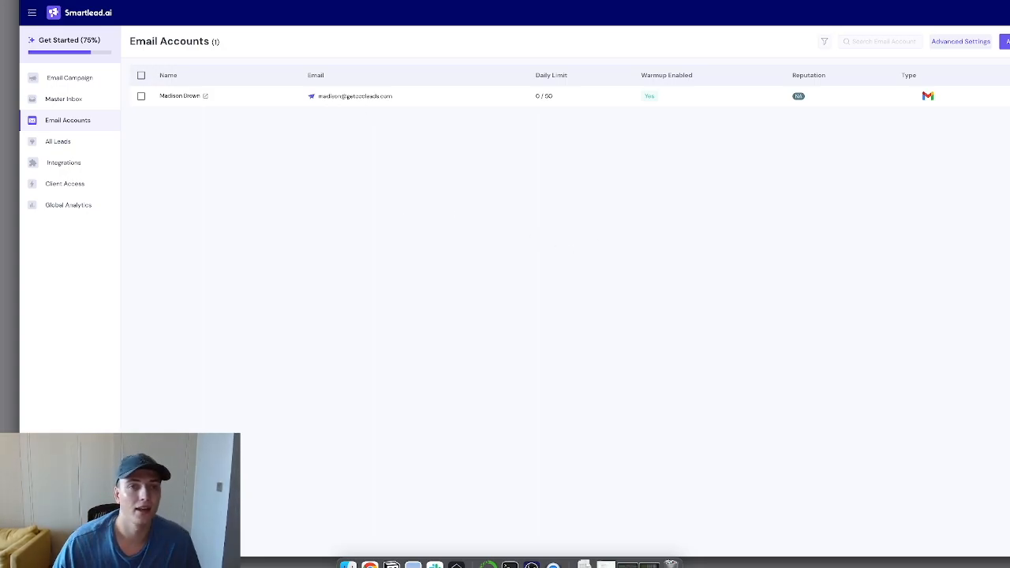
Step: Switch from Smartlead's Email Accounts list to the Airtable Emails table
key("ctrl+Tab")
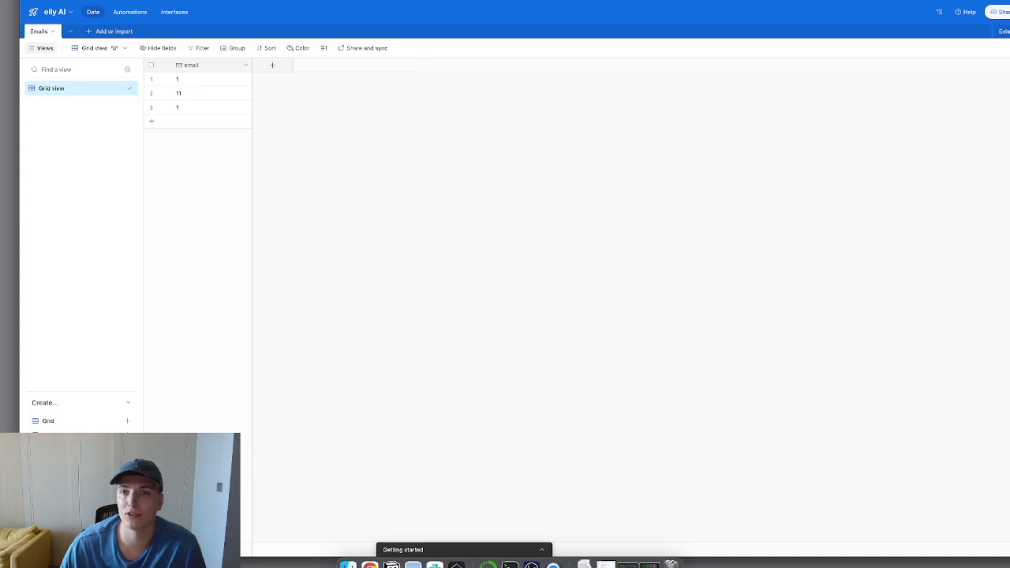
Step: Go back to Smartlead's Fetch Lead Message History API reference page
key("ctrl+Tab")
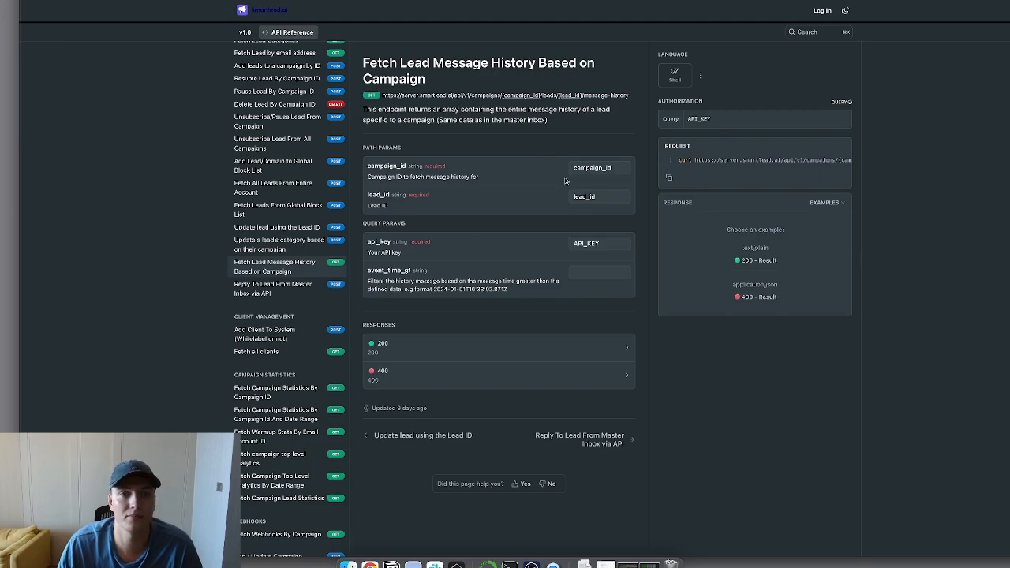
scroll(332, 145, "up", 5)
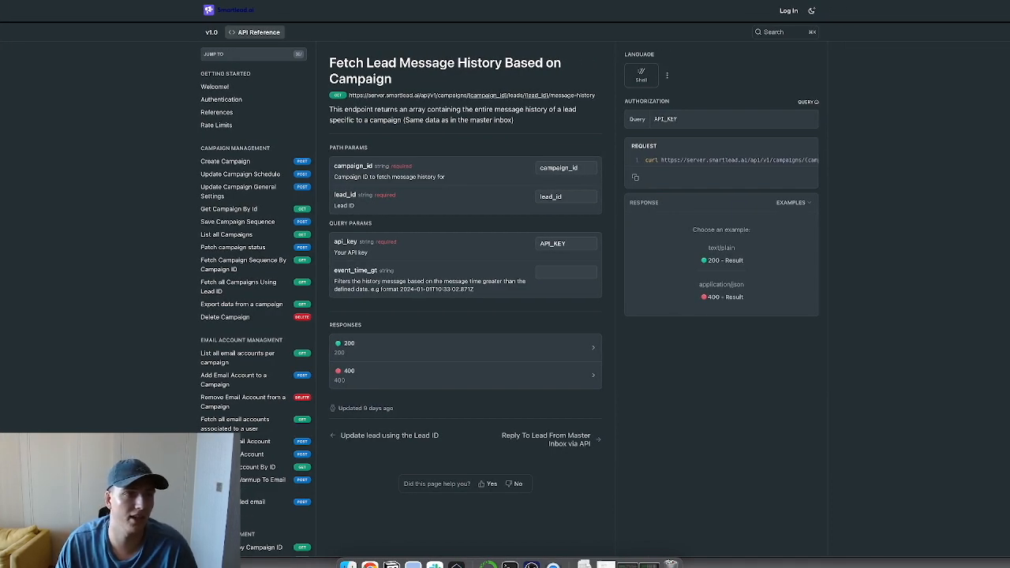
left_click_drag(0, 101, 129, 108)
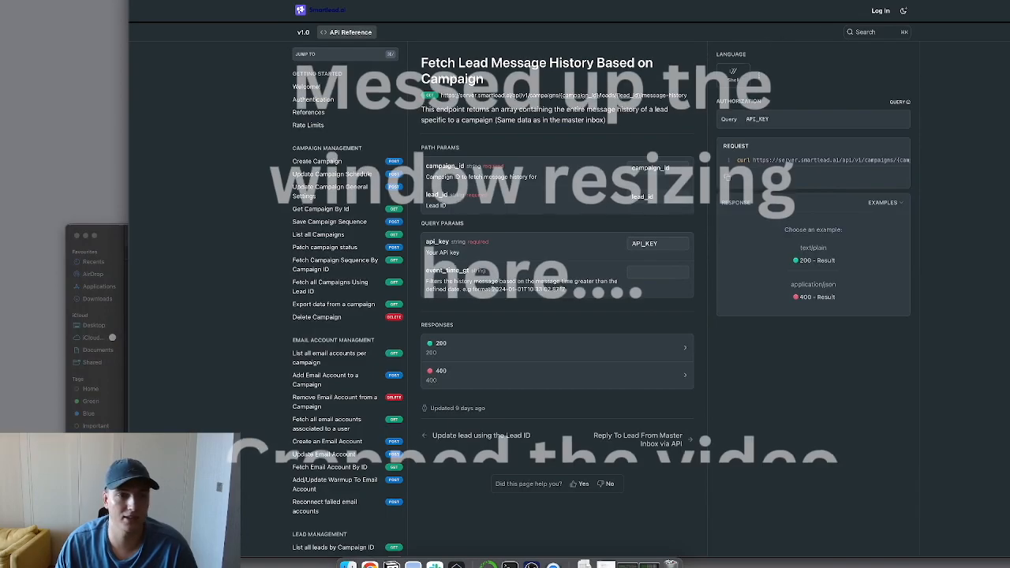
left_click_drag(519, 2, 465, 1)
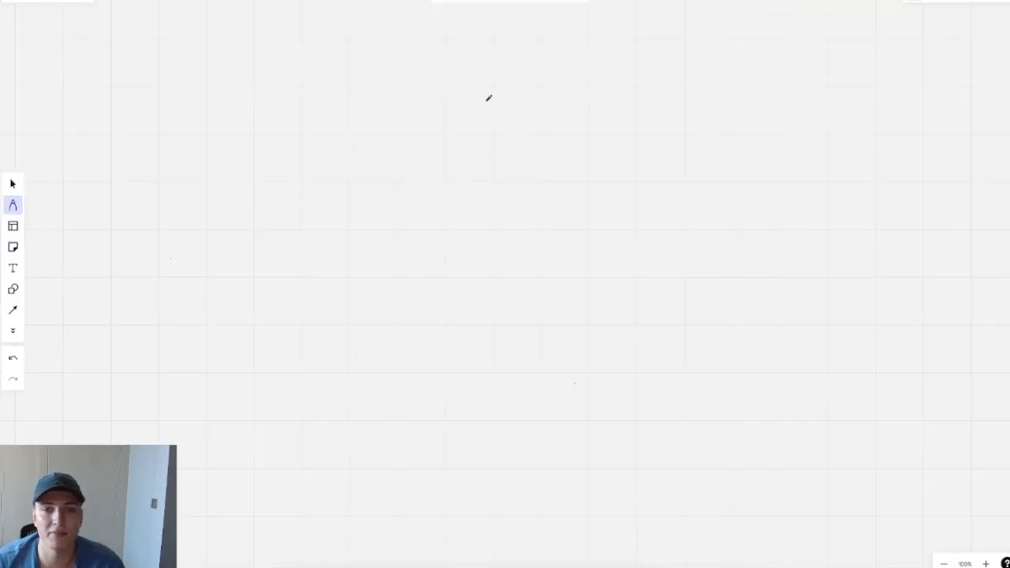
Step: Sketch a starting loop, a long vertical line with two shapes on it, and a rightward arrow
mouse_move(142, 42)
left_mouse_down()
mouse_move(198, 77)
mouse_move(207, 28)
mouse_move(130, 35)
mouse_move(122, 59)
mouse_move(160, 61)
mouse_move(289, 37)
left_mouse_up()
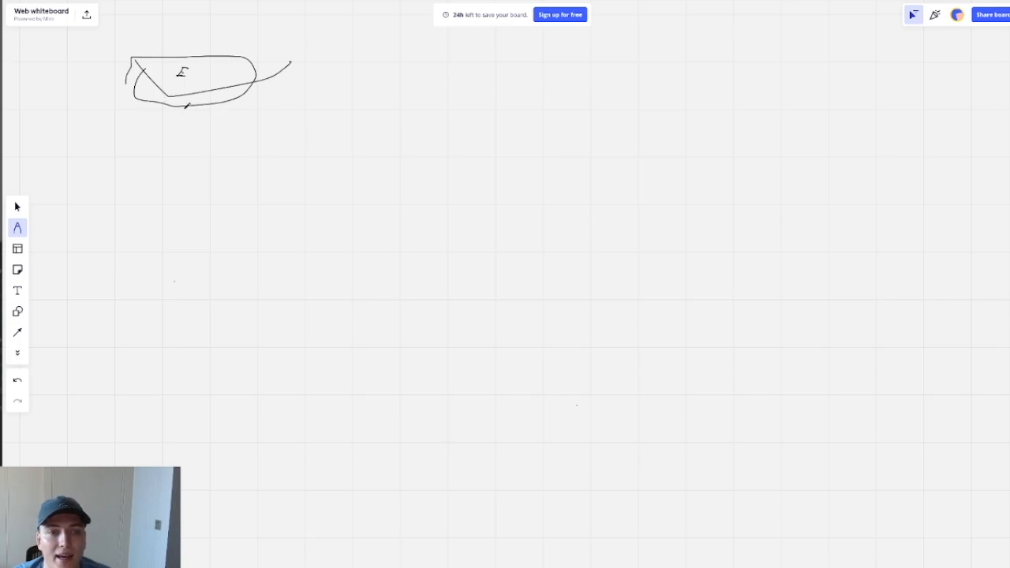
left_click_drag(184, 108, 187, 383)
mouse_move(120, 156)
left_mouse_down()
mouse_move(230, 157)
mouse_move(111, 222)
mouse_move(122, 168)
left_mouse_up()
mouse_move(127, 299)
left_mouse_down()
mouse_move(209, 361)
mouse_move(154, 285)
left_mouse_up()
mouse_move(246, 197)
left_mouse_down()
mouse_move(338, 199)
mouse_move(300, 229)
left_mouse_up()
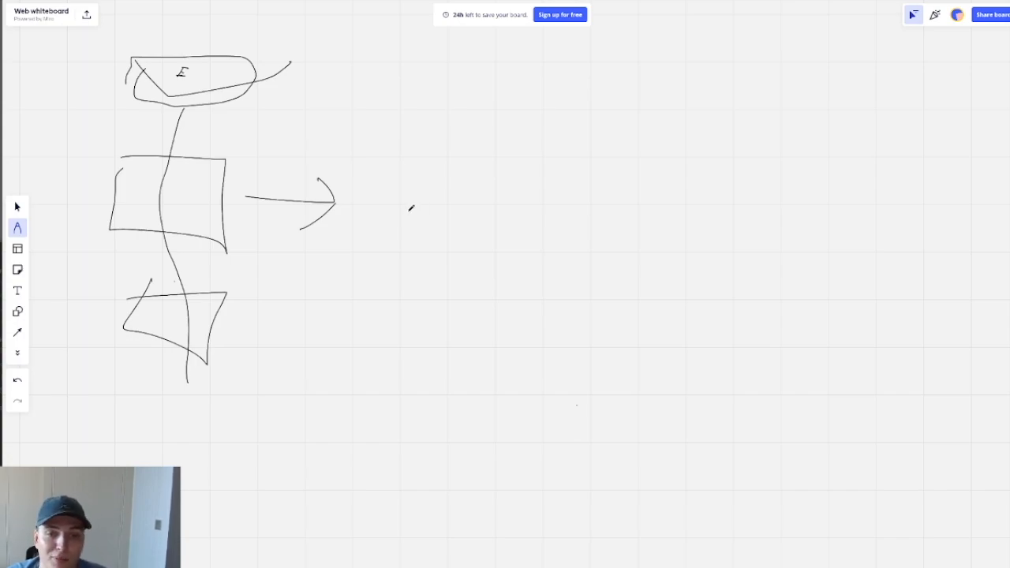
Step: Draw a rounded box right of the arrow, write AIRT inside it, then return to the API docs
mouse_move(387, 173)
left_mouse_down()
mouse_move(445, 264)
mouse_move(503, 160)
mouse_move(390, 171)
left_mouse_up()
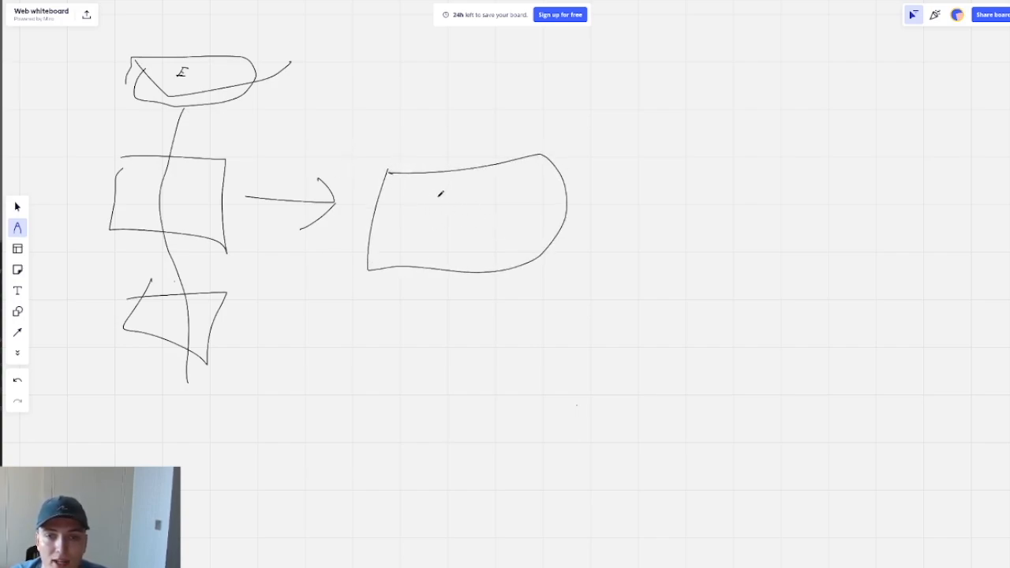
mouse_move(431, 197)
left_mouse_down()
mouse_move(450, 188)
mouse_move(428, 203)
mouse_move(453, 221)
mouse_move(478, 197)
mouse_move(475, 221)
mouse_move(489, 212)
mouse_move(496, 235)
left_mouse_up()
left_click(464, 189)
left_click_drag(491, 199, 554, 208)
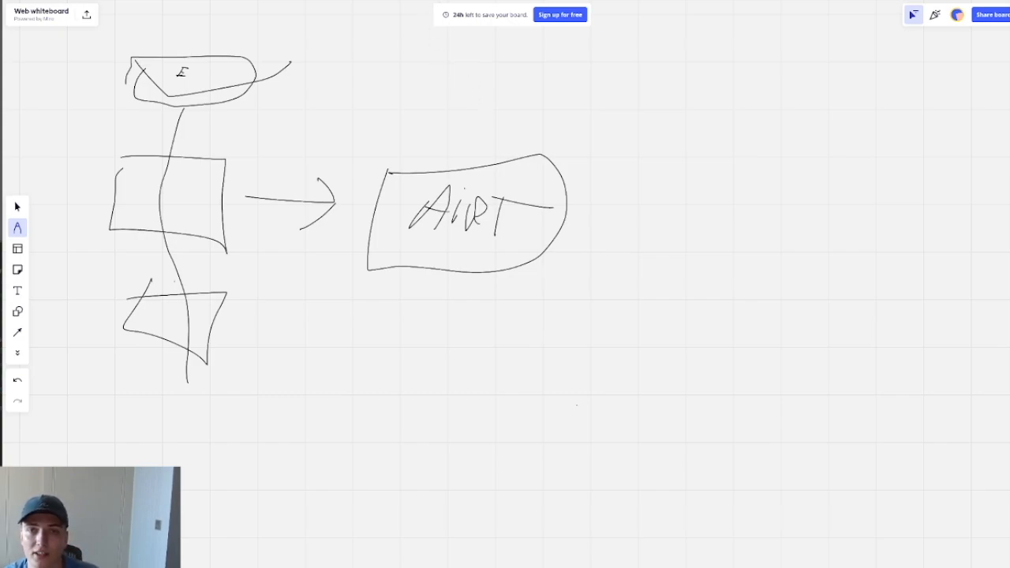
key("ctrl+Tab")
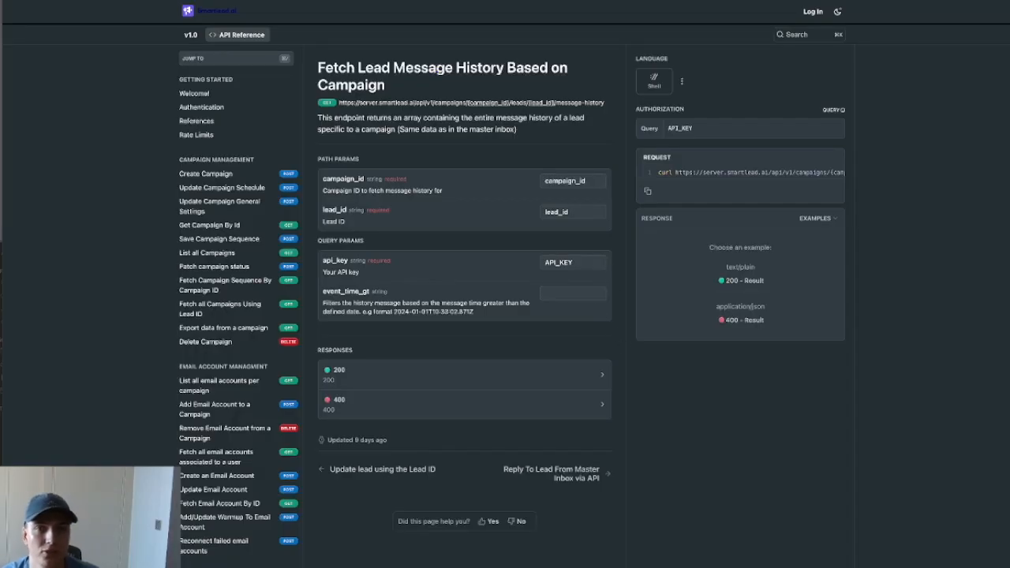
Step: Start a new Smartlead webhook under Settings > Webhook and name it 'Fily AI reply'
key("ctrl+Tab")
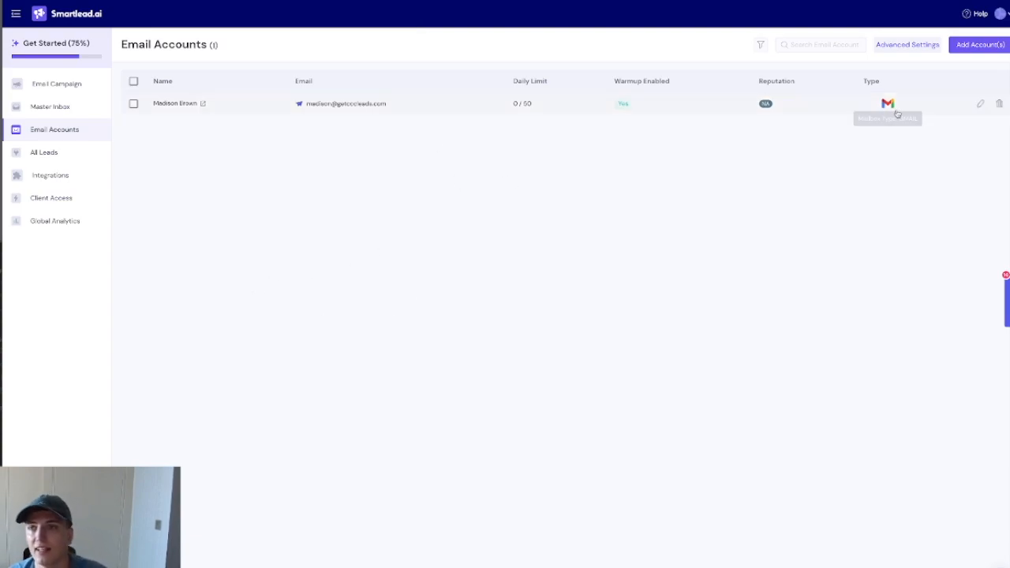
left_click(999, 13)
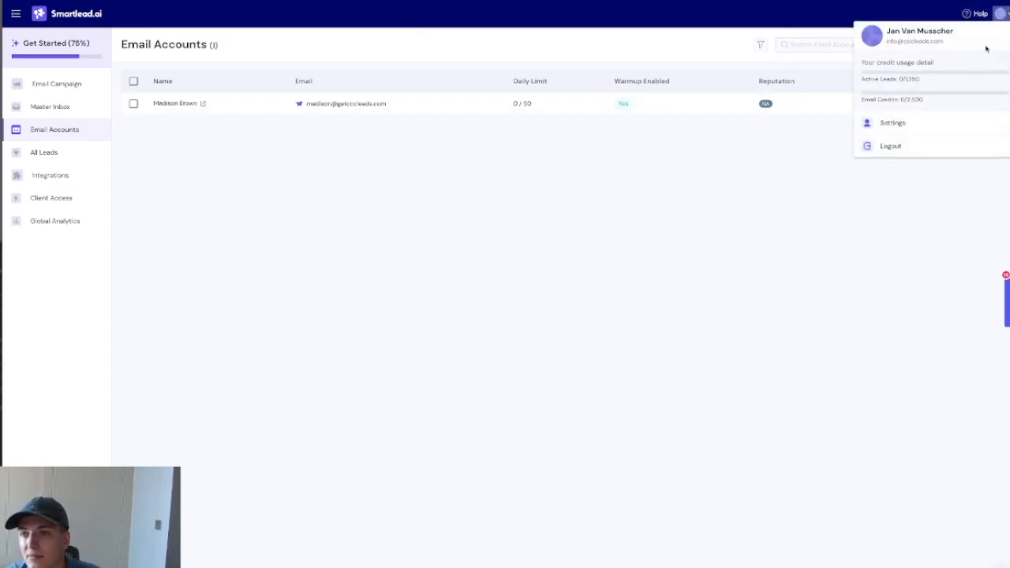
left_click(894, 122)
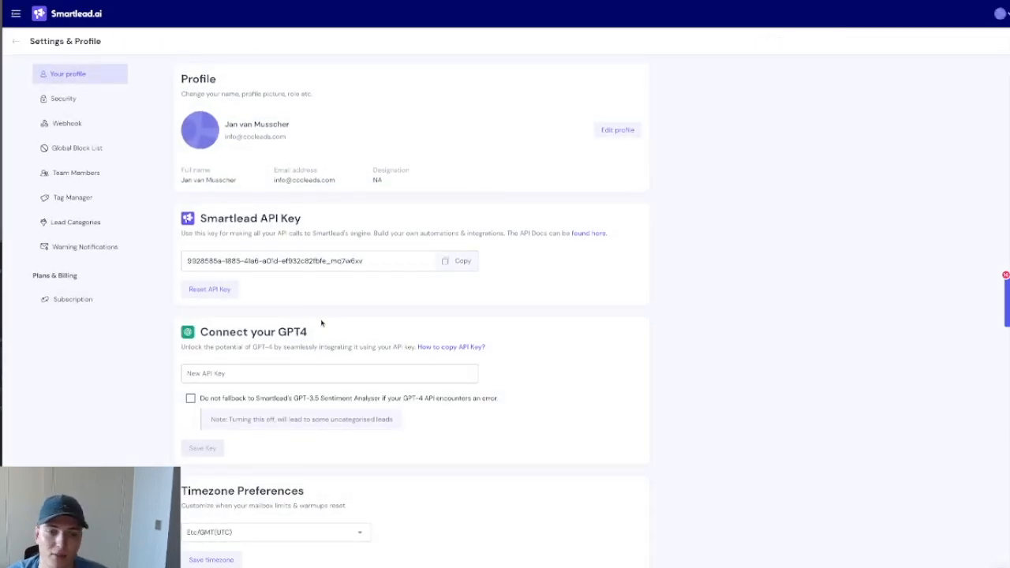
left_click(83, 126)
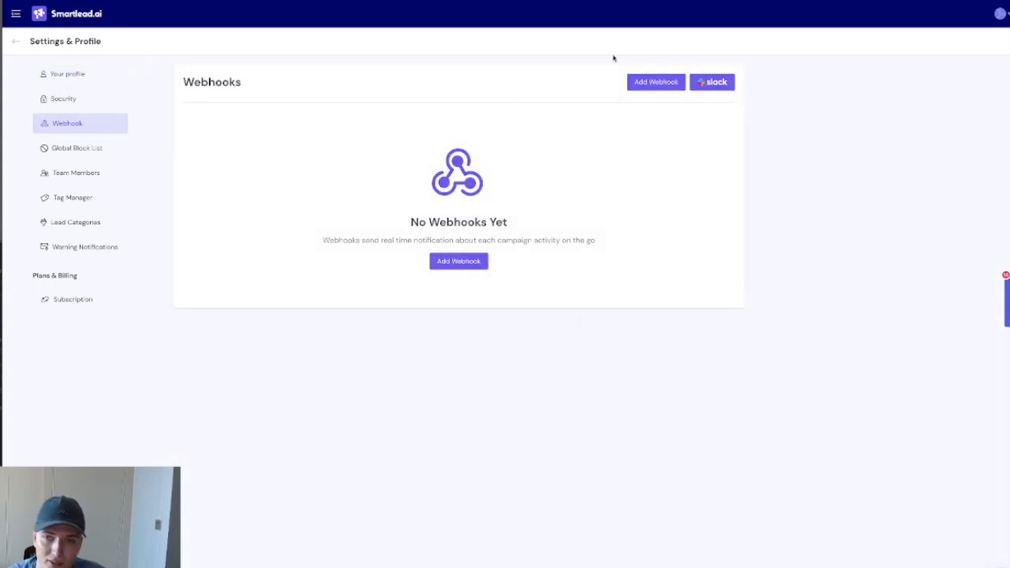
left_click(656, 83)
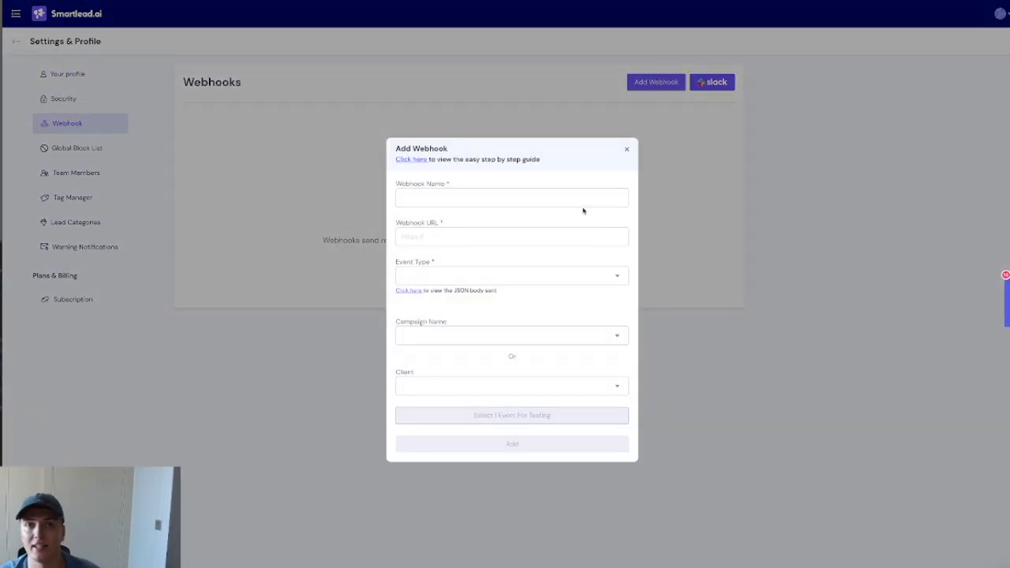
left_click(574, 201)
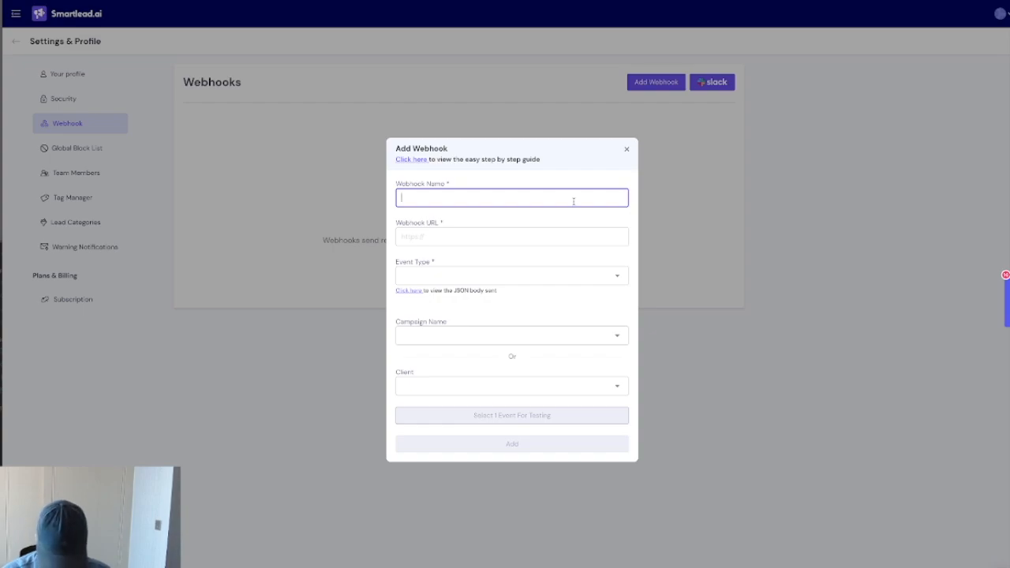
type("Fily AI")
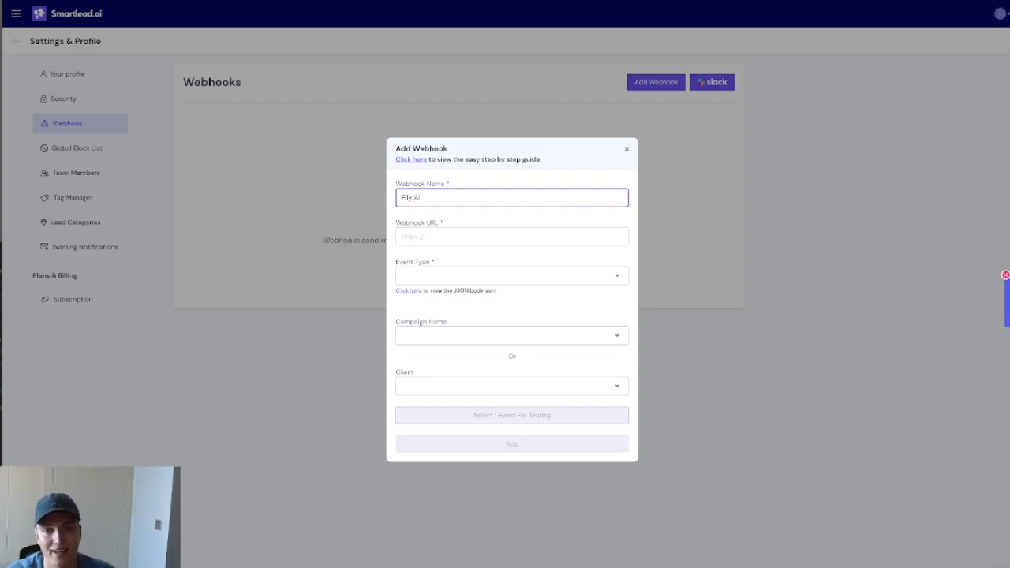
type(" reply")
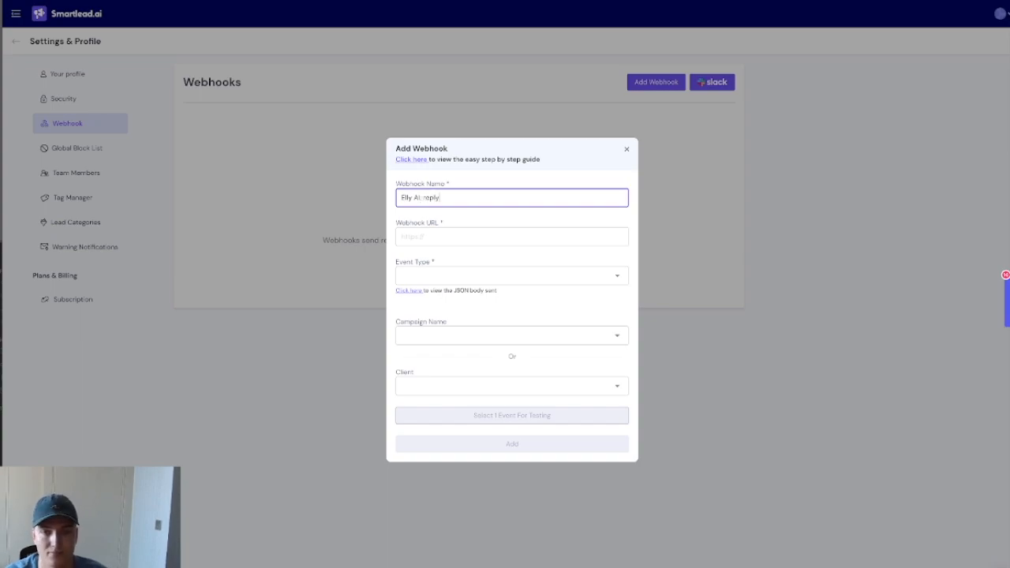
left_click(424, 198)
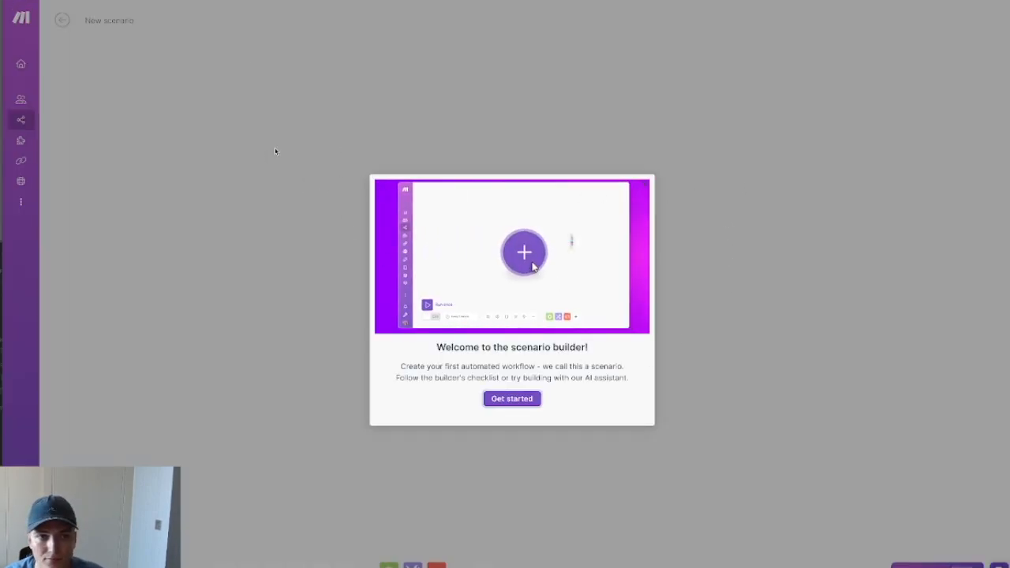
Step: Add a Webhooks > Custom webhook trigger as the scenario's first module
left_click(648, 190)
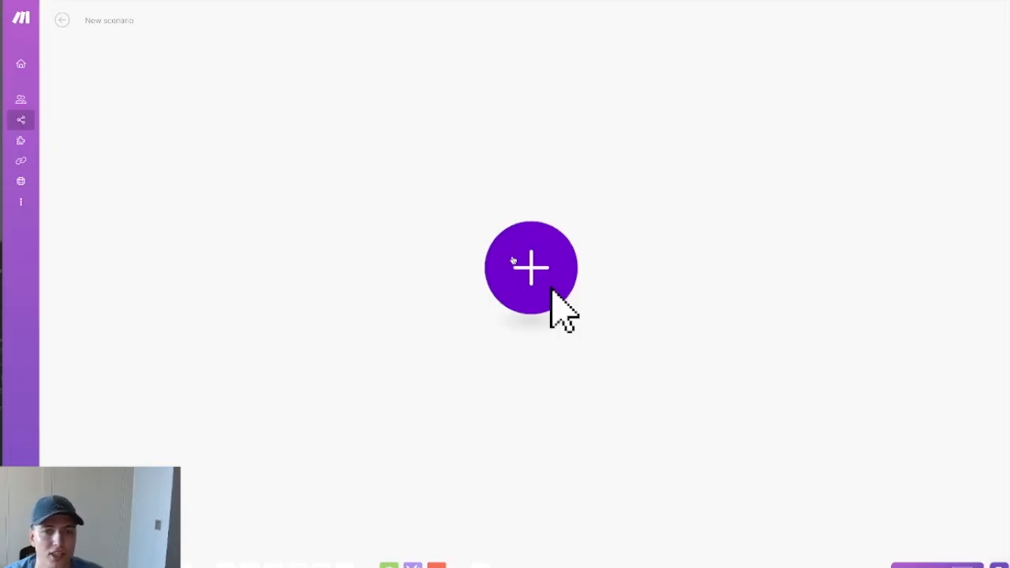
left_click(540, 282)
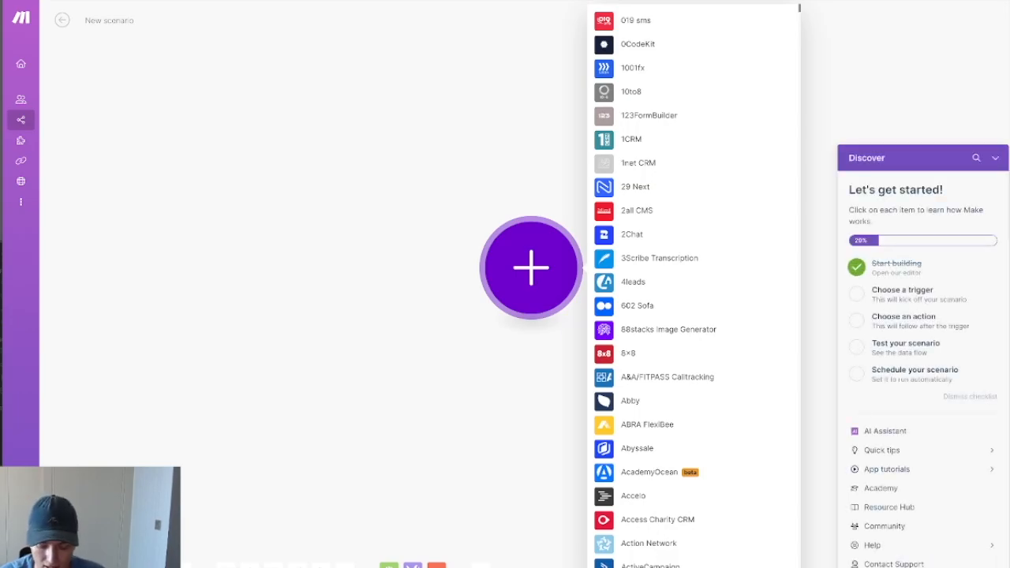
type("webhook")
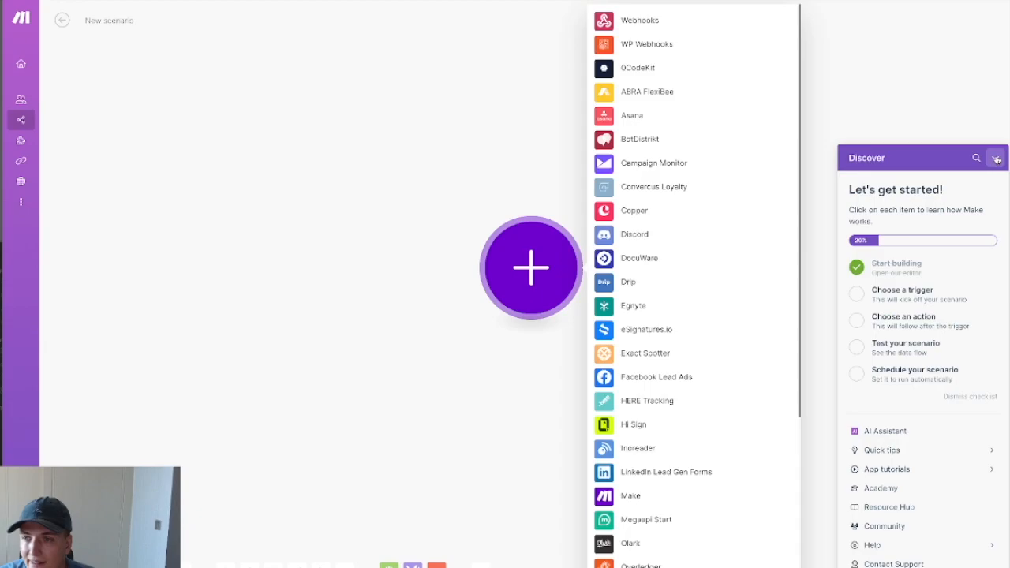
left_click(994, 158)
left_click(662, 27)
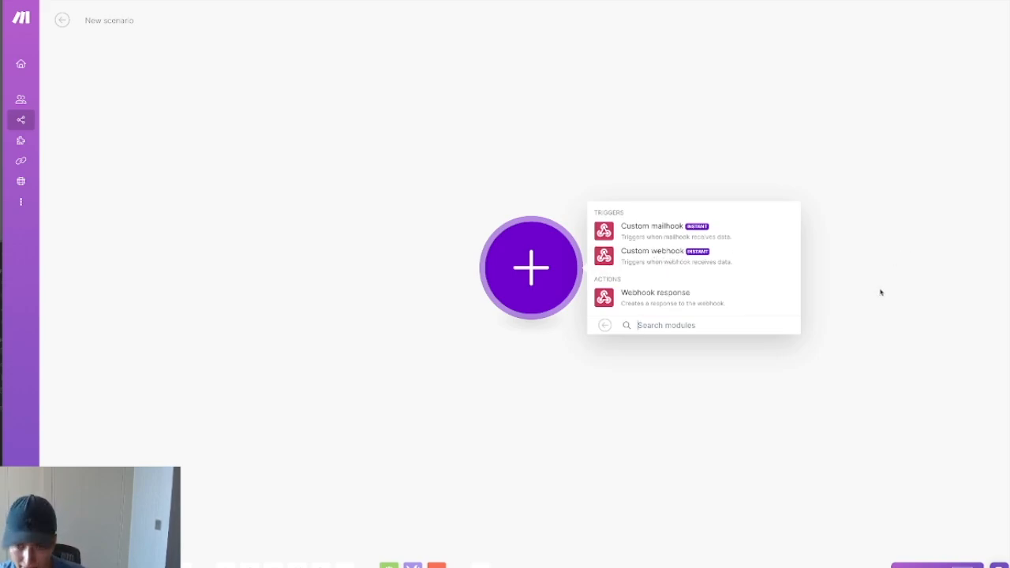
left_click(686, 263)
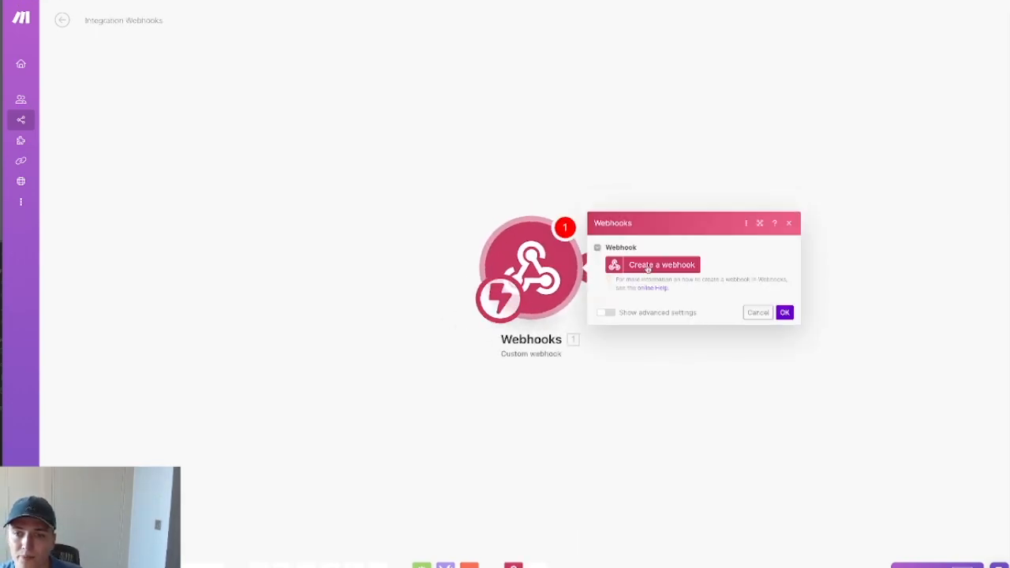
Step: Create and save the webhook 'Reply smartlead', then paste its address into Smartlead's Webhook URL
left_click(643, 270)
left_click(815, 229)
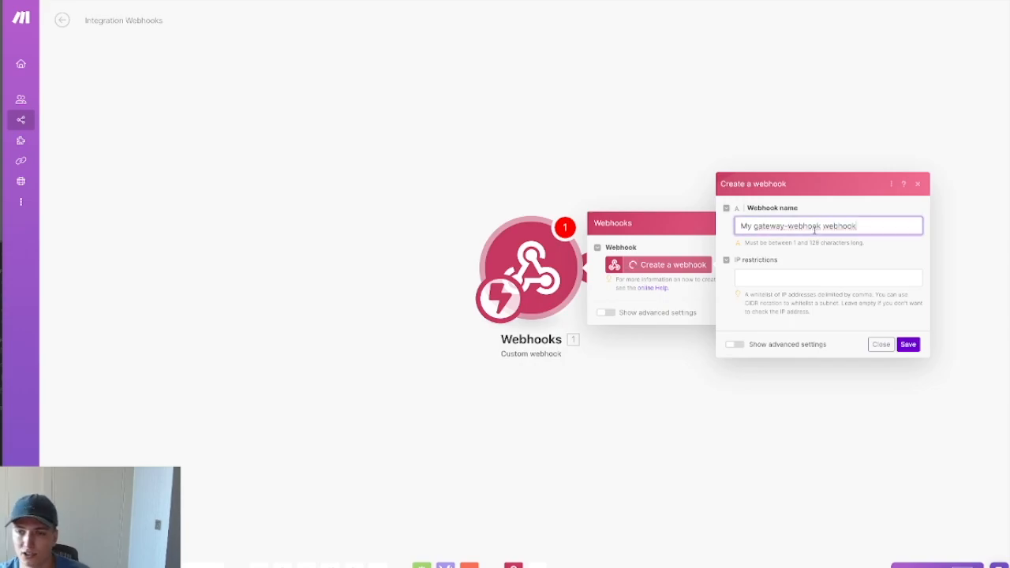
key("ctrl+a")
type("Rep")
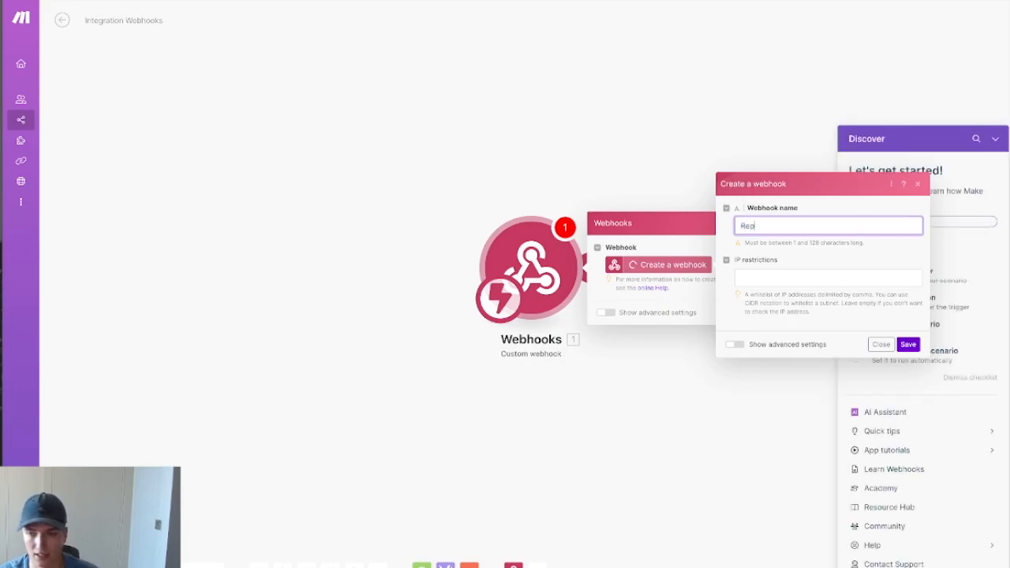
type("ly smartlead")
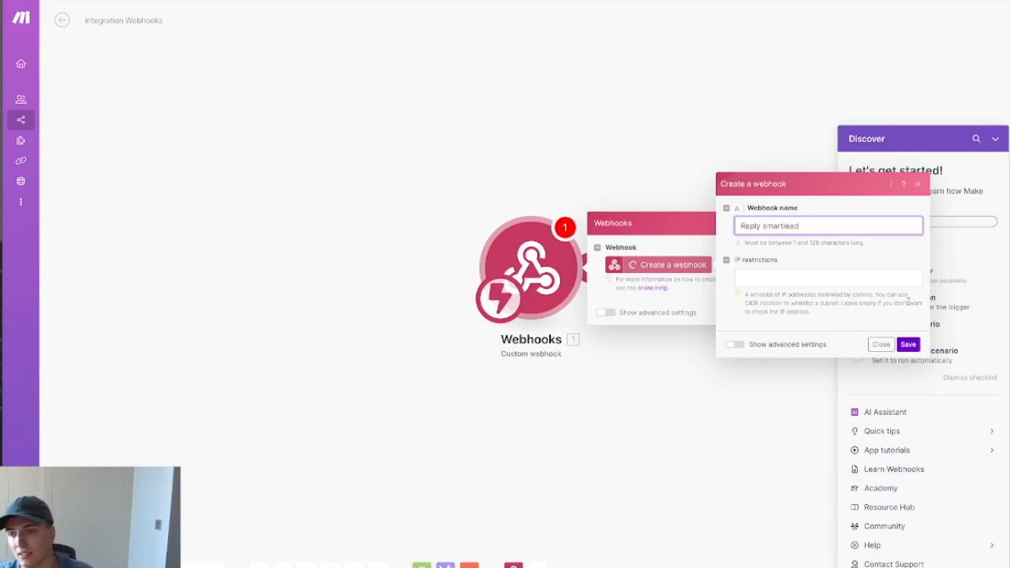
left_click(909, 345)
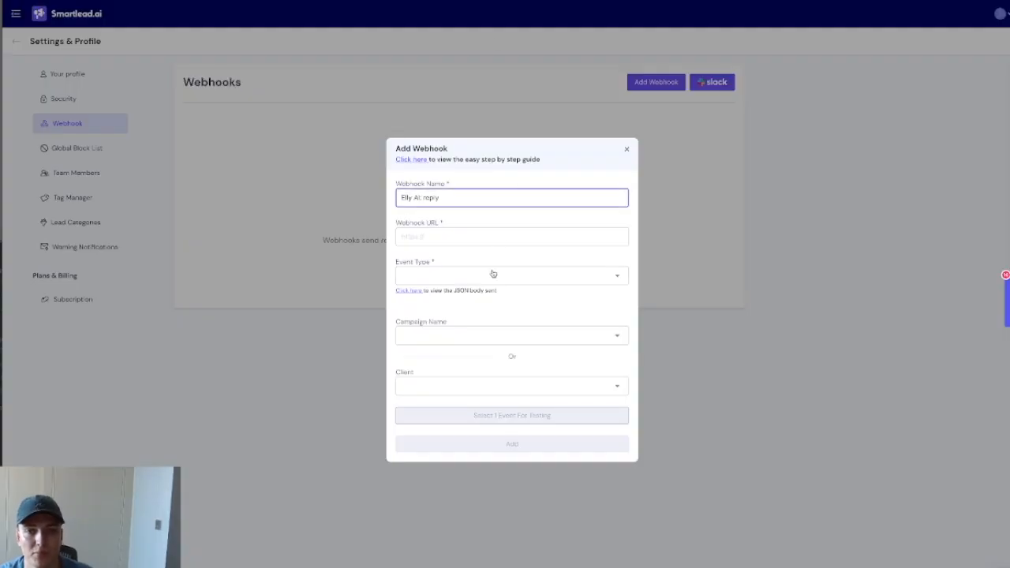
left_click(480, 237)
left_click(566, 304)
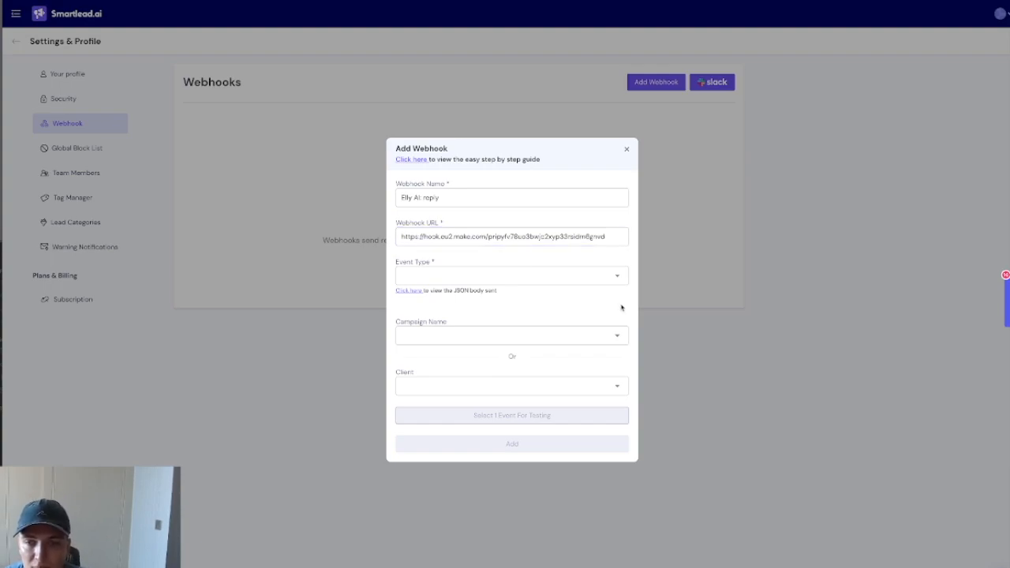
Step: Choose EMAIL_REPLY as the event type and check the empty Campaign Name and Client lists
left_click(556, 276)
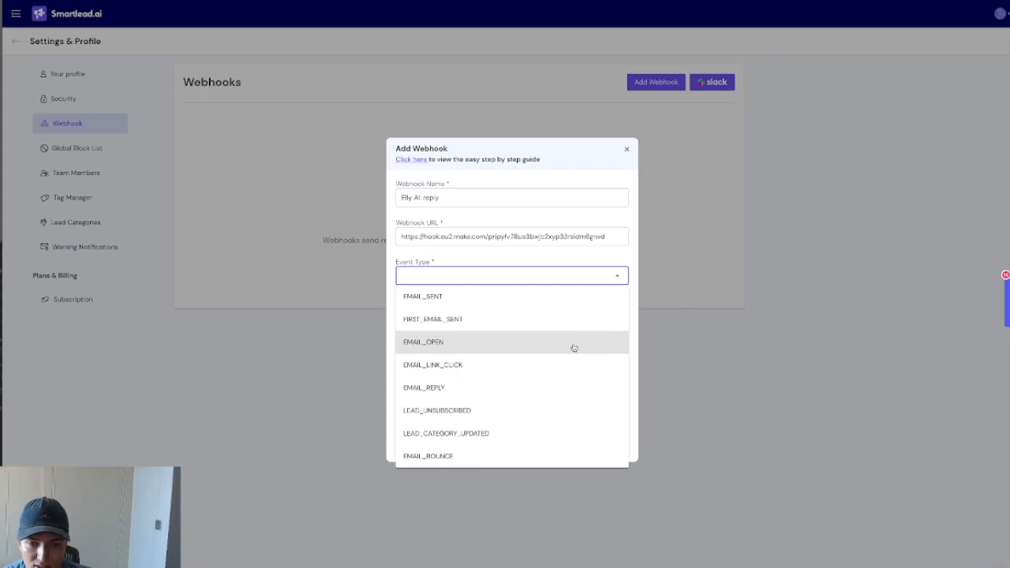
left_click(502, 397)
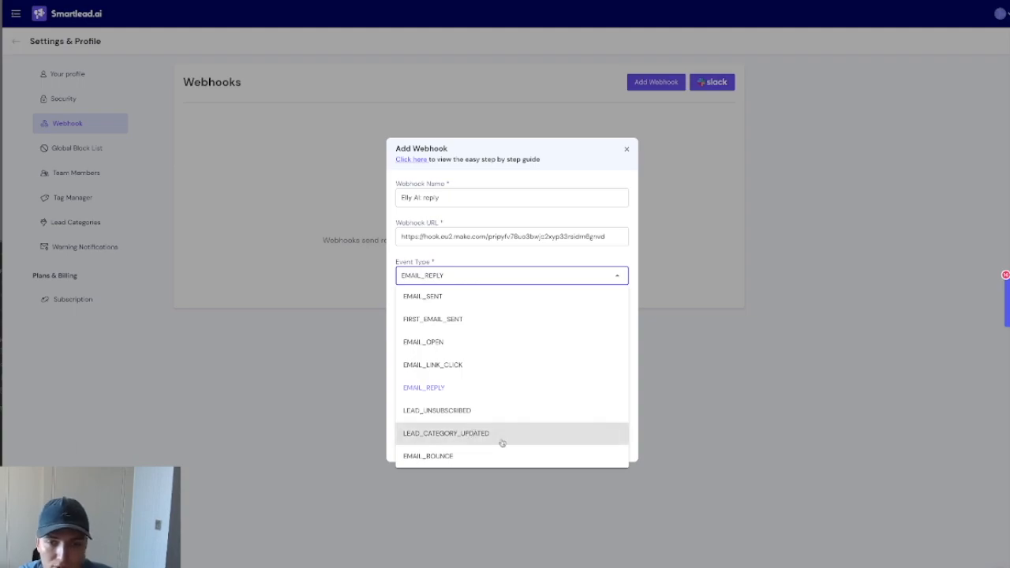
left_click(580, 227)
left_click(519, 337)
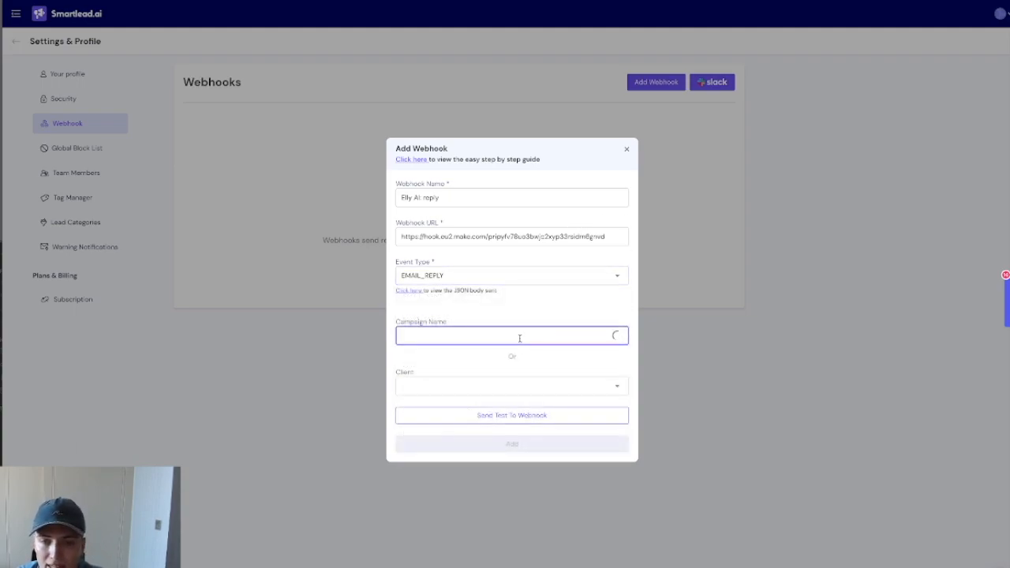
left_click(526, 391)
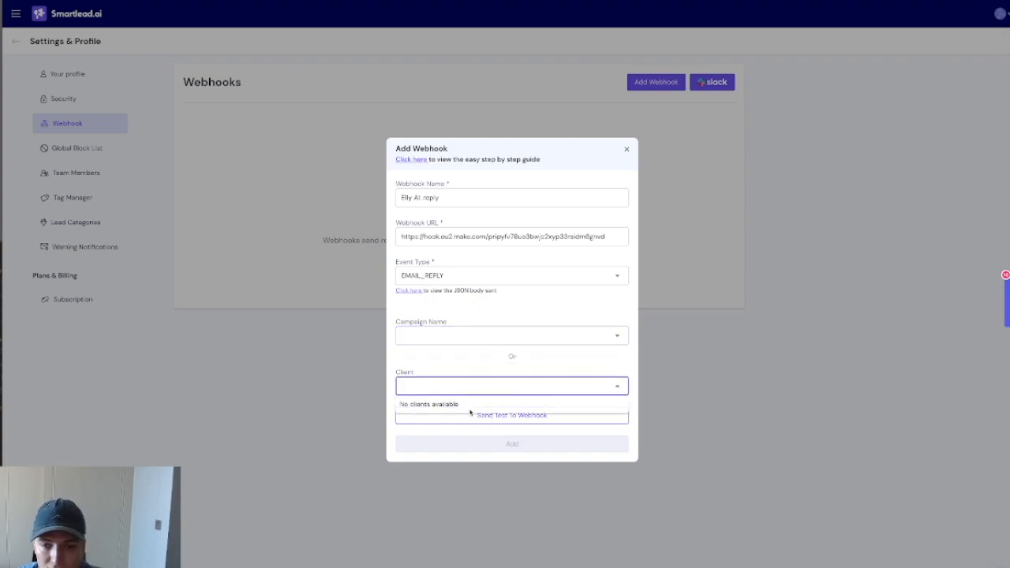
left_click(541, 353)
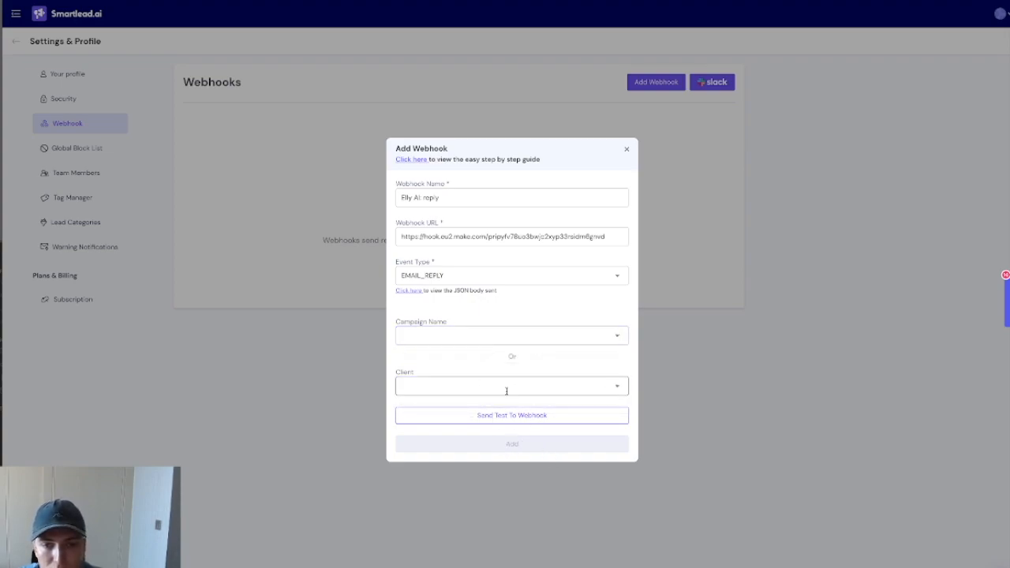
left_click(524, 336)
left_click(497, 386)
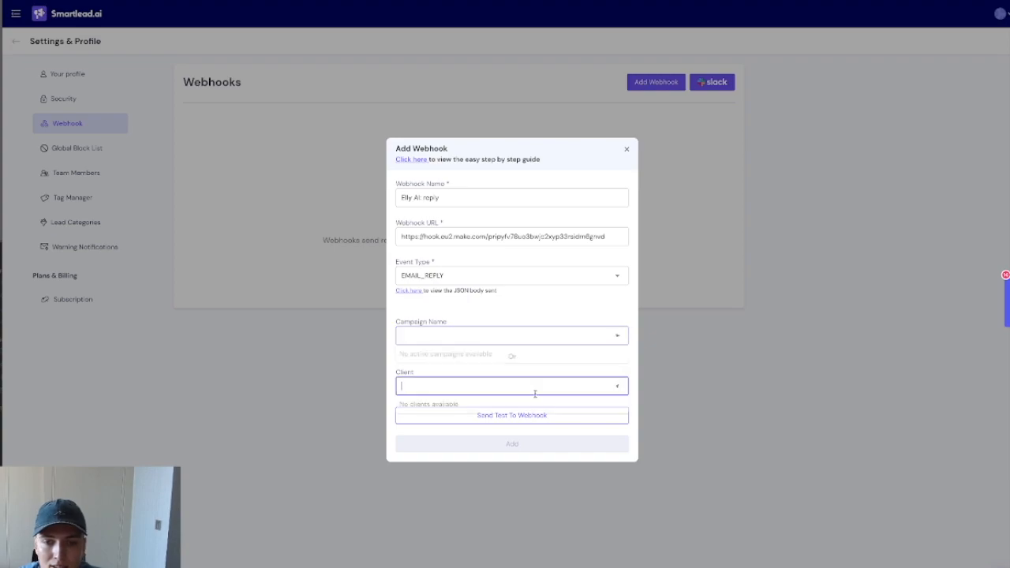
left_click(580, 362)
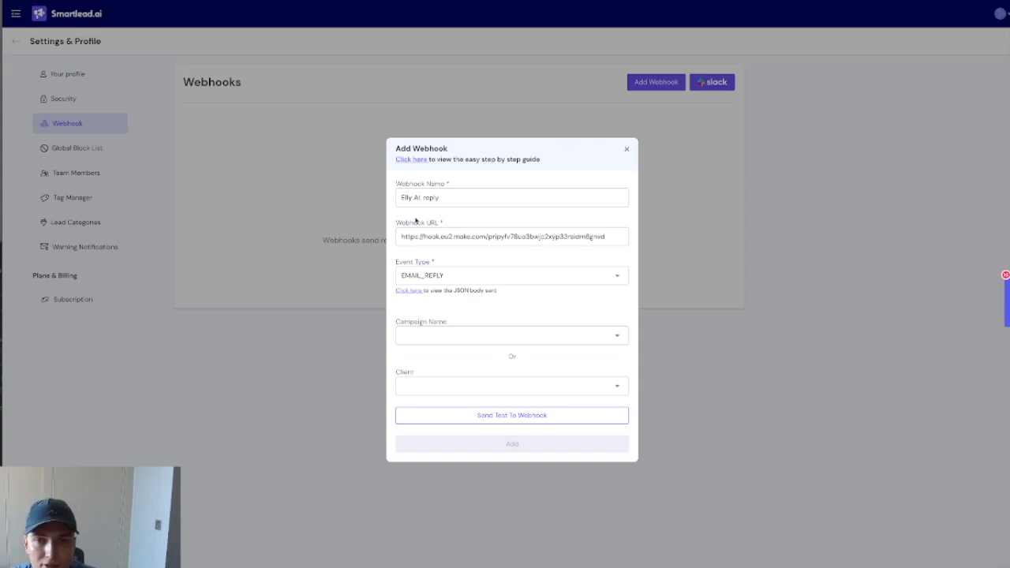
Step: Clear the webhook URL, discard the form, and start adding a client under Client Access
left_click(497, 234)
key("ctrl+a")
key("BackSpace")
left_click(627, 148)
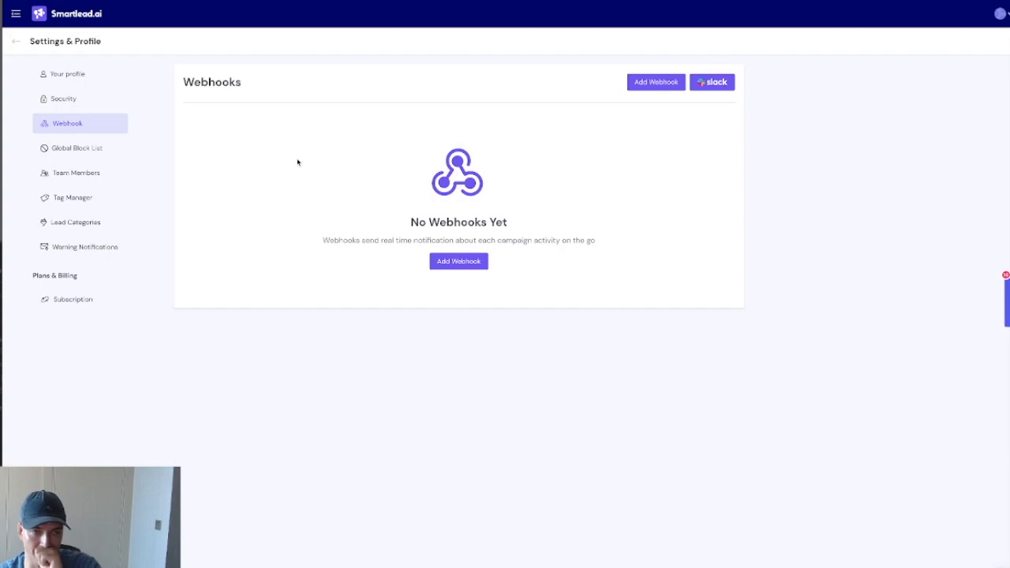
left_click(15, 41)
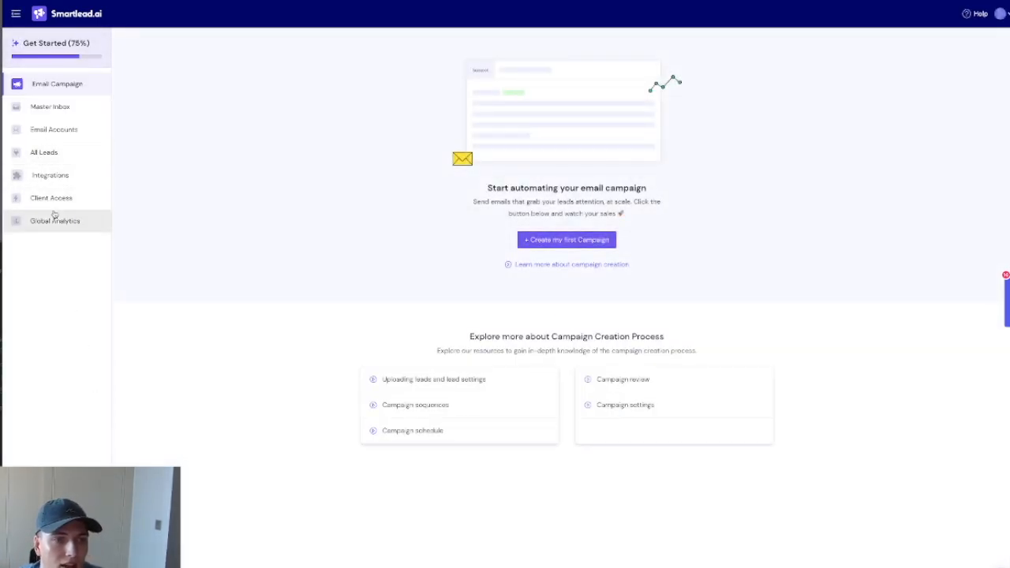
left_click(55, 207)
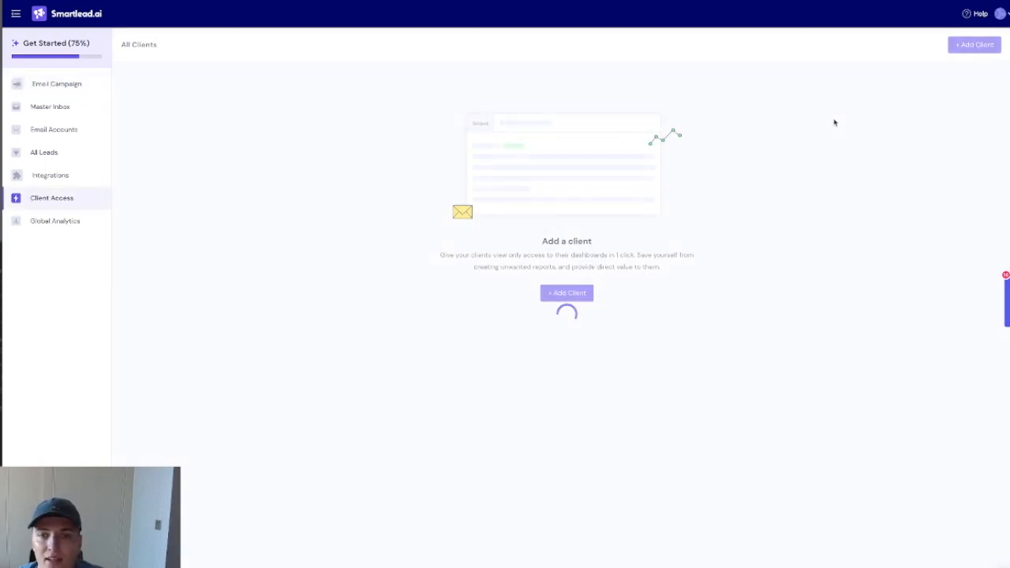
left_click(567, 294)
Step: Enter client name ccCLeads, company name CCCLeads, and the client's login email
left_click(183, 86)
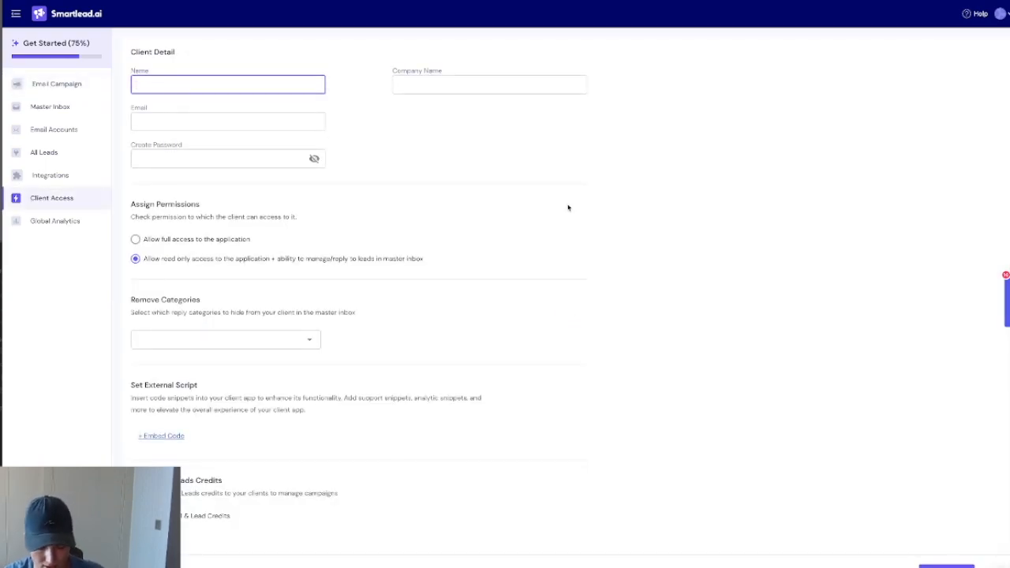
type("ccCLeads")
key("Tab")
left_click(435, 83)
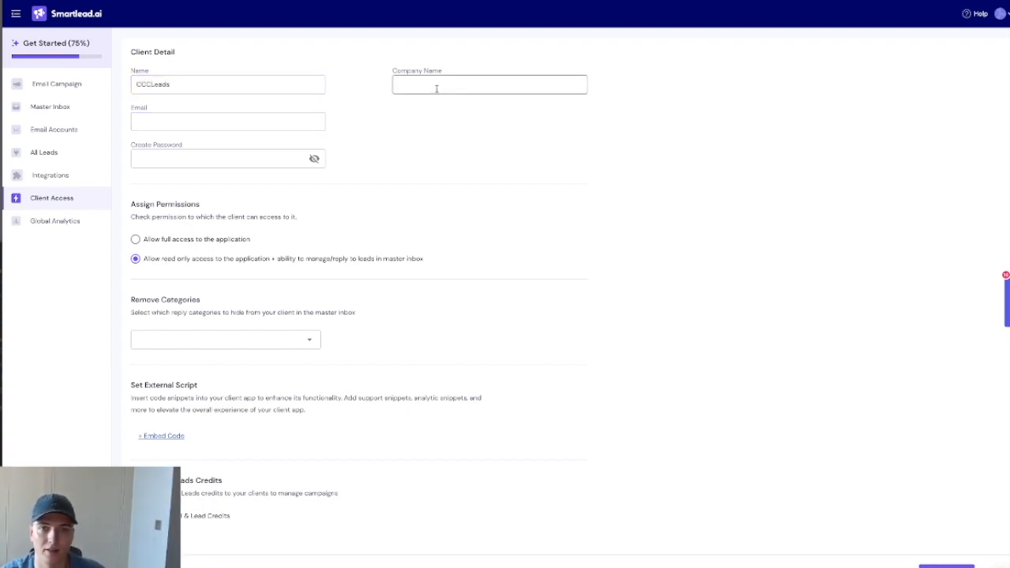
type("ccc")
key("BackSpace")
key("BackSpace")
key("BackSpace")
type("CCCLeads")
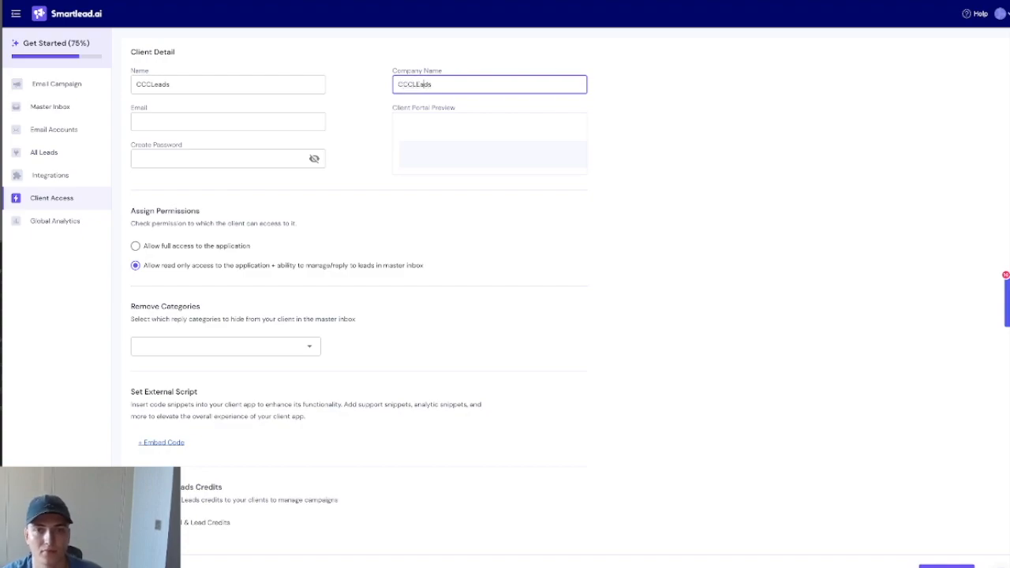
left_click(266, 119)
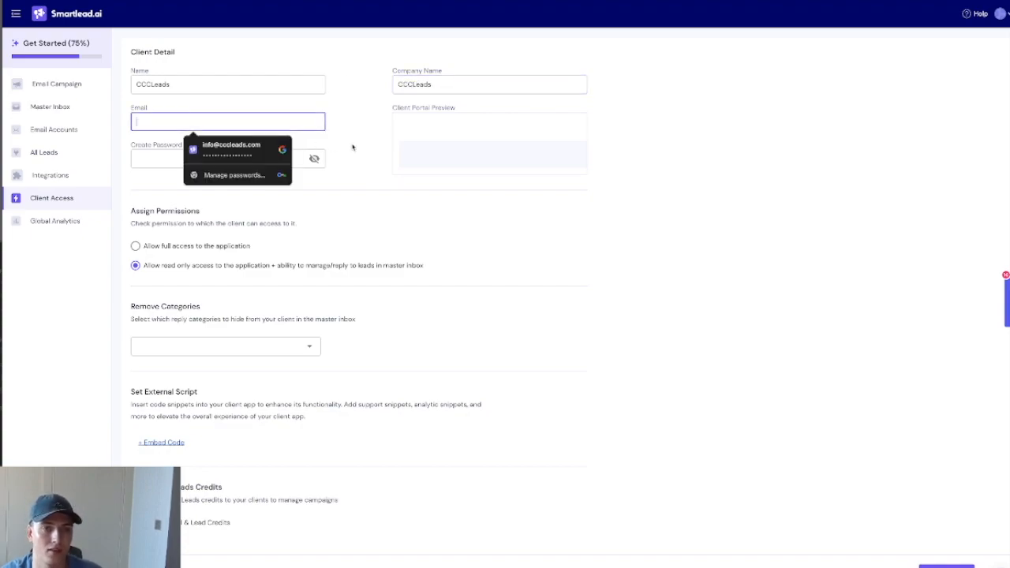
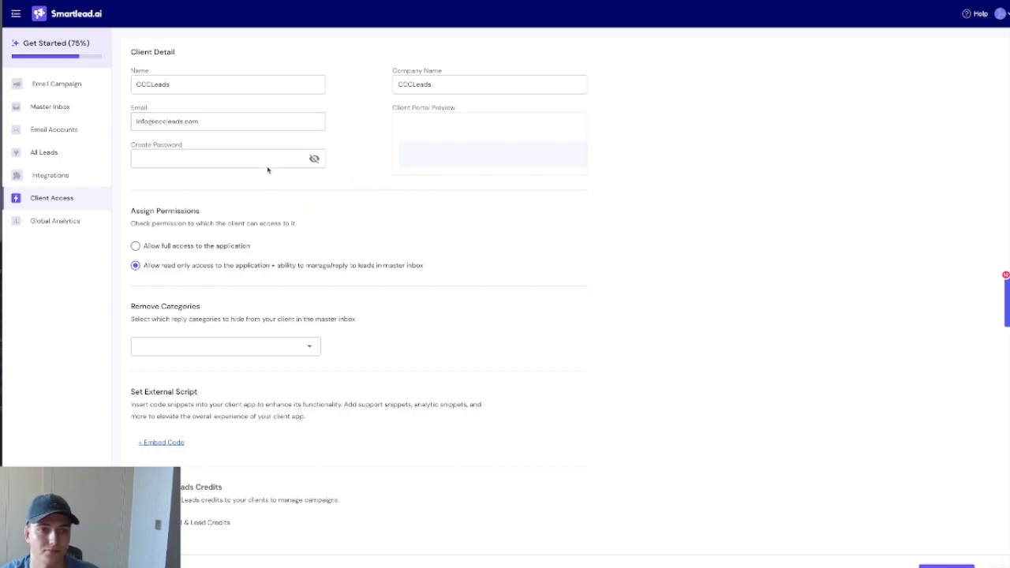
Step: Set a client password of at least 8 characters and submit the new client
left_click(268, 162)
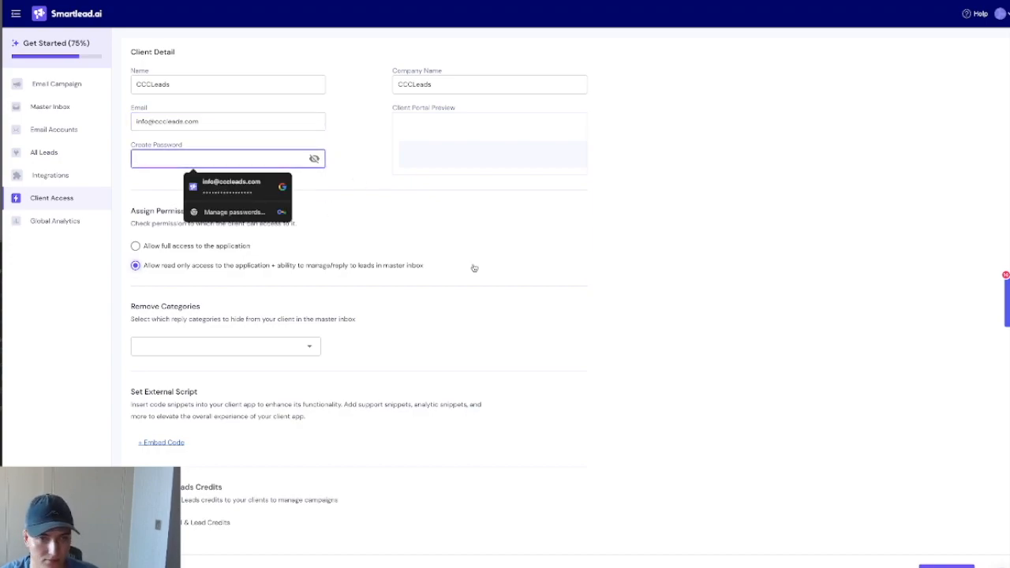
type("••••••")
key("ctrl+a")
type("•")
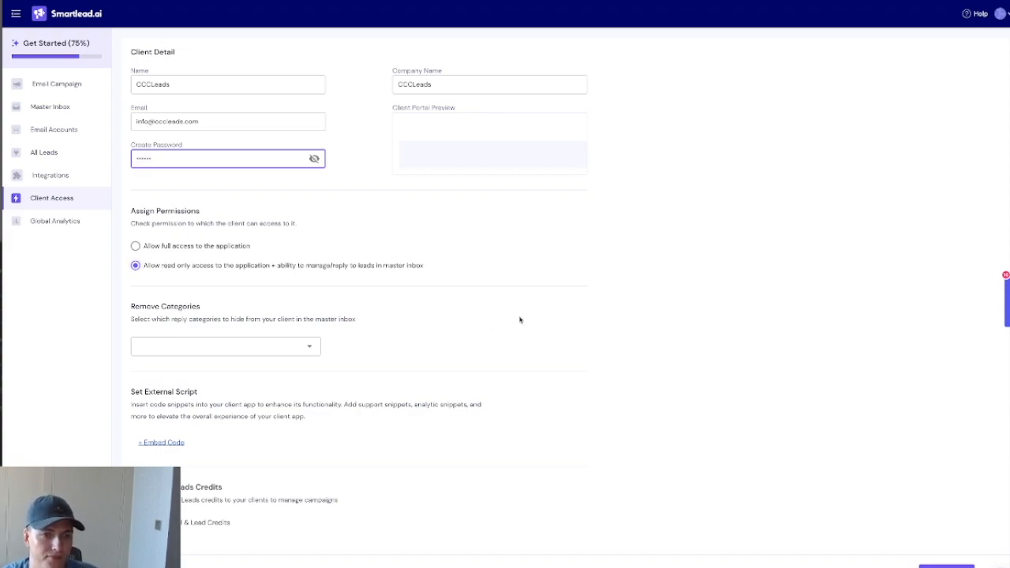
left_click(634, 519)
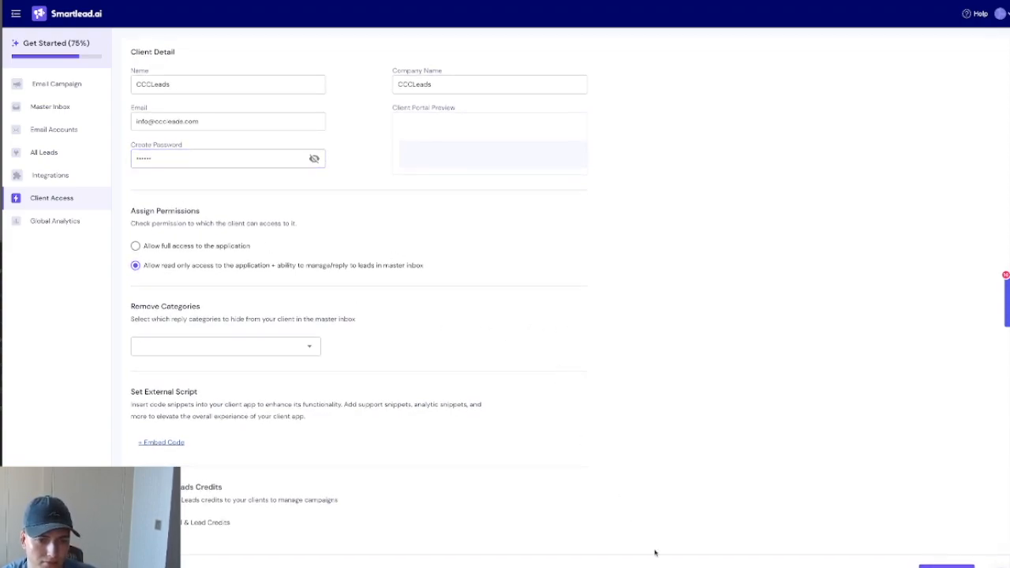
left_click(945, 566)
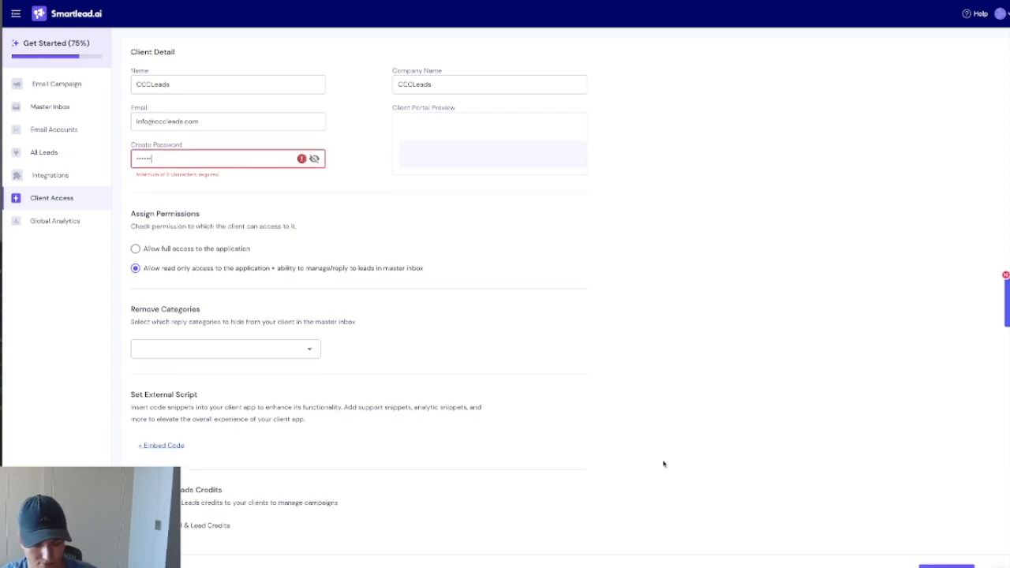
type("12")
key("Return")
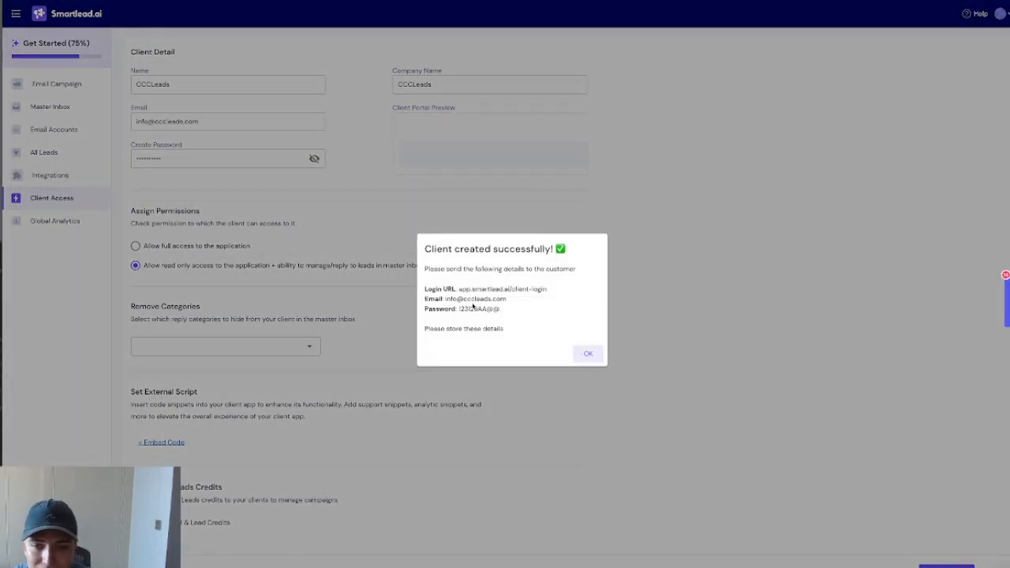
Step: Dismiss the client-created confirmation and save the new login in Chrome's password prompt
left_click(588, 354)
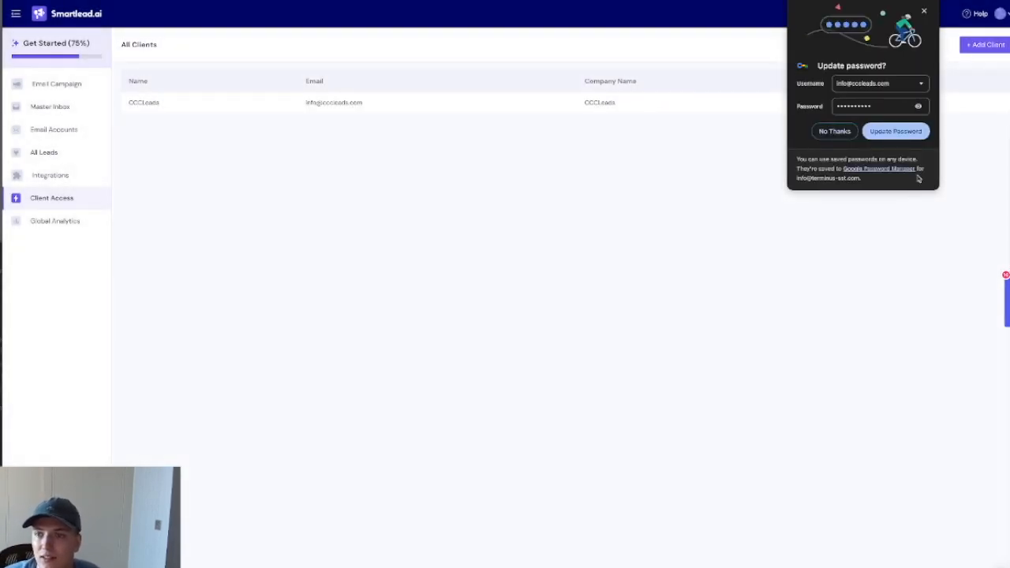
left_click(898, 132)
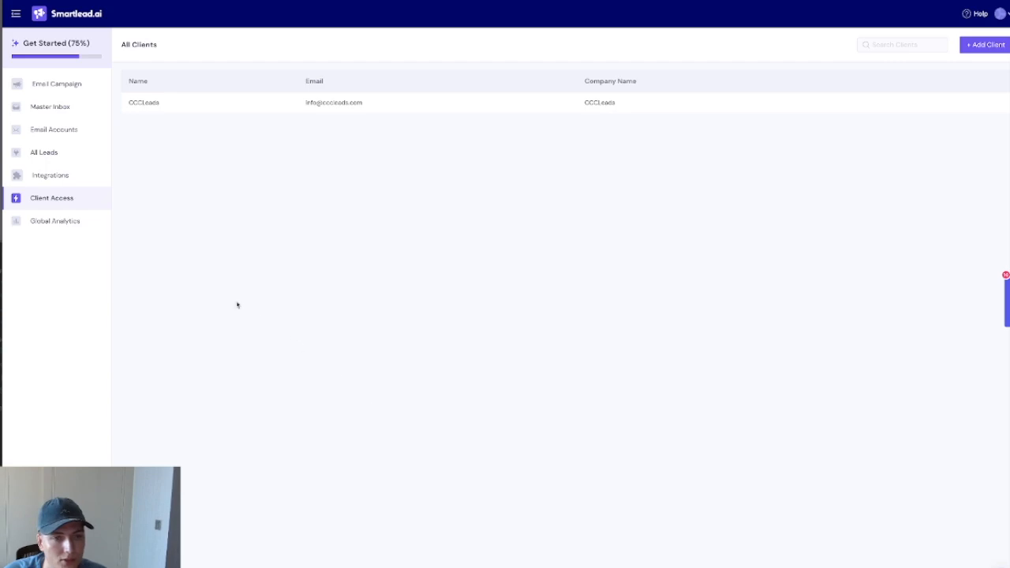
left_click(512, 567)
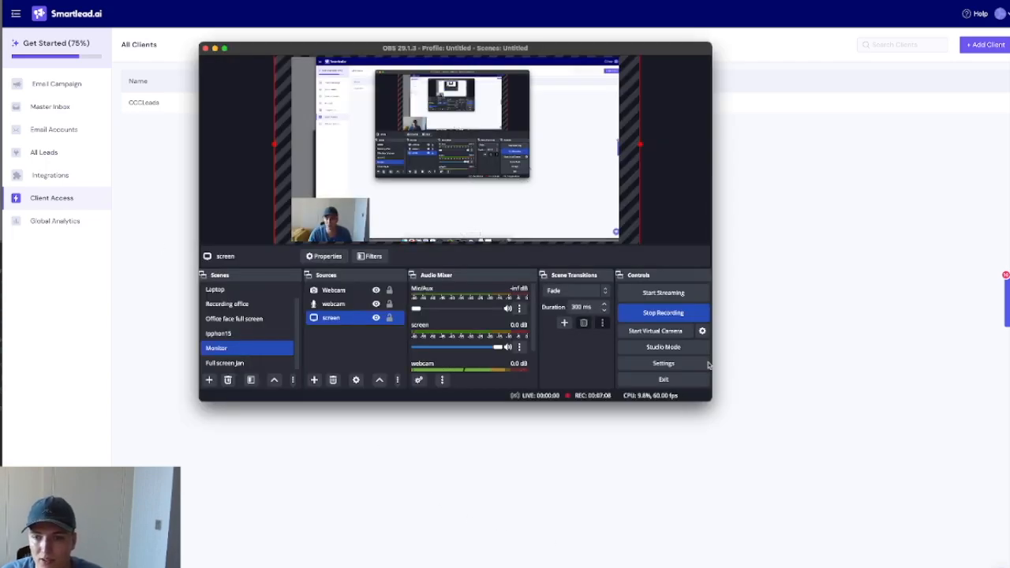
left_click(684, 313)
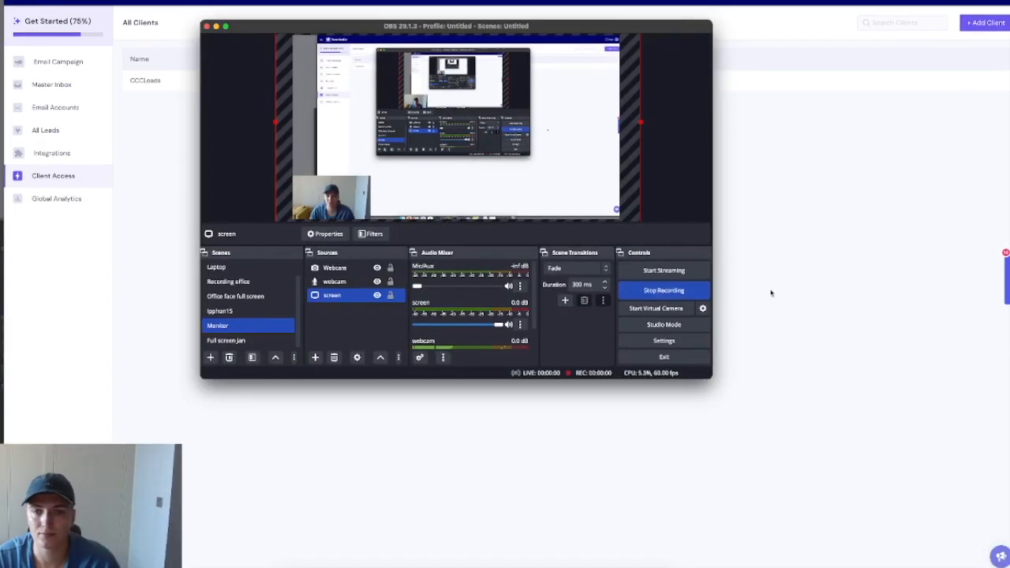
left_click(771, 293)
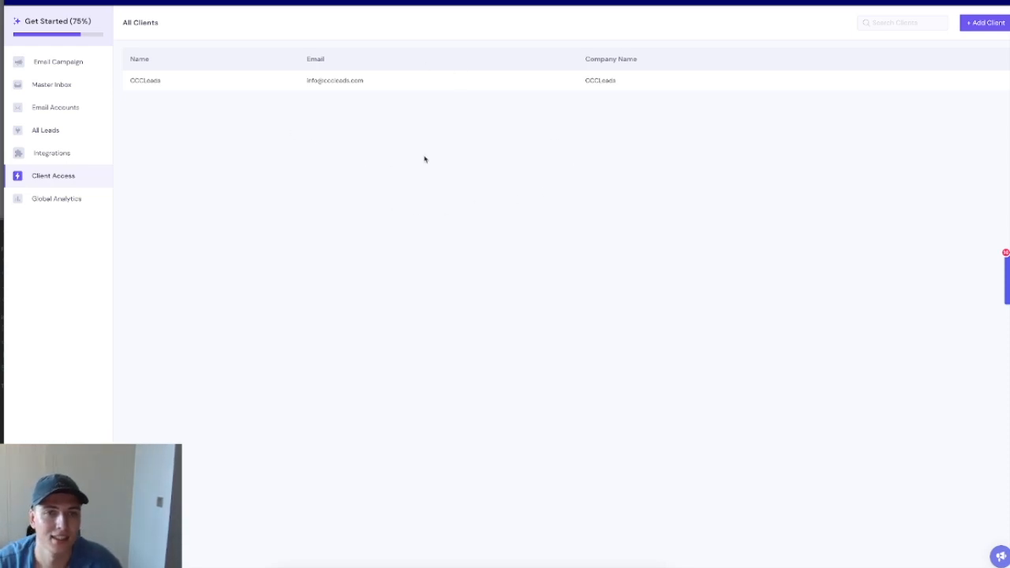
left_click(79, 161)
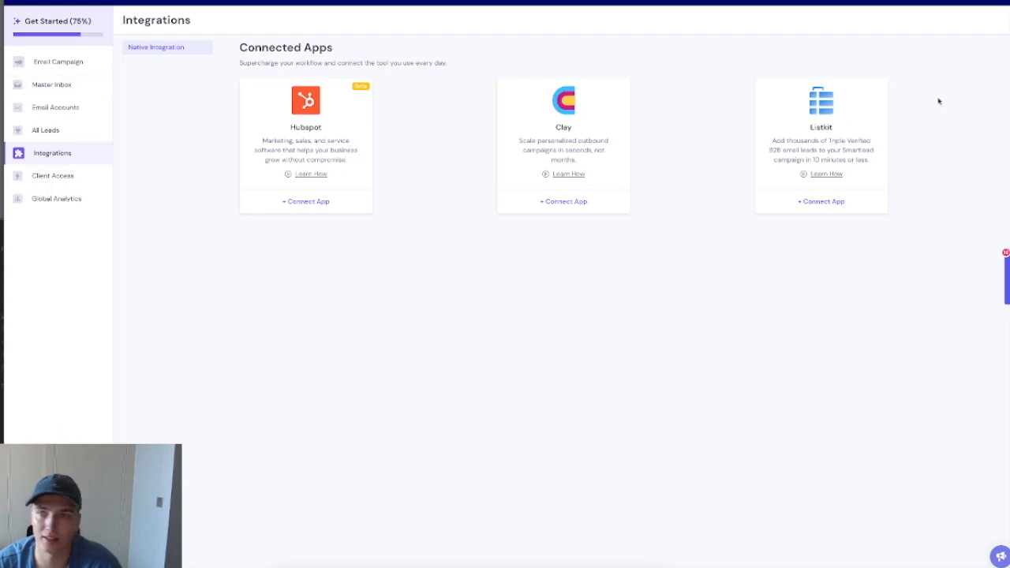
Step: Open profile Settings > Webhook and begin a new webhook, ready to name it Reply
left_click(987, 14)
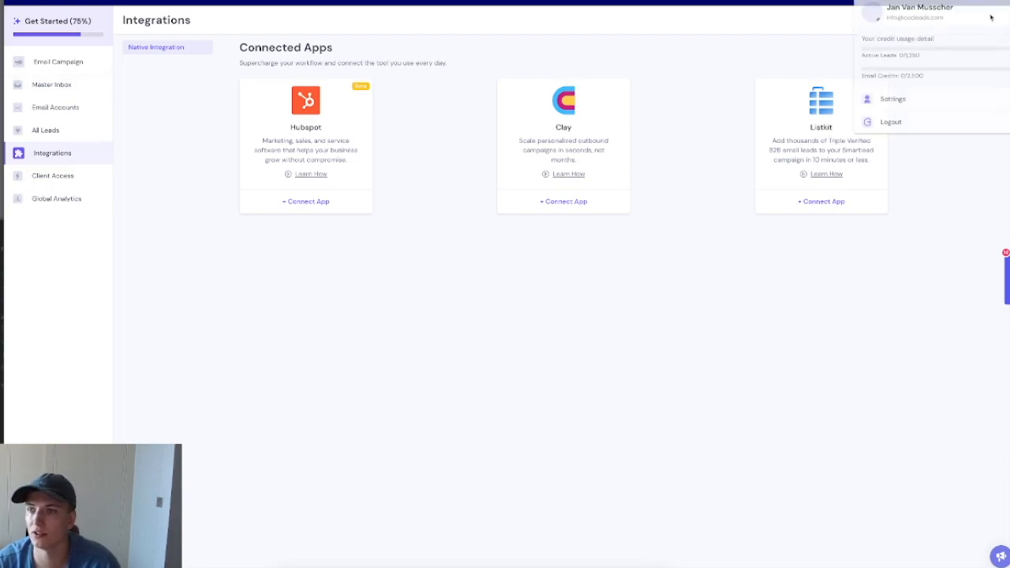
left_click(892, 101)
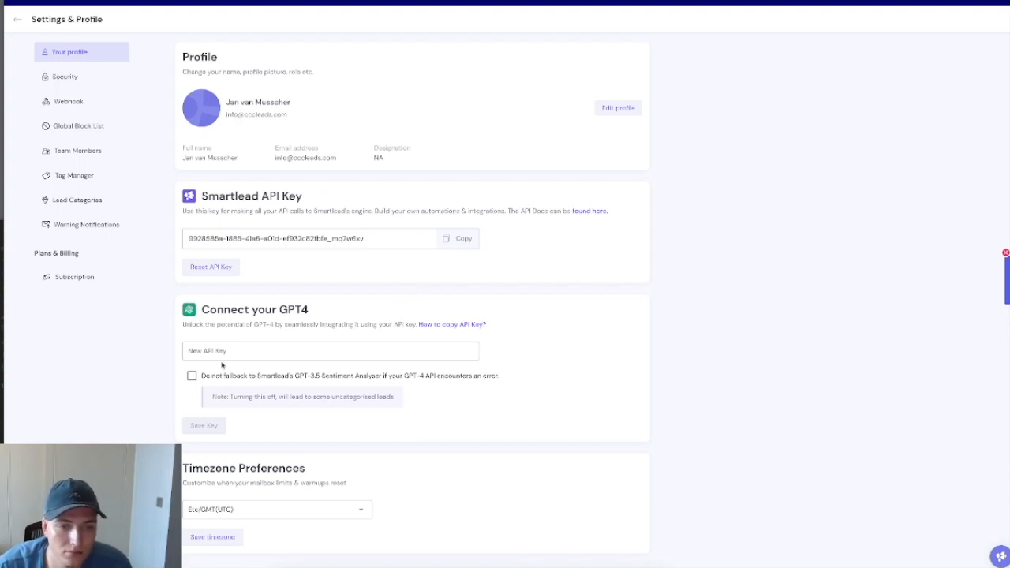
left_click(81, 101)
left_click(655, 62)
left_click(473, 177)
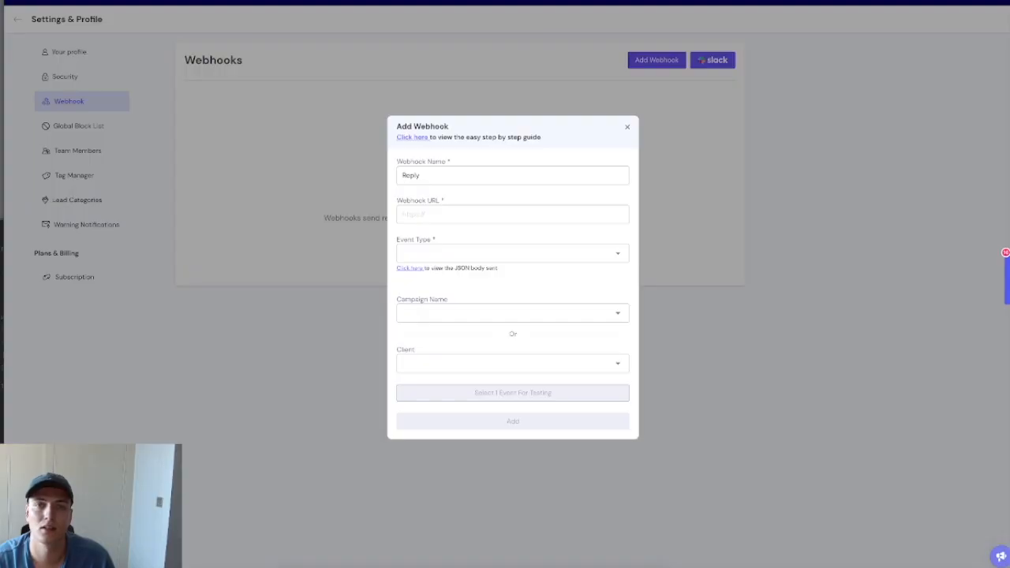
Step: Paste the Make hook URL, set event type EMAIL_REPLY, and select the CCCLeads client
left_click(429, 212)
left_click(485, 254)
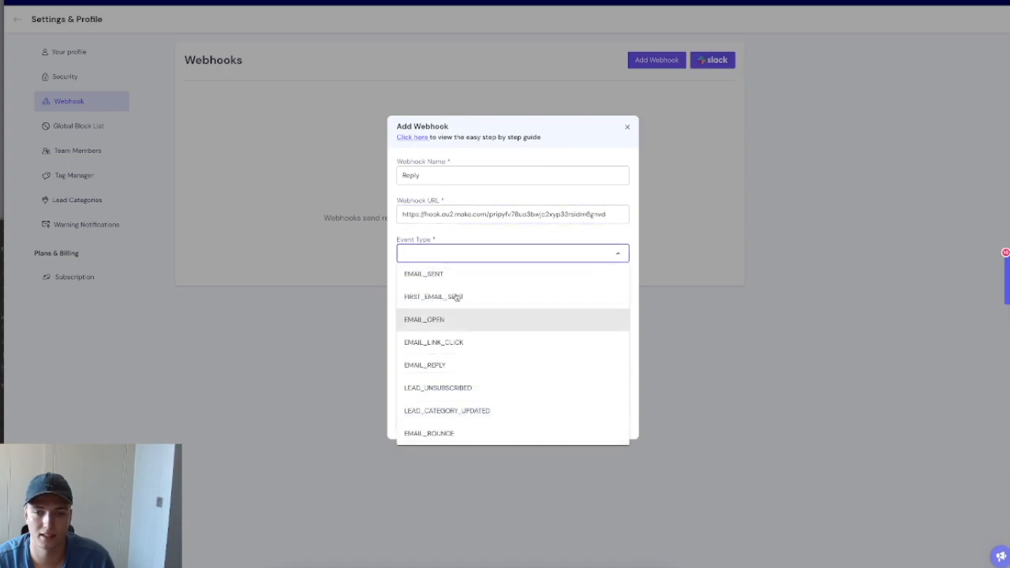
left_click(481, 364)
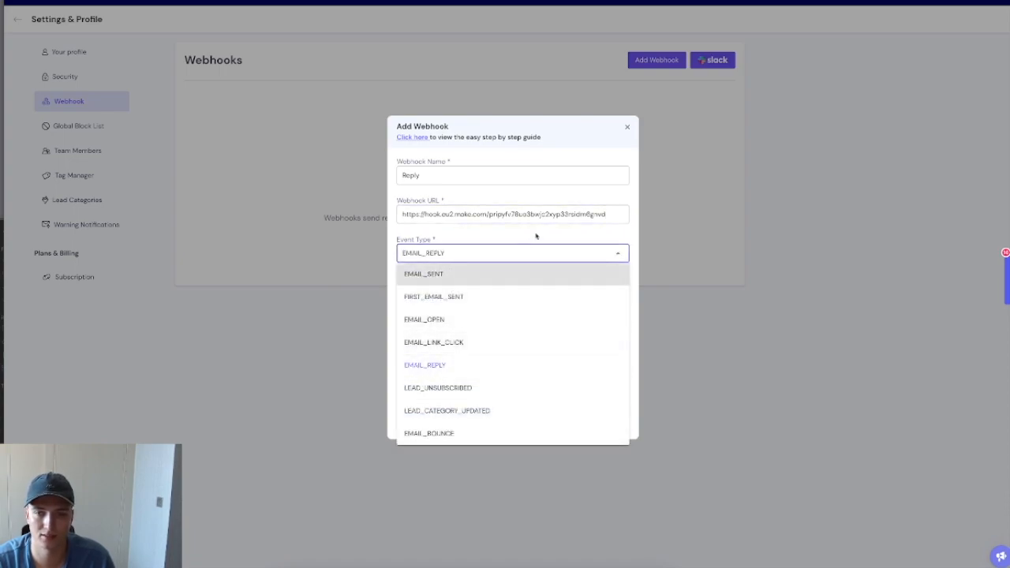
left_click(537, 237)
left_click(497, 367)
left_click(494, 379)
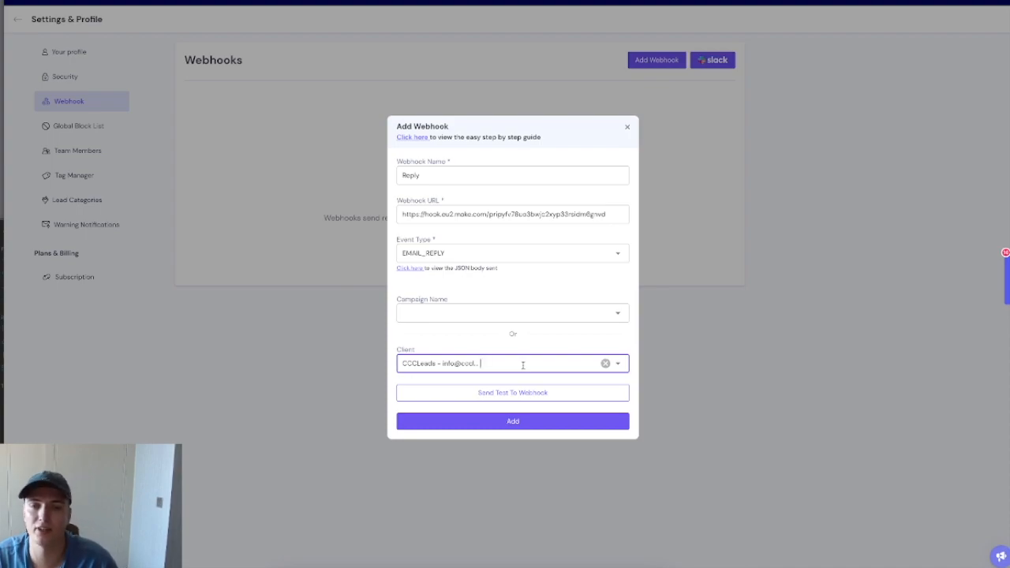
Step: Send a test event and add the Reply webhook so Make determines the data structure
left_click(444, 312)
left_click(565, 278)
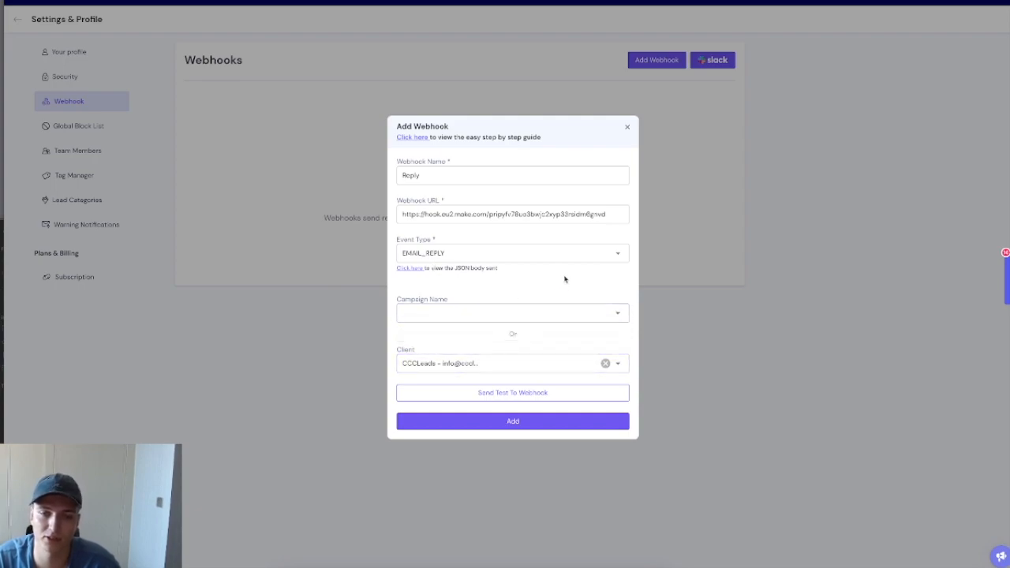
left_click(505, 393)
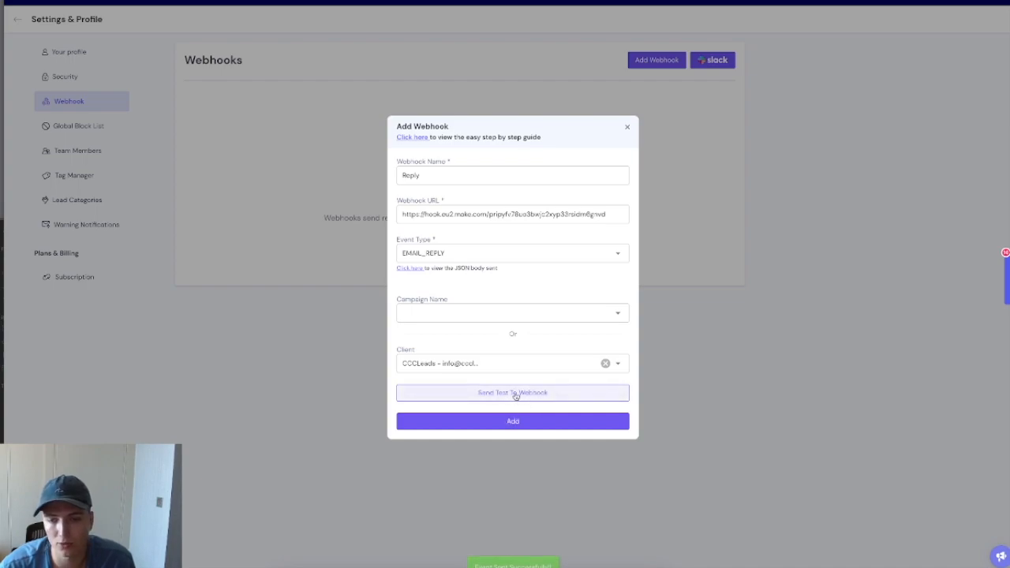
left_click(553, 423)
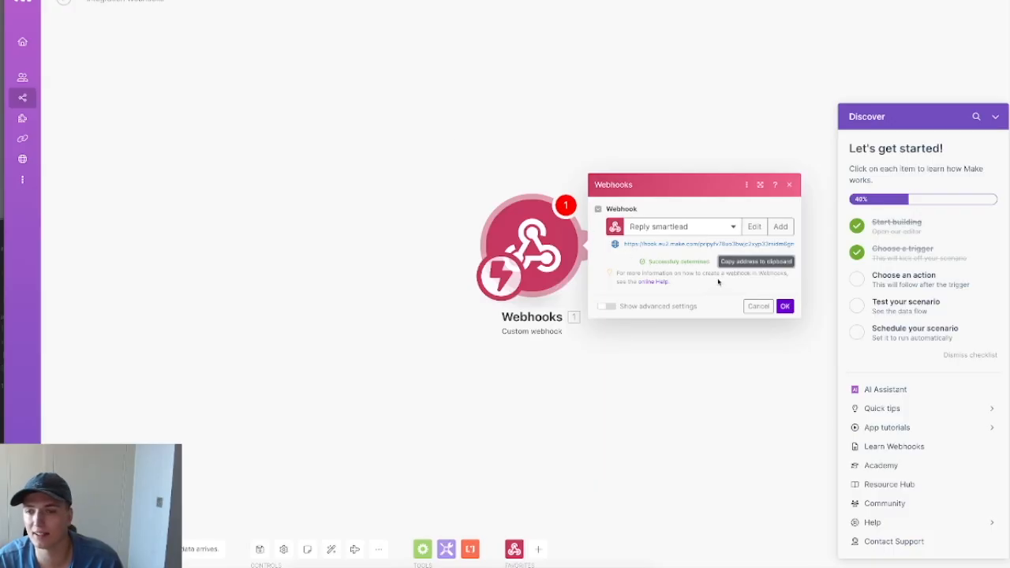
triple_click(691, 261)
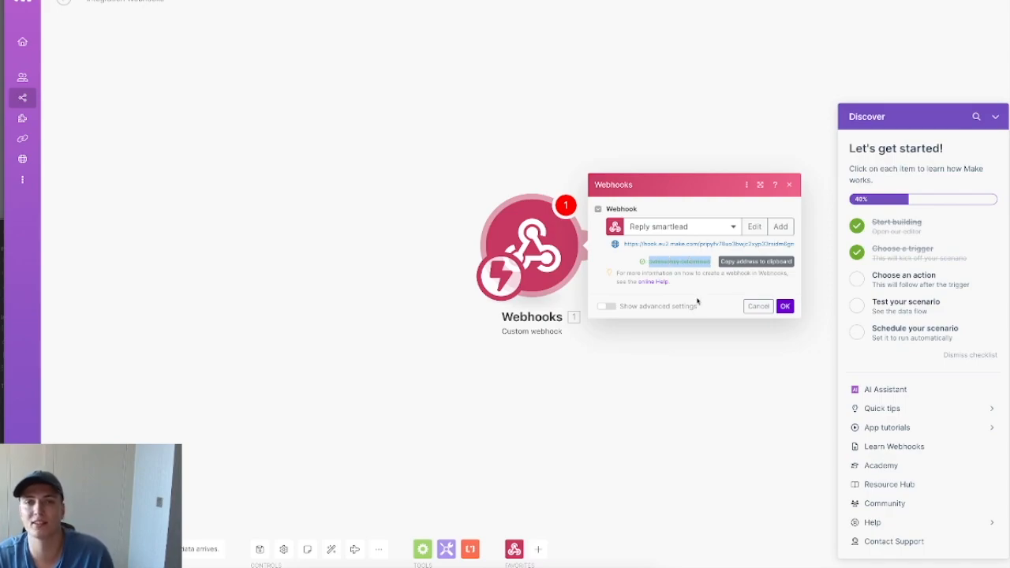
Step: Save the Reply smartlead webhook and confirm the Custom webhook trigger settings
left_click(996, 116)
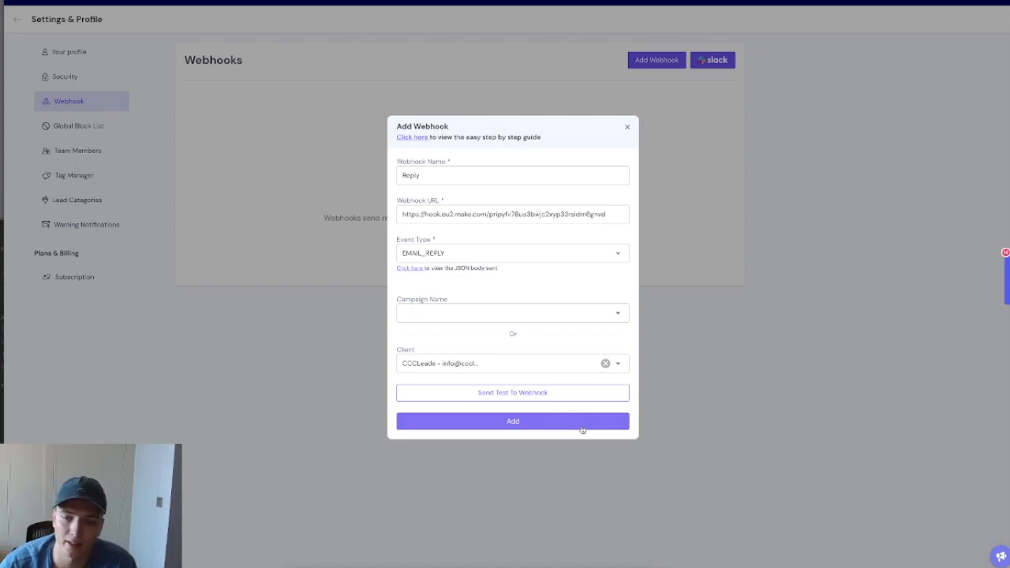
left_click(577, 428)
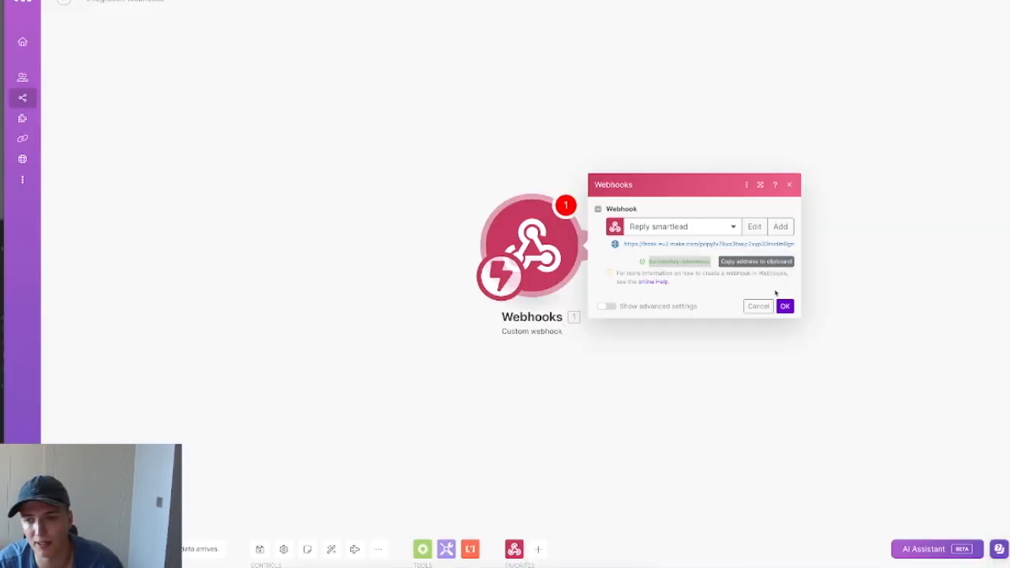
left_click(785, 305)
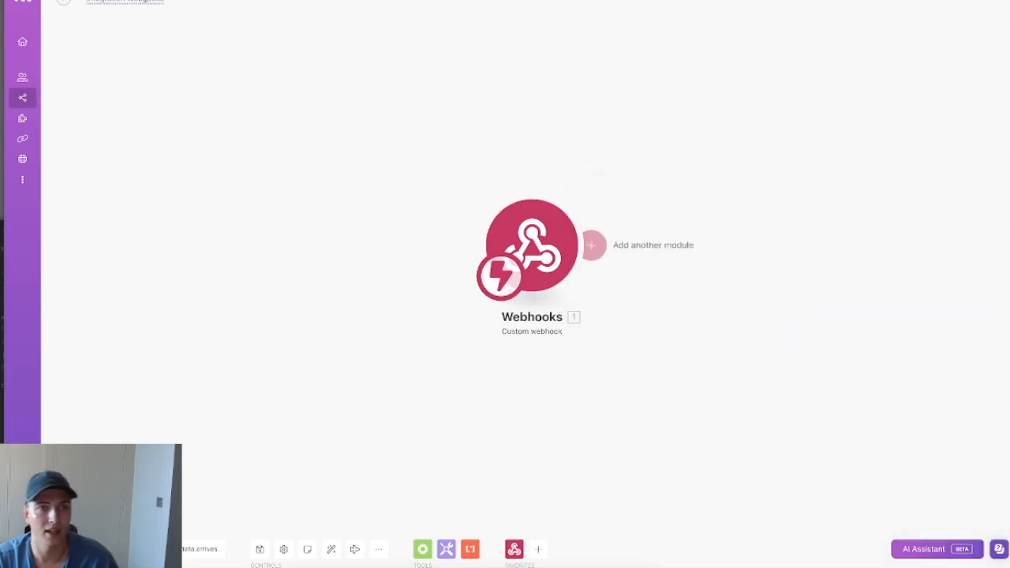
Step: Rename the scenario to 'Stsy AI Reply Auto'
key("super+a")
type("S")
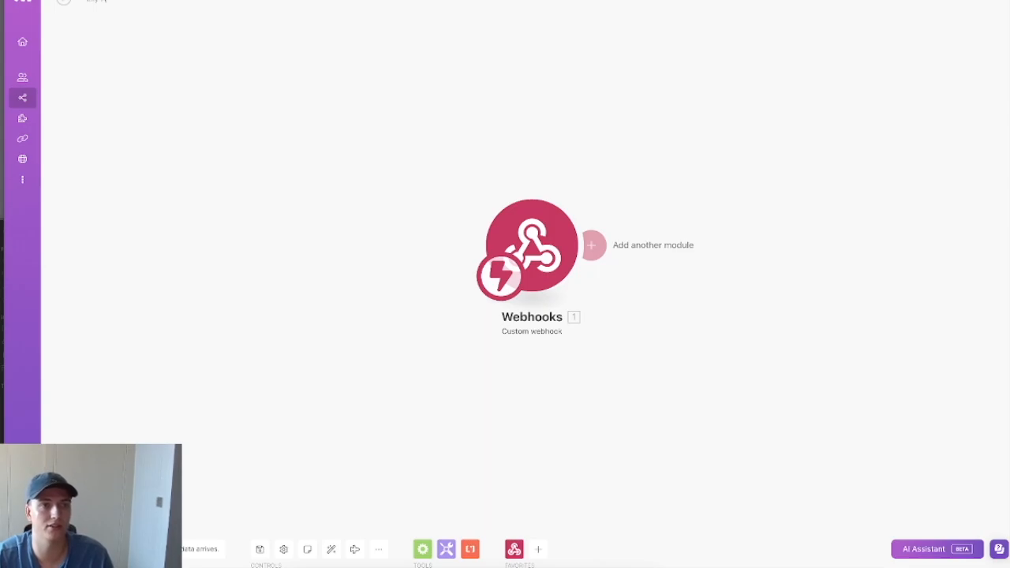
type("tsy AI Reply Auto")
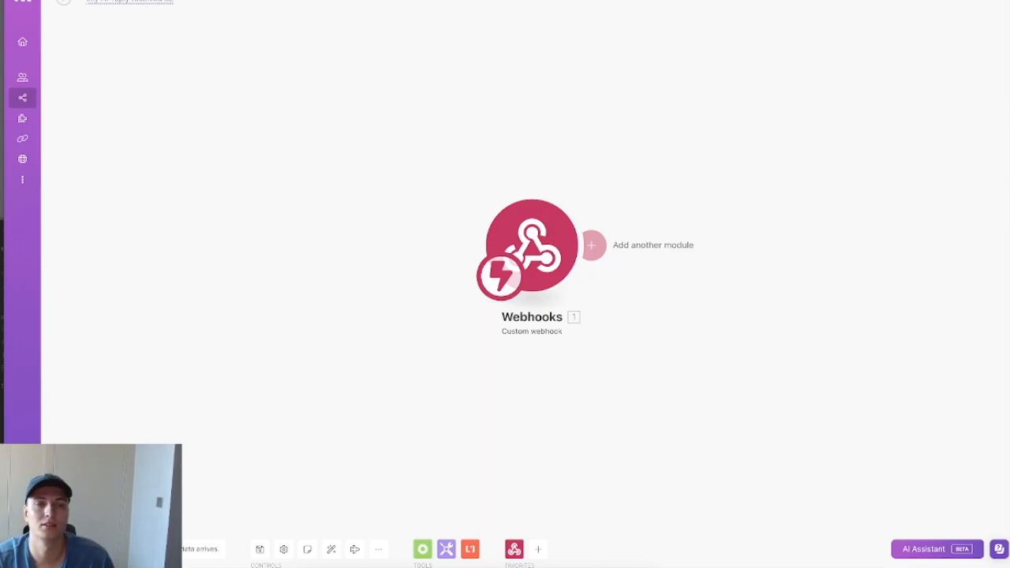
left_click_drag(497, 307, 502, 310)
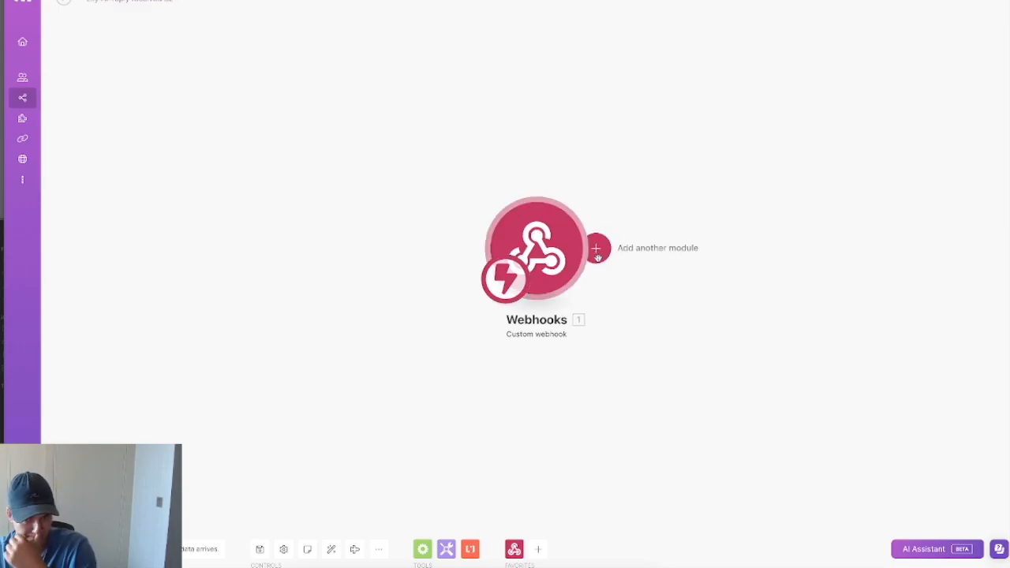
Step: Add an Airtable Create a Record module after the Webhooks trigger
left_click(600, 257)
type("airtable")
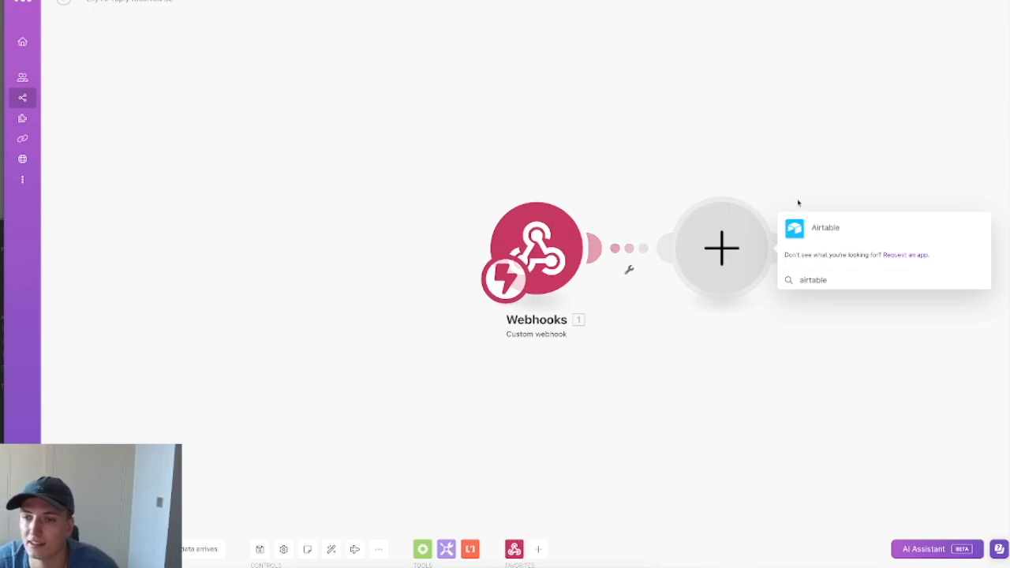
left_click(831, 228)
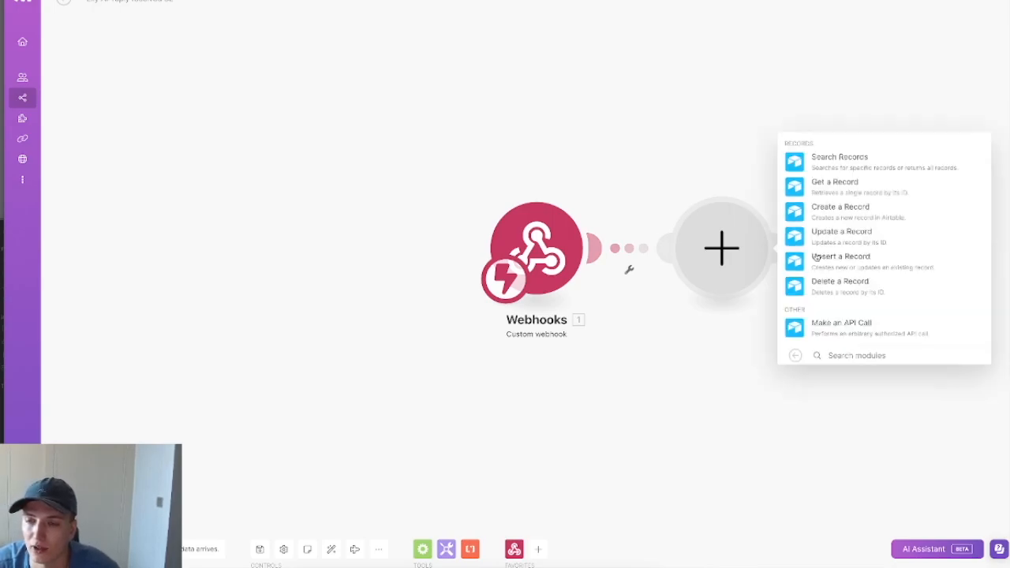
left_click_drag(794, 396, 494, 358)
left_click(604, 170)
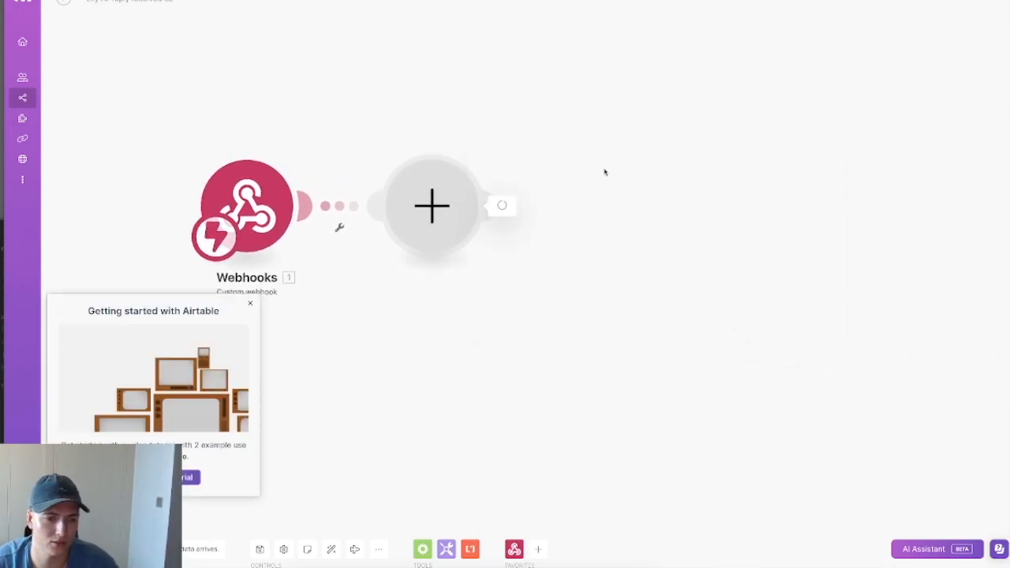
left_click(250, 303)
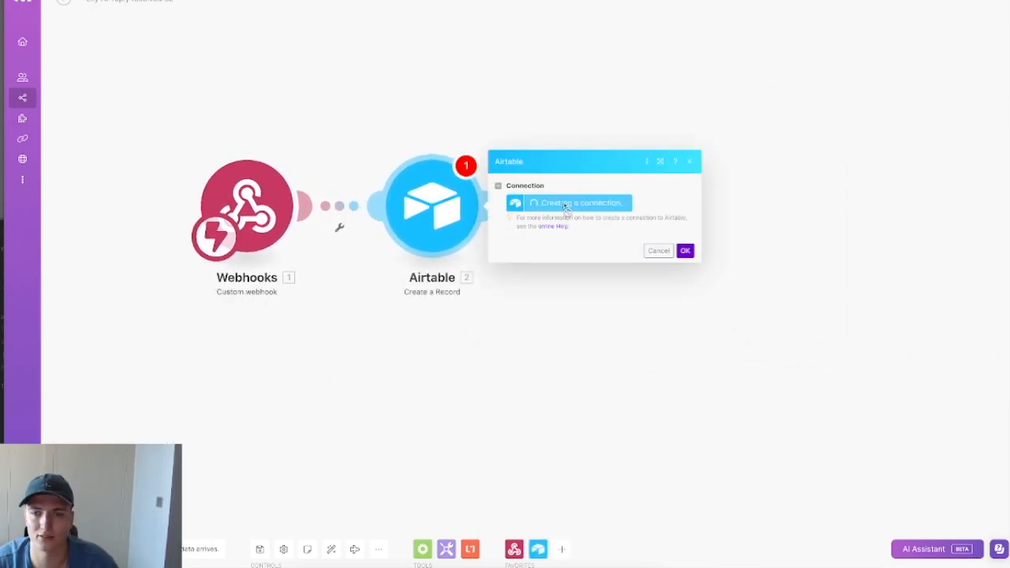
Step: Create an Airtable OAuth connection named 'ELLY AI AIRTABLE' and save it
left_click(565, 206)
left_click(713, 209)
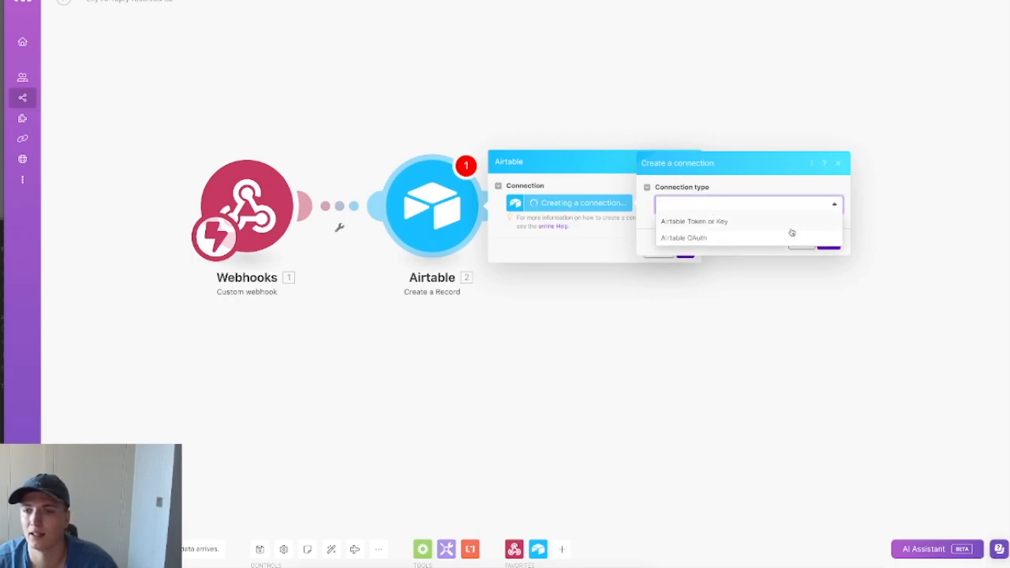
left_click(727, 236)
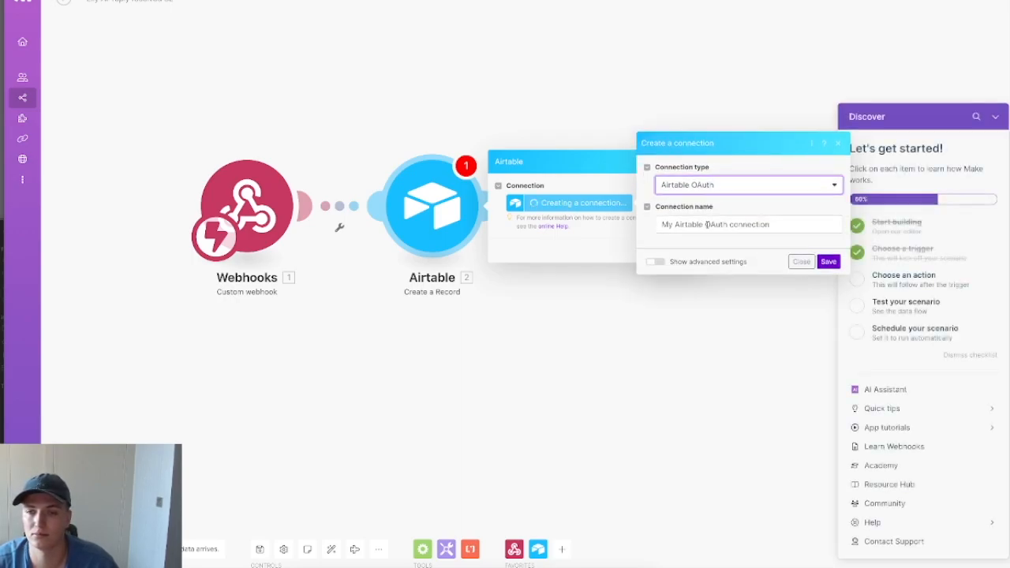
left_click(780, 230)
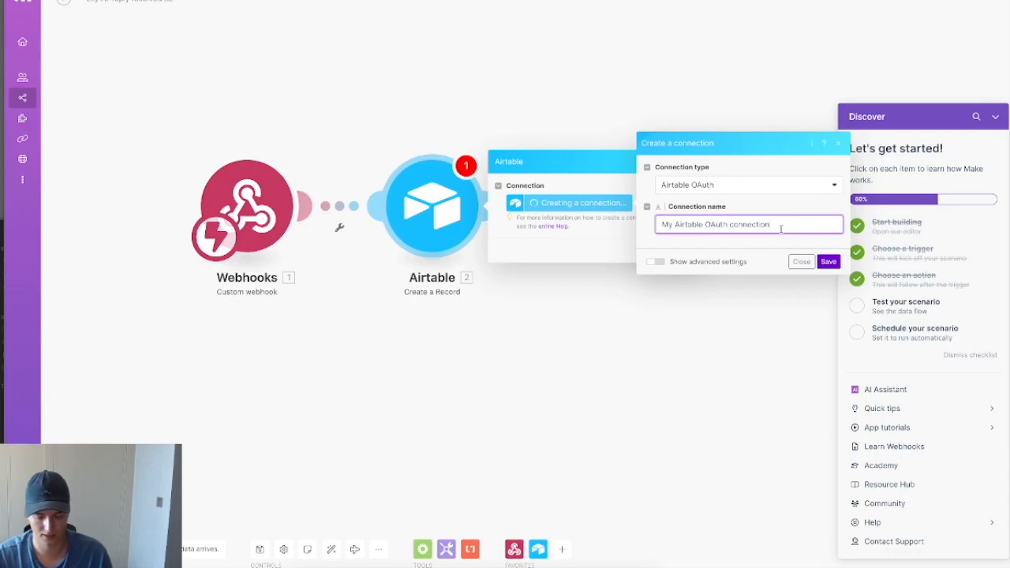
key("ctrl+a")
key("BackSpace")
type("ELLY")
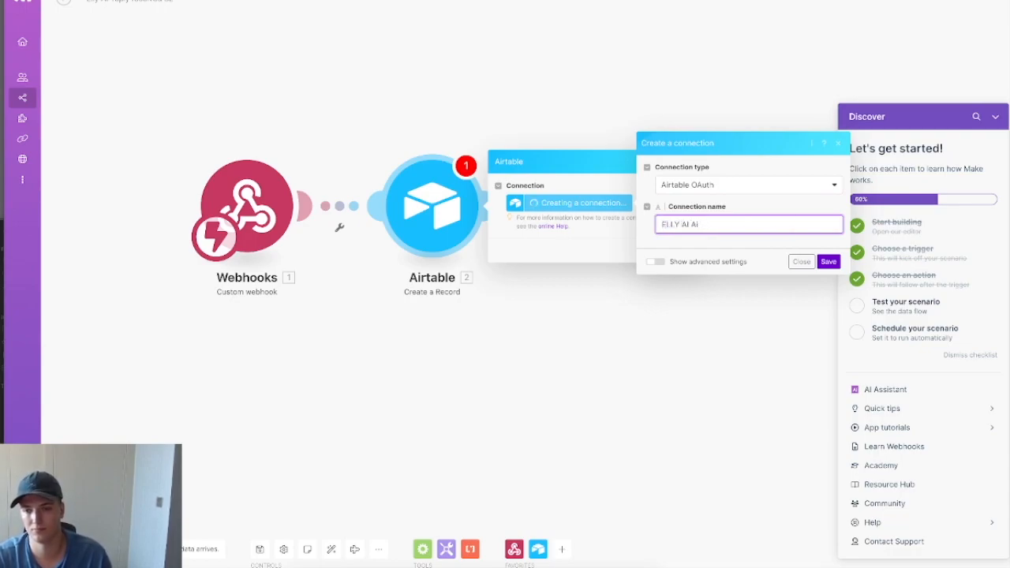
type(" AI AIRTABLE")
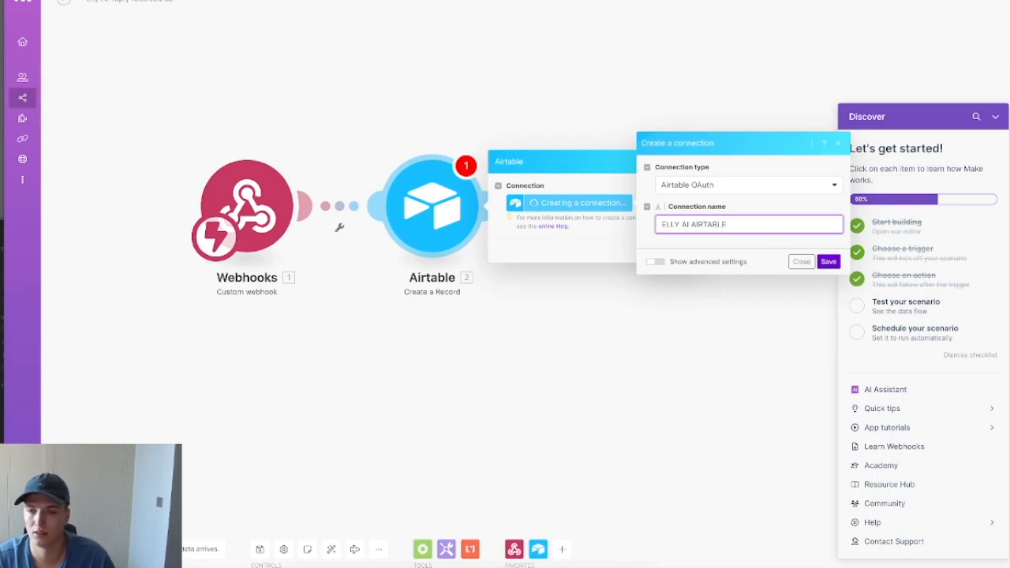
left_click(829, 261)
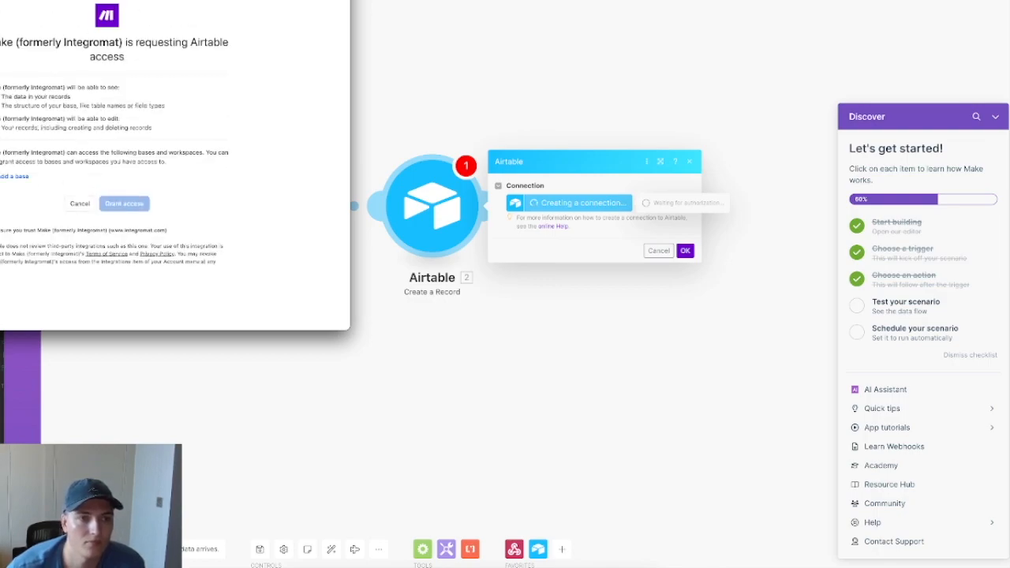
Step: Choose the Airtable base to share and grant Make access
left_click_drag(212, 0, 118, 55)
left_click(1, 285)
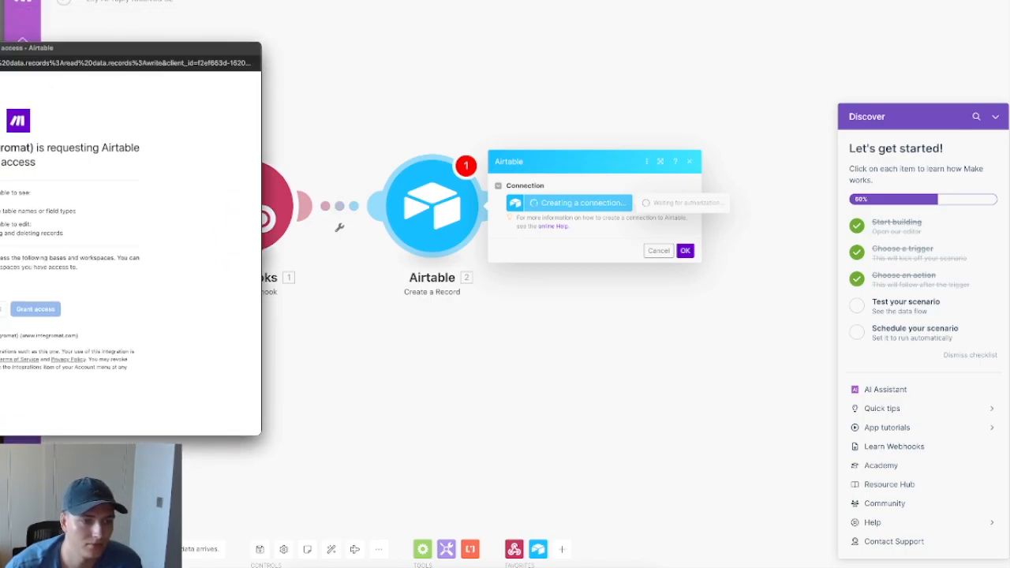
left_click(2, 379)
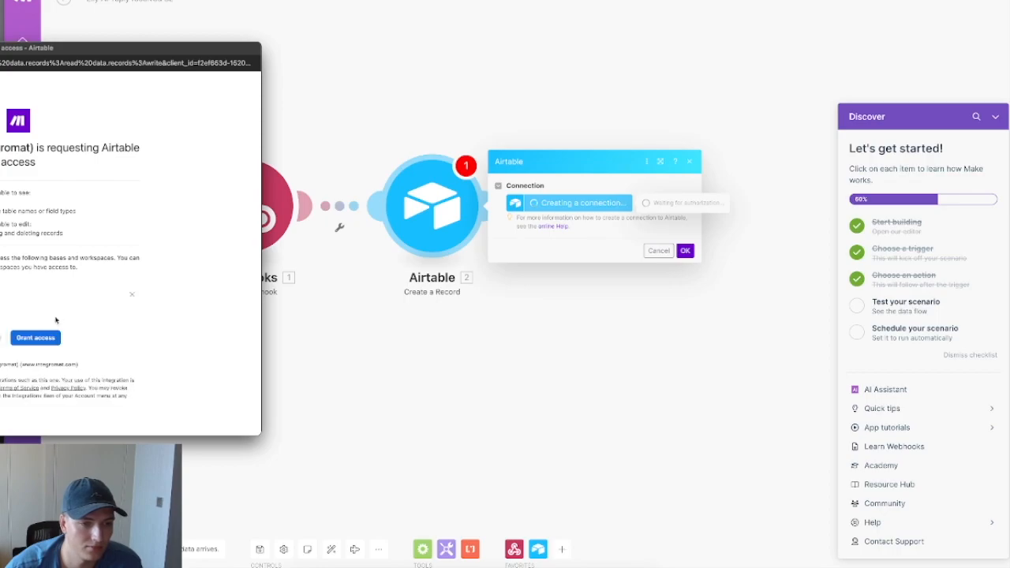
left_click(41, 341)
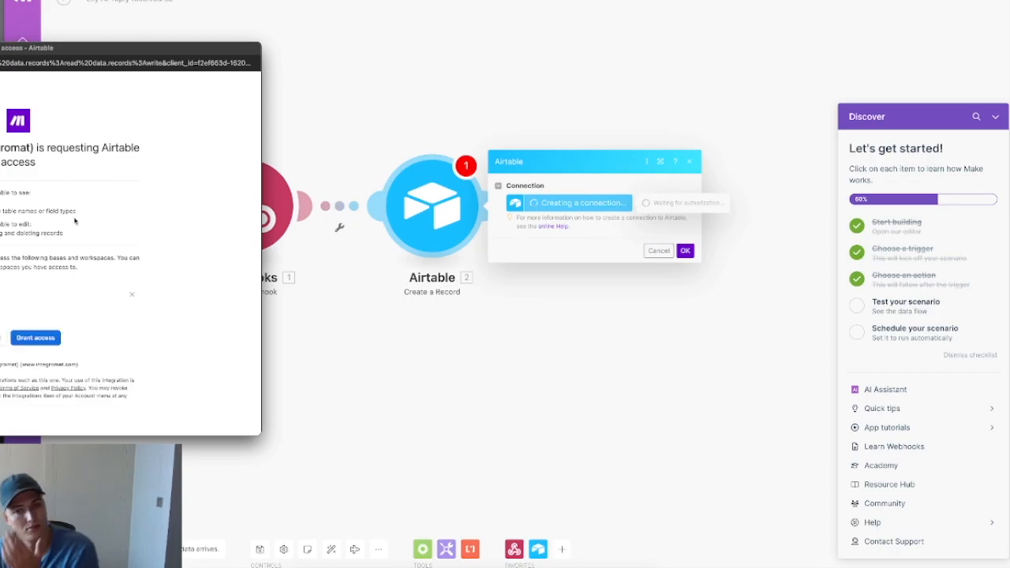
left_click(51, 339)
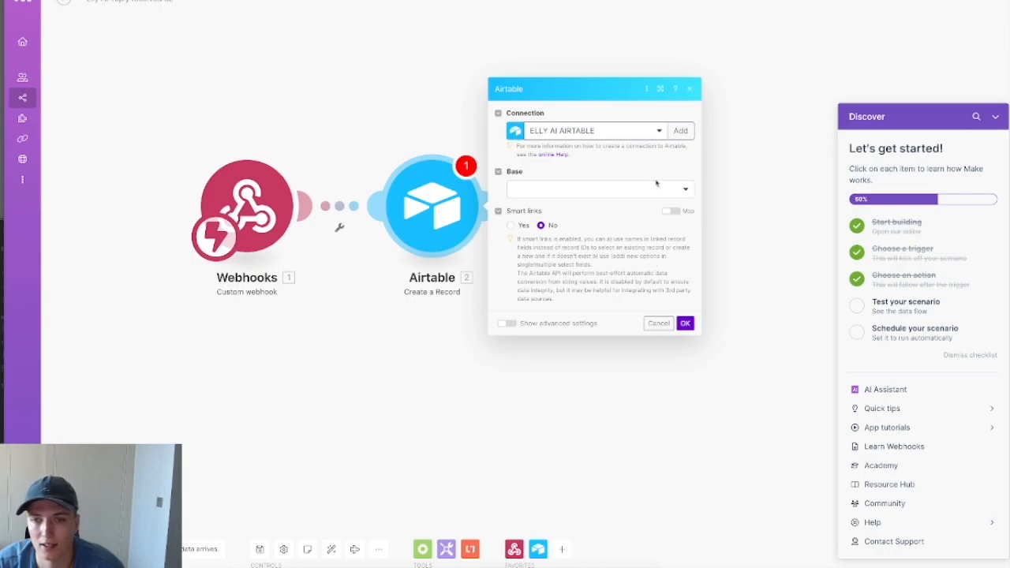
Step: Set the Airtable module's Base to elly AI and Table to Emails
left_click(685, 323)
left_click(995, 116)
left_click(542, 189)
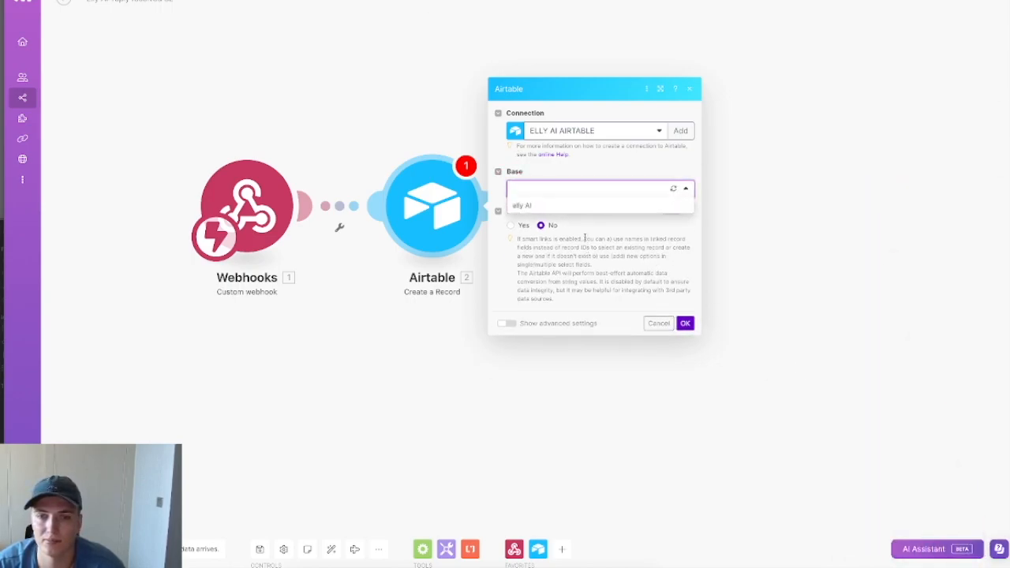
left_click(578, 210)
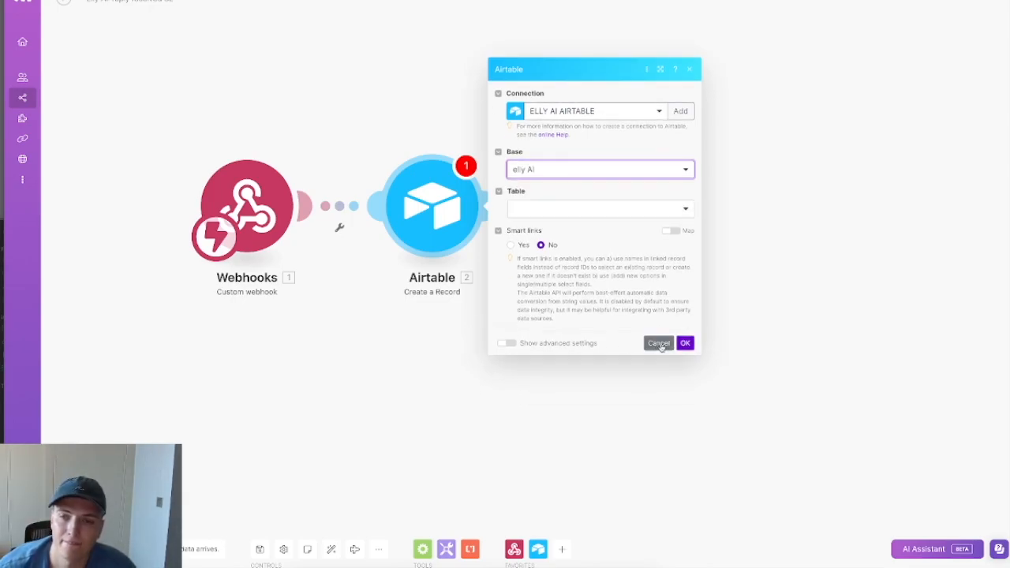
left_click(585, 204)
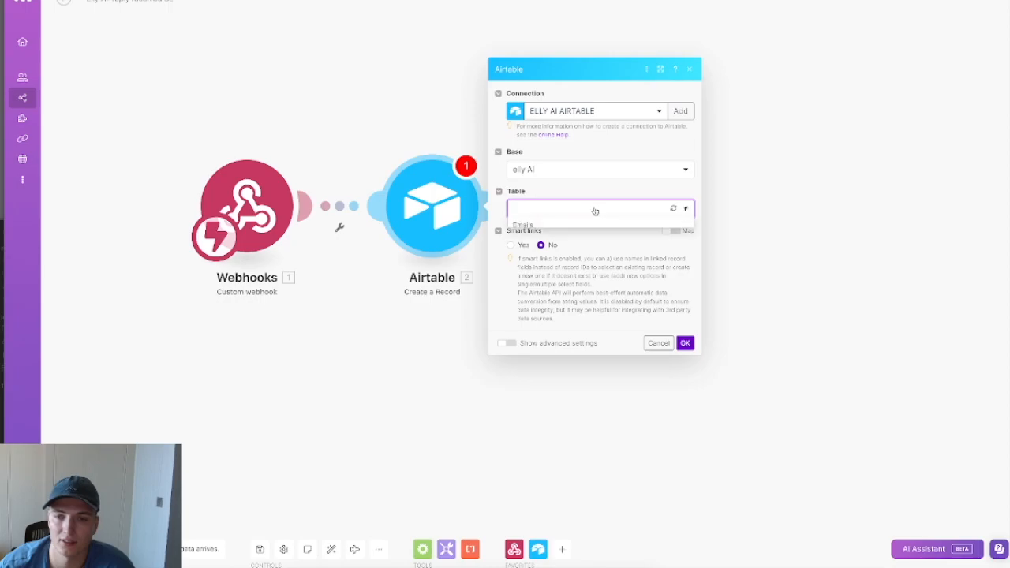
left_click(571, 224)
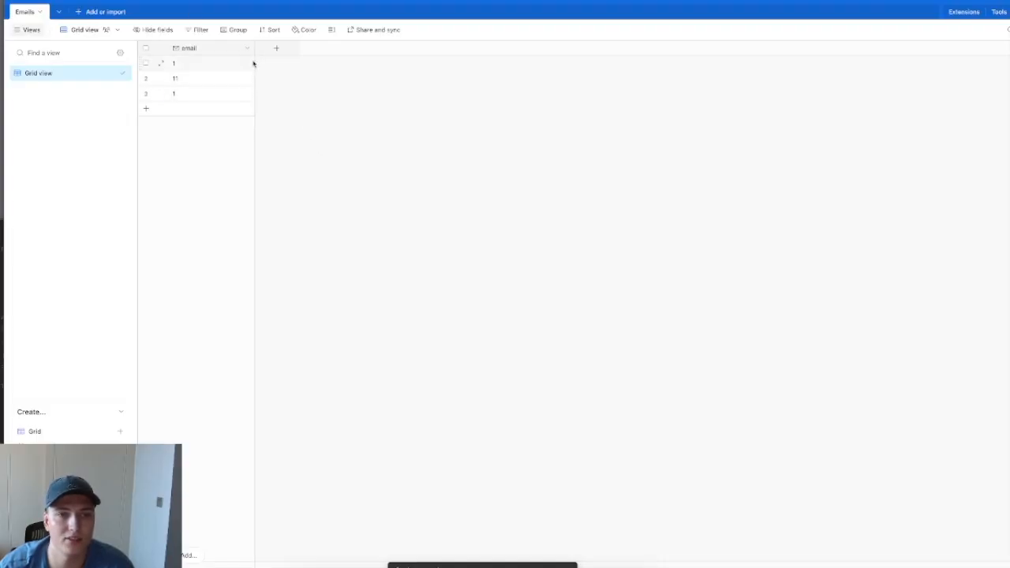
Step: Clear the test values from the email column cells
left_click(219, 68)
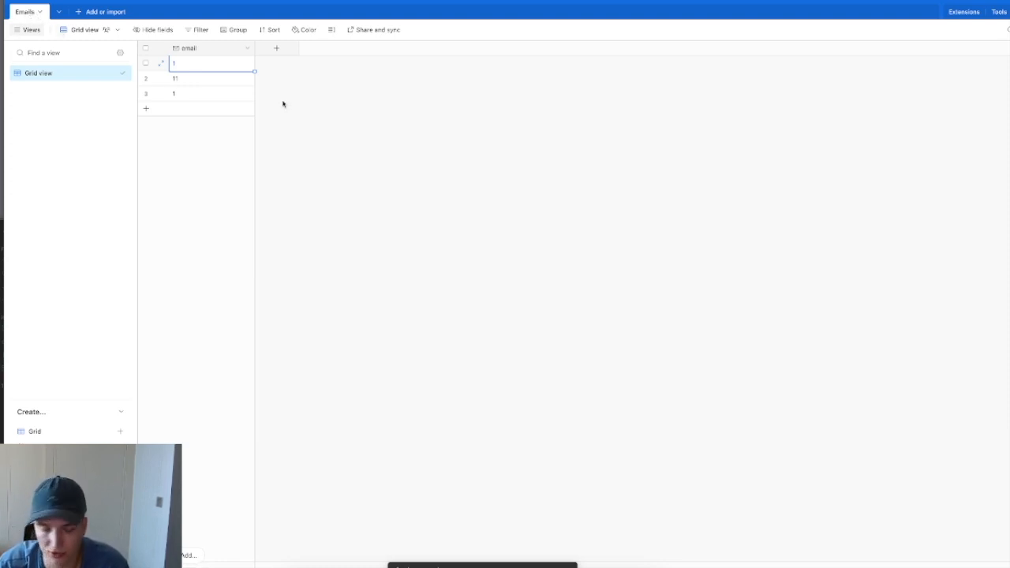
key("BackSpace")
key("Down")
key("BackSpace")
key("Down")
key("BackSpace")
key("Up")
key("Up")
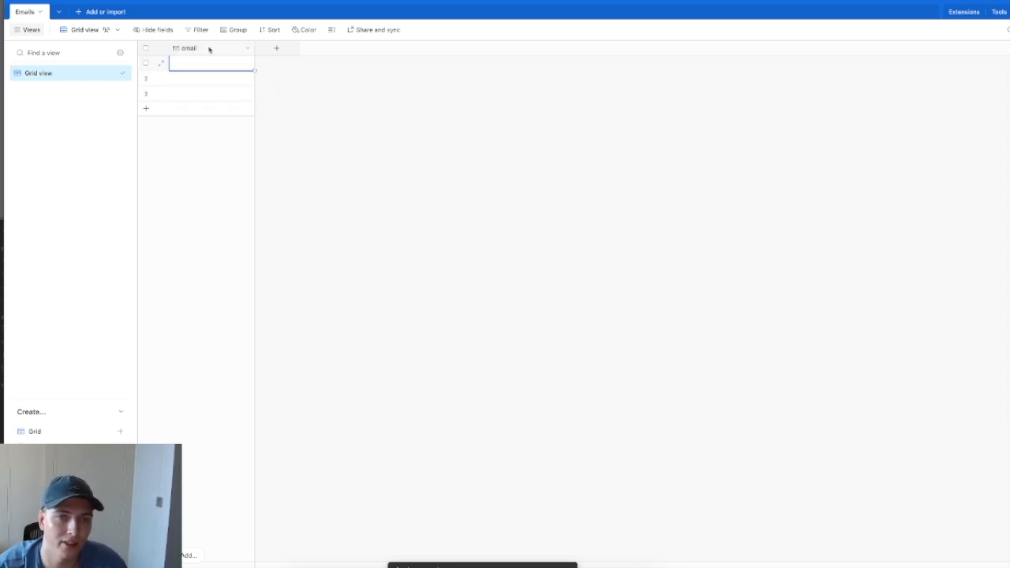
Step: Add a single line text field named campaign_ID
left_click(277, 49)
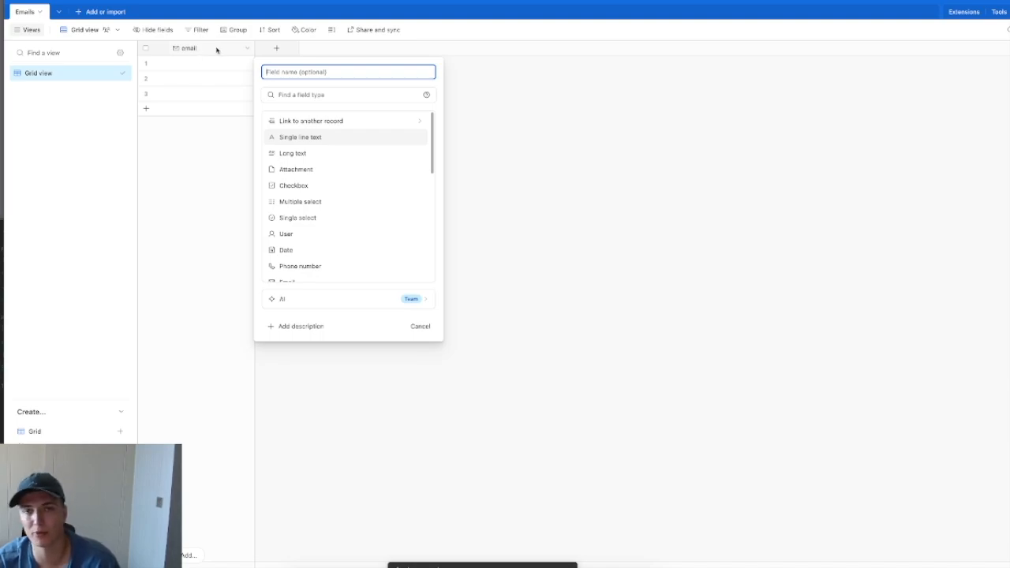
type("campa")
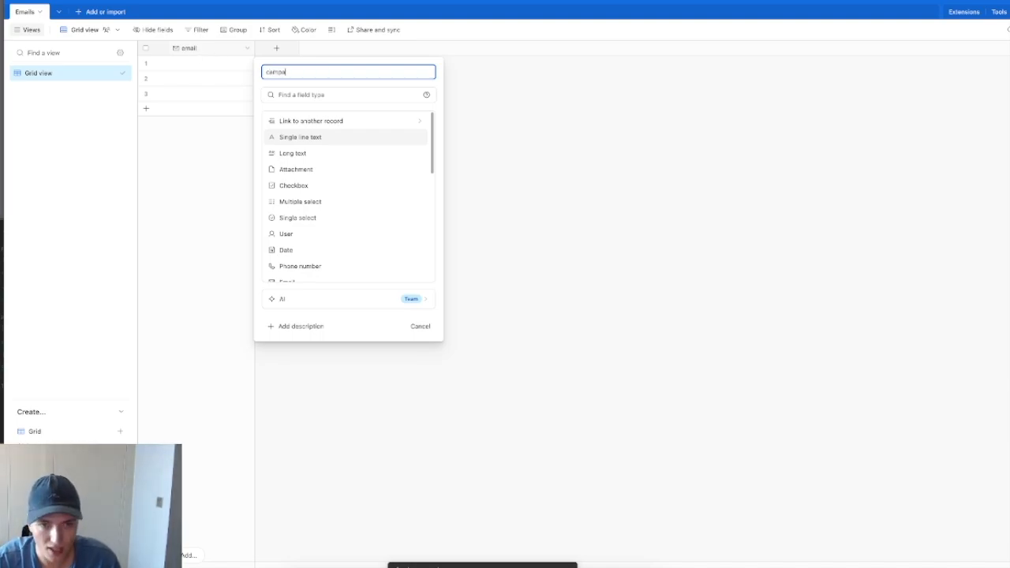
type("ign_i")
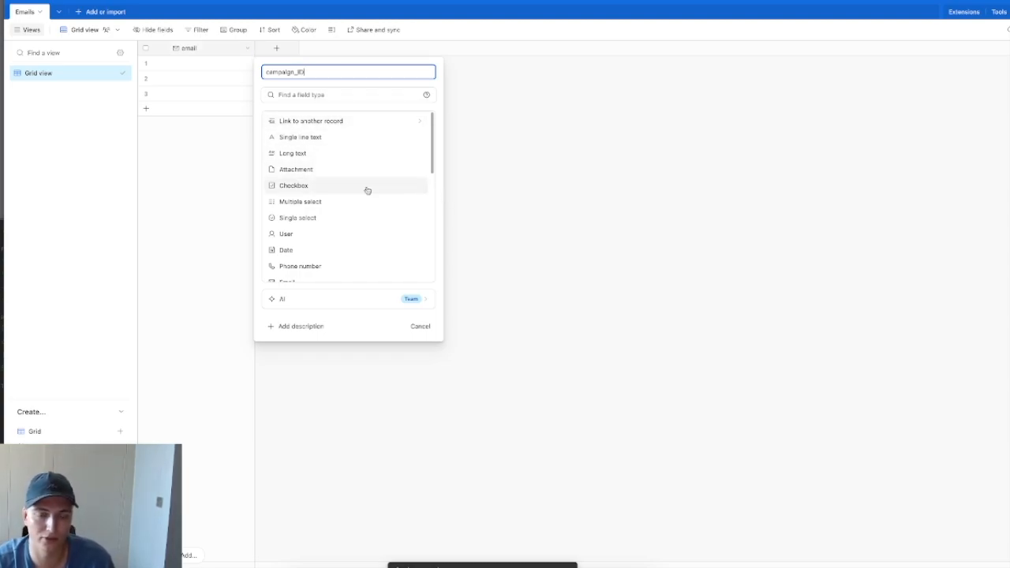
left_click(354, 145)
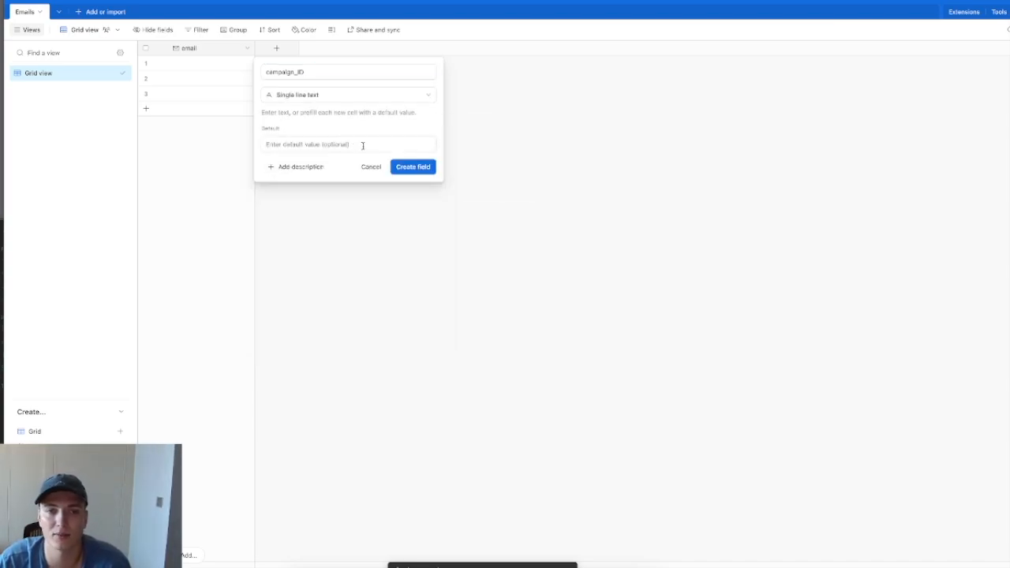
left_click(412, 166)
left_click(289, 75)
left_click(295, 69)
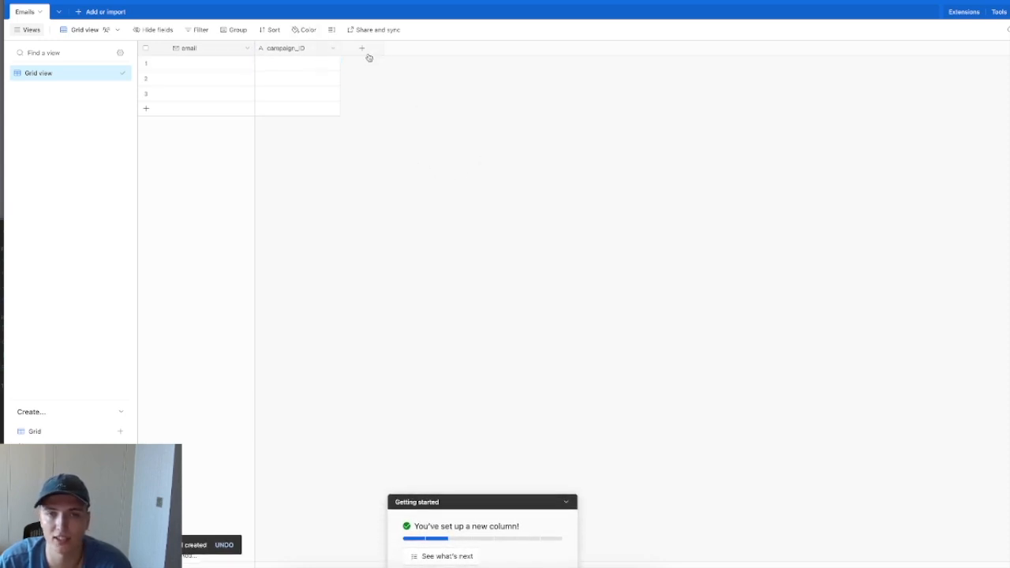
Step: Add a single line text field named campaign name
left_click(363, 49)
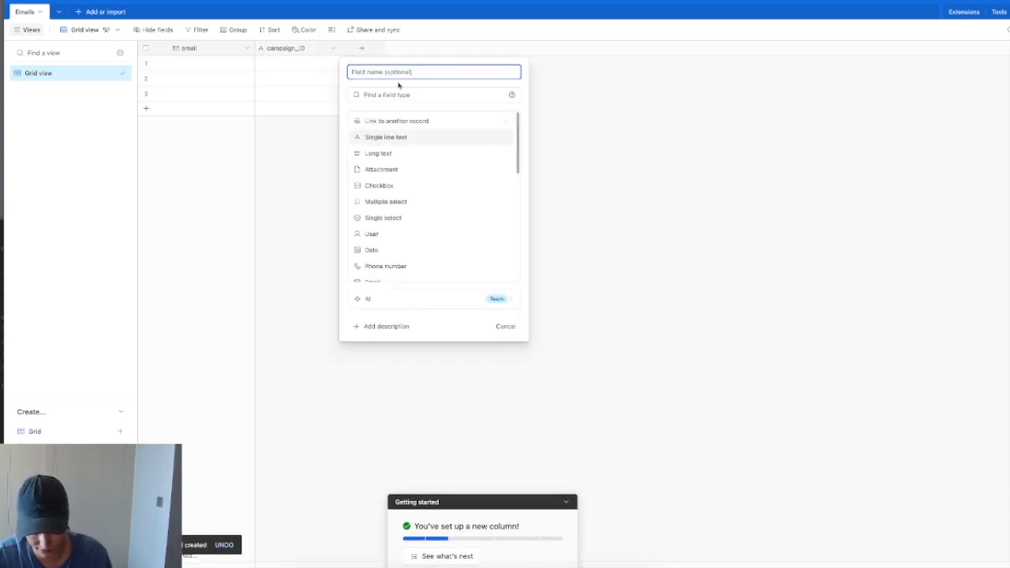
type("campaign")
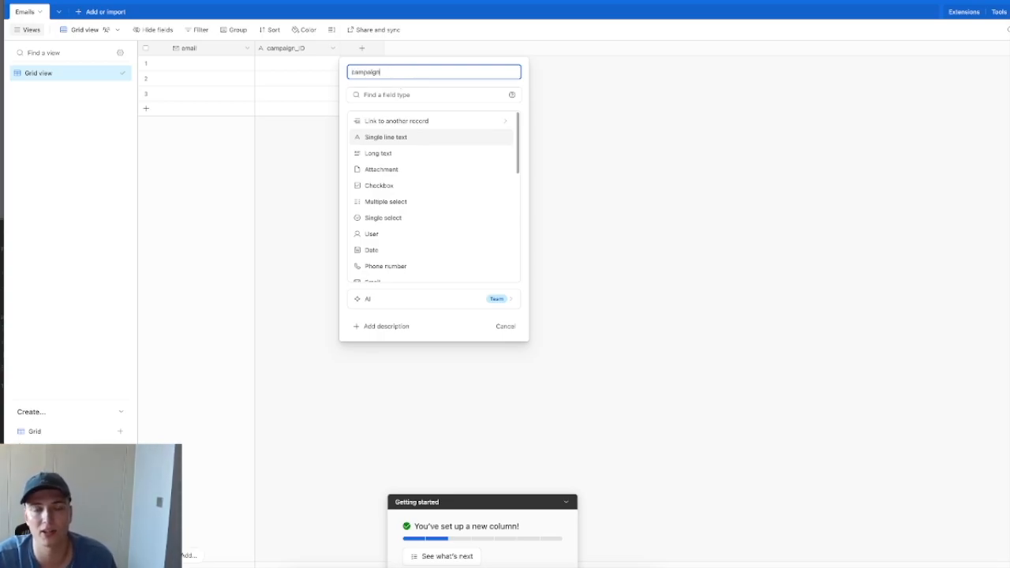
type(" name")
left_click(427, 140)
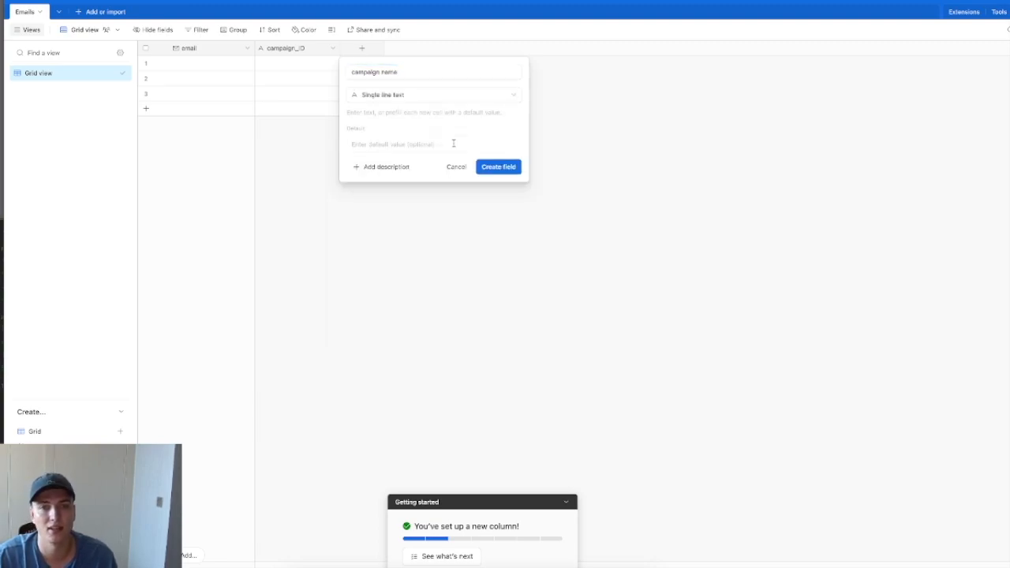
left_click(498, 168)
left_click(409, 68)
left_click(447, 48)
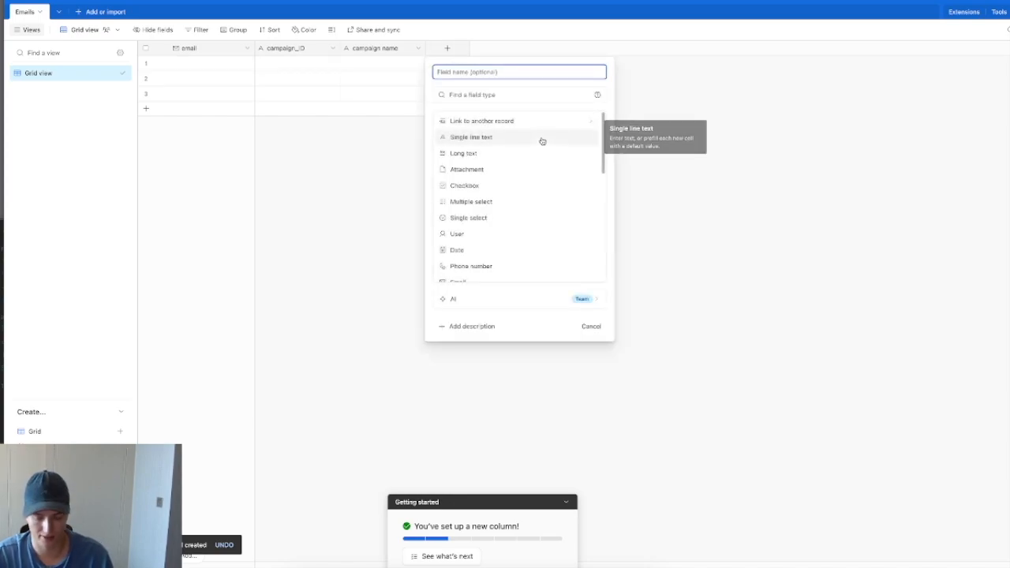
Step: Create a long text field named reply text
type("reci")
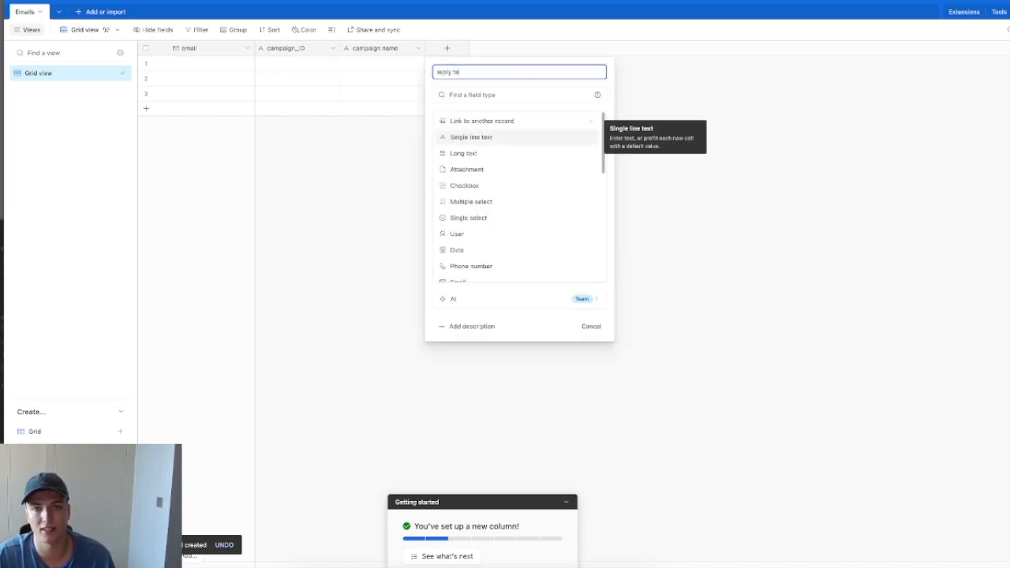
left_click(506, 154)
left_click(641, 193)
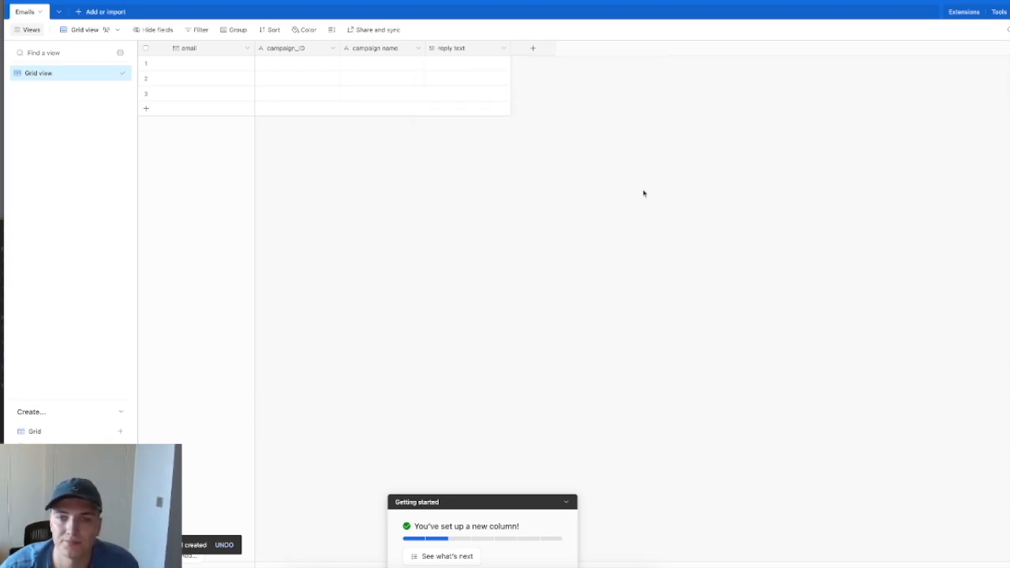
Step: Add an Email field named replied to and move it right after email
left_click(534, 49)
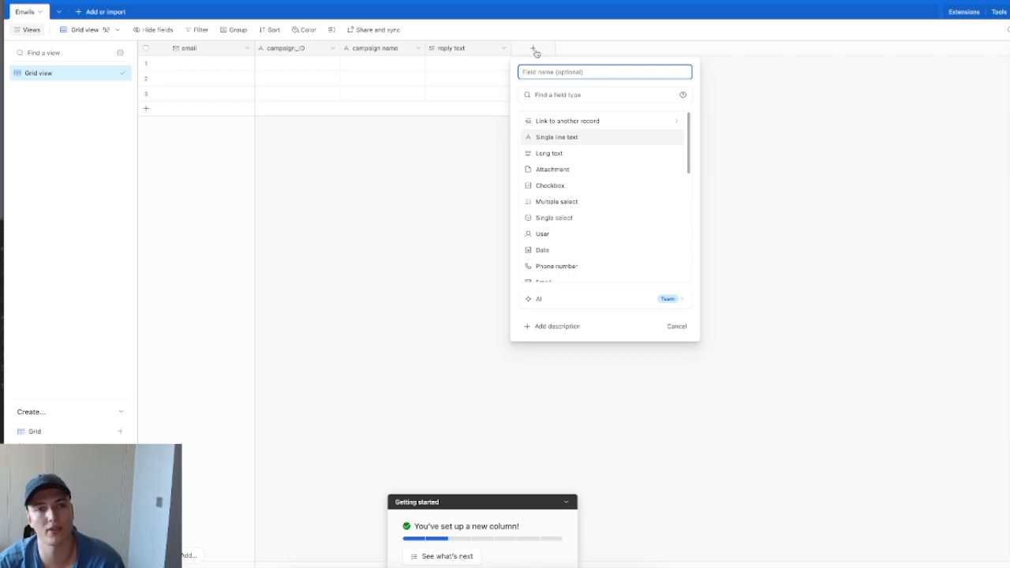
type("replied to")
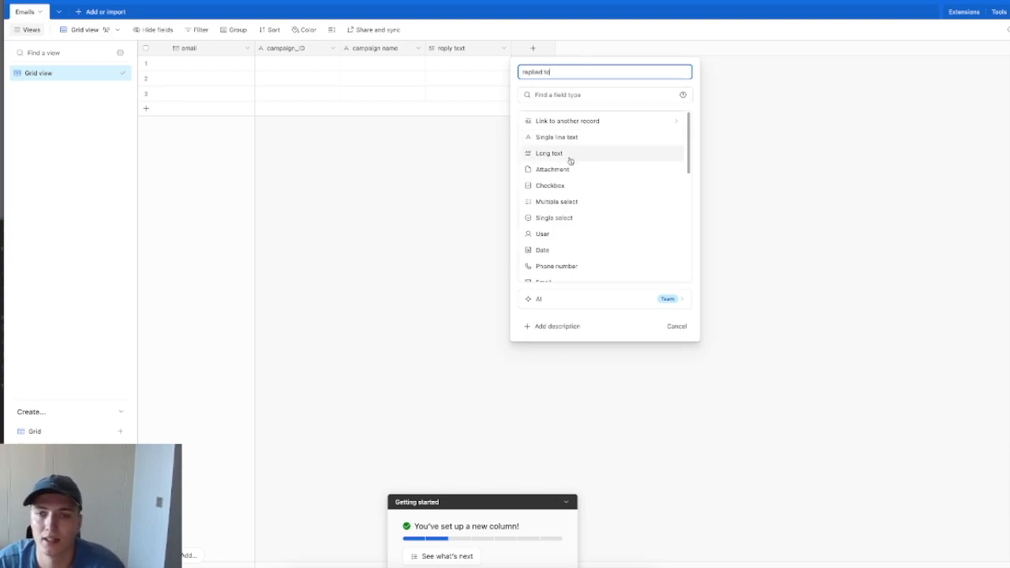
left_click(573, 95)
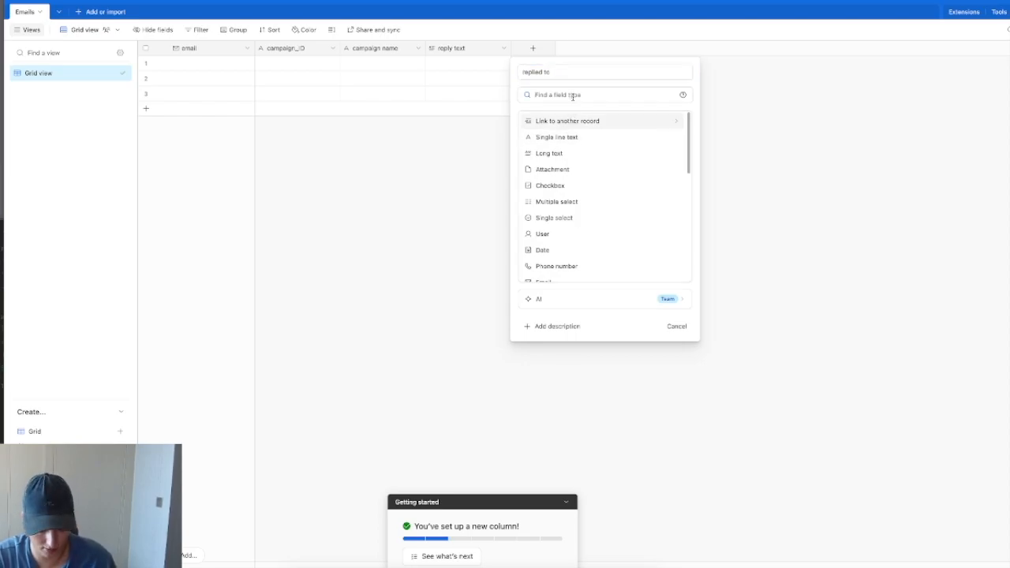
type("email")
left_click(577, 121)
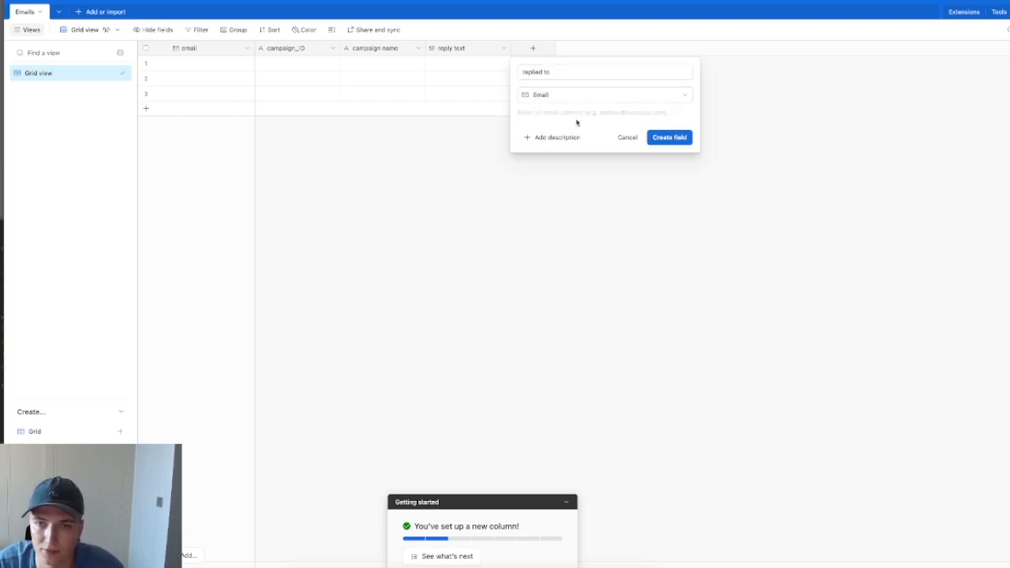
left_click(670, 138)
left_click_drag(576, 49, 253, 49)
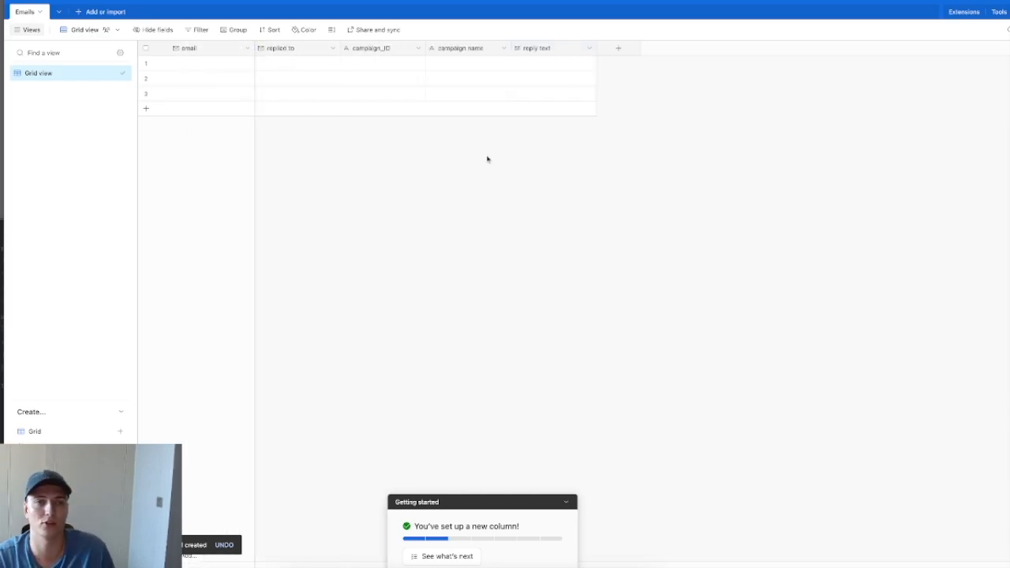
left_click(268, 63)
left_click(466, 154)
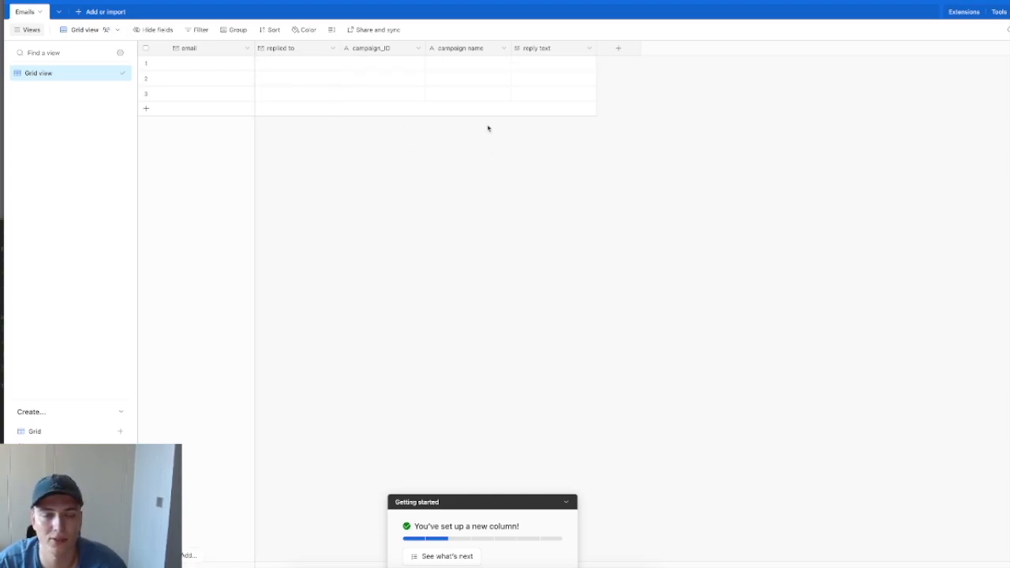
Step: Add a single line text field named name, placed after replied to, then return to Make
left_click(629, 49)
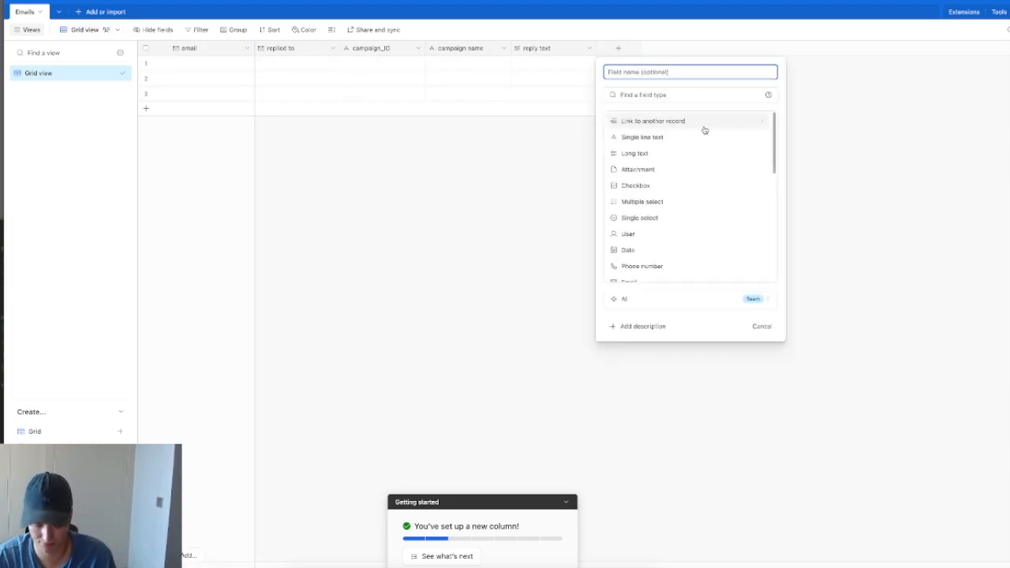
left_click(645, 95)
type("name")
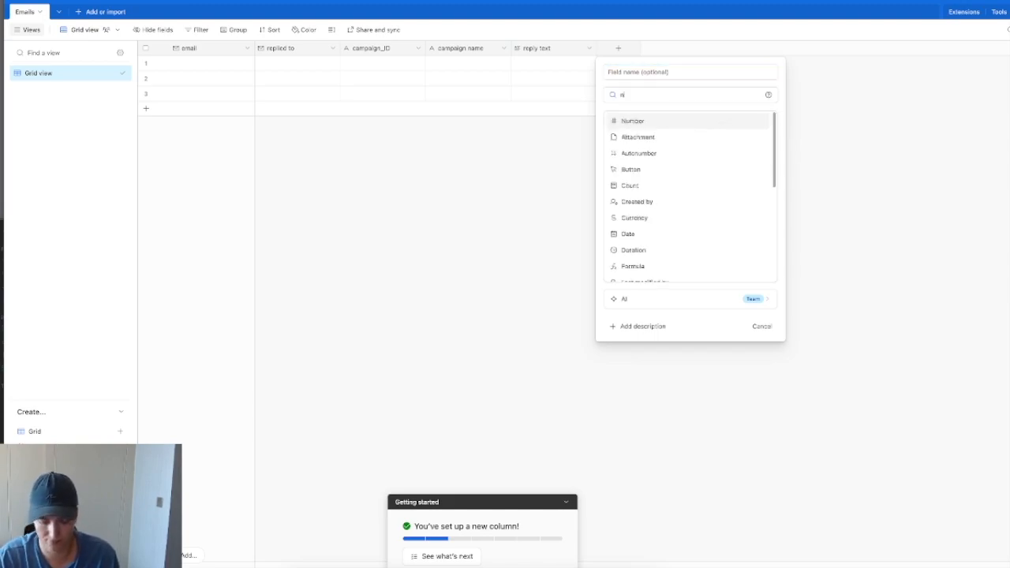
key("super+a")
key("BackSpace")
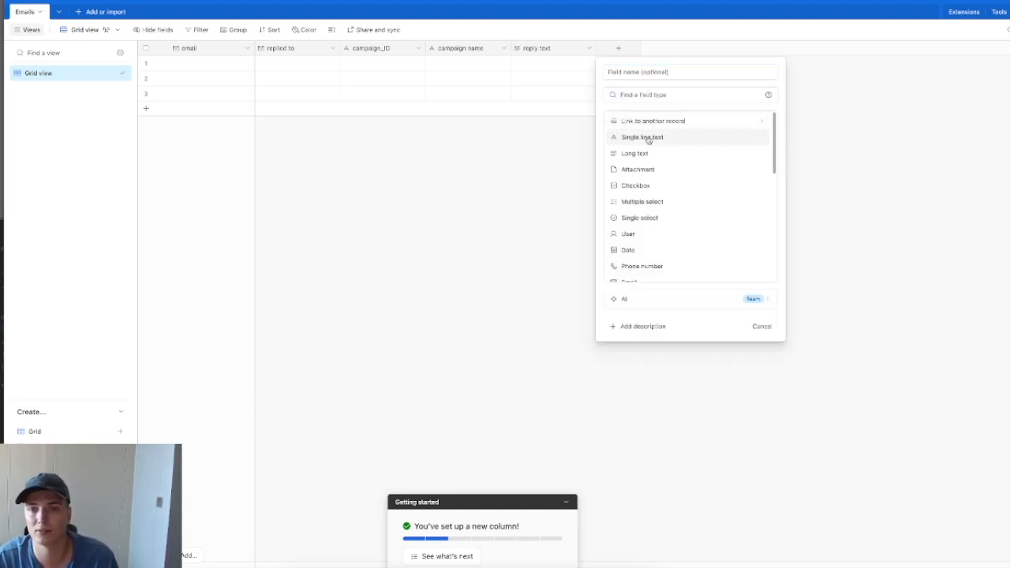
left_click(713, 138)
left_click(660, 71)
type("name")
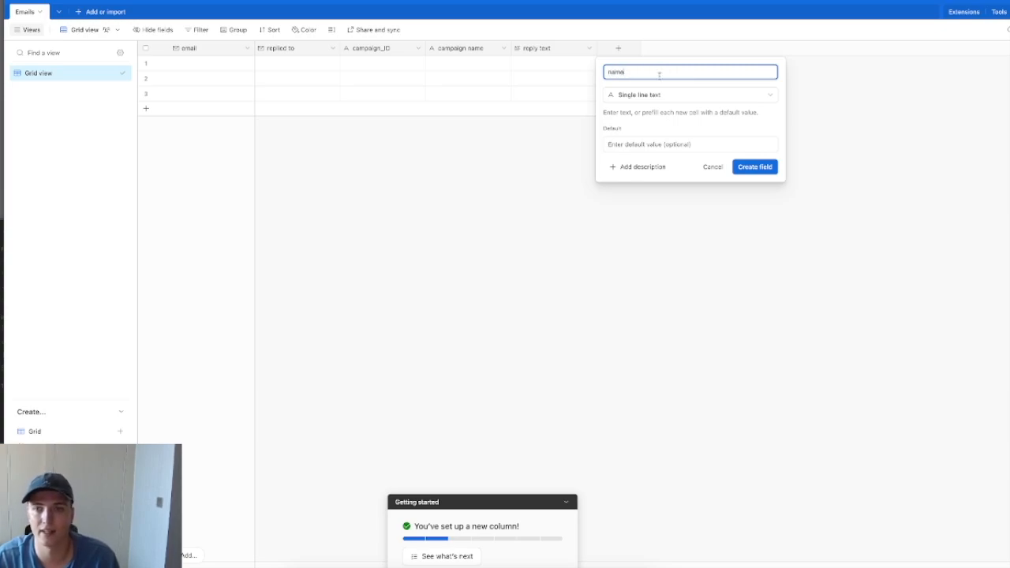
left_click(755, 167)
left_click_drag(636, 47, 338, 49)
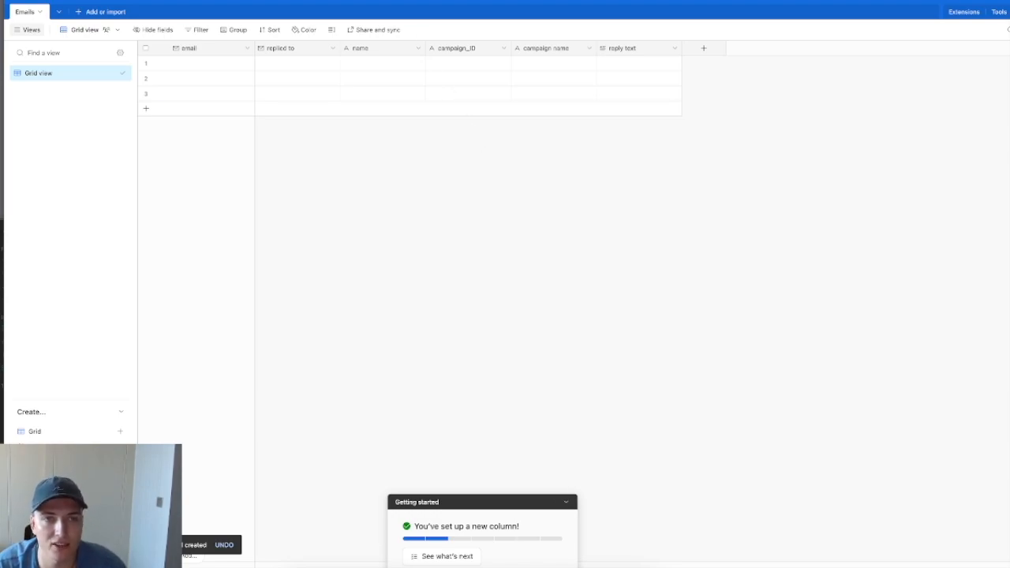
key("ctrl+shift+Tab")
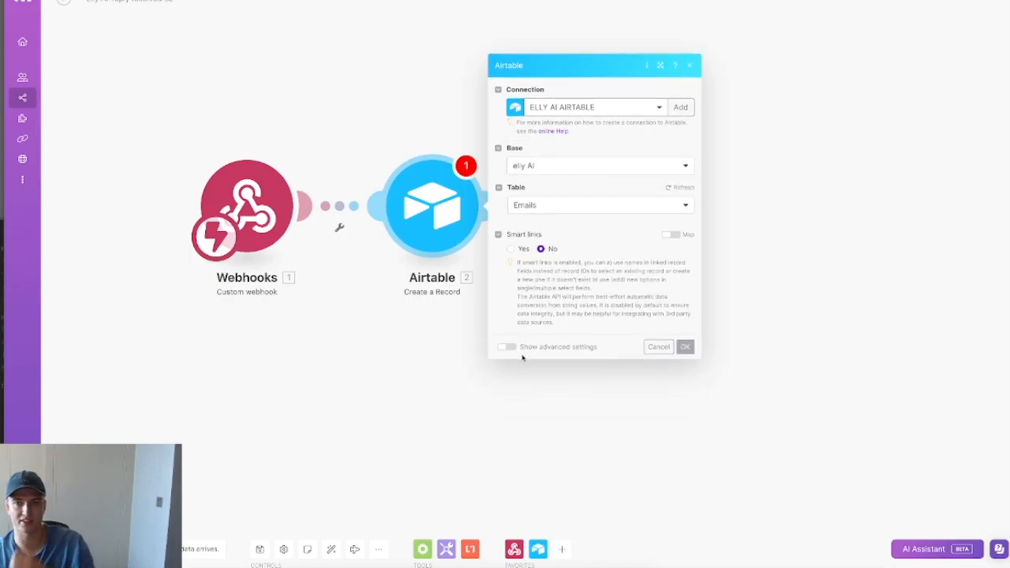
Step: Map from_email to email, to_email to replied to, campaign_id, campaign_name and reply_message text to reply text
left_click(591, 190)
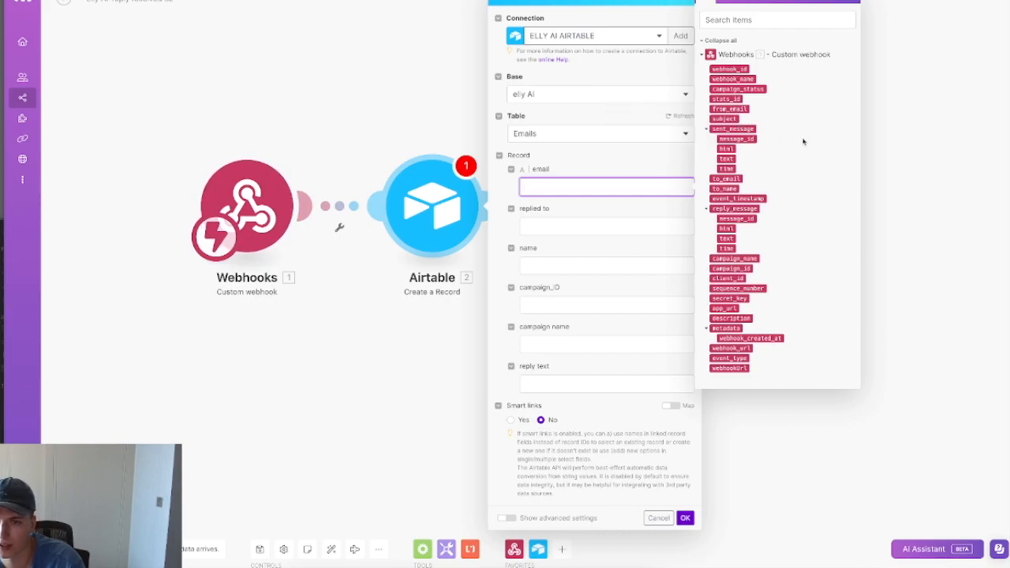
left_click(742, 109)
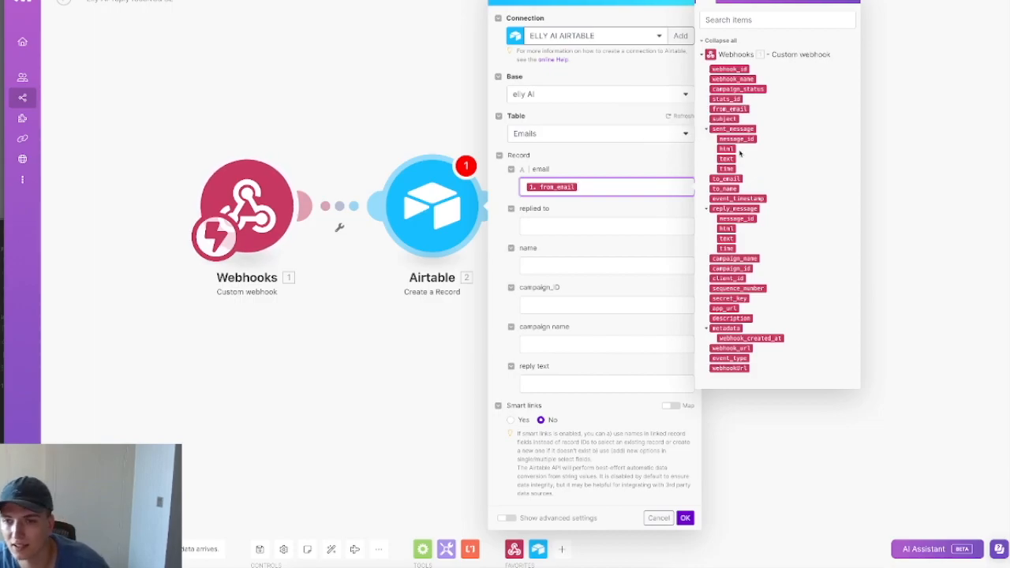
key("Tab")
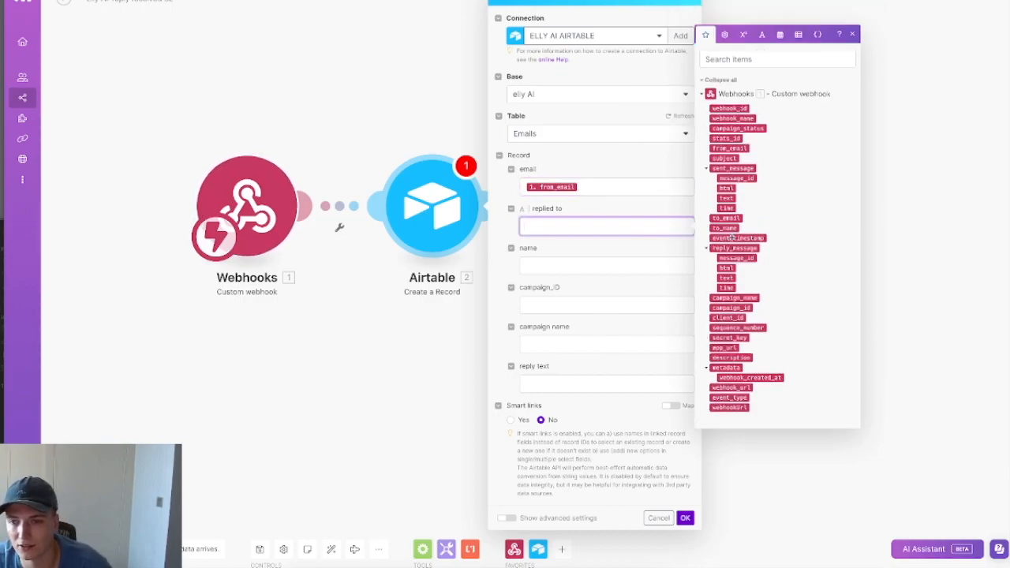
left_click(726, 218)
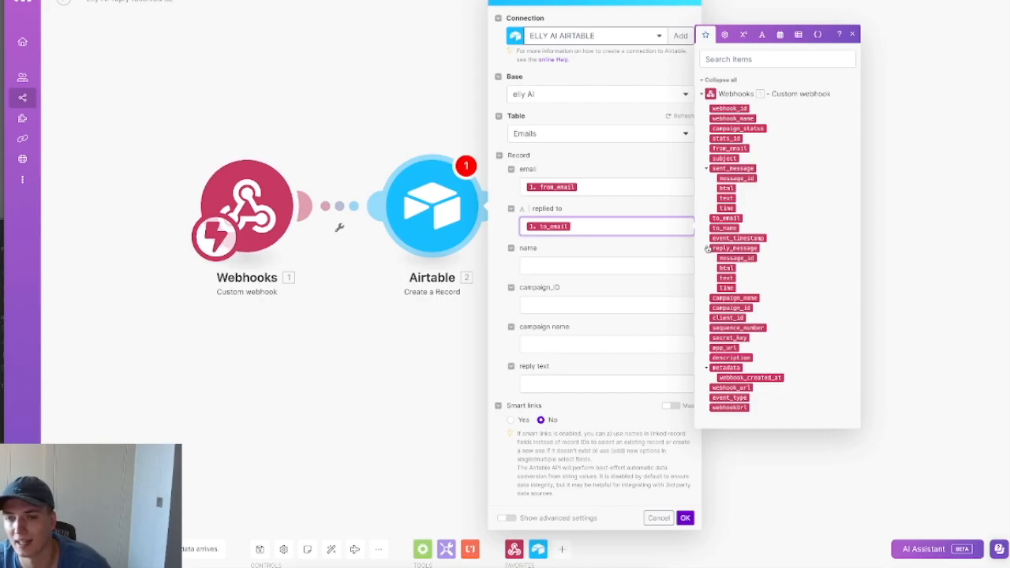
left_click(661, 265)
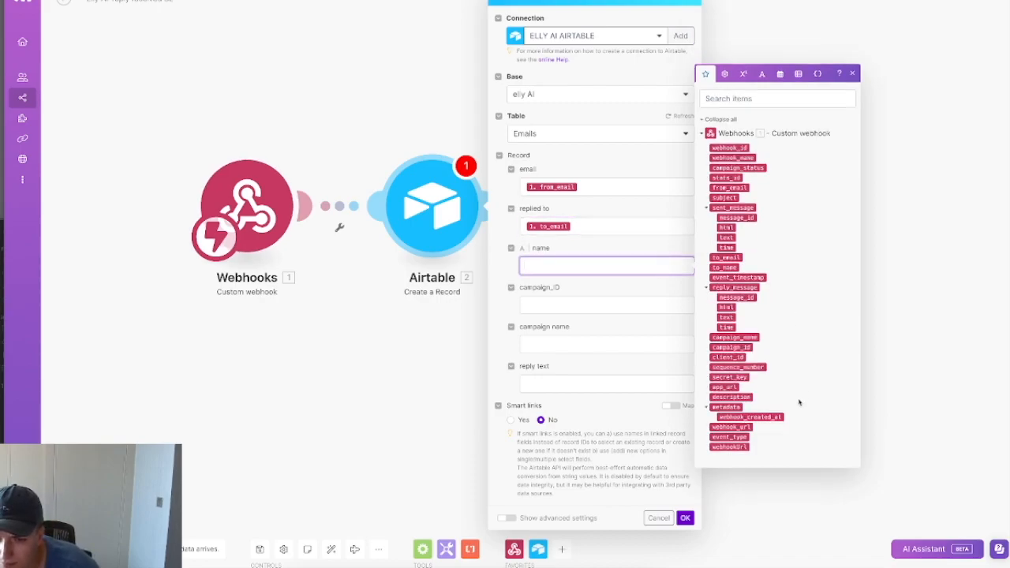
left_click(602, 307)
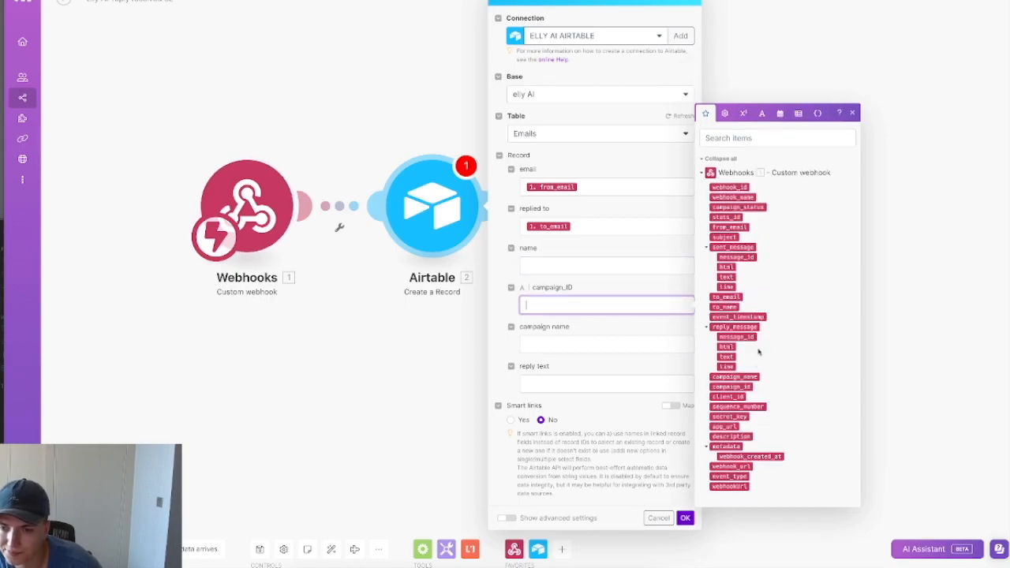
left_click(732, 386)
left_click(613, 349)
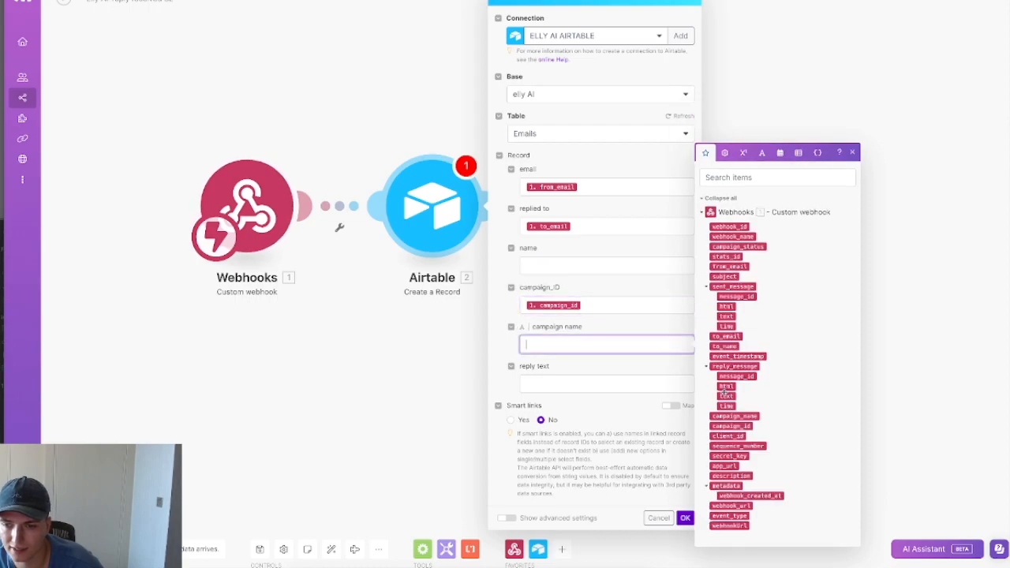
left_click(752, 420)
left_click(631, 385)
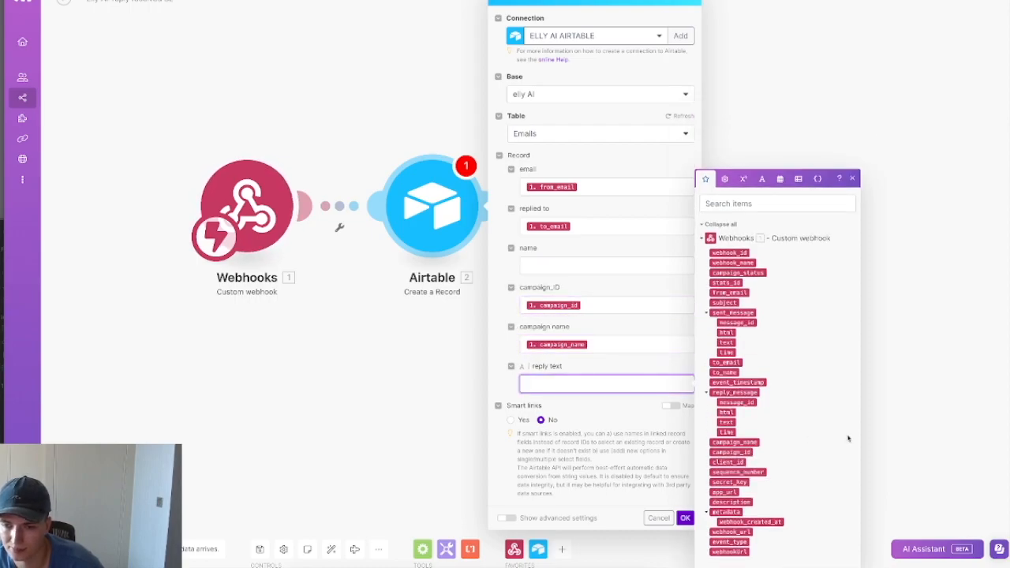
left_click(727, 423)
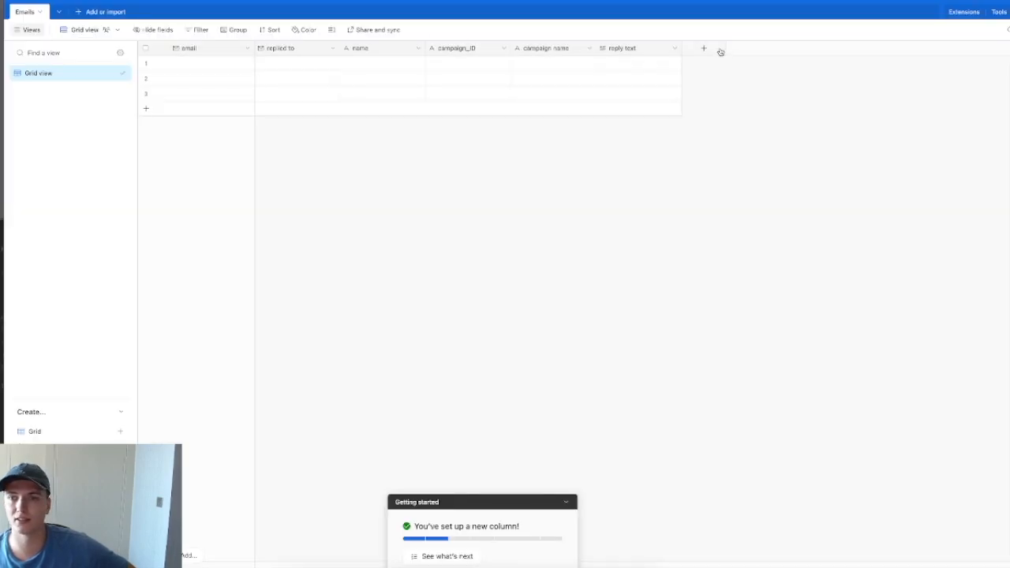
left_click(703, 48)
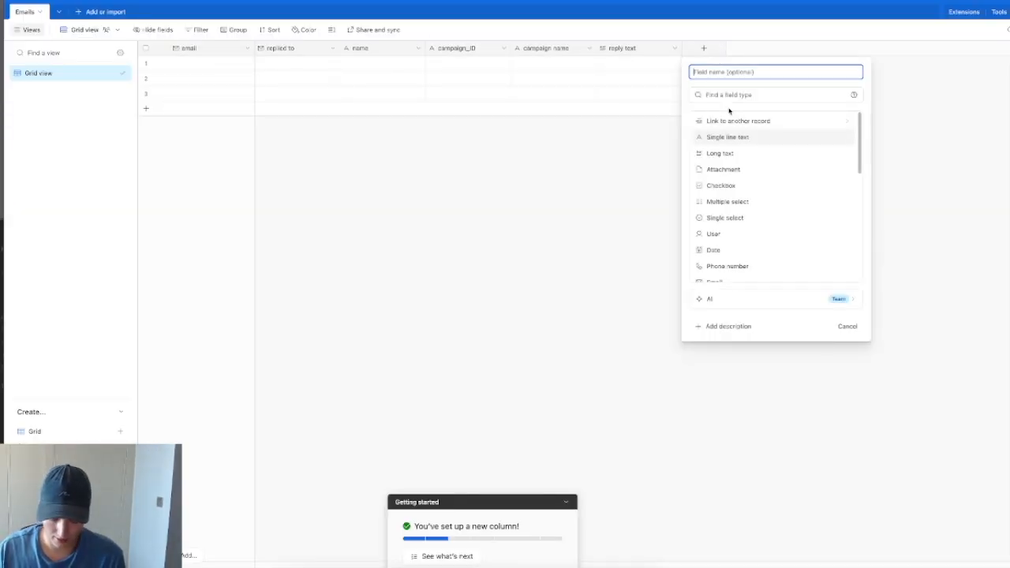
Step: Create a Number field 'sequence step' with no thousands separator and 0 decimal places
type("sequence i")
type("tep")
left_click(750, 95)
type("number")
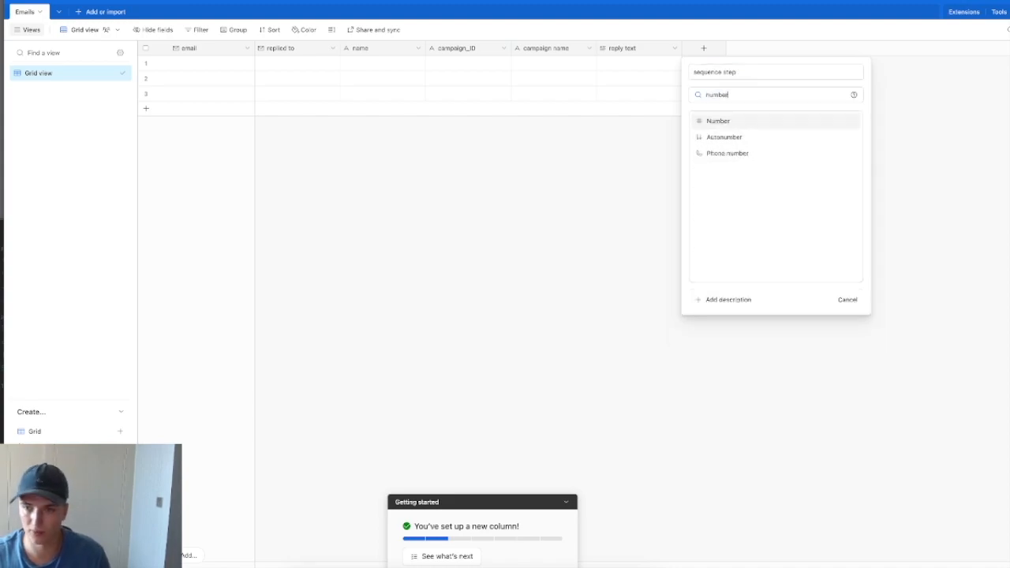
left_click(750, 120)
left_click(742, 251)
left_click(790, 200)
left_click(751, 236)
left_click(840, 345)
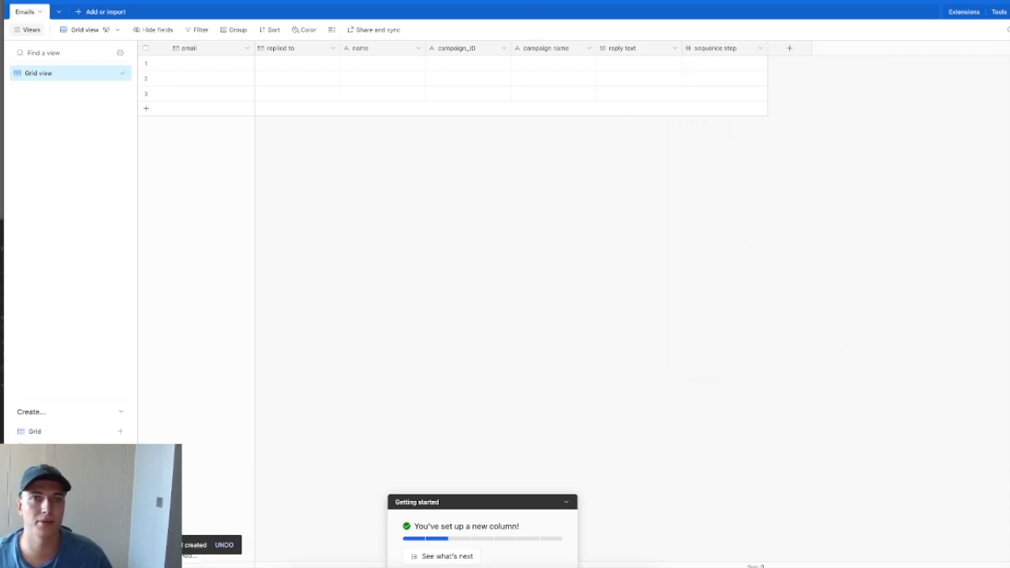
key("ctrl+Tab")
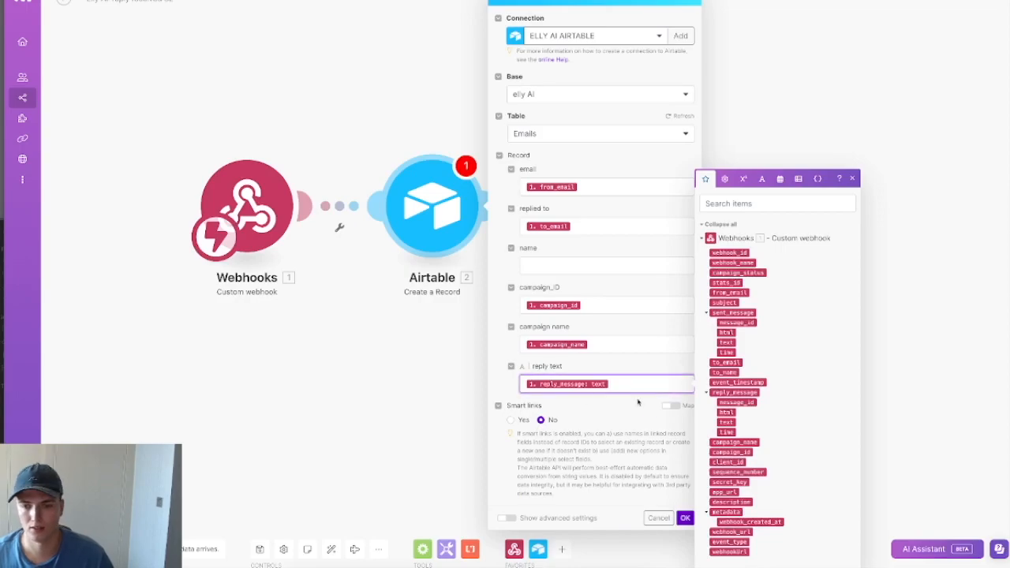
Step: Refresh the table fields, map sequence_number into sequence step, confirm, and save the scenario
left_click(683, 117)
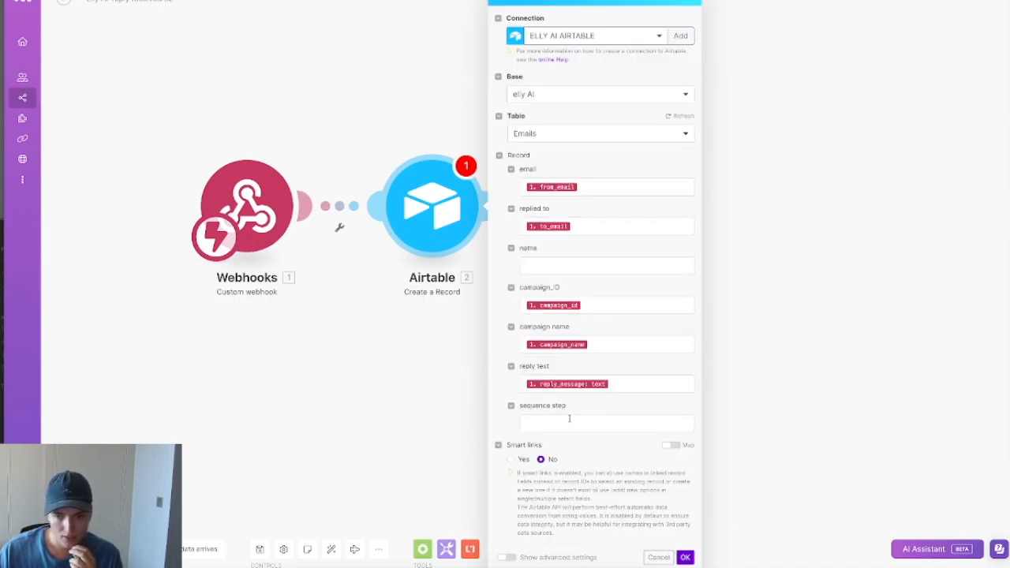
left_click(570, 420)
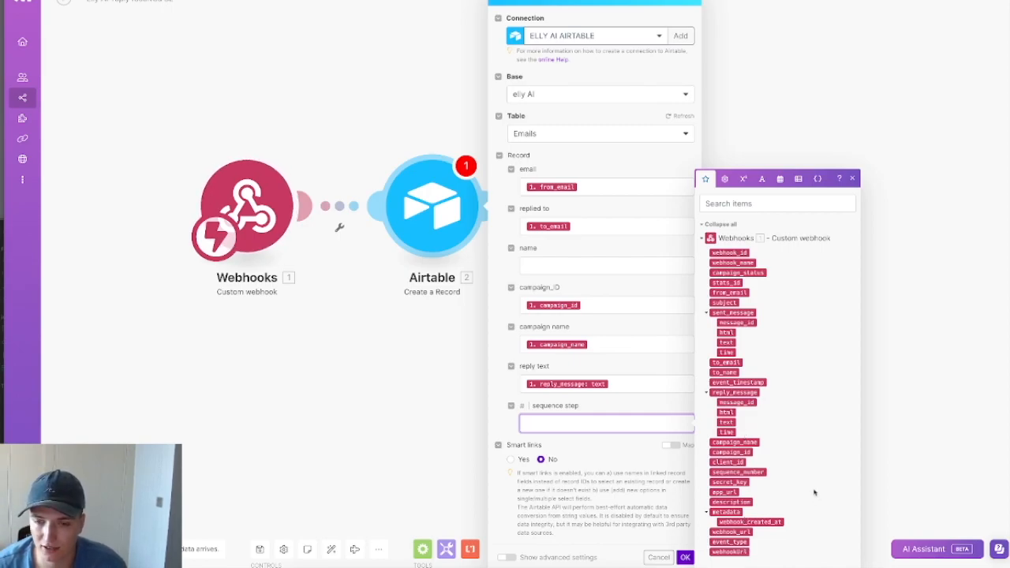
left_click(750, 472)
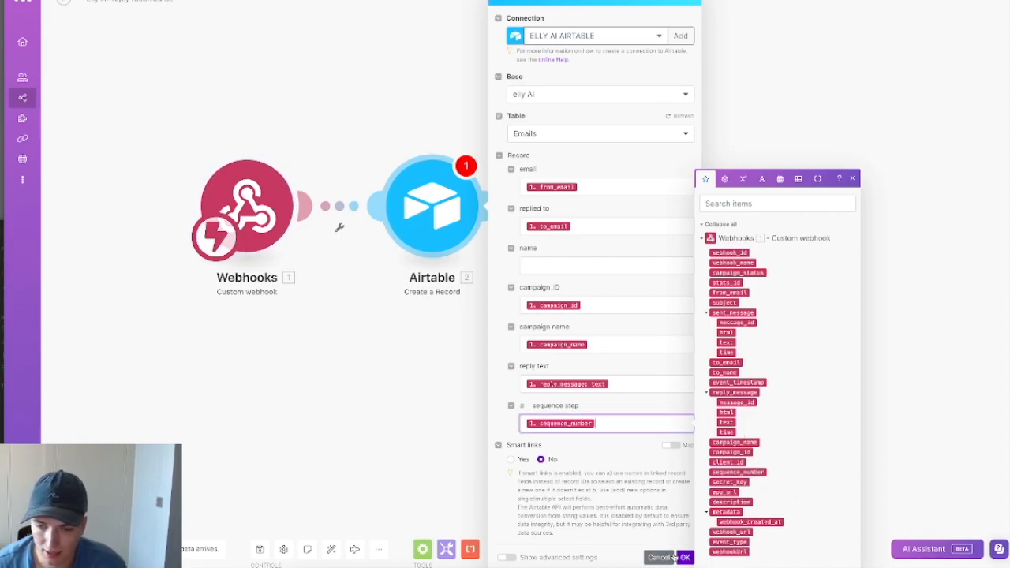
left_click(685, 558)
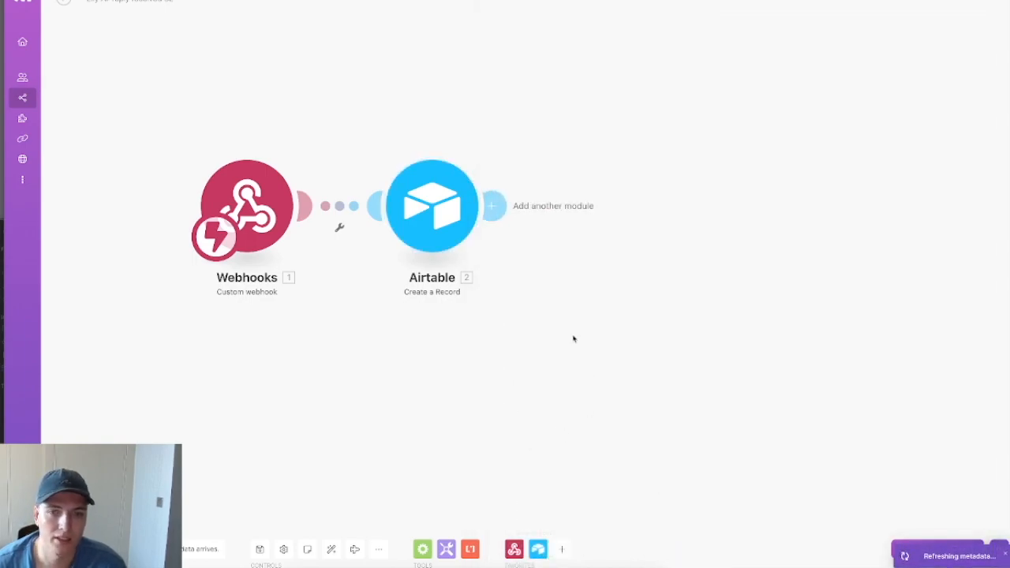
left_click(260, 550)
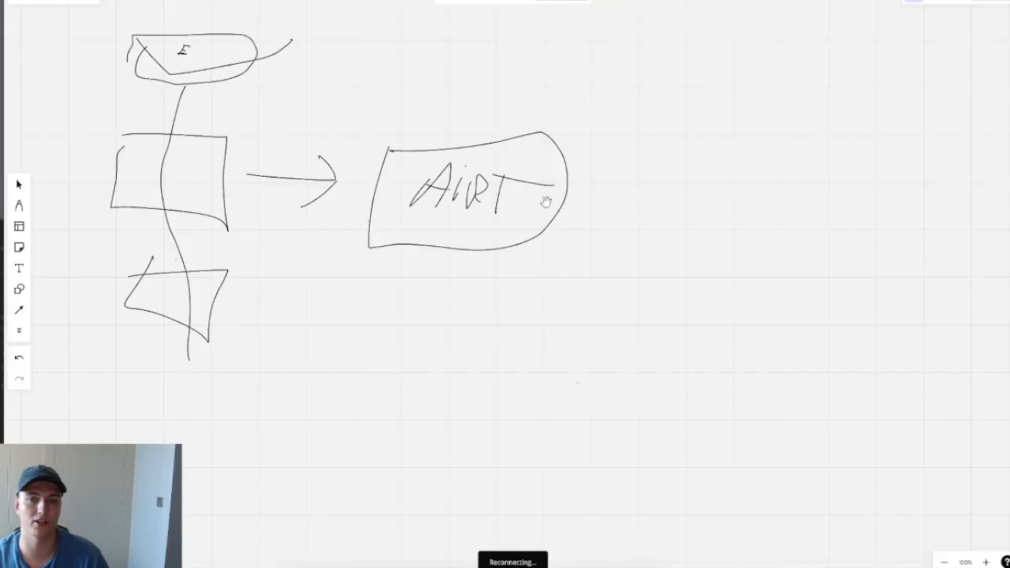
left_click_drag(547, 251, 545, 203)
Step: Draw an arrow pointing right from the AIRT box
left_click_drag(522, 240, 455, 273)
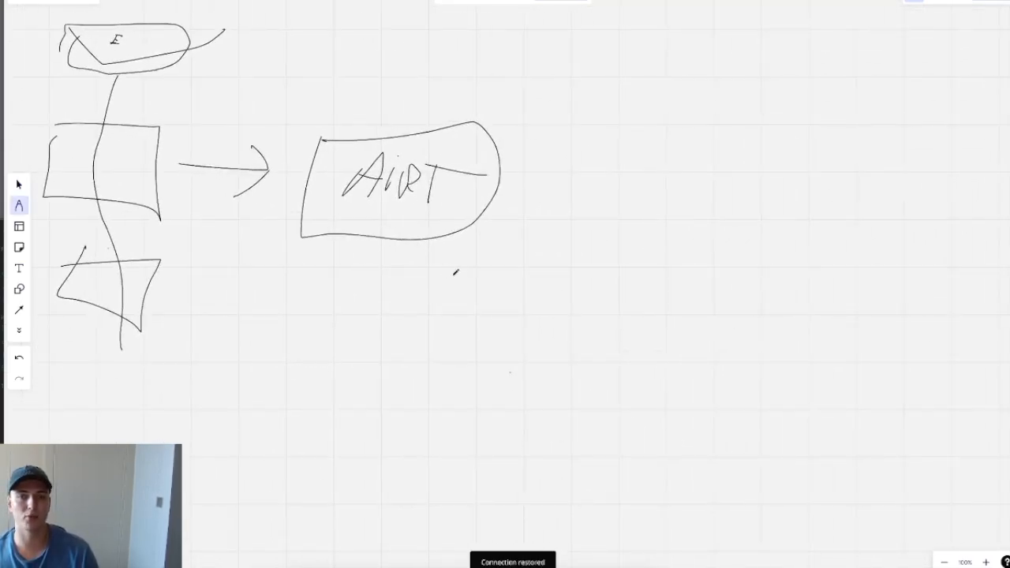
left_click(19, 269)
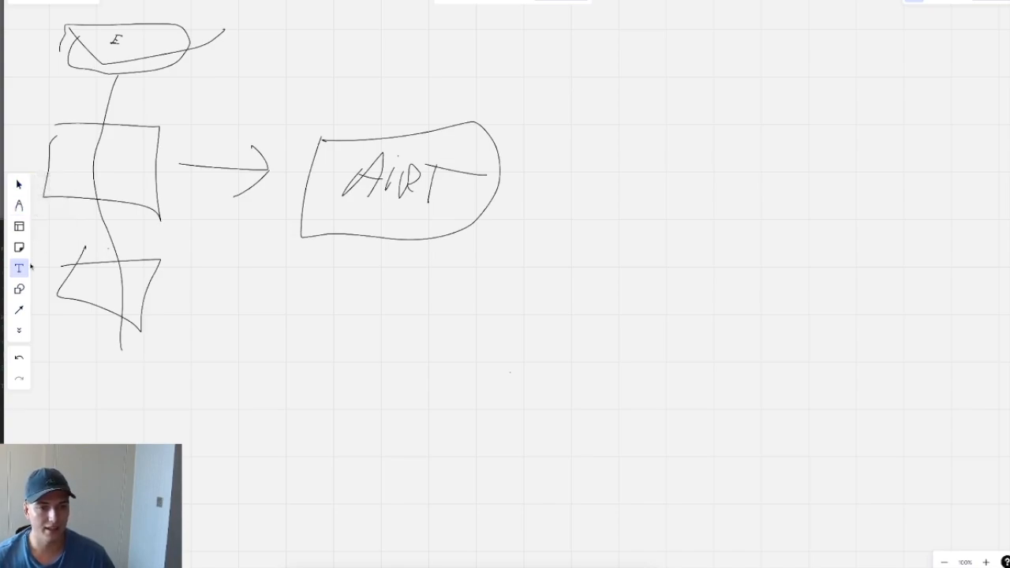
left_click(19, 206)
scroll(607, 315, "right", 4)
scroll(606, 314, "up", 2)
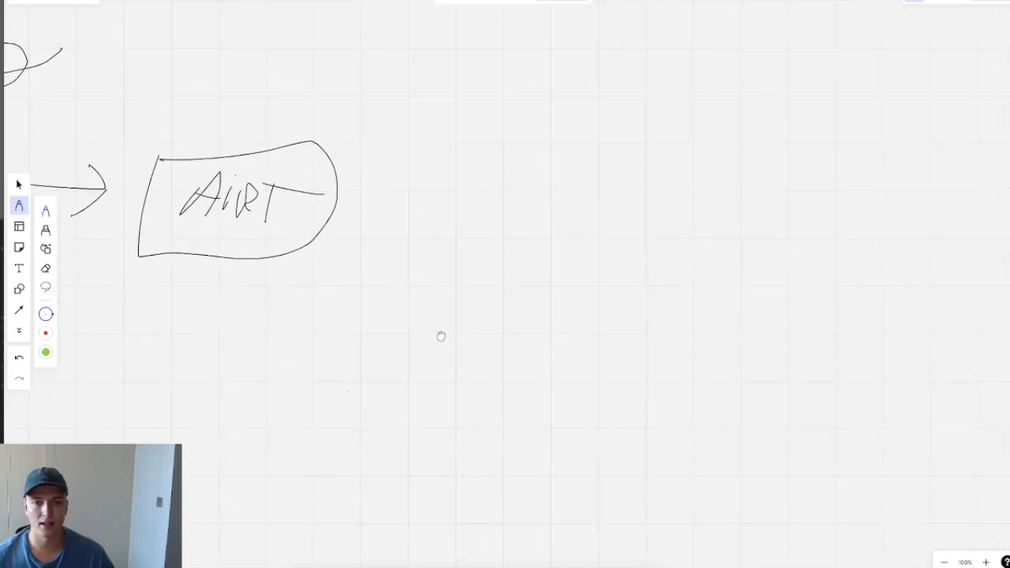
mouse_move(354, 229)
left_mouse_down()
mouse_move(559, 227)
mouse_move(550, 212)
mouse_move(540, 211)
mouse_move(534, 260)
left_mouse_up()
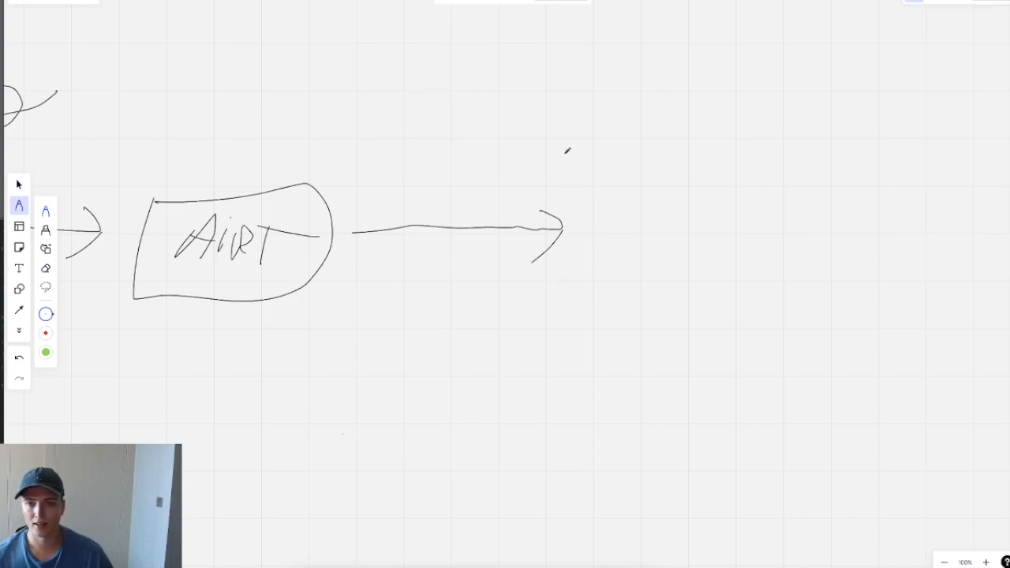
Step: Add a large 'Choice for the next action' text label at the arrow's tip
scroll(652, 294, "right", 4)
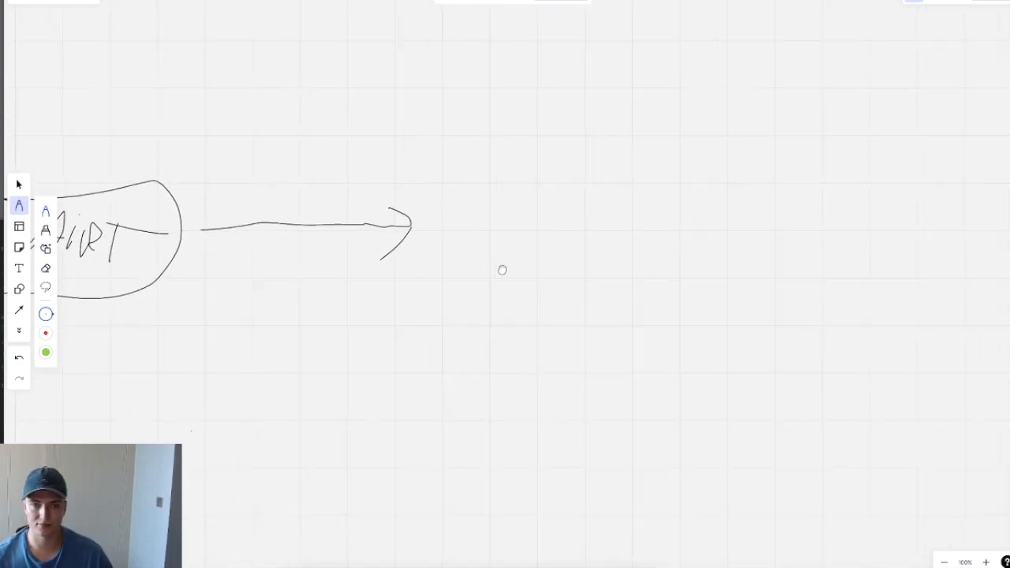
left_click(19, 268)
left_click(435, 226)
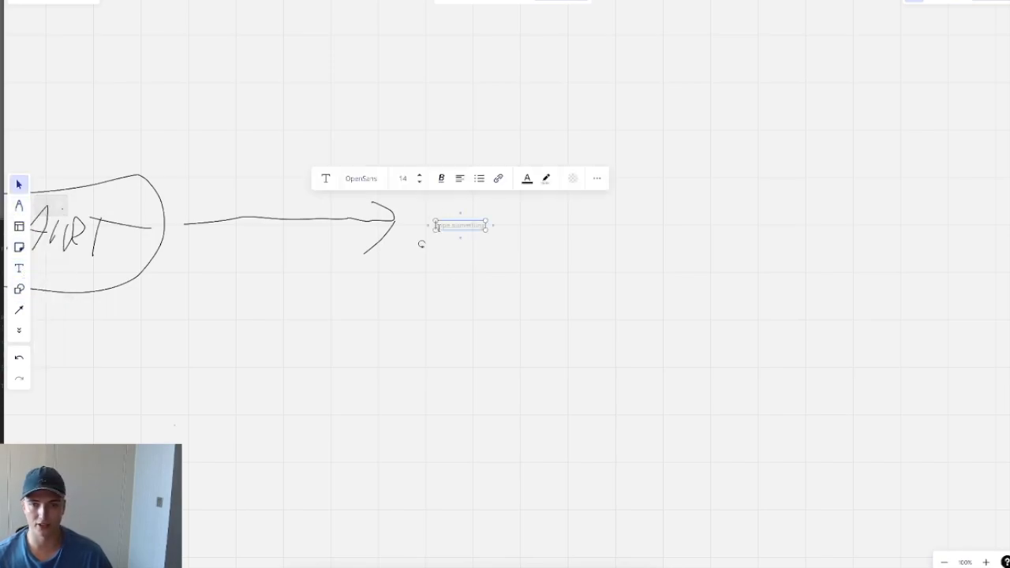
type("Choice")
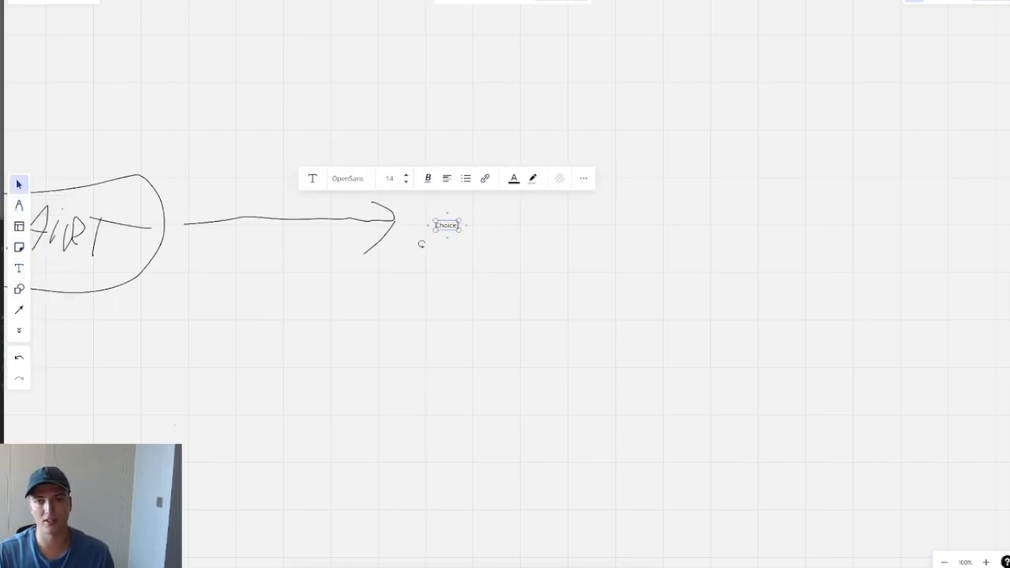
type(" for the next action")
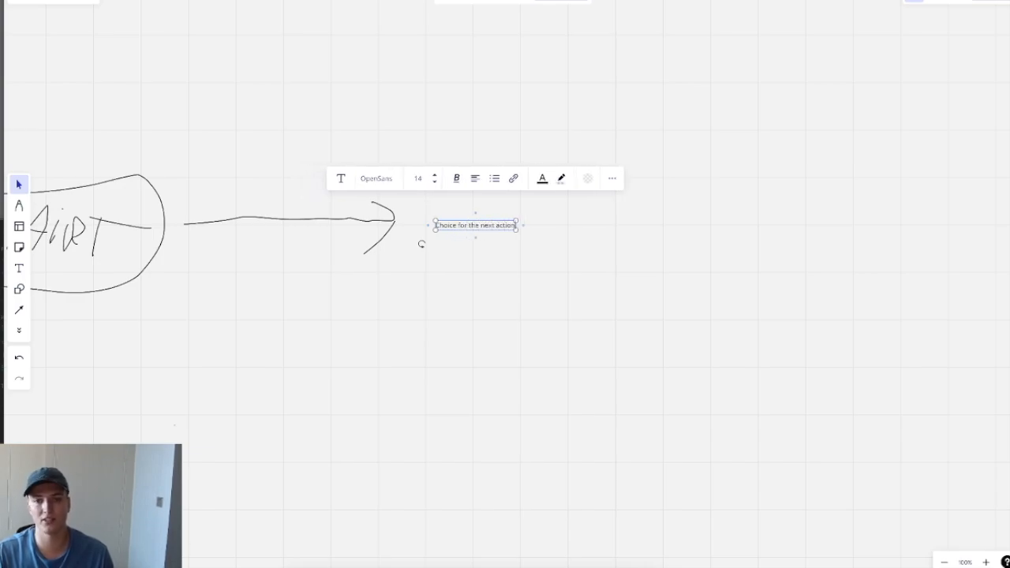
key("ctrl+a")
left_click_drag(516, 230, 805, 266)
left_click(638, 350)
left_click_drag(691, 253, 660, 235)
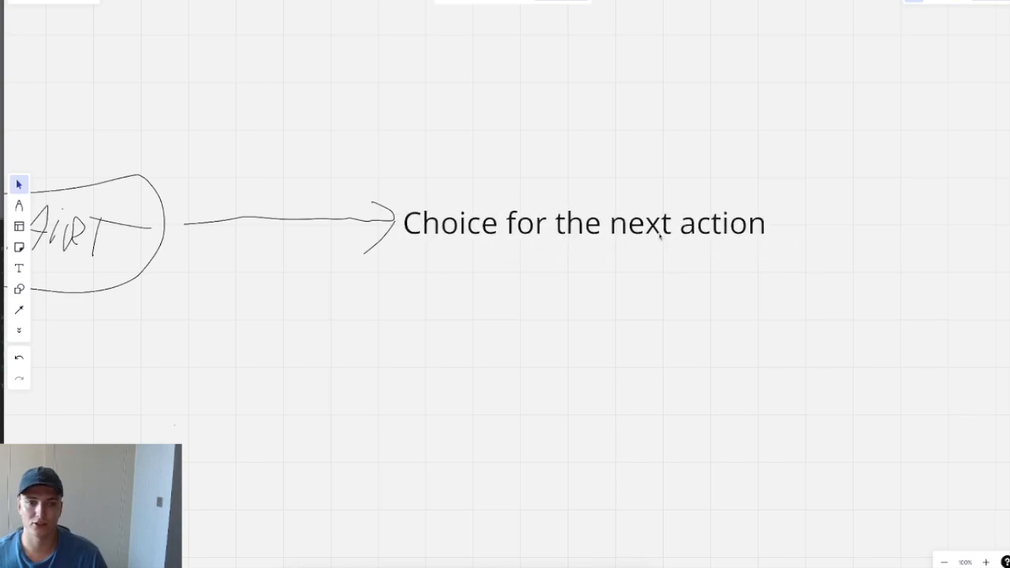
left_click(19, 205)
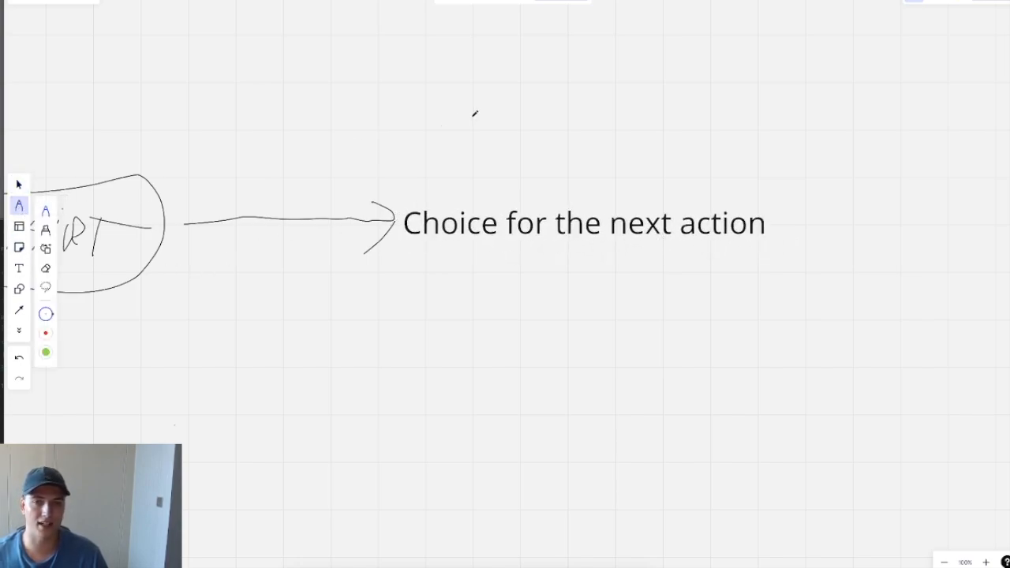
Step: Draw a question mark and two branch lines ending in P and N
left_click_drag(540, 93, 594, 144)
left_click(592, 161)
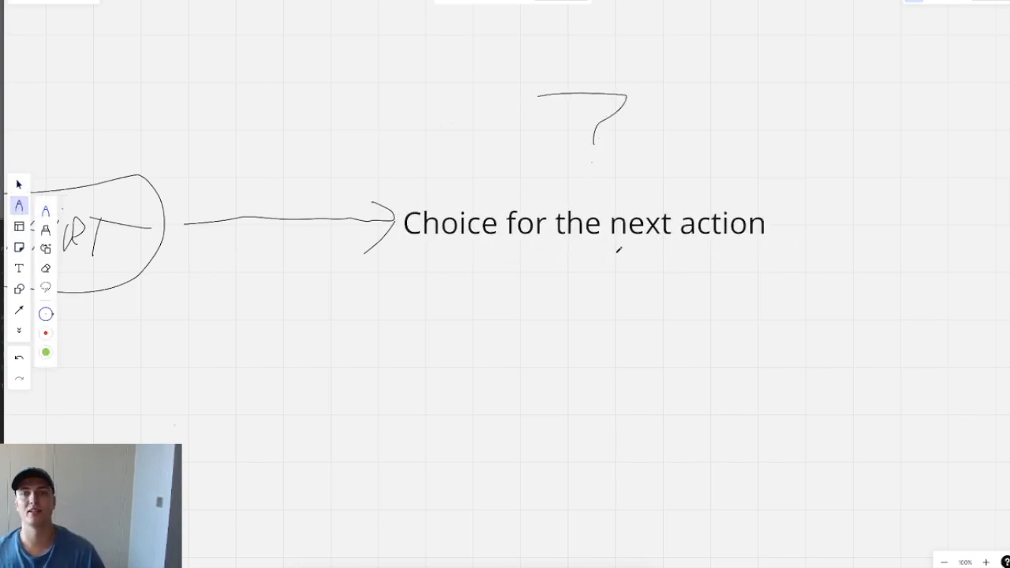
scroll(624, 326, "right", 5)
mouse_move(537, 144)
left_mouse_down()
mouse_move(660, 78)
mouse_move(770, 39)
mouse_move(750, 59)
left_mouse_up()
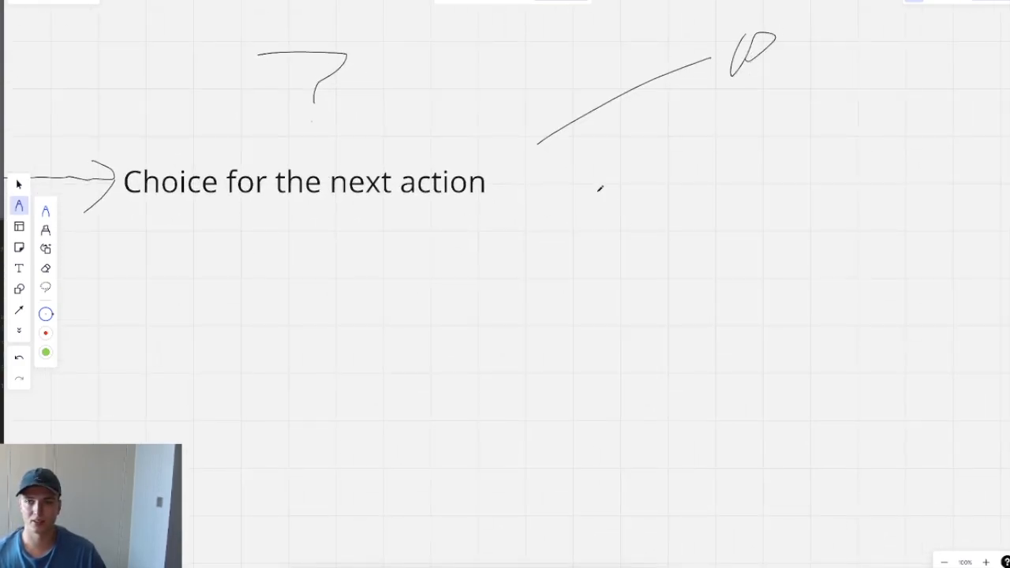
left_click_drag(534, 184, 608, 253)
left_click_drag(658, 227, 634, 265)
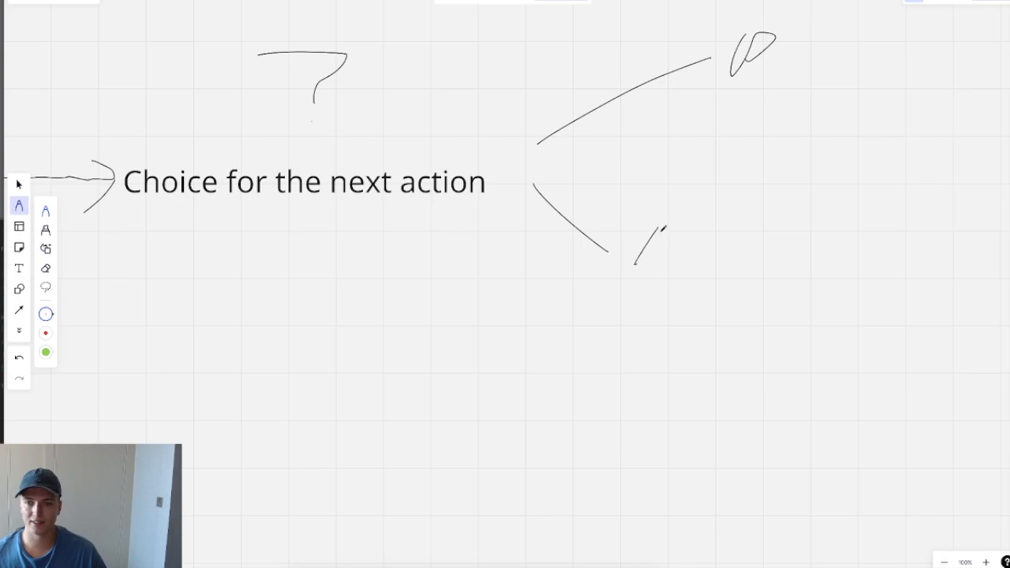
left_click_drag(663, 229, 710, 219)
Step: Draw fanning sub-branch lines out of the P and the N
mouse_move(787, 246)
left_mouse_down()
mouse_move(563, 327)
mouse_move(474, 315)
mouse_move(454, 362)
left_mouse_up()
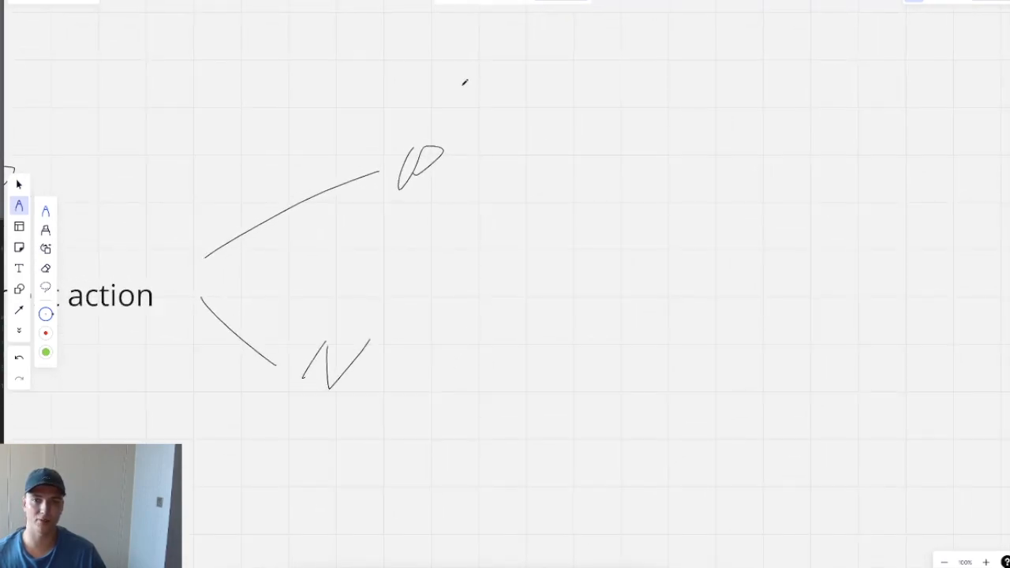
mouse_move(470, 120)
left_mouse_down()
mouse_move(596, 74)
mouse_move(525, 148)
mouse_move(532, 155)
left_mouse_up()
left_click_drag(466, 183, 527, 230)
left_click_drag(532, 155, 596, 174)
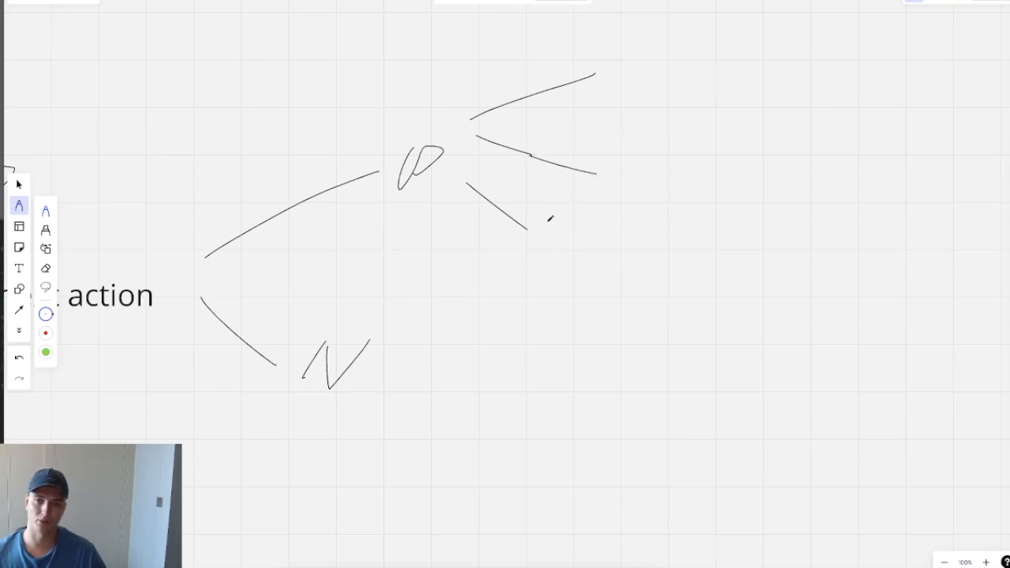
scroll(501, 386, "down", 3)
left_click_drag(384, 248, 429, 324)
left_click_drag(407, 211, 583, 204)
left_click_drag(598, 267, 454, 395)
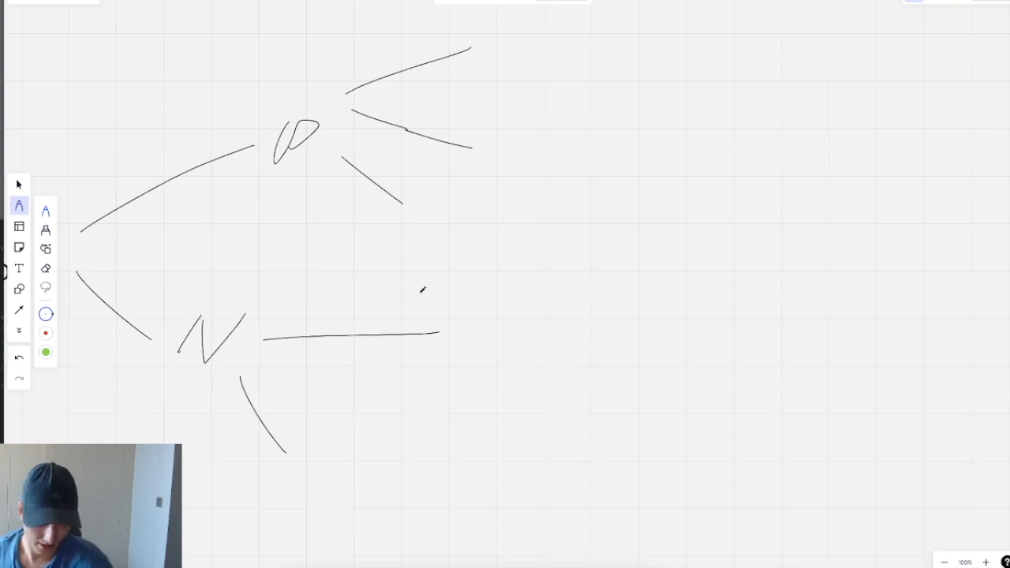
Step: Add a 'Not interested' text label at the N branch's right path
left_click(19, 268)
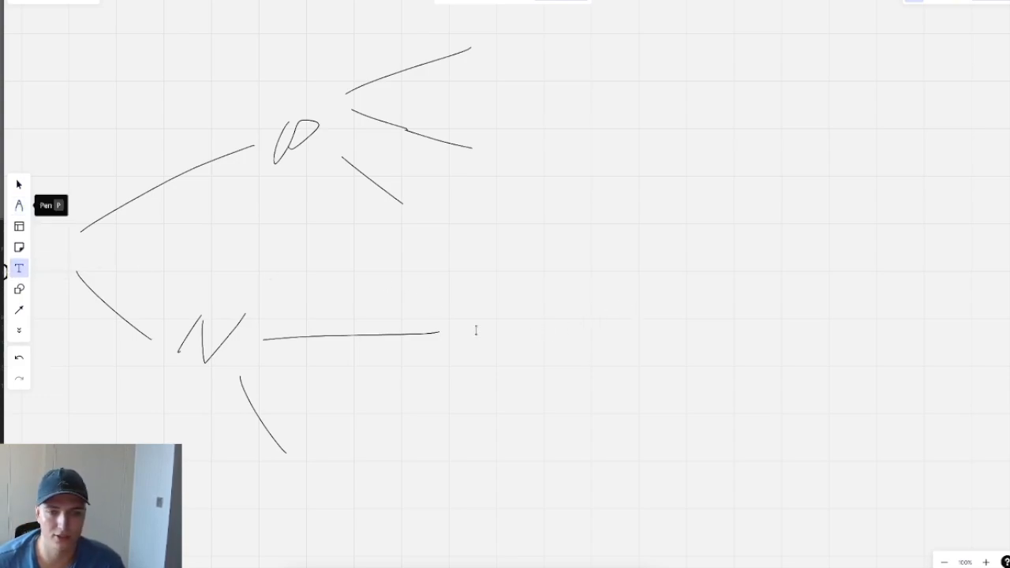
left_click(478, 324)
type("N")
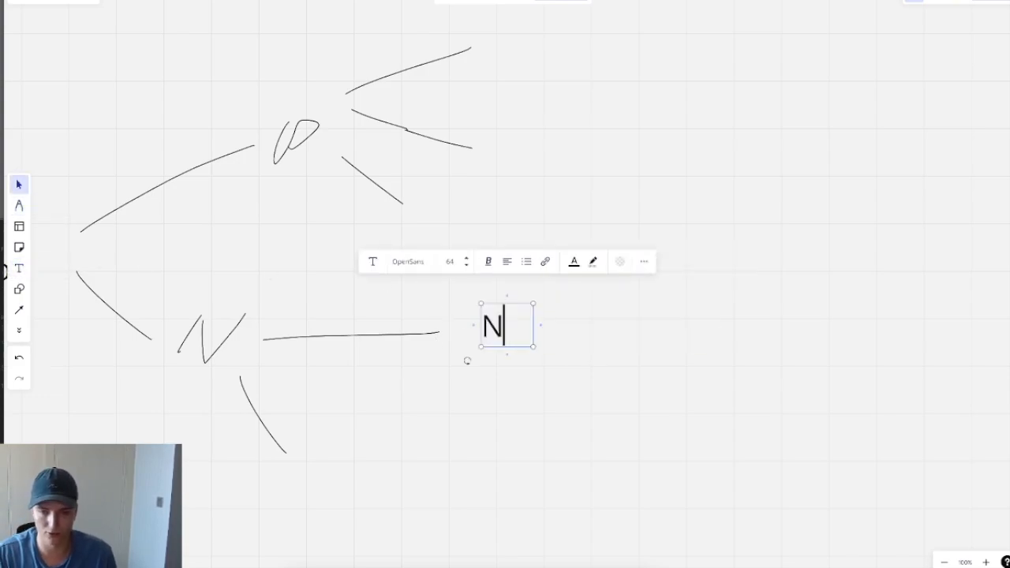
type("ot interested")
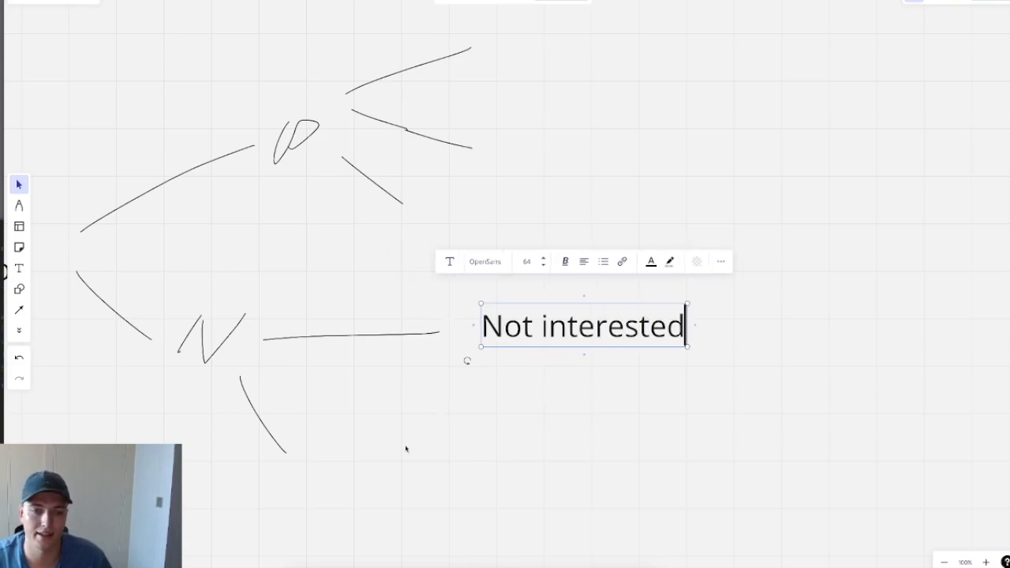
left_click(389, 473)
Step: Add an 'Unsubscribe' label and move it to the end of the N's lower path
left_click(19, 269)
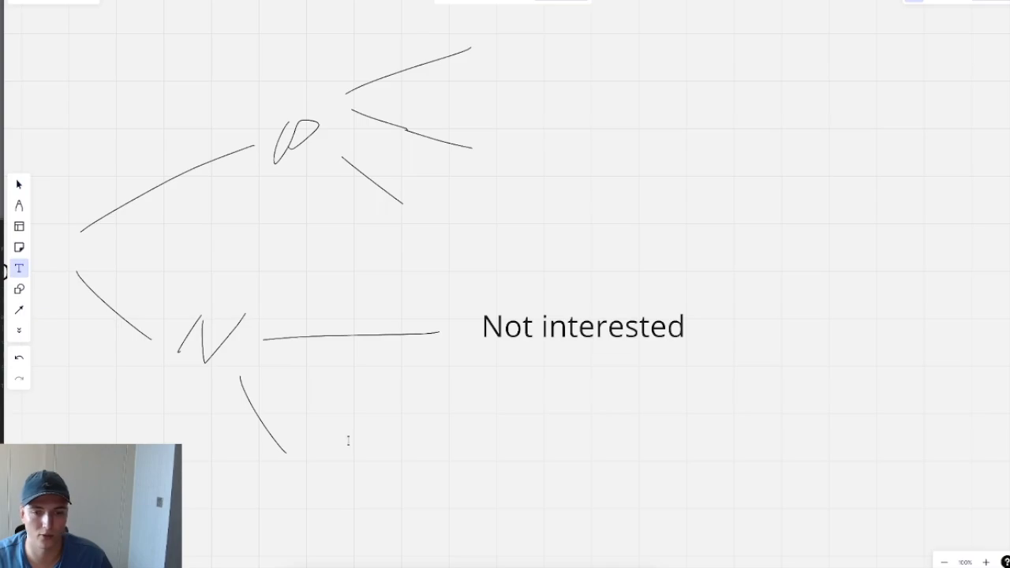
left_click(347, 440)
type("Unsubs")
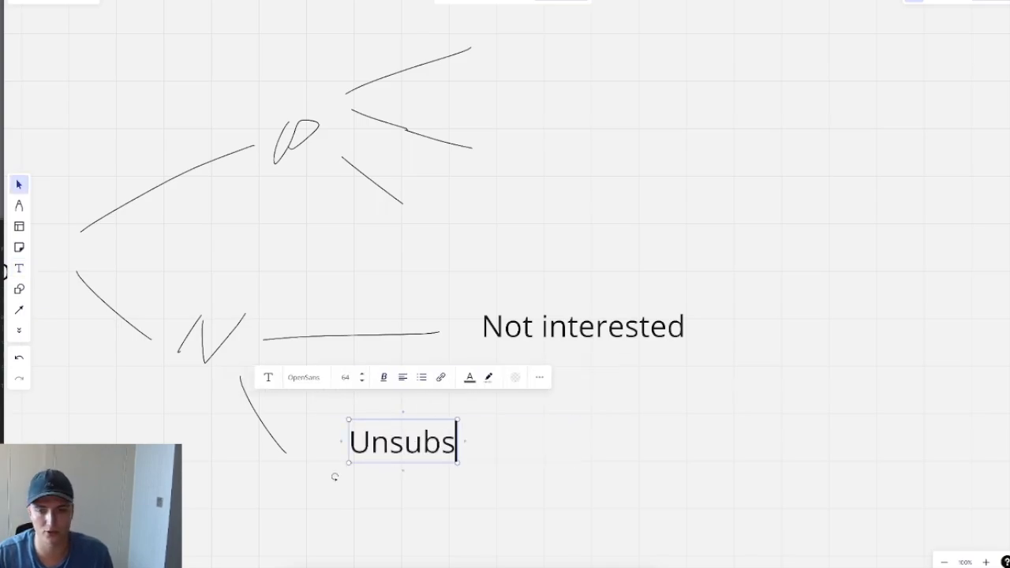
type("cribe")
left_click(569, 526)
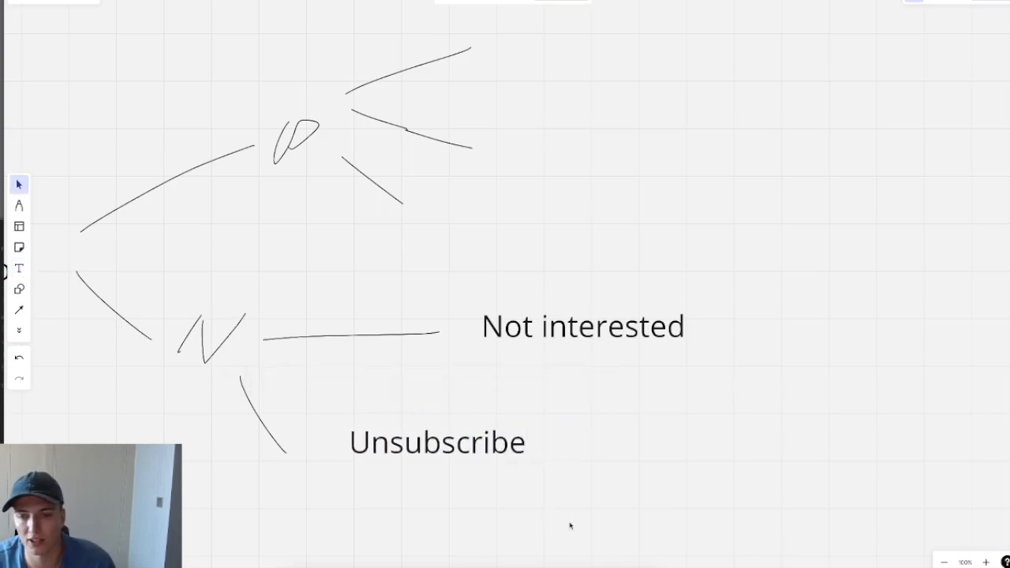
left_click_drag(488, 454, 455, 465)
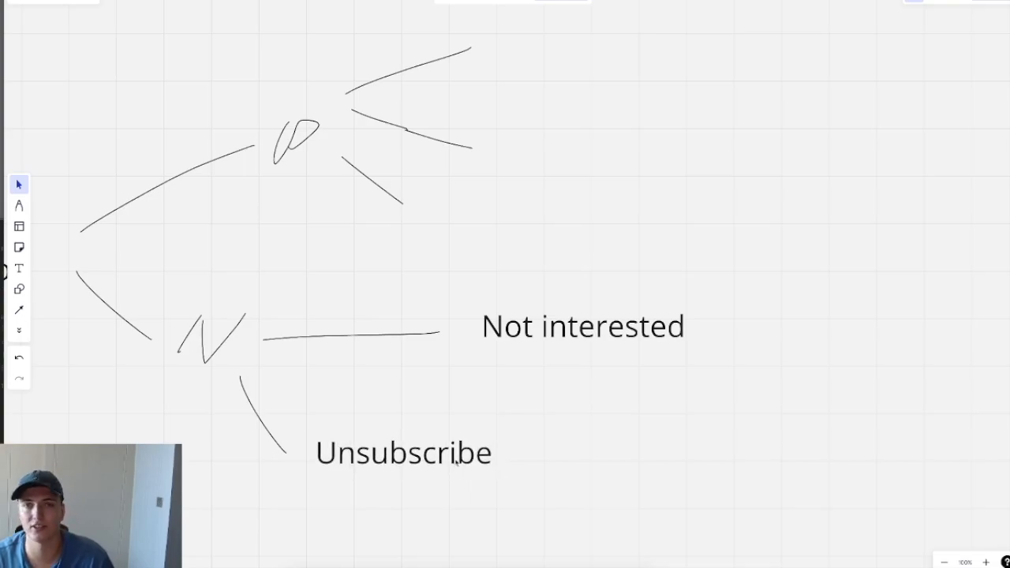
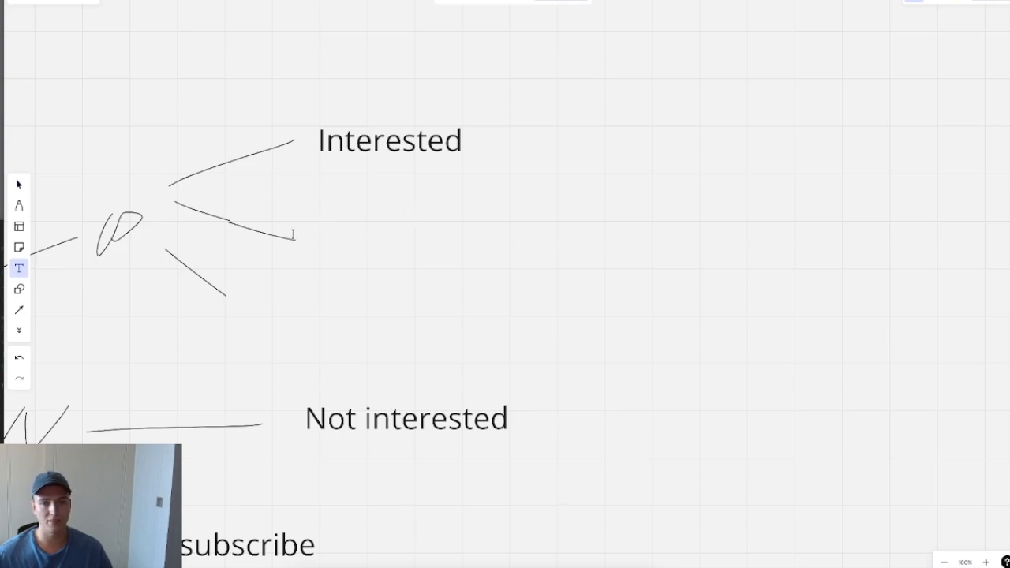
Step: Add a 'More info' text label beside the second branch under Interested
left_click(329, 233)
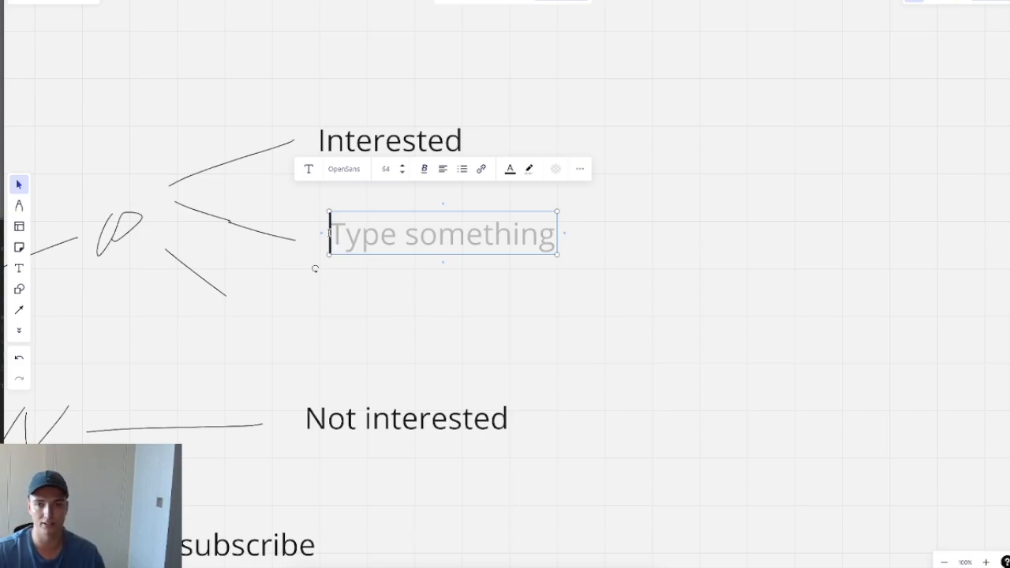
type("Mo")
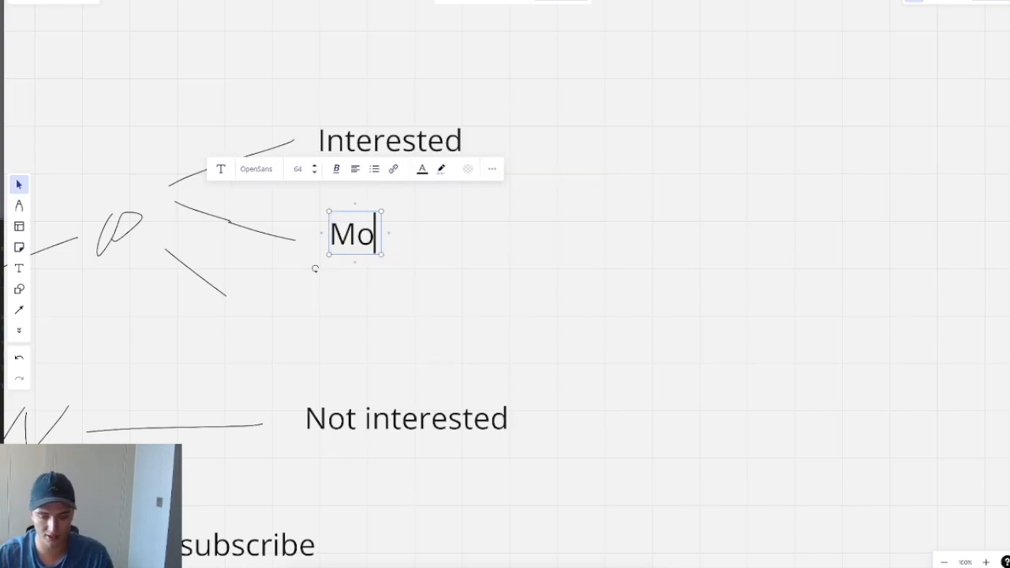
type("re informat")
key("BackSpace")
key("BackSpace")
key("BackSpace")
key("BackSpace")
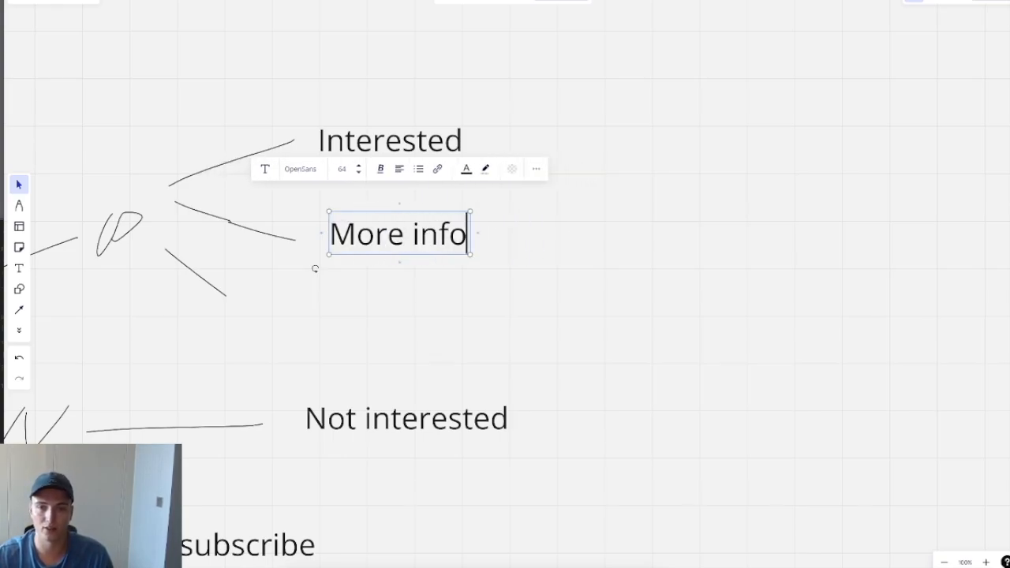
left_click(265, 303)
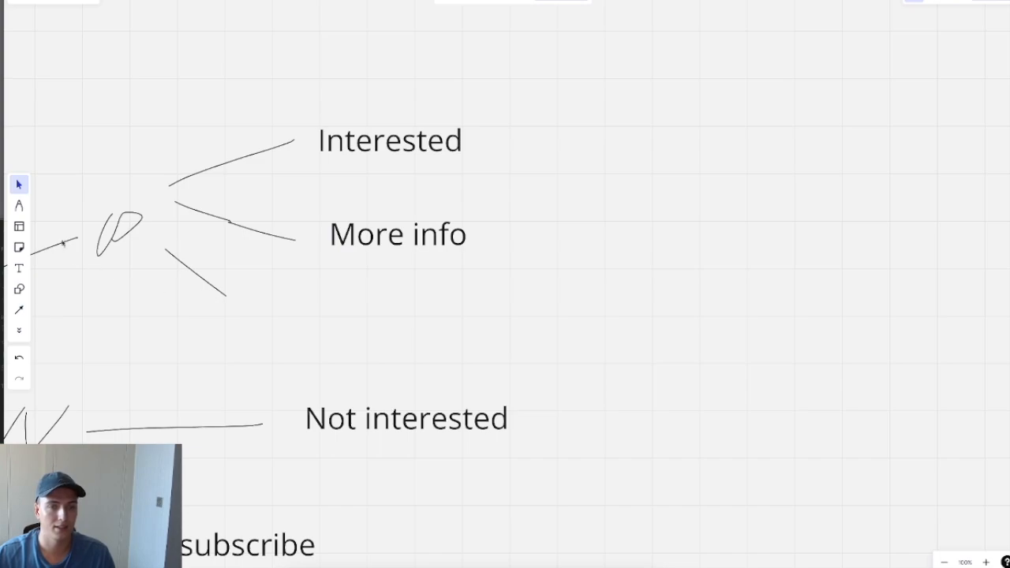
Step: Add a 'Refer' text label beside the third branch, fixing its capitalisation
left_click(19, 269)
left_click(262, 295)
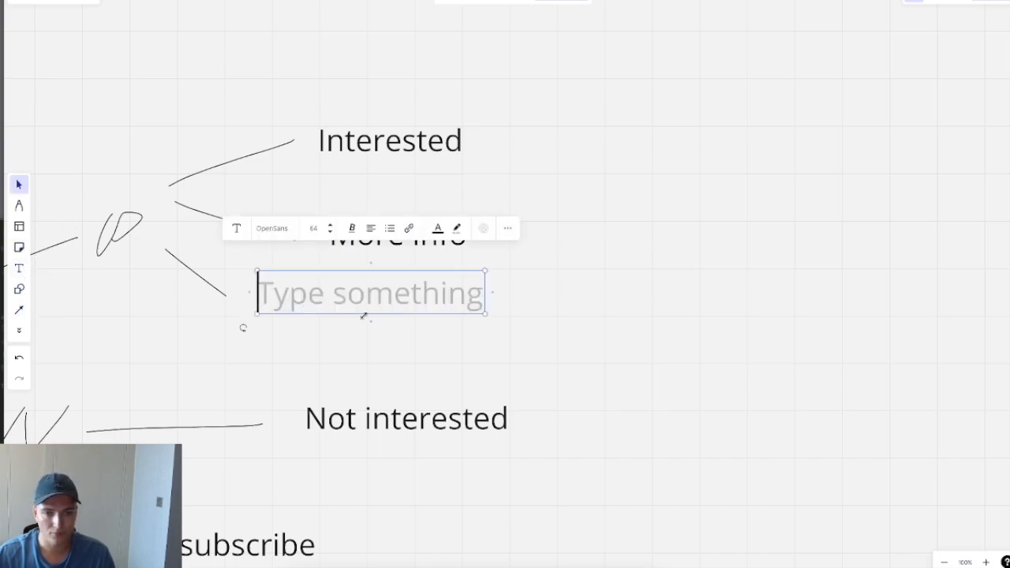
type("REfer")
key("ctrl+a")
type("REfer")
key("ctrl+a")
type("Refer")
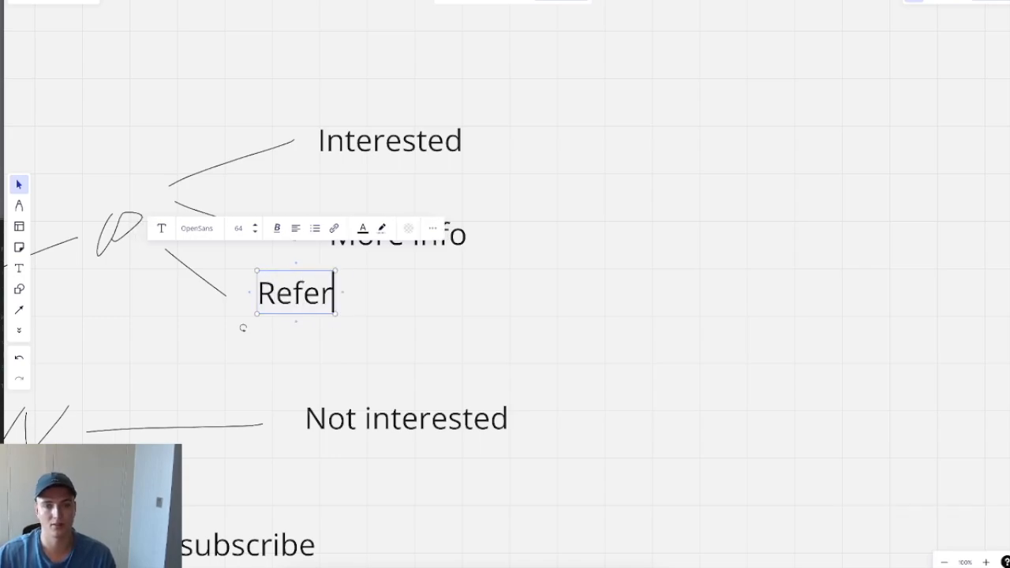
left_click(444, 327)
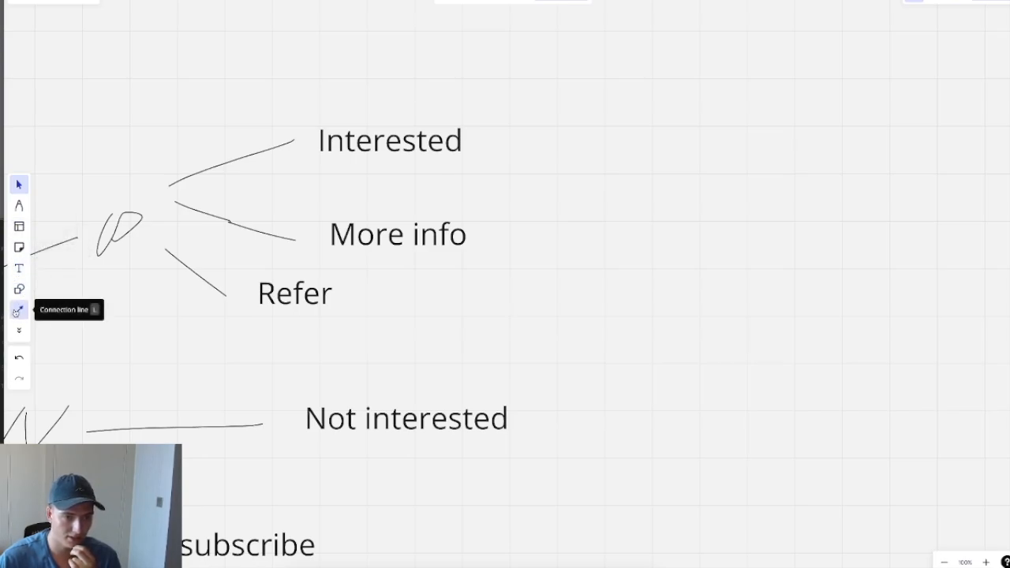
Step: Draw a fourth curved branch below Refer and label it 'Later'
left_click(19, 206)
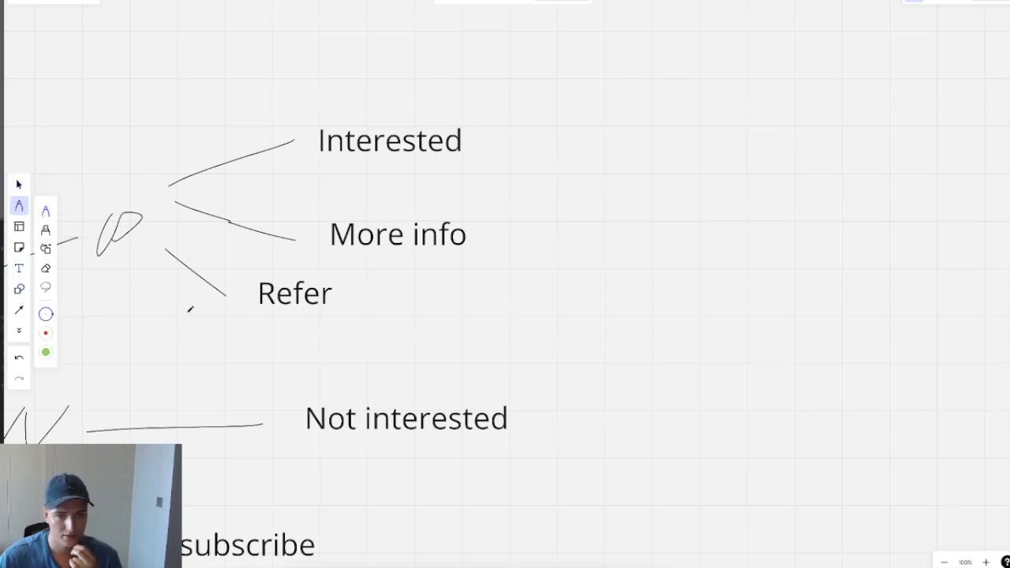
mouse_move(130, 262)
left_mouse_down()
mouse_move(136, 304)
mouse_move(284, 346)
left_mouse_up()
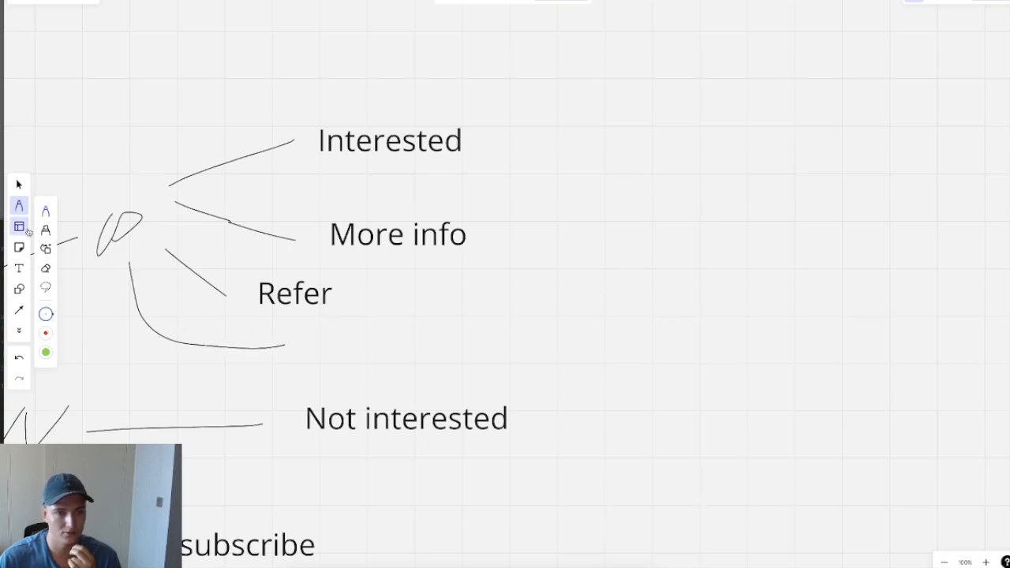
left_click(19, 269)
left_click(327, 344)
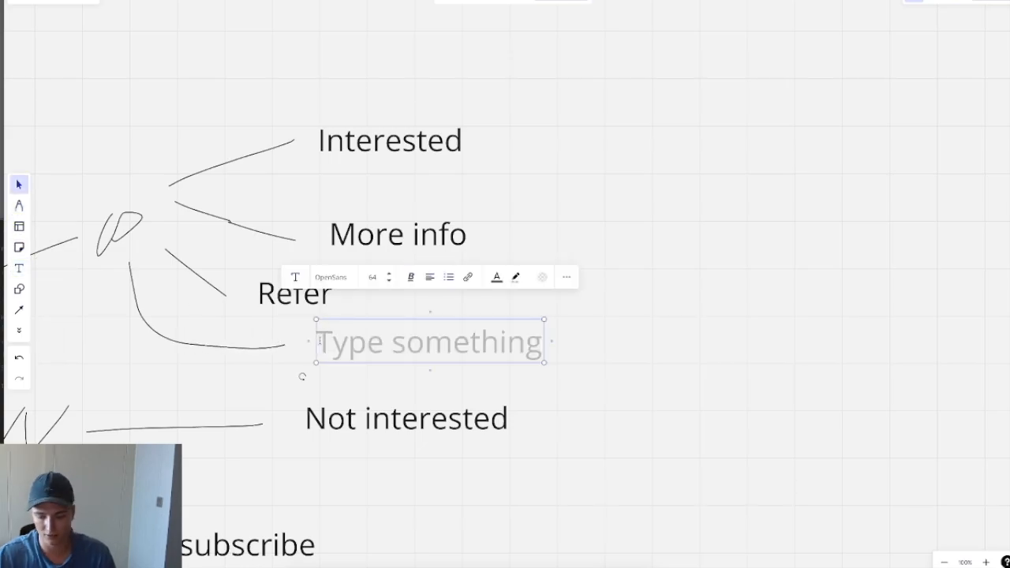
type("Later")
Step: Draw a new branch curving down from the next action and label it 'OOO'
left_click_drag(421, 357, 769, 152)
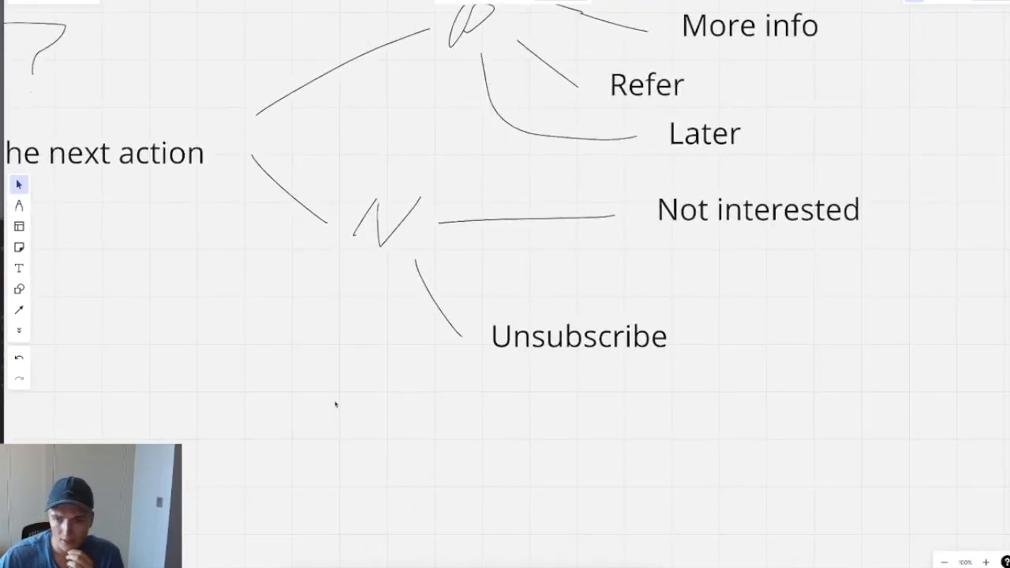
scroll(685, 292, "up", 1)
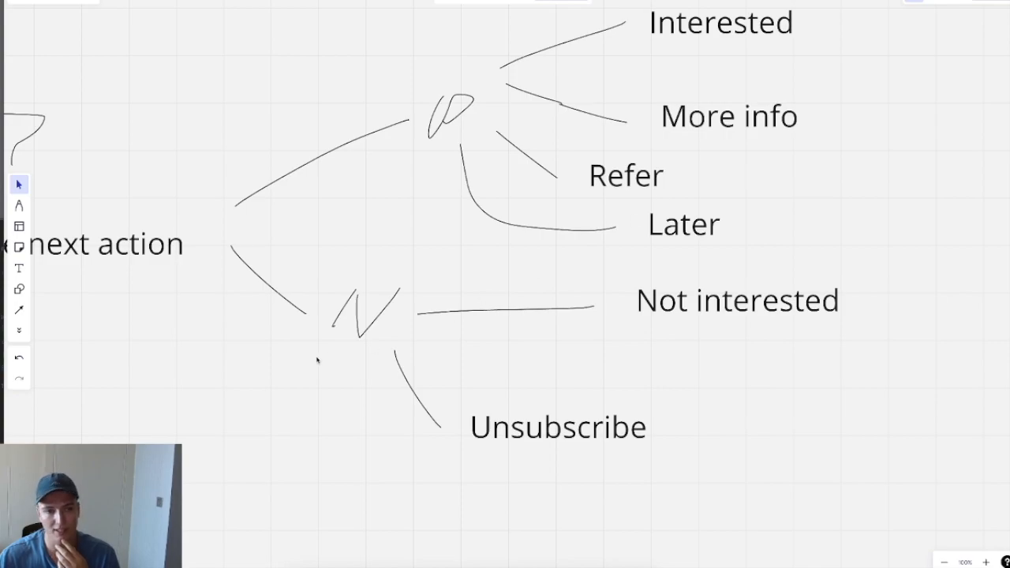
scroll(286, 427, "down", 2)
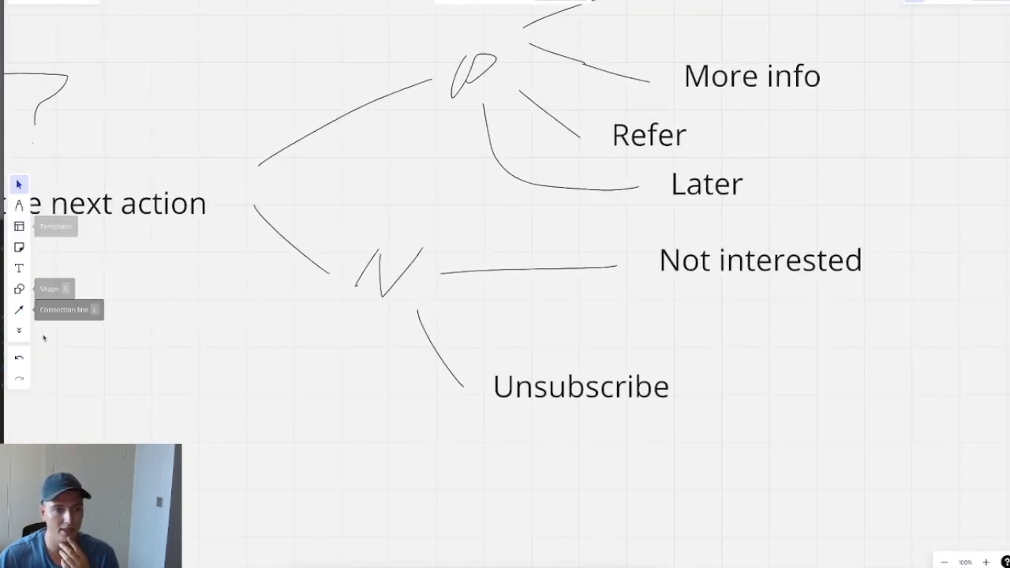
left_click(20, 206)
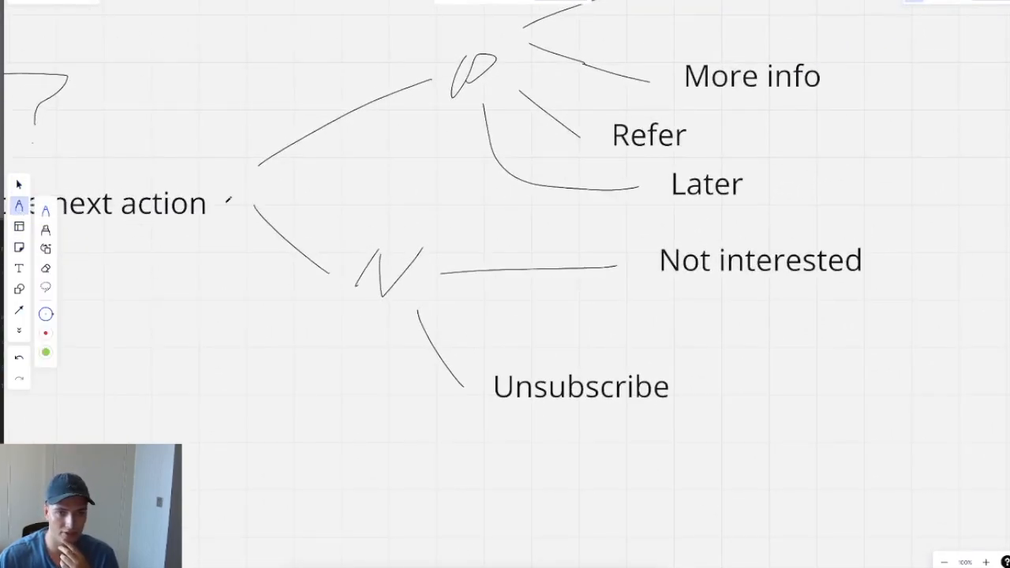
mouse_move(237, 228)
left_mouse_down()
mouse_move(215, 328)
mouse_move(232, 419)
mouse_move(296, 440)
left_mouse_up()
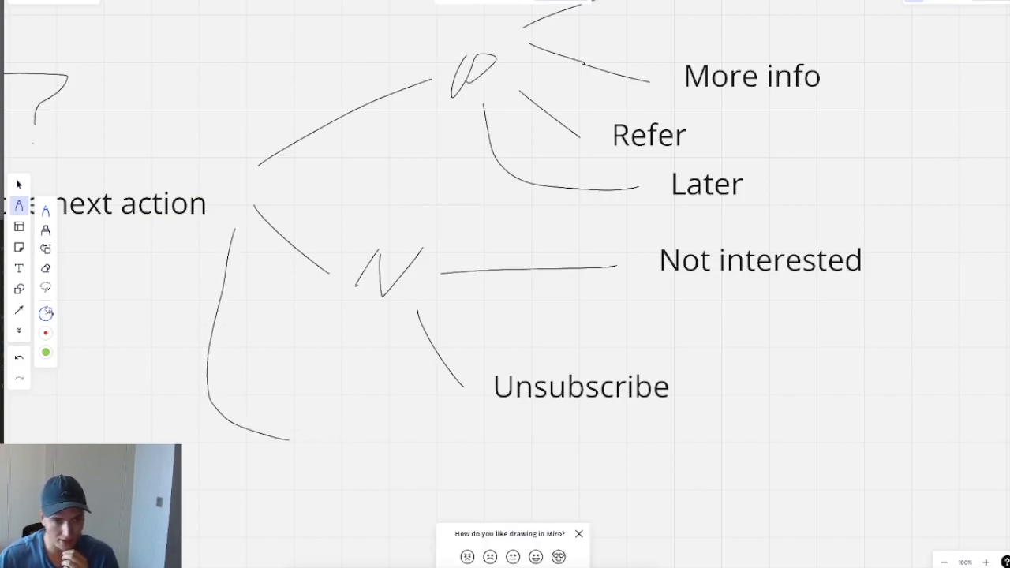
left_click(19, 268)
left_click(303, 430)
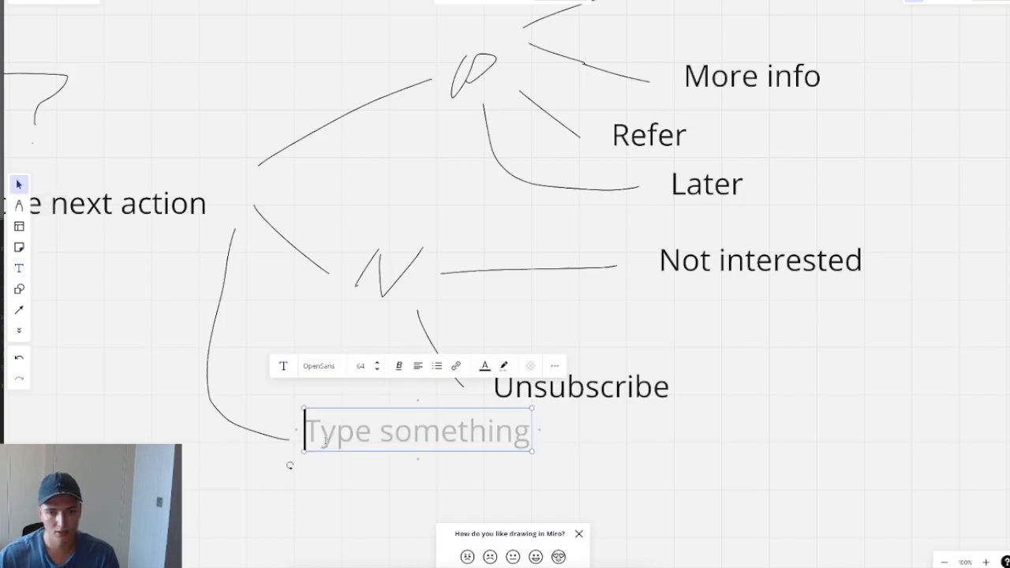
type("OOO")
left_click(444, 459)
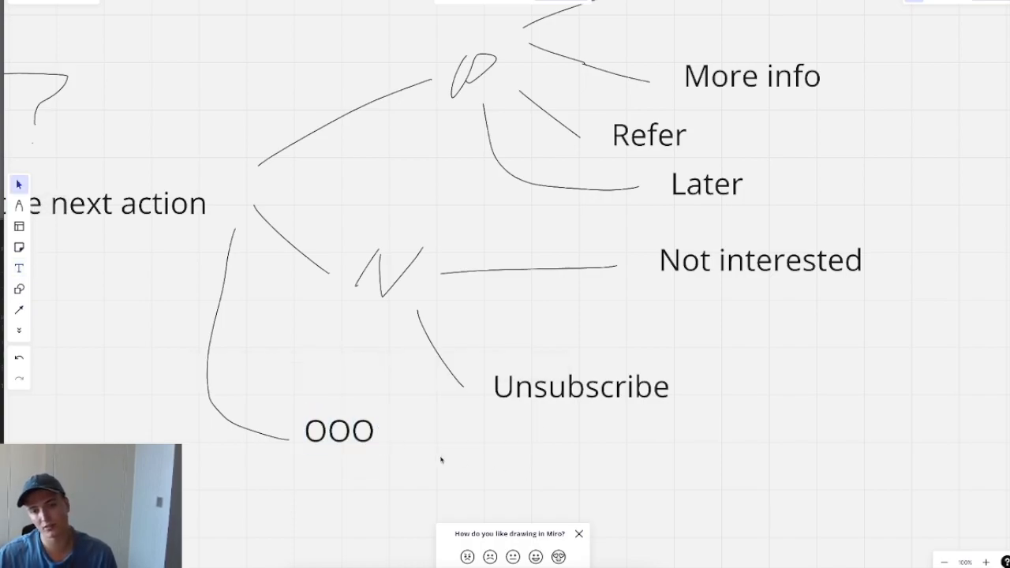
left_click_drag(350, 435, 349, 441)
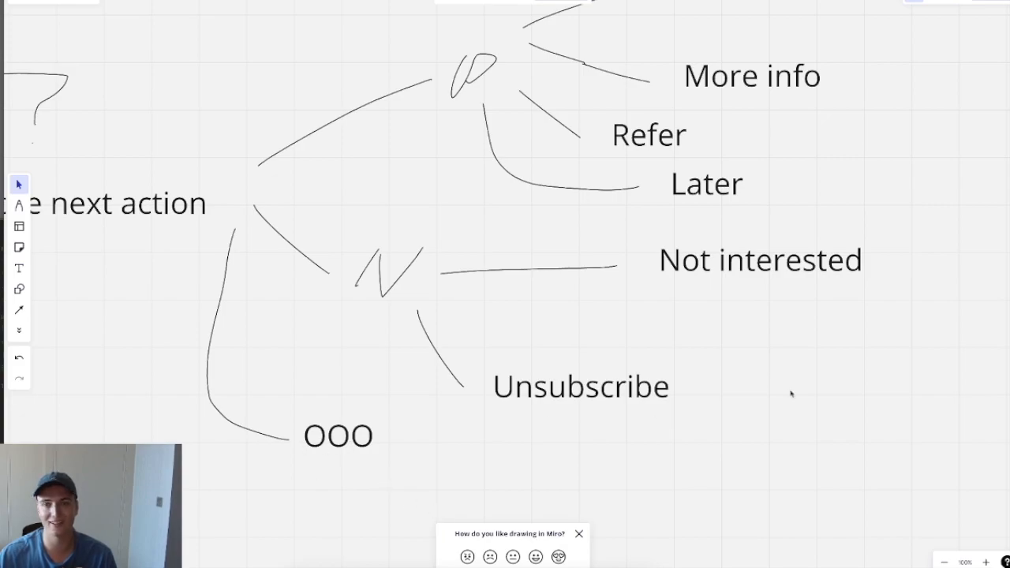
left_click_drag(789, 389, 554, 453)
scroll(459, 420, "down", 2)
left_click_drag(445, 418, 524, 410)
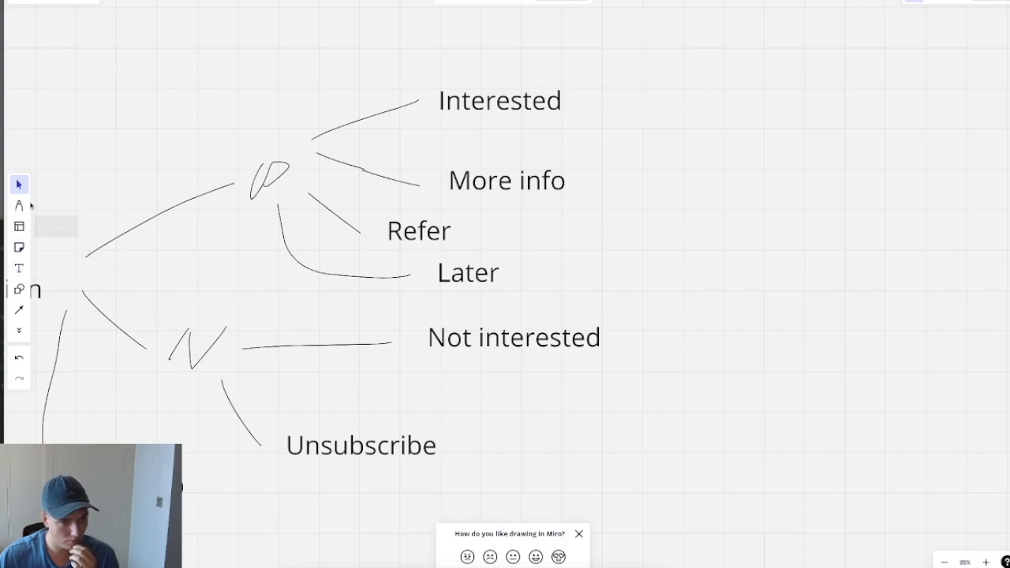
Step: Undo a stray line below Not interested and bring OOO into view
left_click(19, 205)
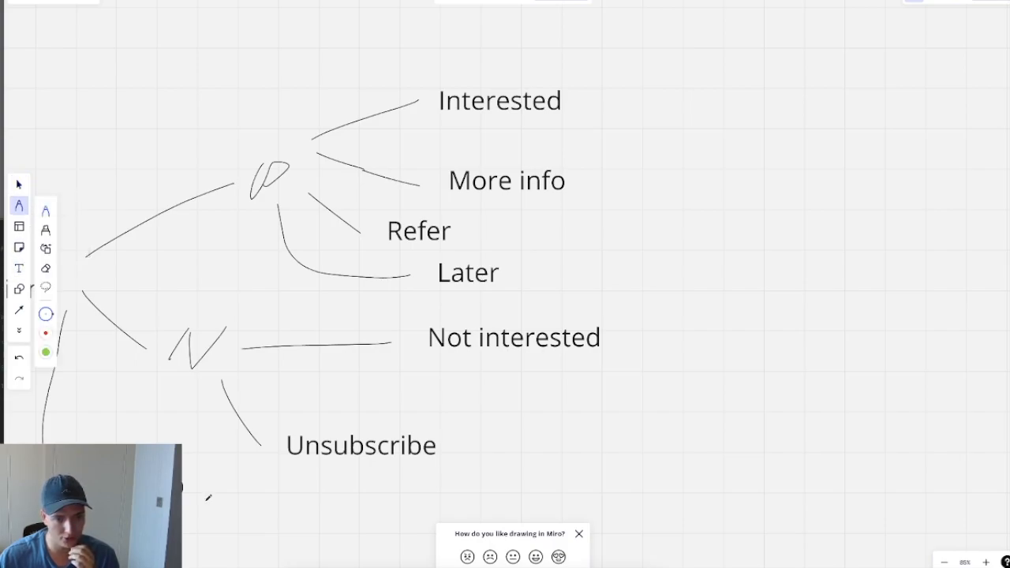
left_click_drag(359, 399, 474, 383)
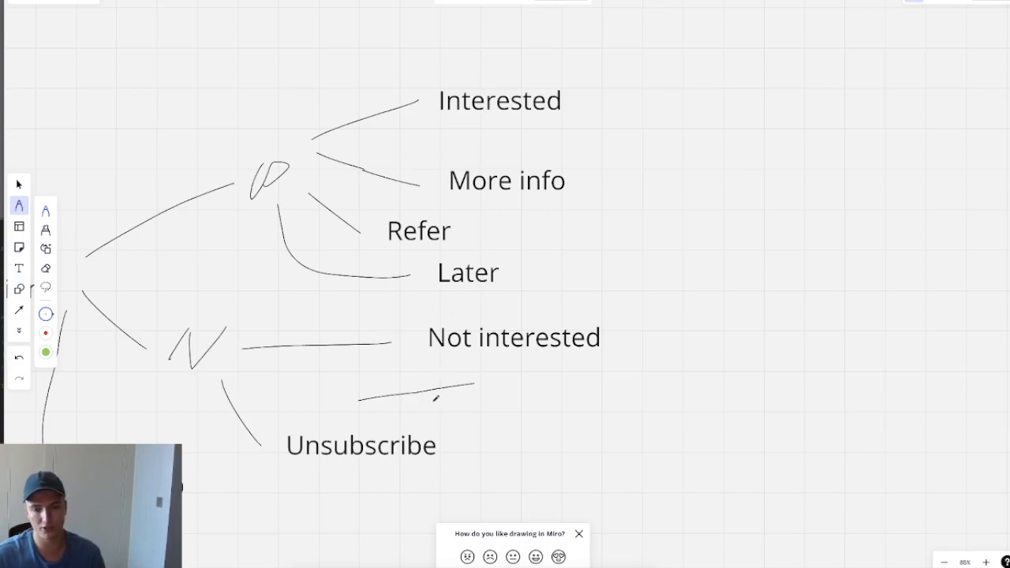
key("ctrl+z")
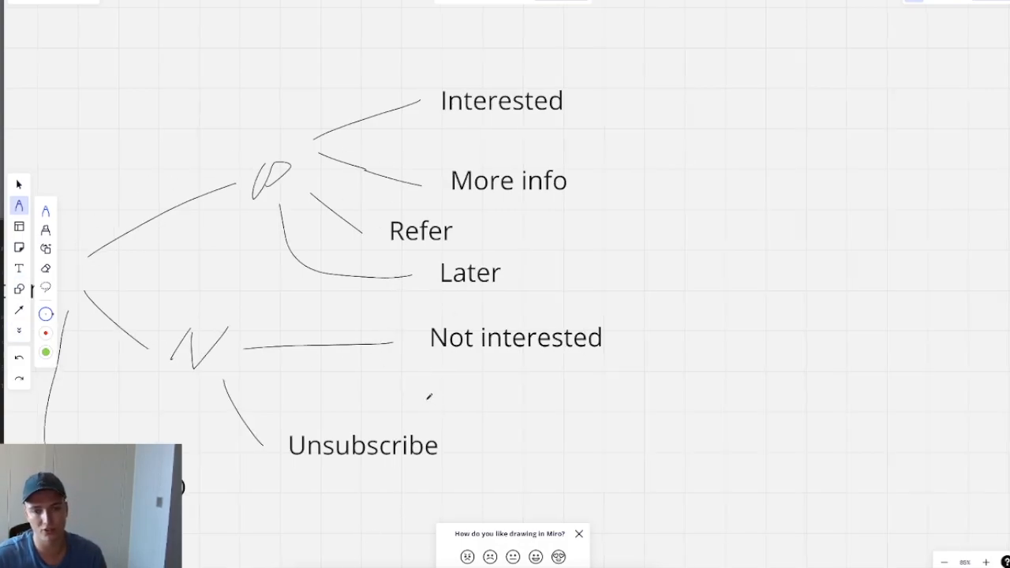
left_click(23, 188)
left_click_drag(219, 255, 300, 218)
left_click_drag(363, 399, 509, 341)
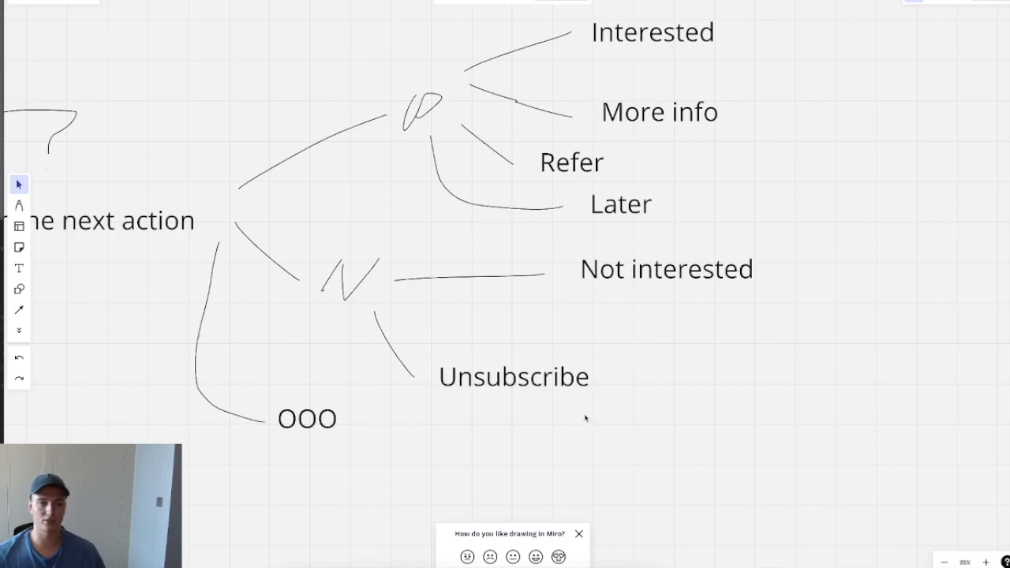
scroll(671, 440, "down", 2)
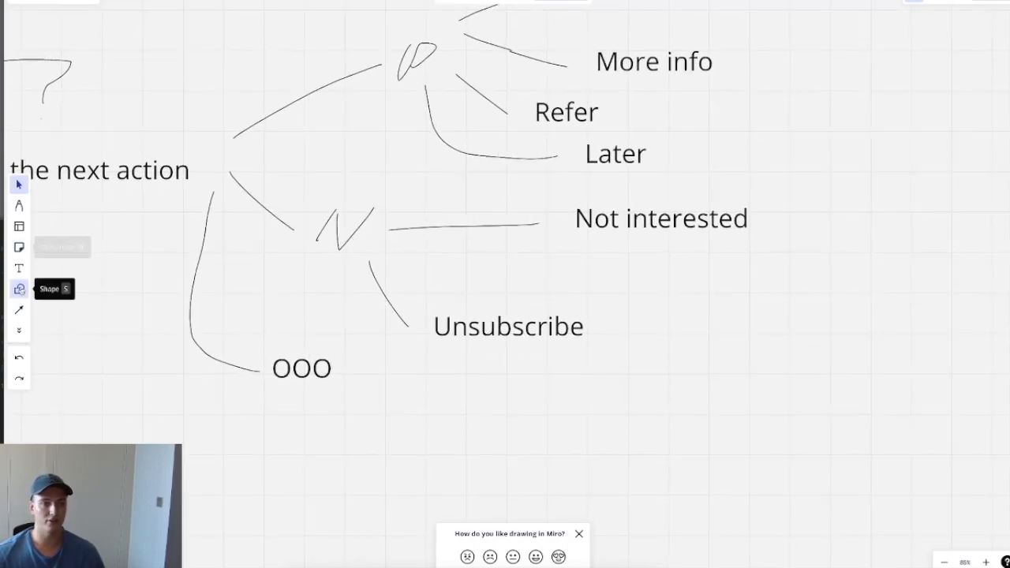
Step: Draw a line branching right from OOO and label its end 'Re-engage'
left_click(19, 206)
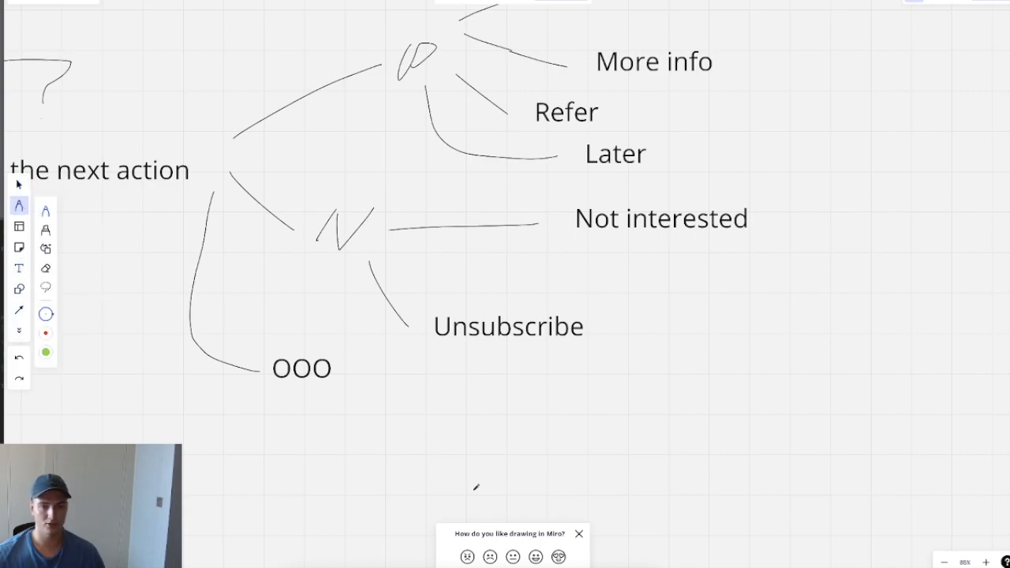
left_click_drag(346, 377, 471, 394)
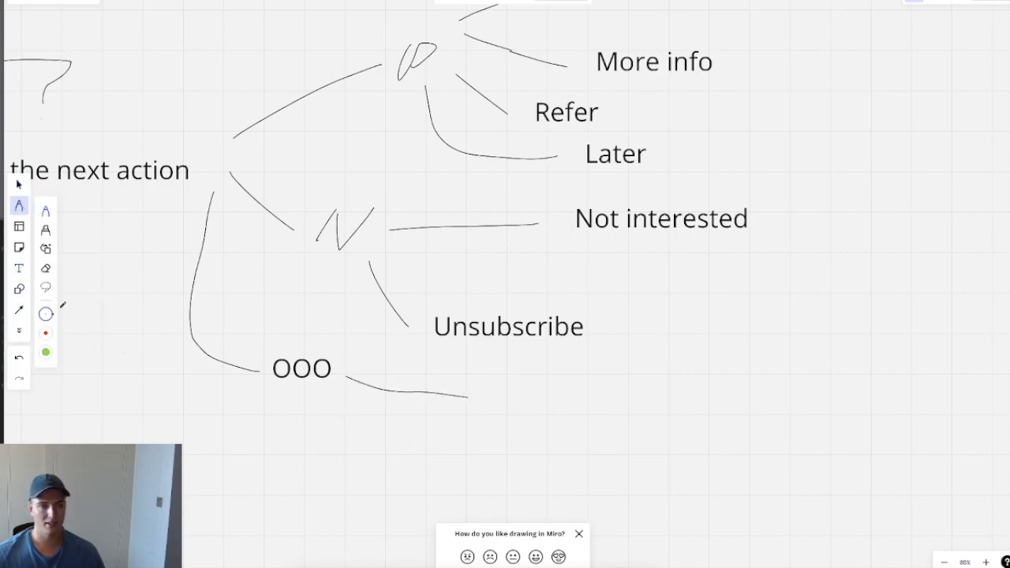
left_click(19, 268)
left_click(489, 390)
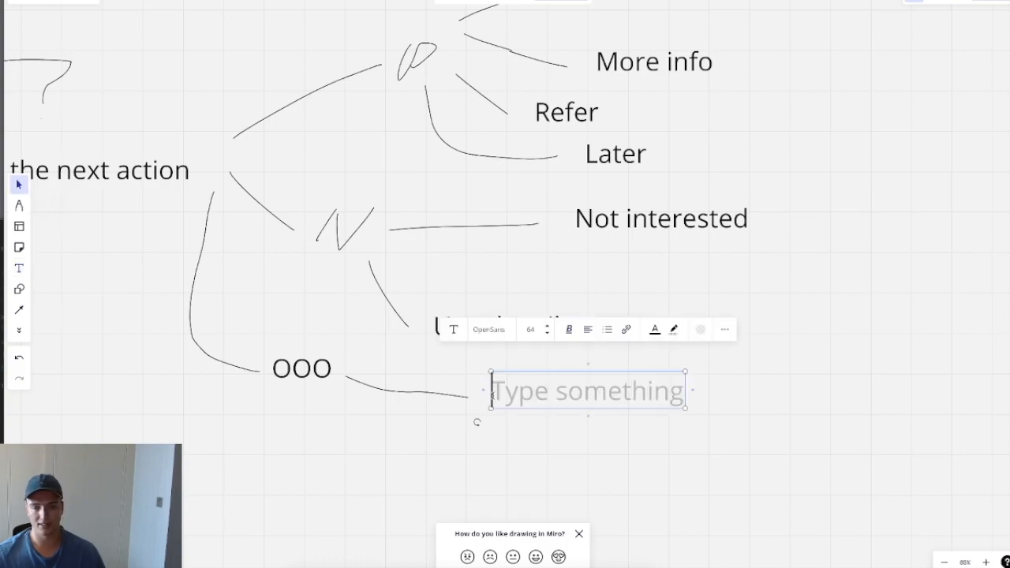
type("Re-")
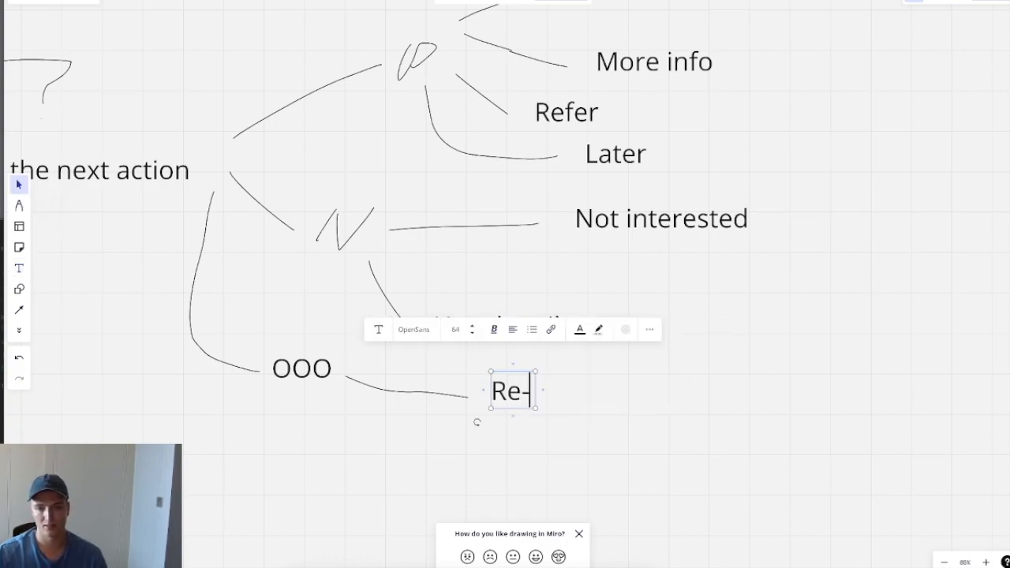
type("engage")
left_click(551, 436)
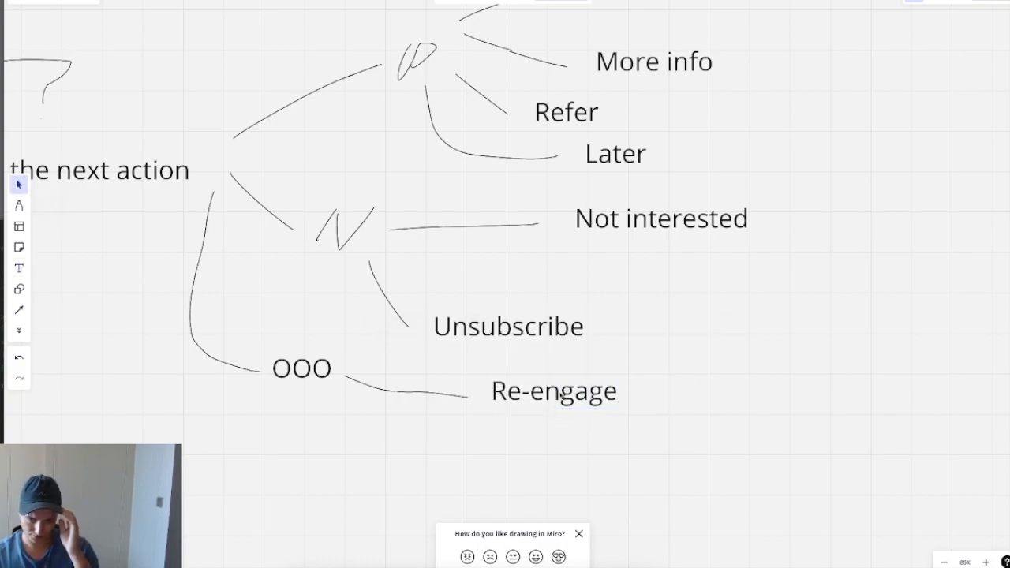
left_click_drag(561, 396, 558, 407)
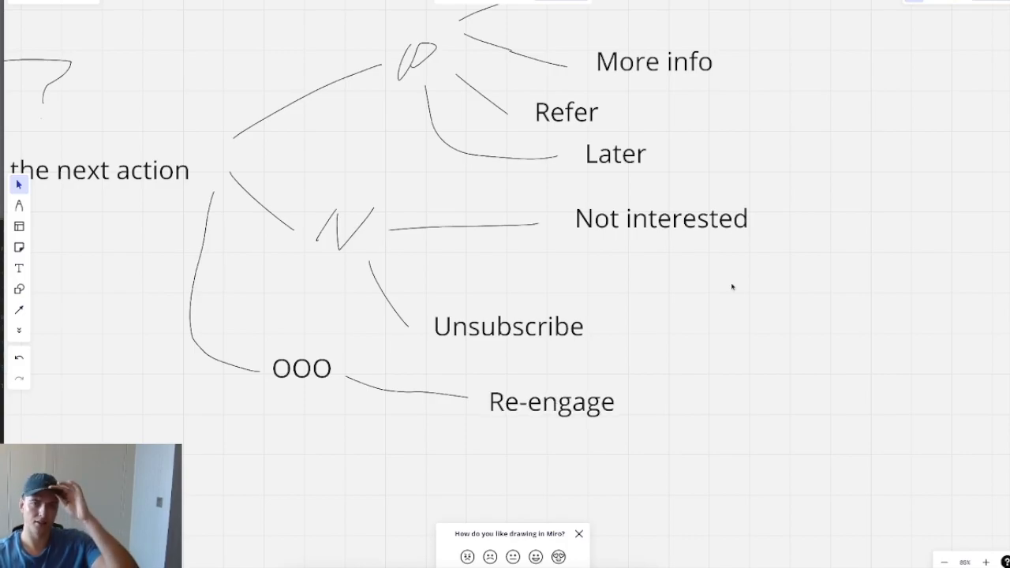
left_click_drag(733, 287, 733, 315)
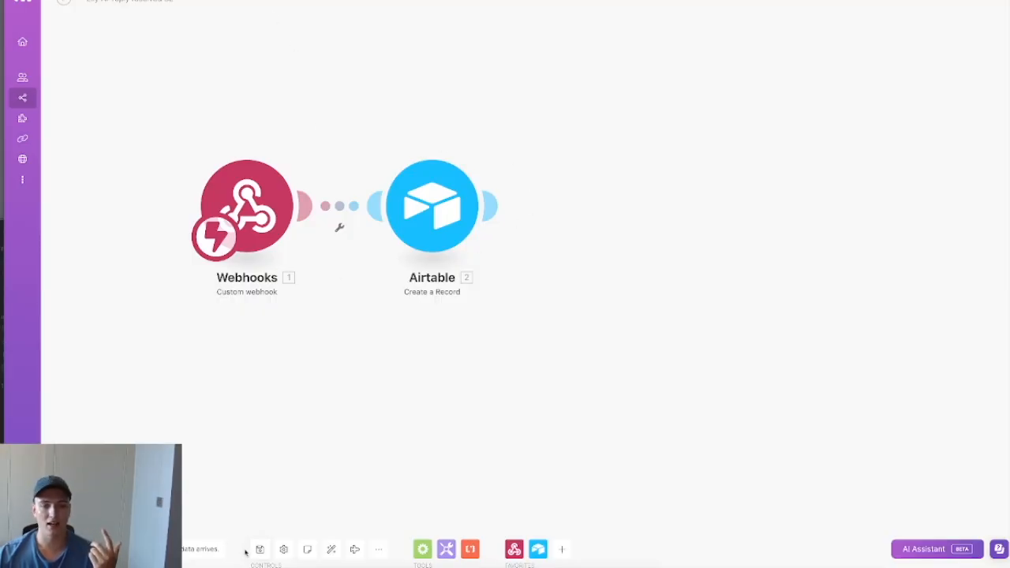
Step: Save the webhook-to-Airtable scenario, exit the editor and create a new blank scenario
left_click(262, 551)
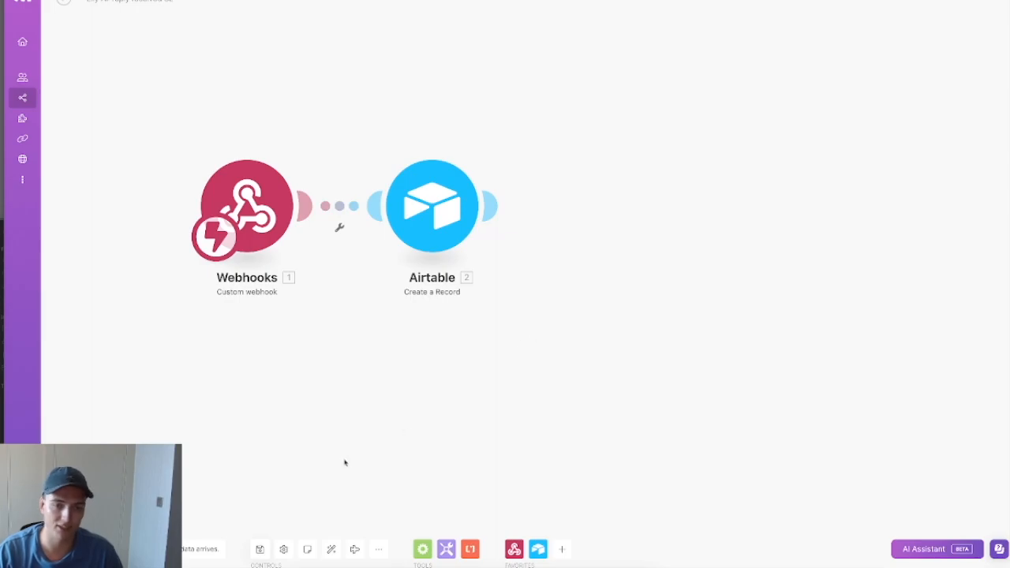
left_click(261, 551)
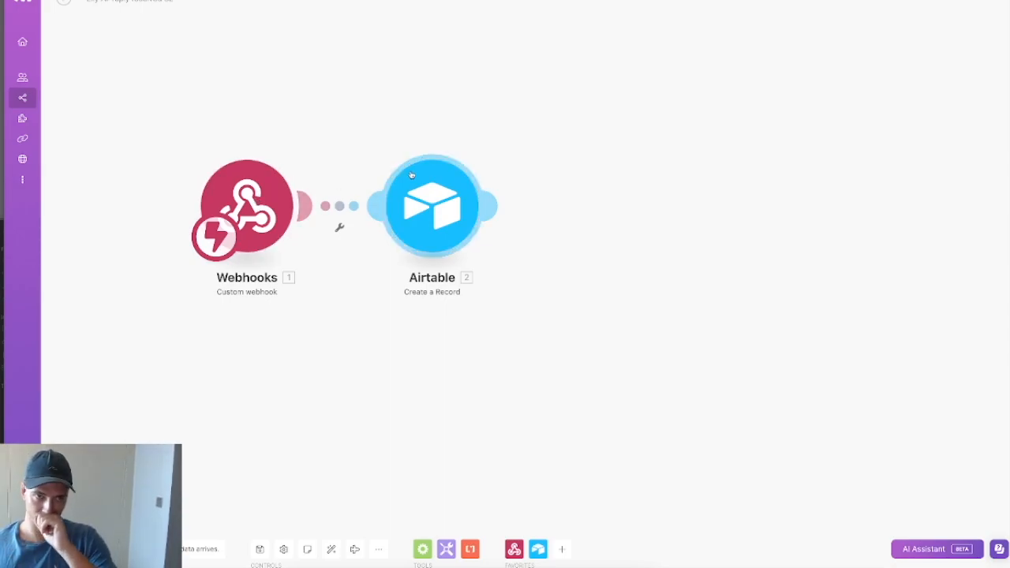
left_click(64, 3)
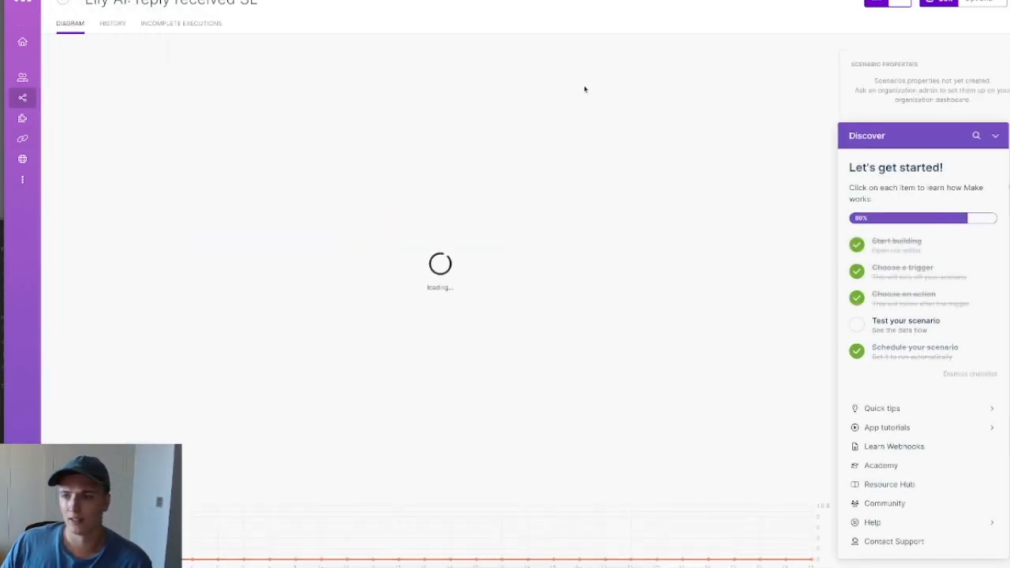
left_click(996, 135)
left_click(942, 3)
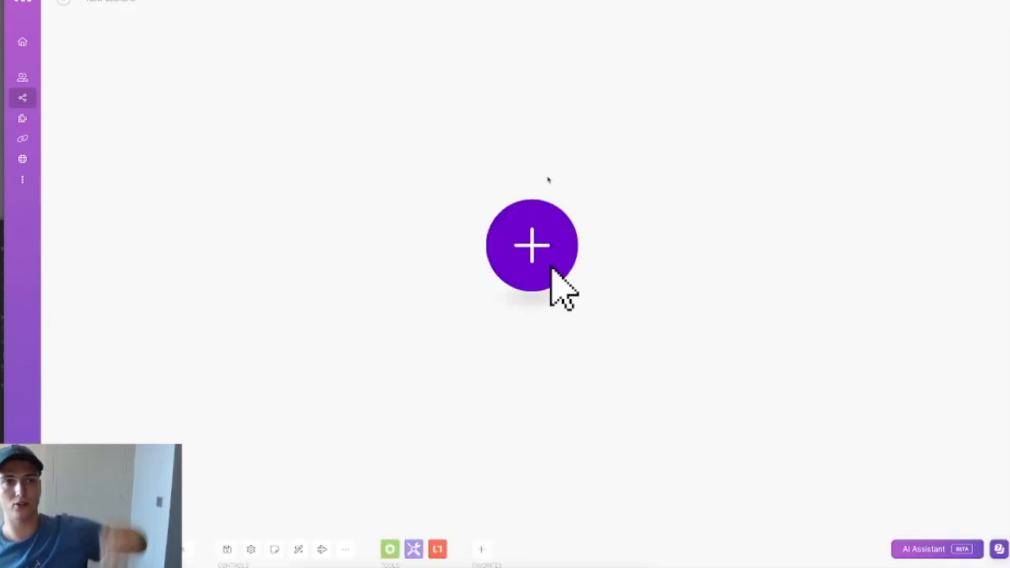
left_click(548, 259)
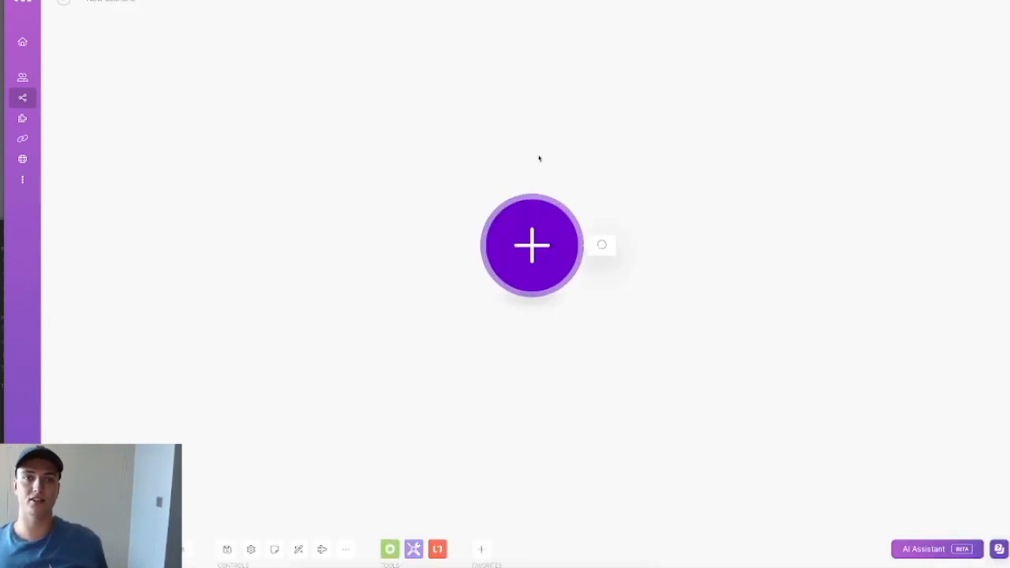
left_click(344, 84)
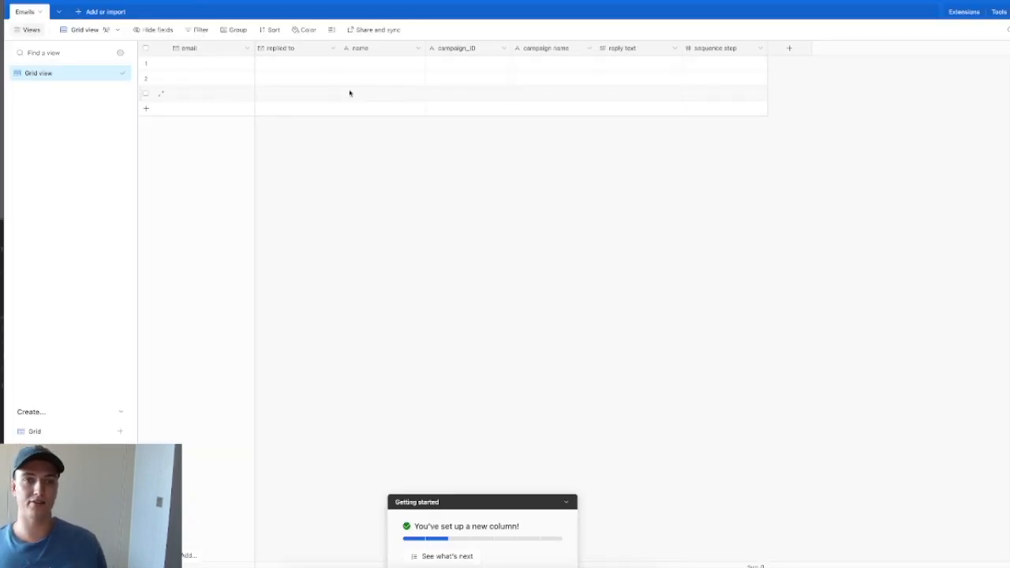
Step: Add a single-select sentiment field with options Positive, Negative and OOO
left_click(789, 49)
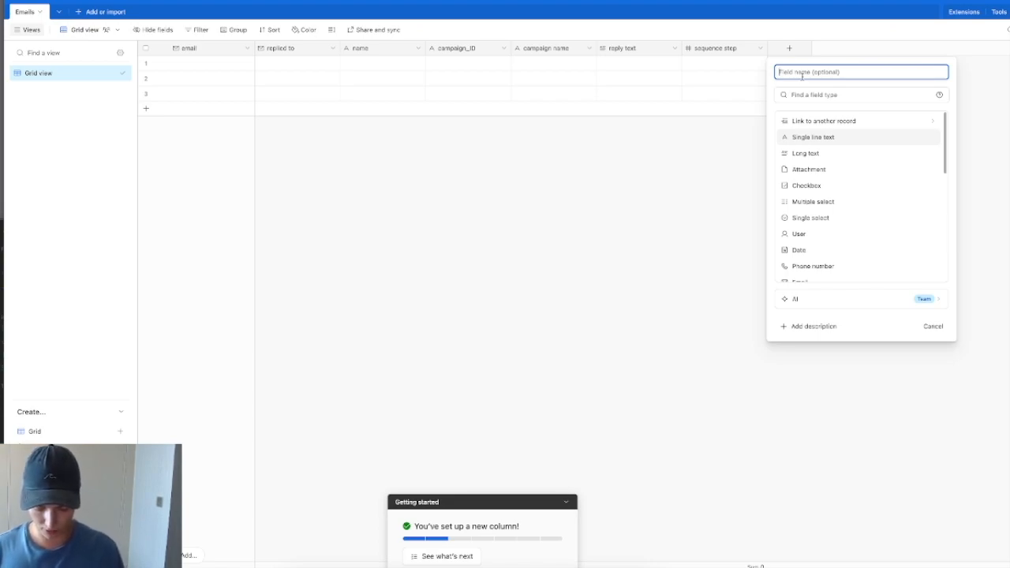
type("ment")
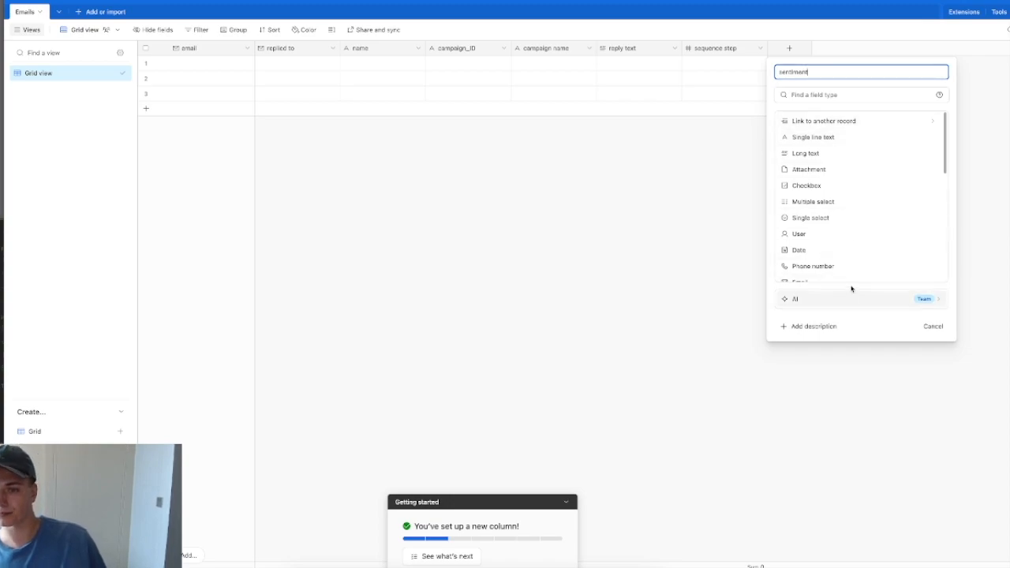
left_click(842, 96)
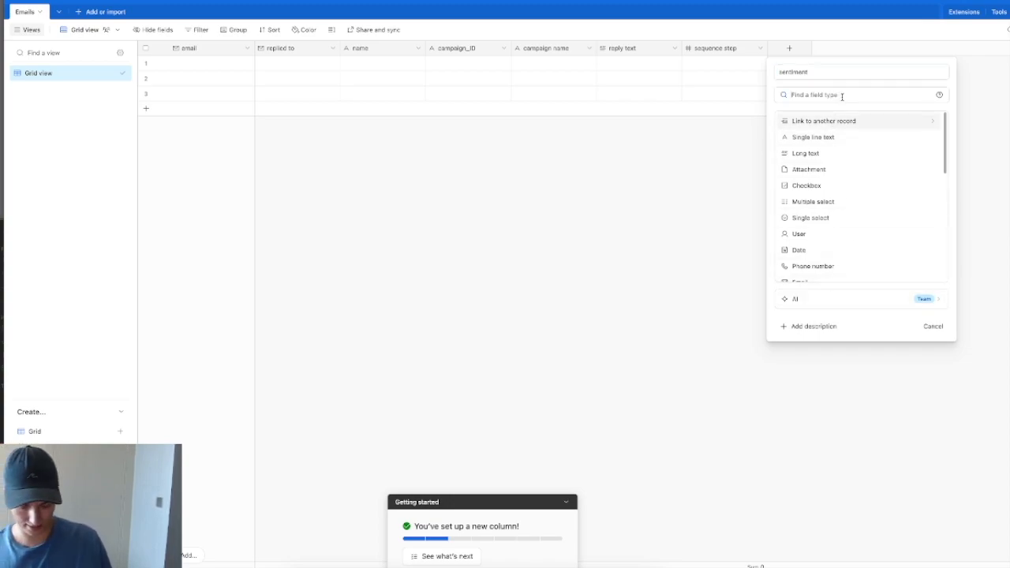
type("sing")
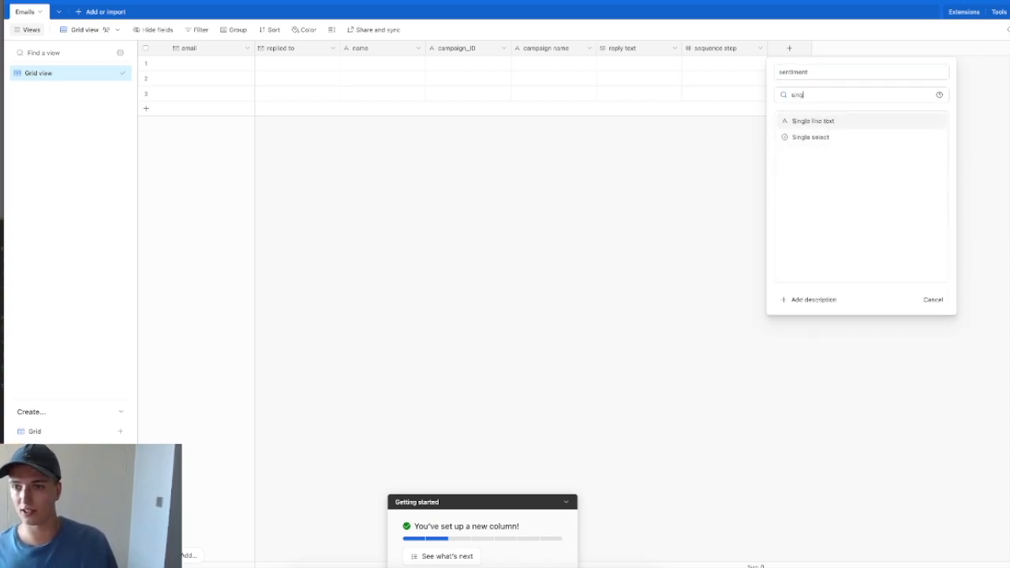
left_click(850, 124)
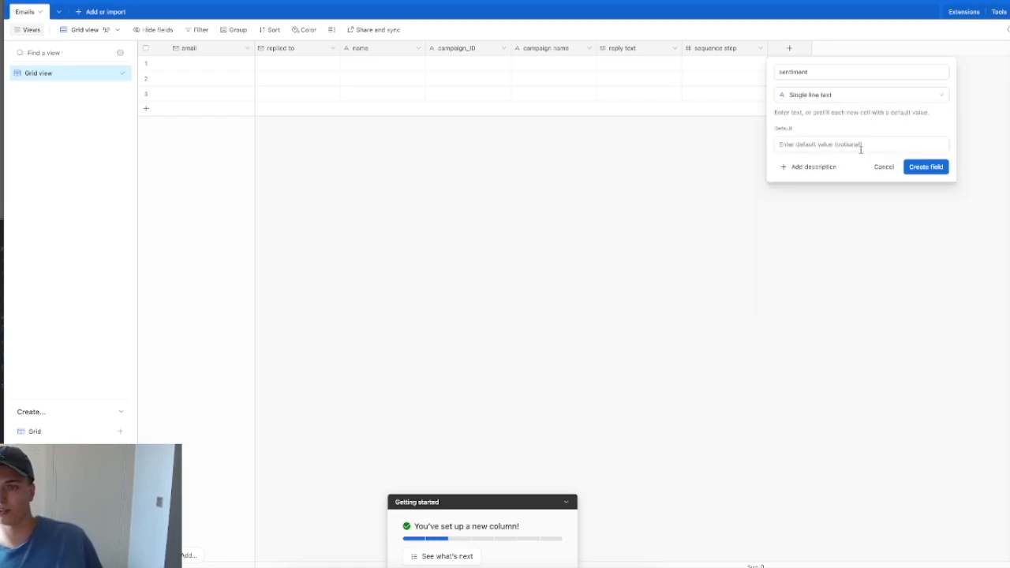
left_click(842, 96)
type("single")
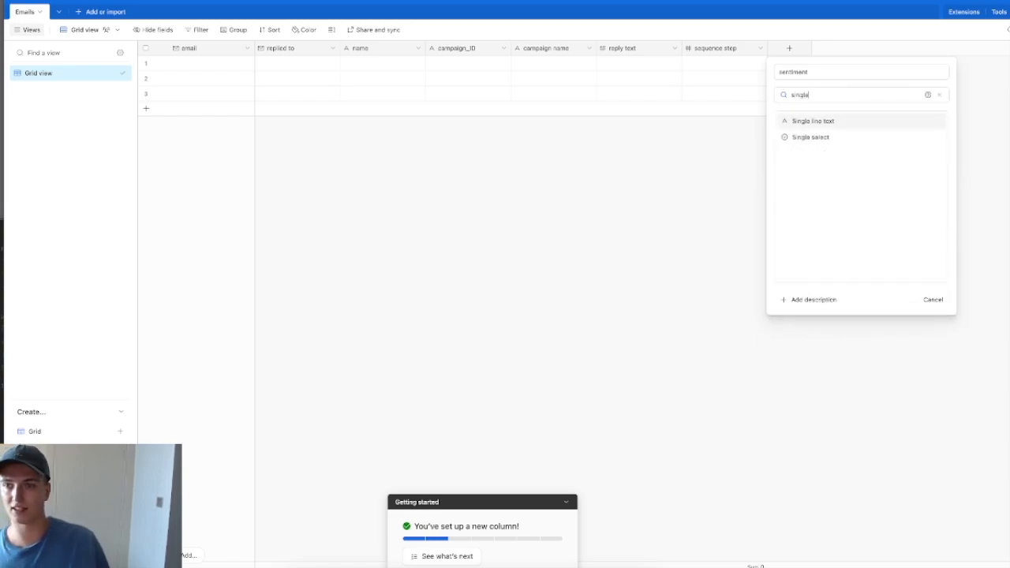
left_click(880, 133)
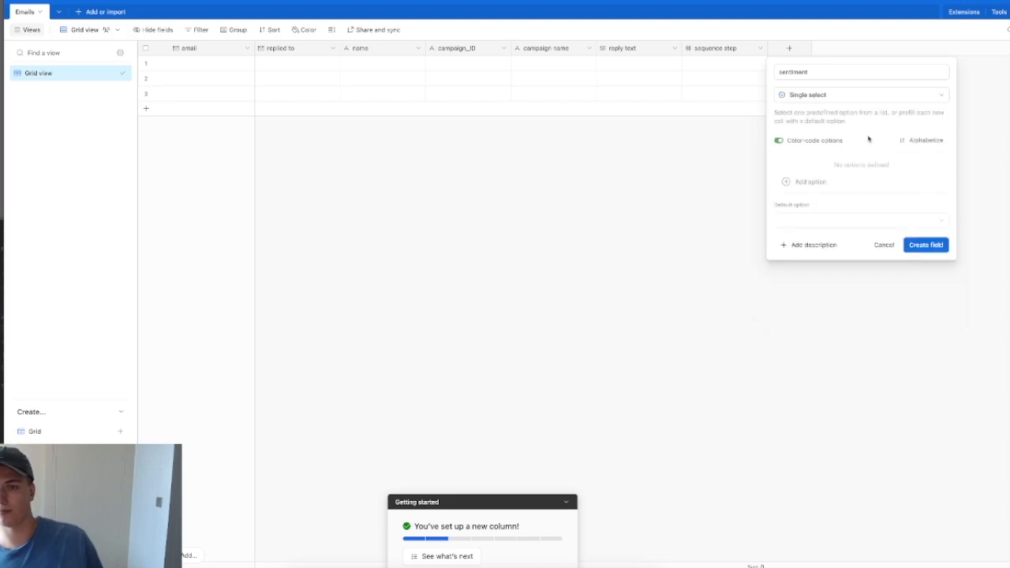
left_click(819, 180)
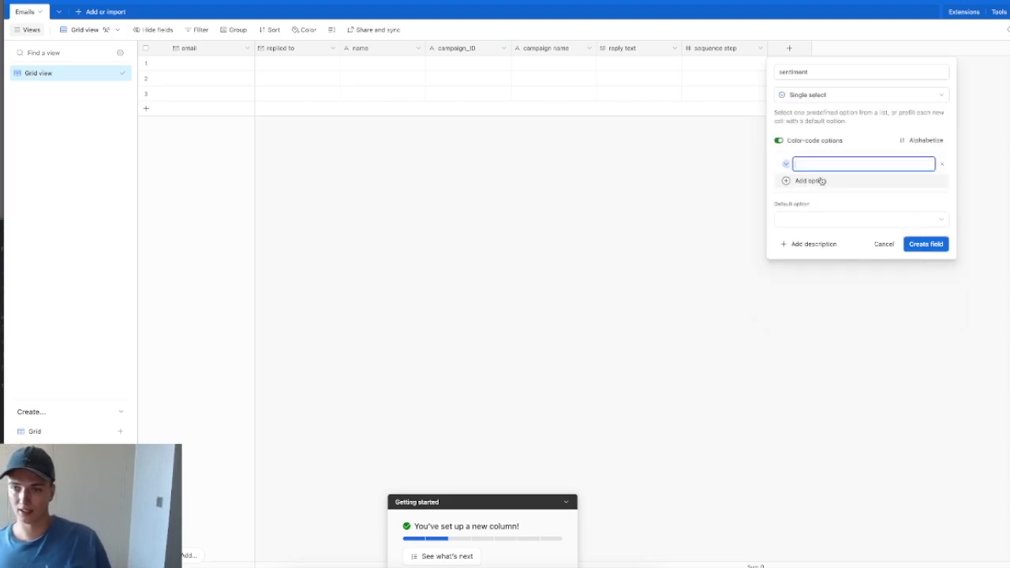
type("Positive")
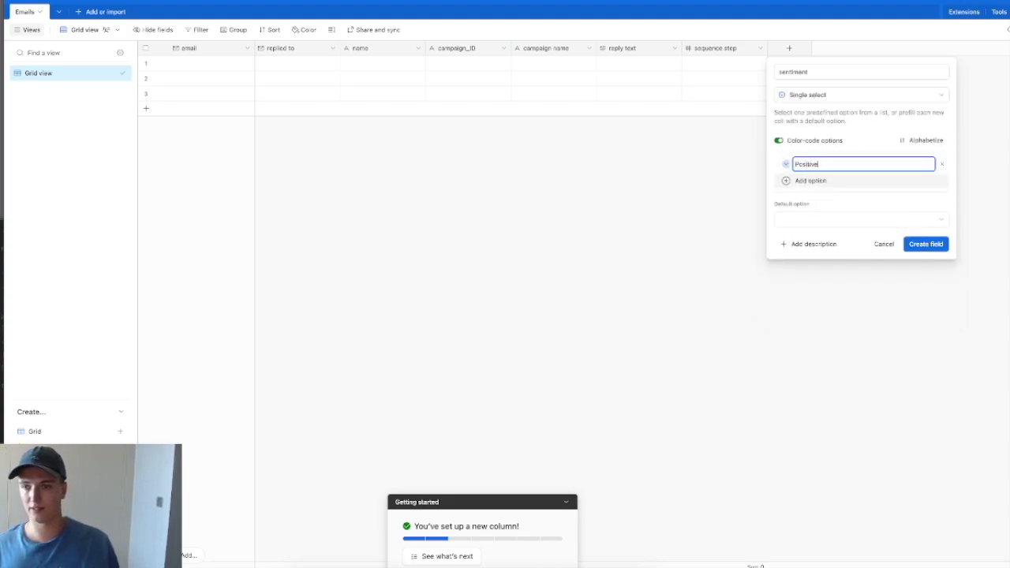
key("Return")
type("Negative")
key("Return")
type("OO")
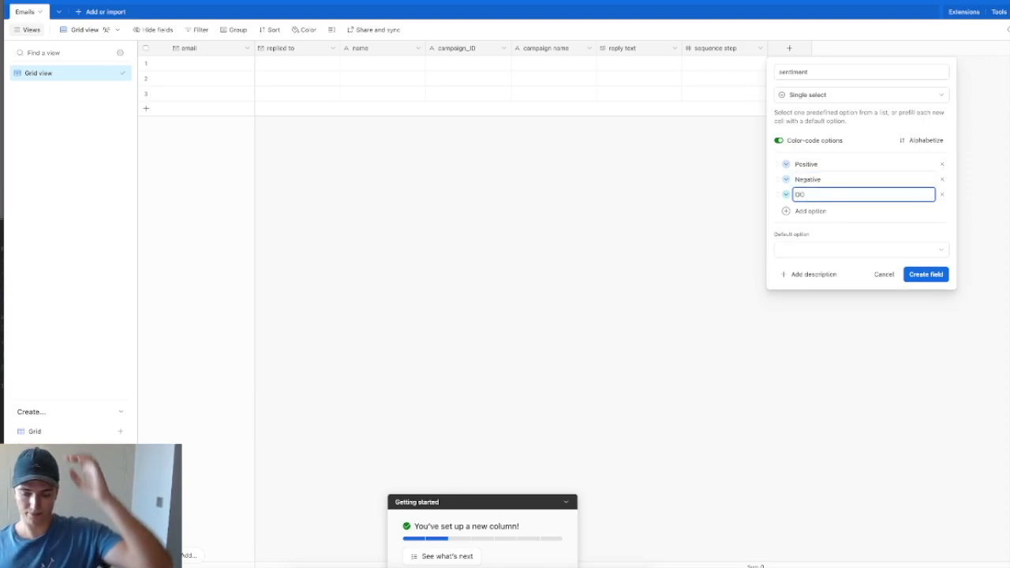
type("O")
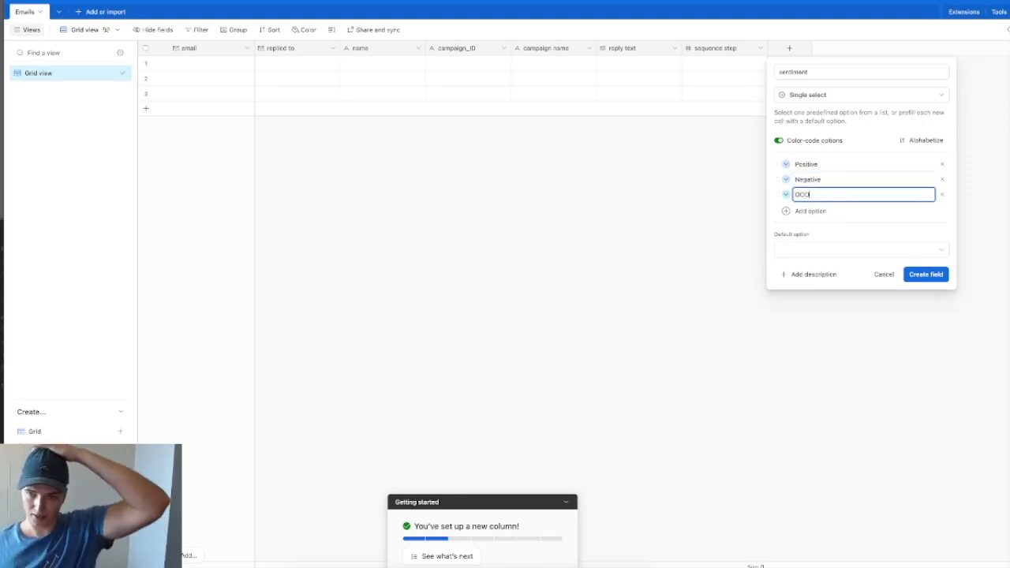
Step: Give Positive, Negative and OOO distinct colours, teal for OOO, and create the field
left_click(786, 164)
left_click(807, 176)
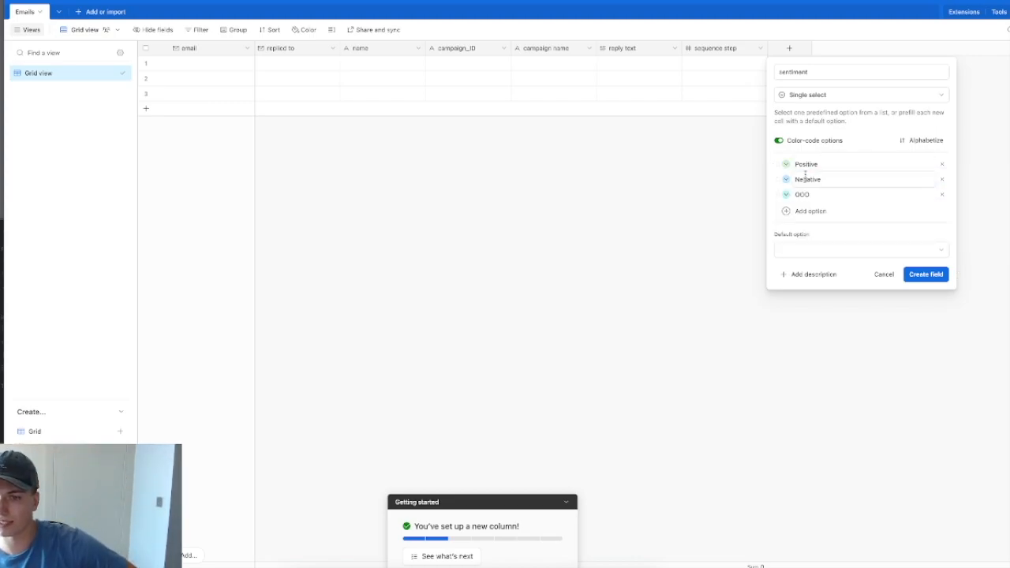
left_click(786, 179)
left_click(786, 196)
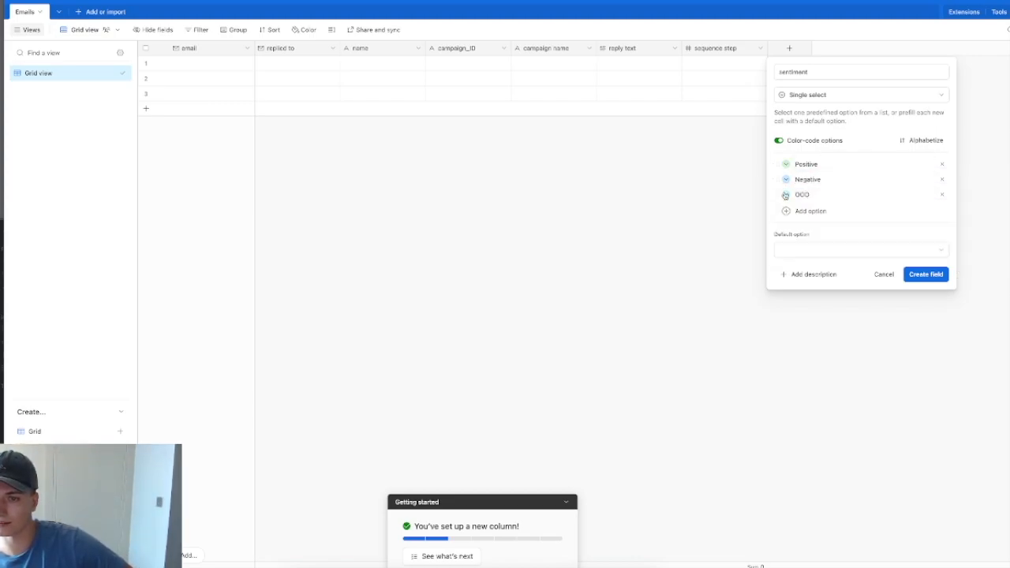
left_click(785, 195)
left_click(822, 226)
left_click(928, 275)
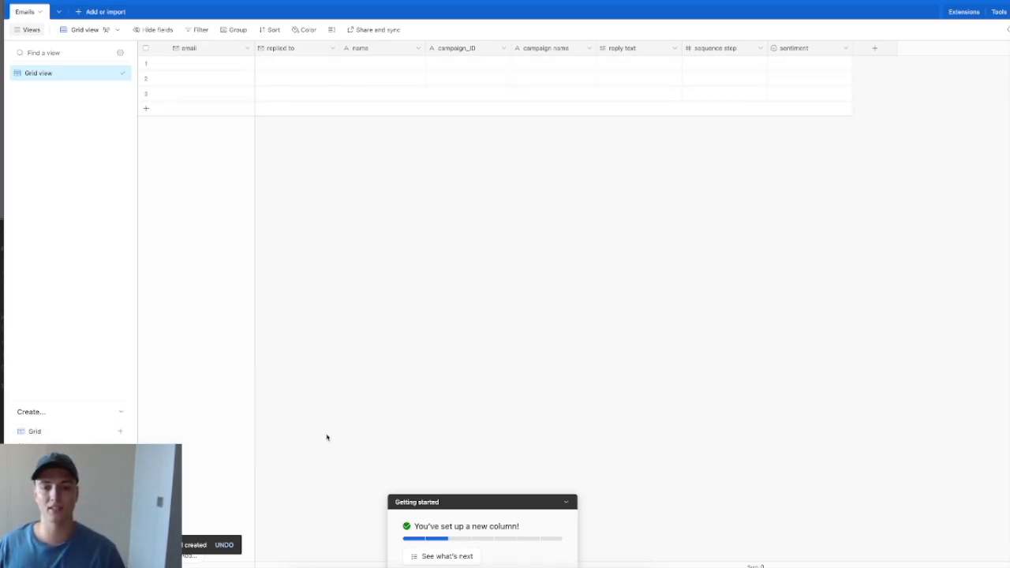
left_click(472, 563)
left_click(236, 341)
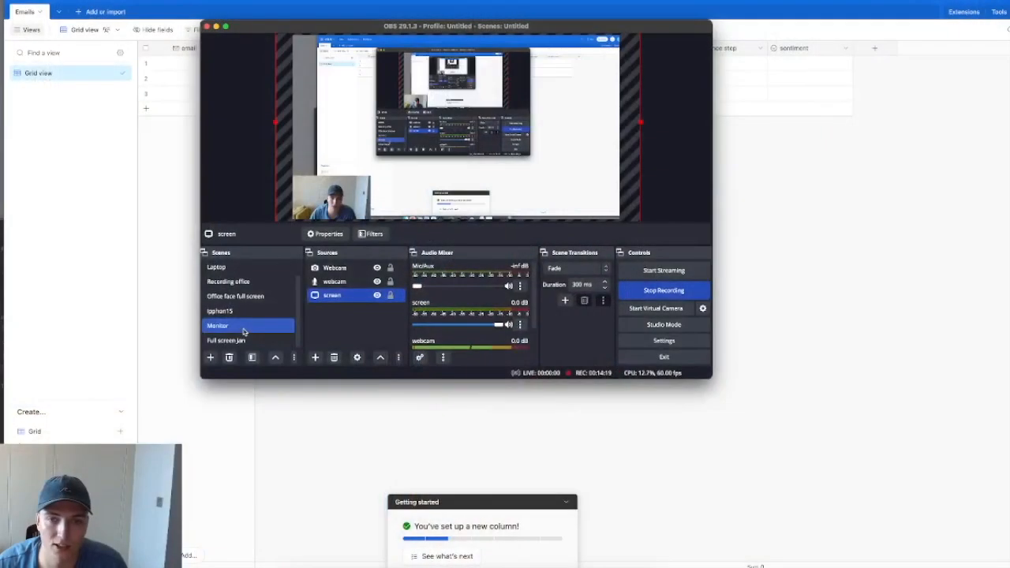
left_click(120, 196)
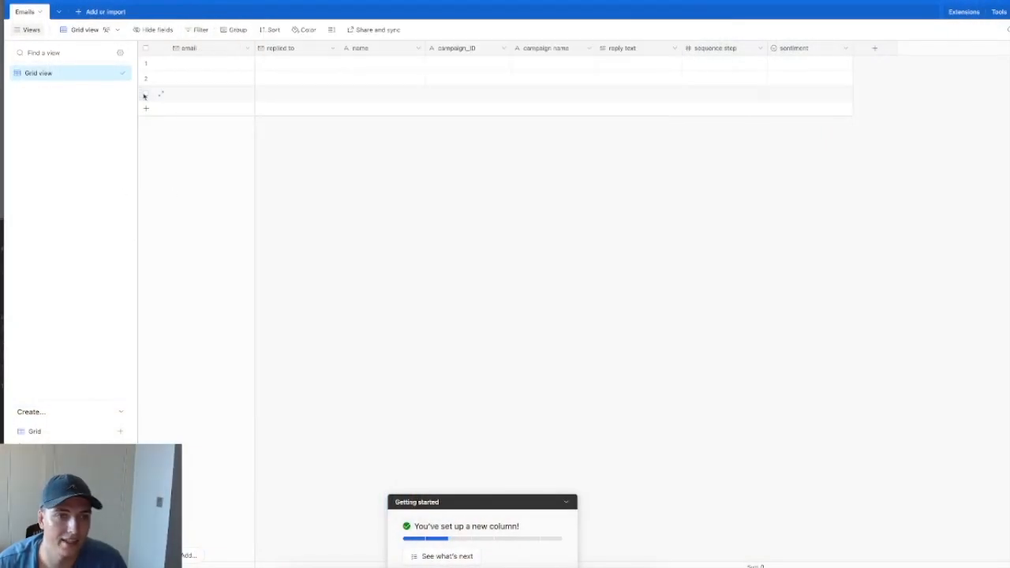
Step: Create a 'need sentiment' grid view on Emails, then clear the Make scenario's old title
left_click(103, 431)
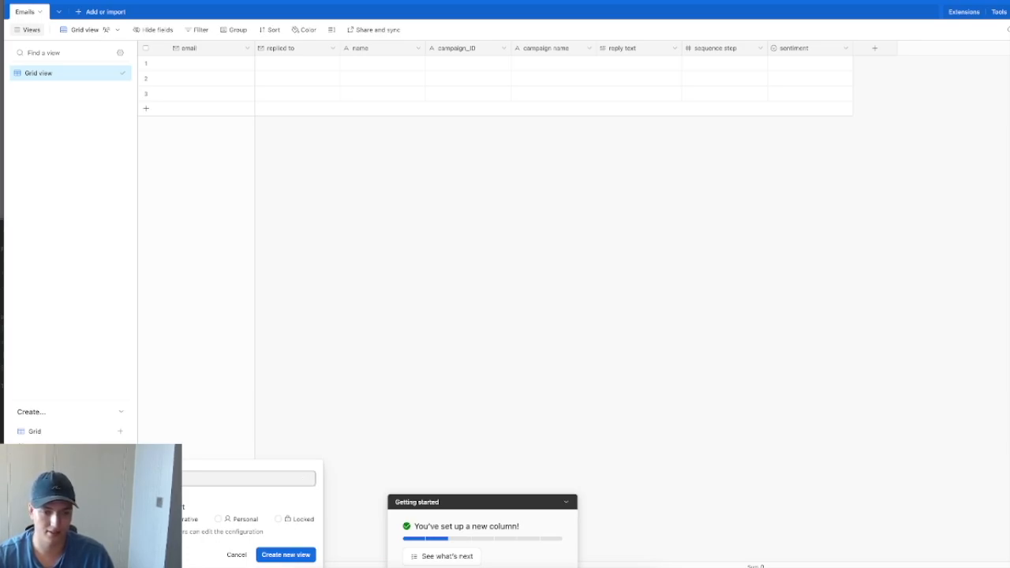
type("ment")
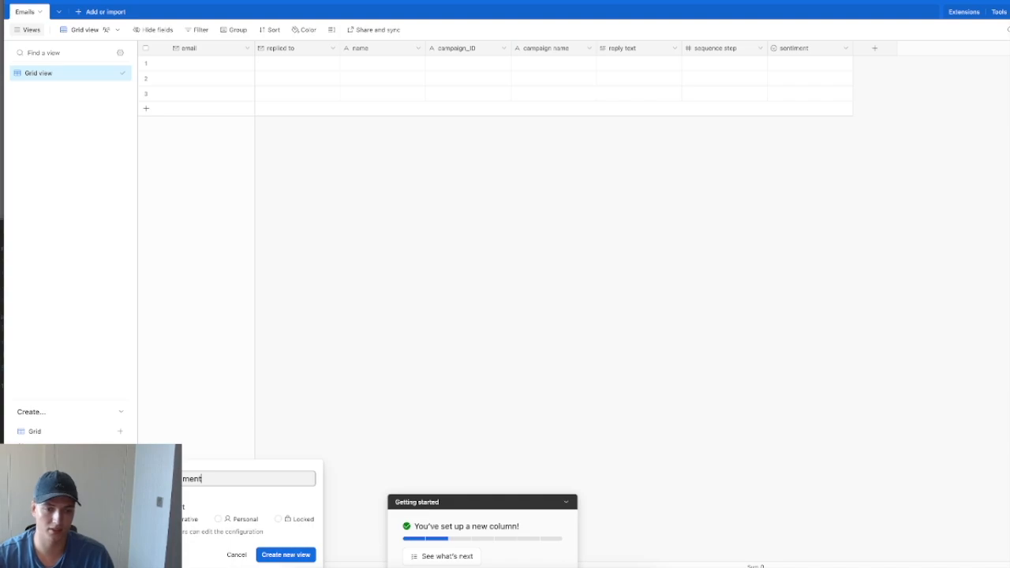
left_click(307, 556)
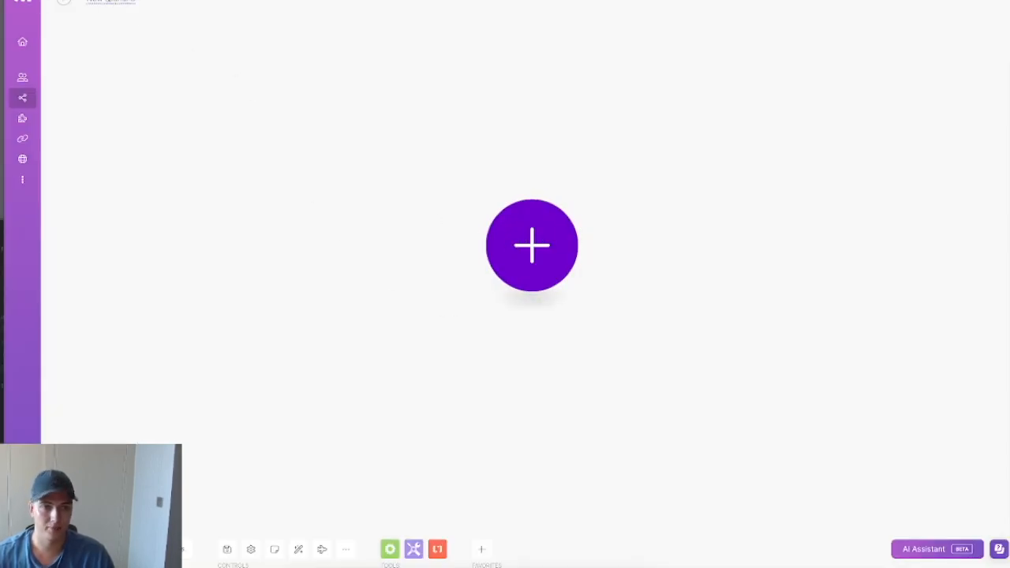
triple_click(111, 1)
key("BackSpace")
Step: Rename the Make scenario to an 'AI automation' title
type("a")
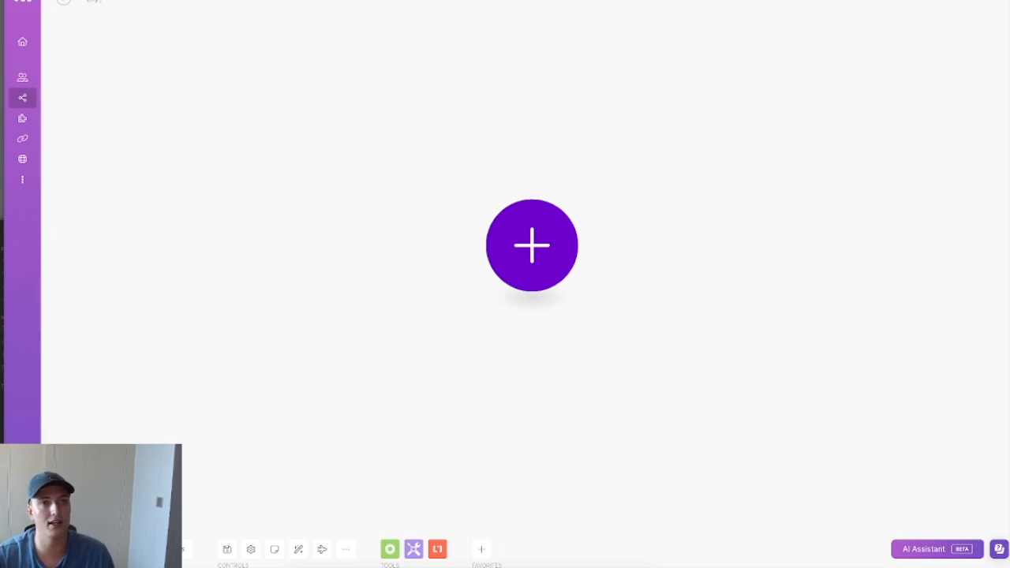
type(" ApI")
key("BackSpace")
key("BackSpace")
key("BackSpace")
type("I automation")
key("Return")
Step: Add Airtable Search Records as the scenario's first module
left_click(539, 239)
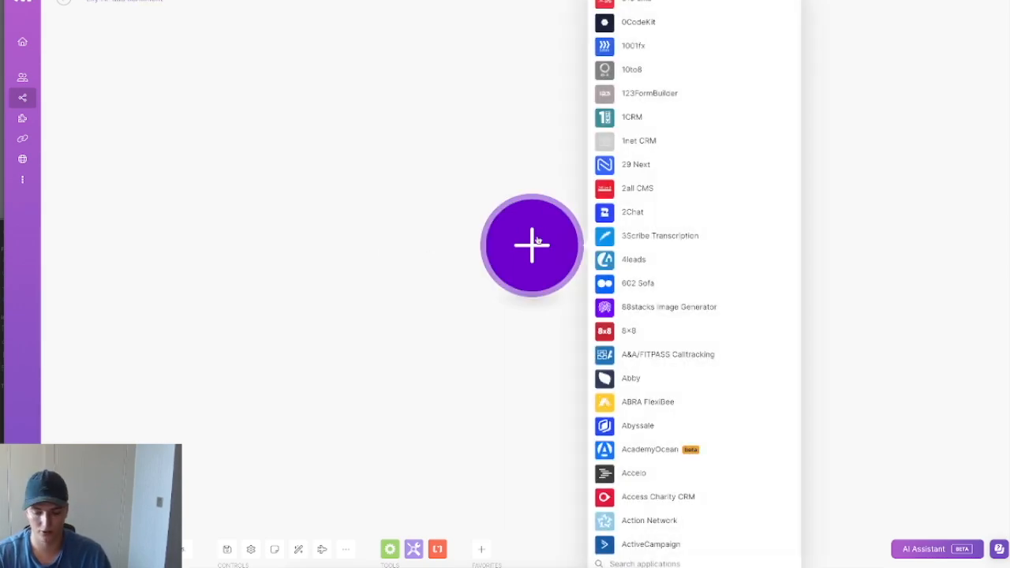
type("airt")
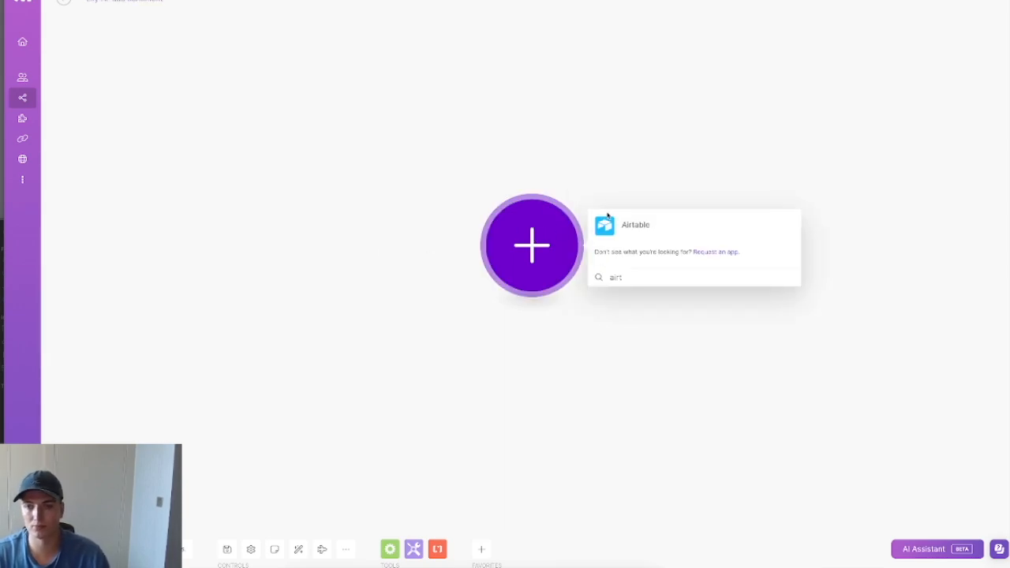
left_click(631, 229)
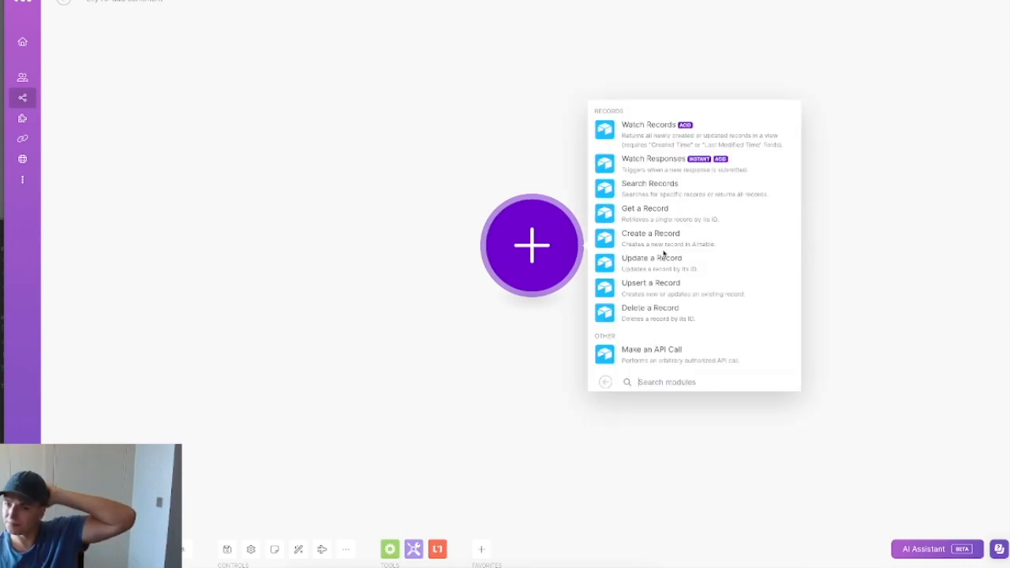
left_click(666, 196)
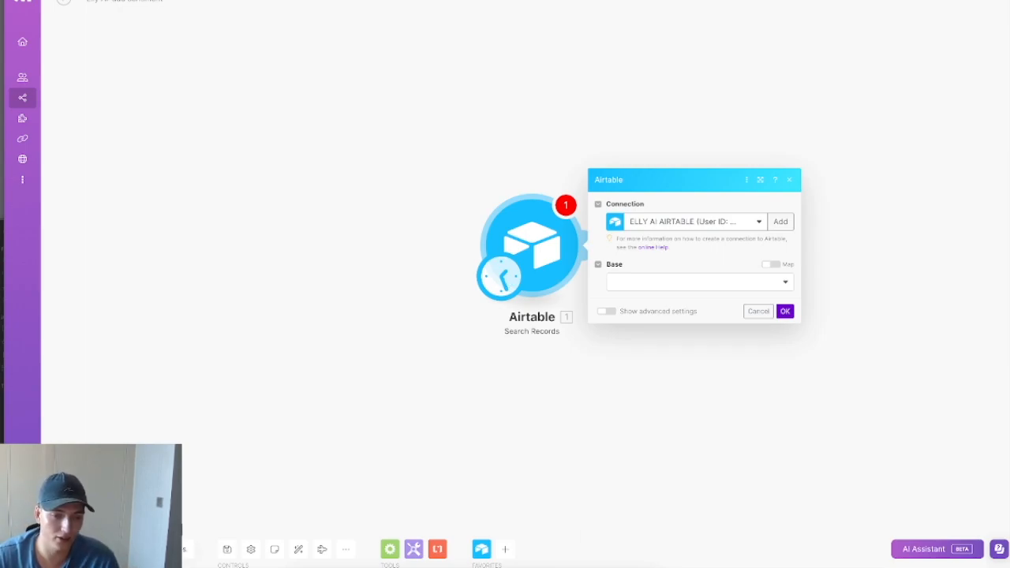
Step: Set the trigger to run at regular 15-minute intervals after 5 minutes is rejected
left_click(499, 277)
left_click(590, 259)
double_click(589, 259)
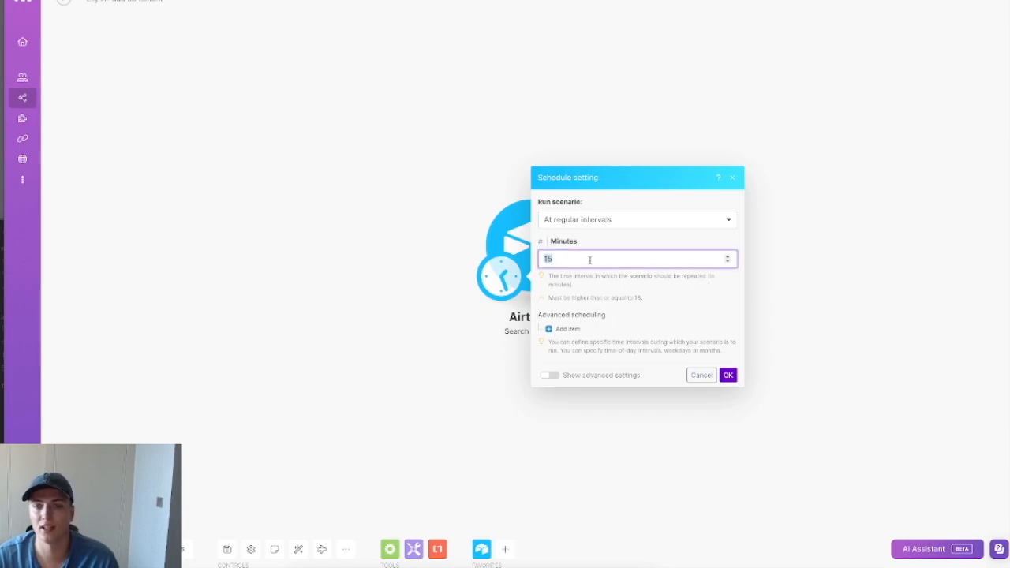
type("1")
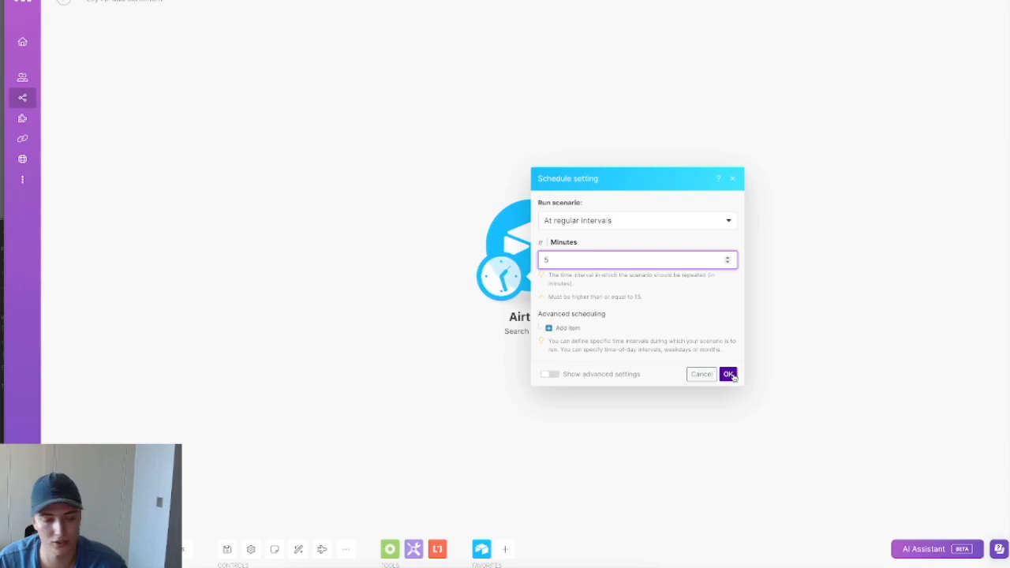
left_click(726, 376)
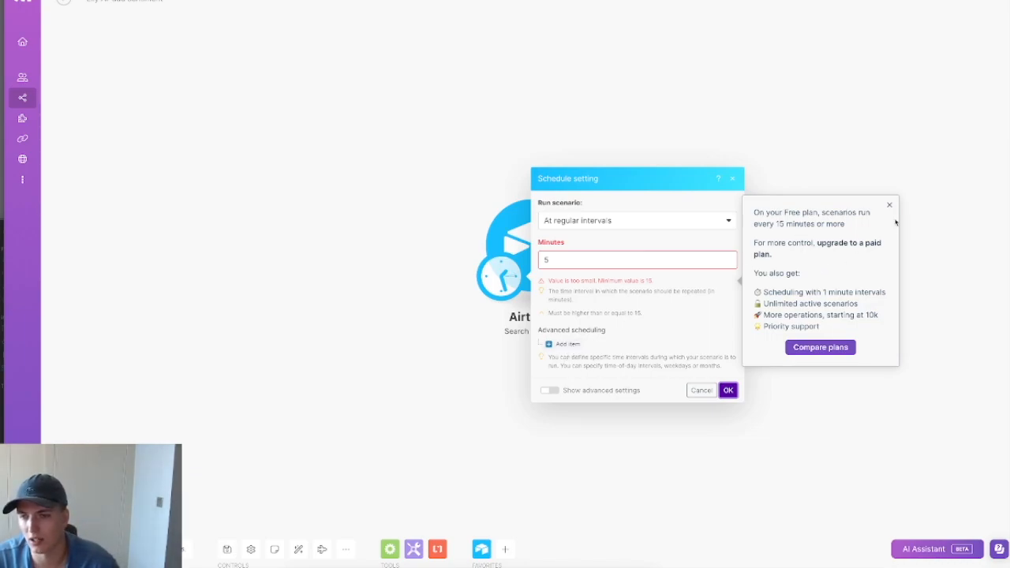
left_click(584, 261)
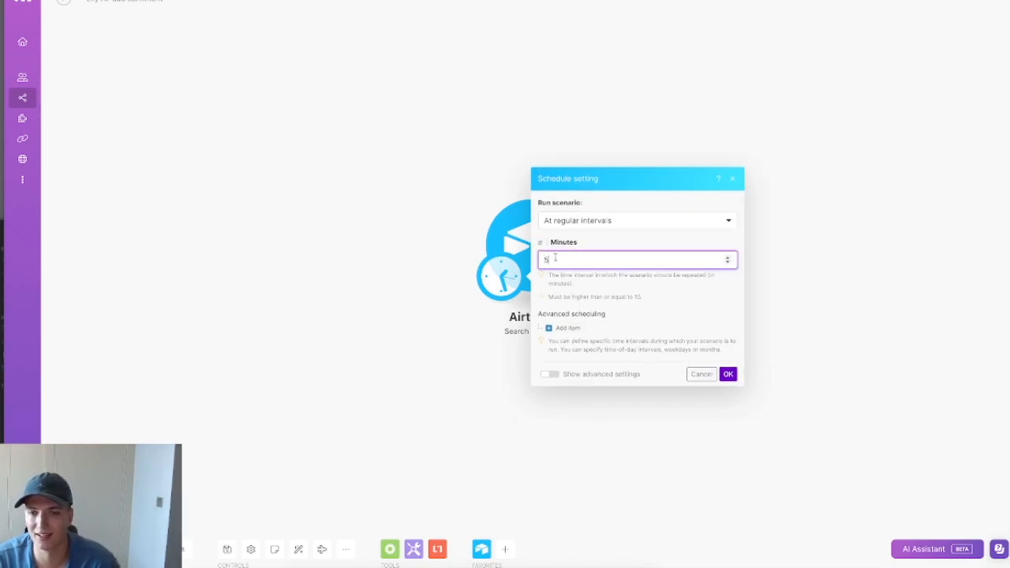
type("15")
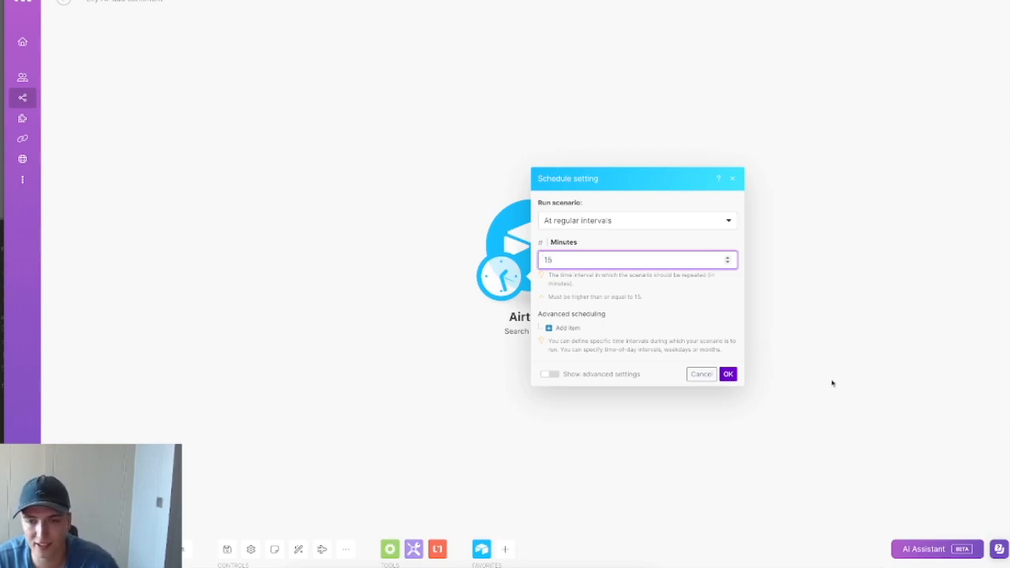
left_click(727, 375)
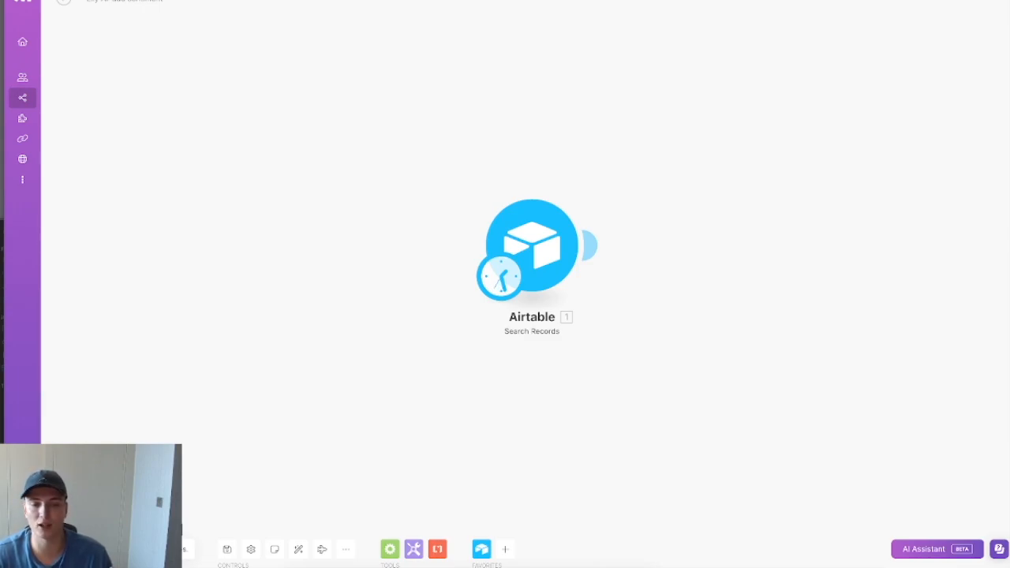
Step: Try an advanced scheduling time window, then discard it and close the schedule settings
left_click(500, 277)
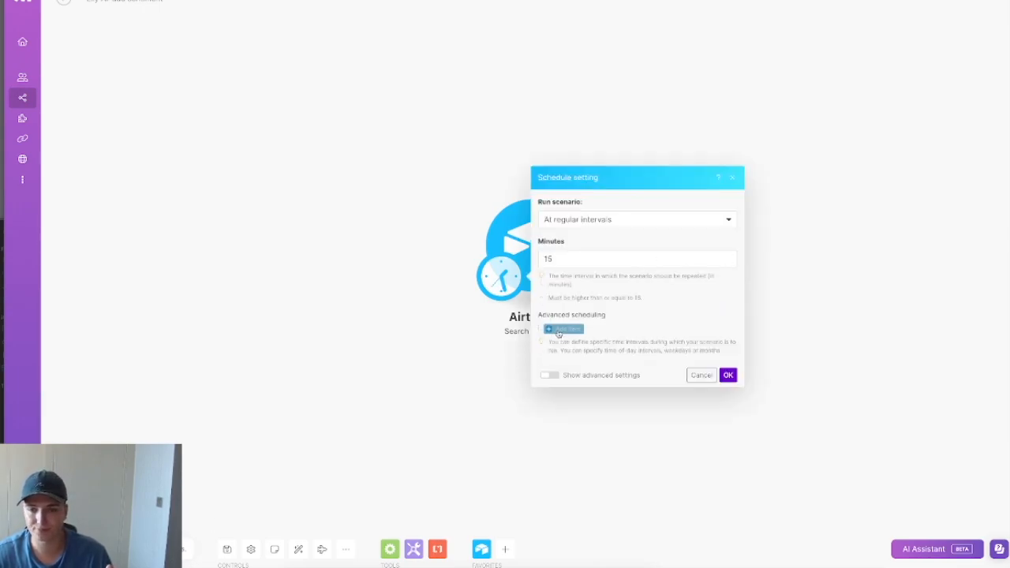
left_click(562, 332)
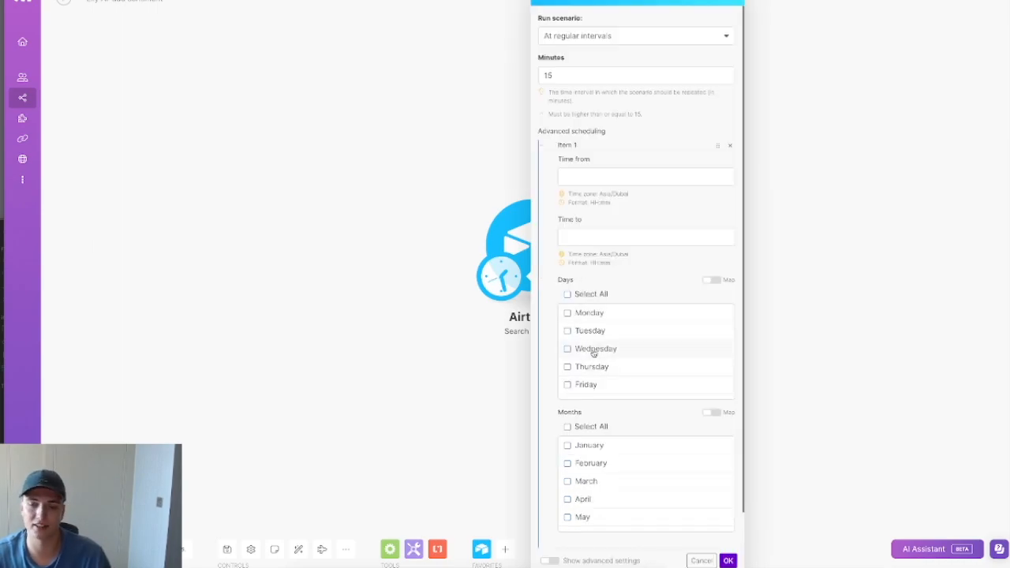
left_click(693, 561)
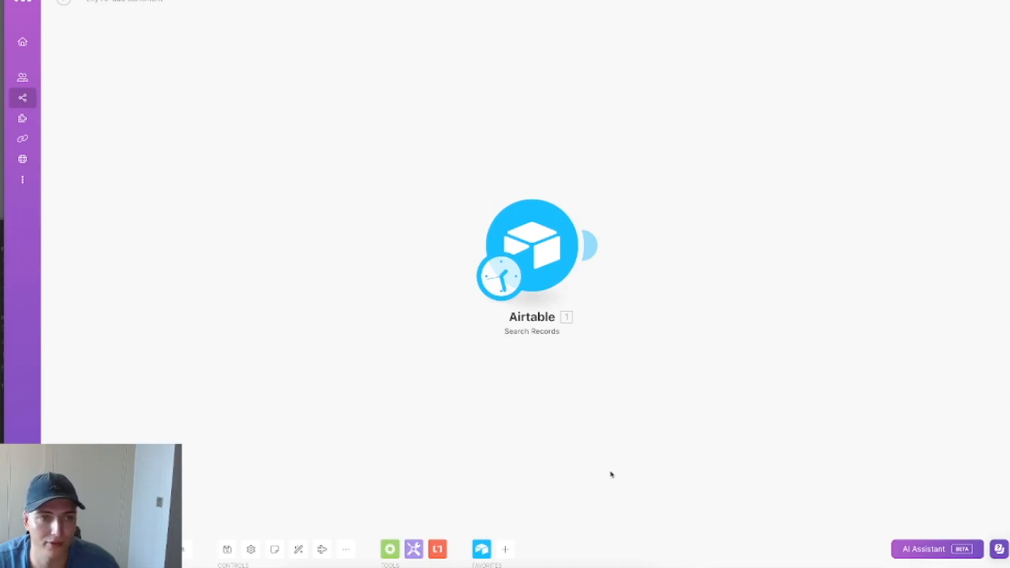
left_click_drag(669, 397, 395, 395)
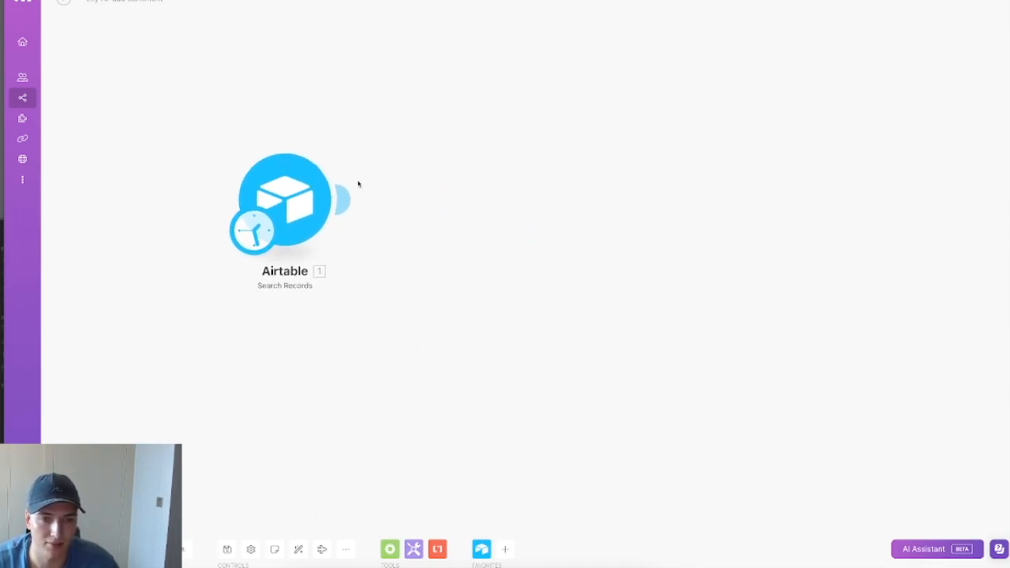
left_click(169, 550)
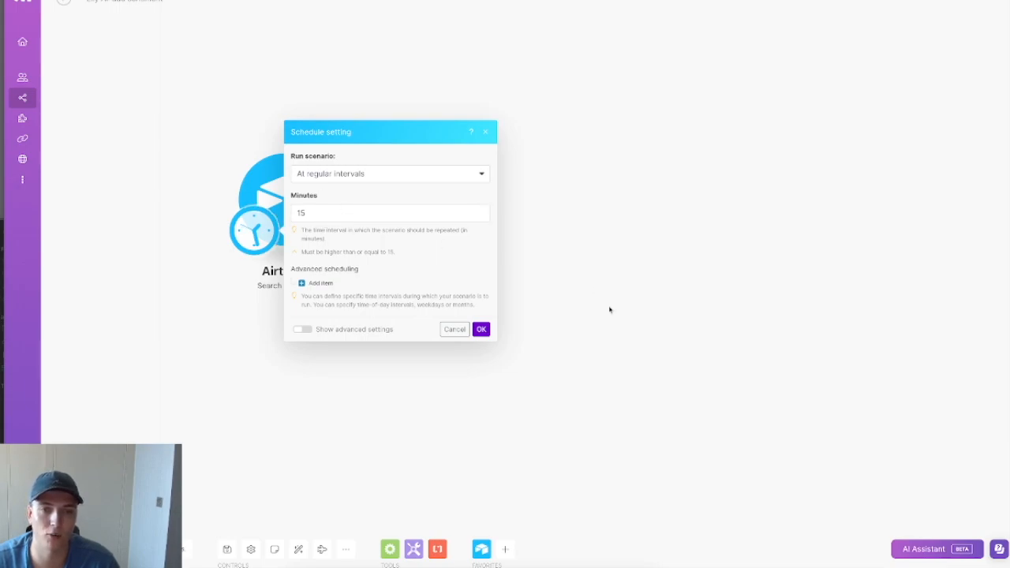
left_click(553, 402)
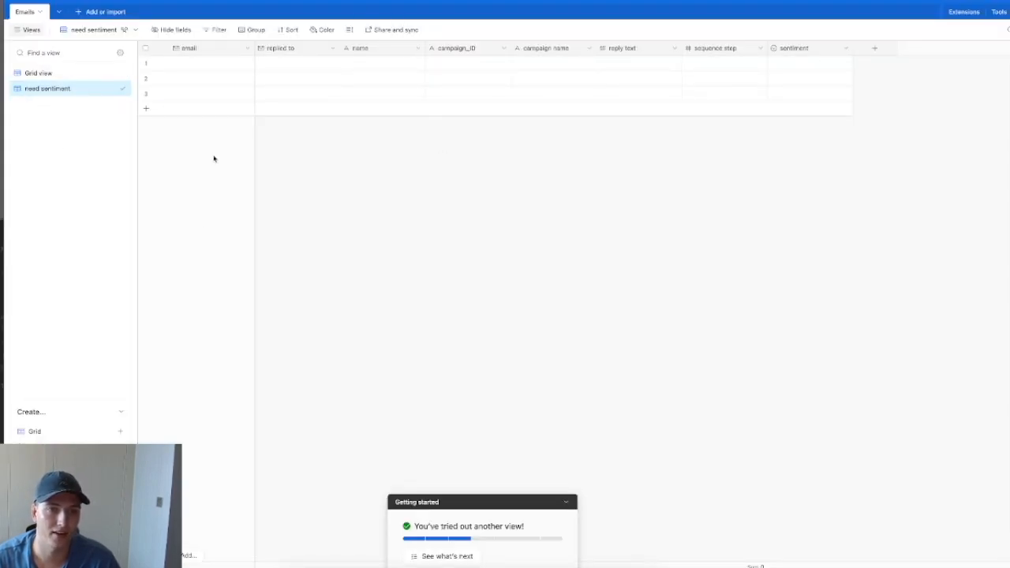
Step: Delete the three existing records from the need sentiment view
left_click(146, 49)
right_click(186, 67)
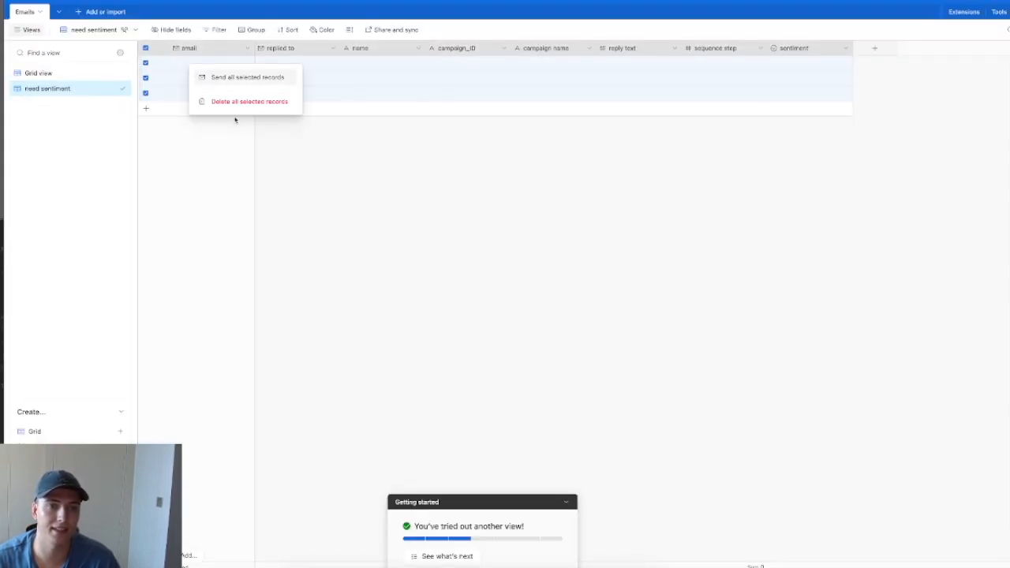
left_click(237, 101)
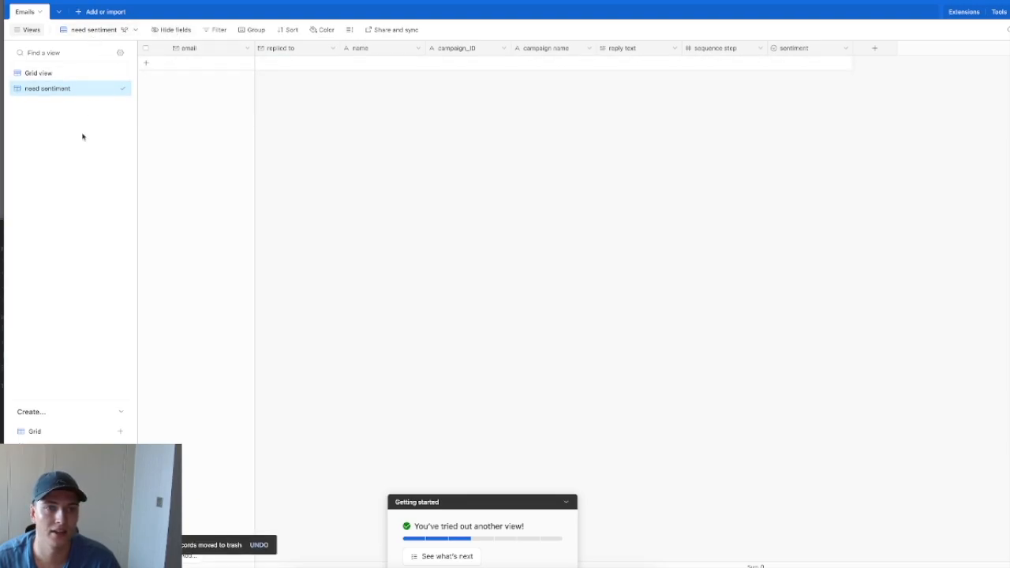
Step: Filter the view to records where sentiment is empty
left_click(215, 29)
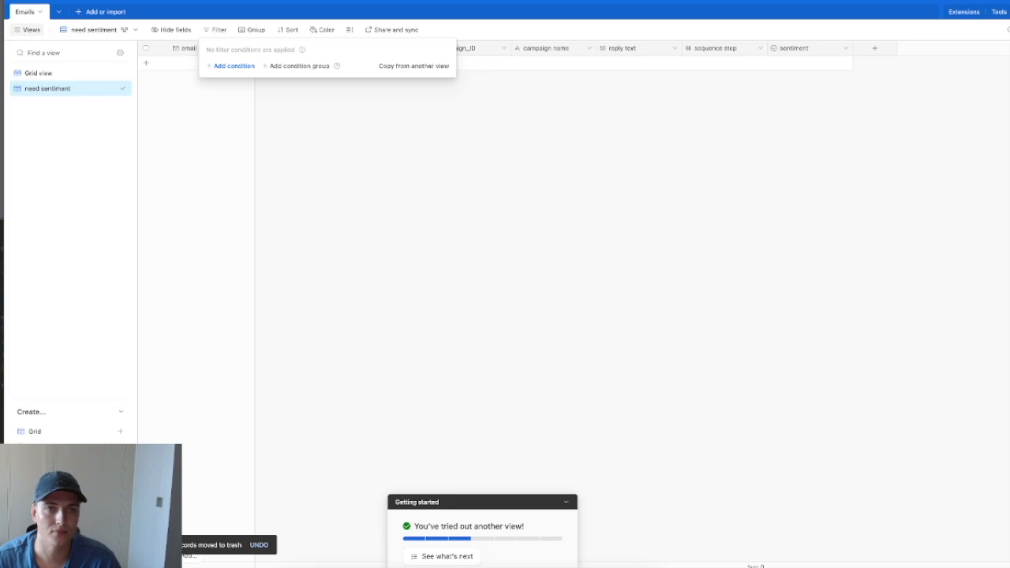
left_click(234, 65)
left_click(254, 67)
scroll(304, 171, "down", 2)
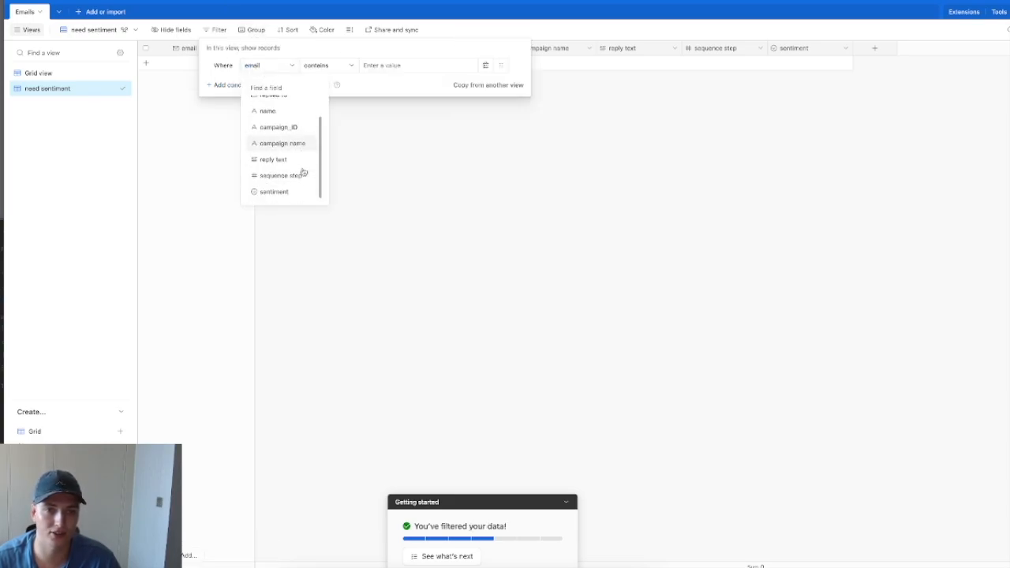
left_click(284, 190)
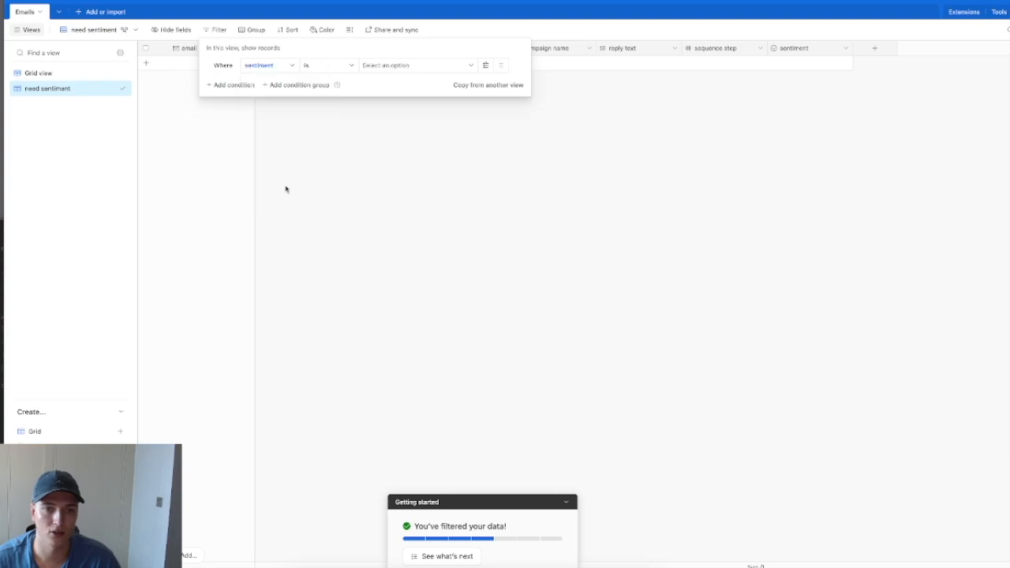
left_click(330, 69)
left_click(356, 169)
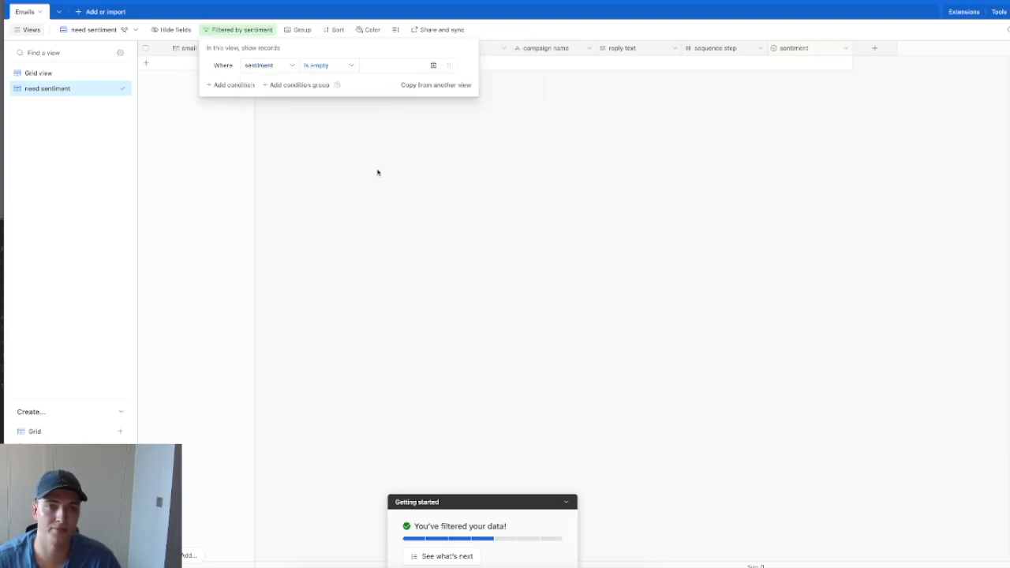
left_click(378, 172)
Step: Add a new blank record and inspect its sentiment options without choosing one
left_click(807, 66)
left_click(828, 62)
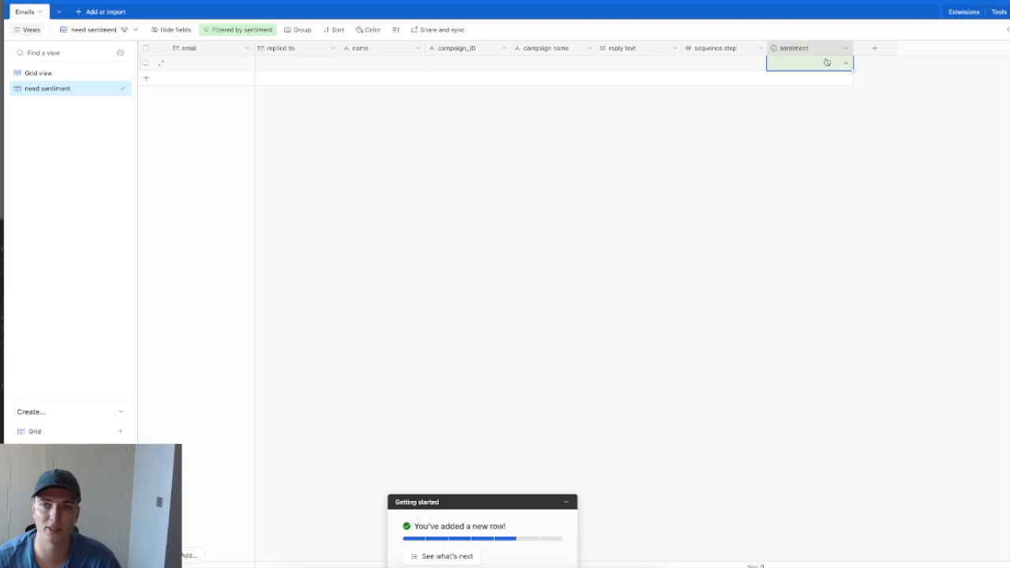
left_click(829, 62)
left_click(724, 192)
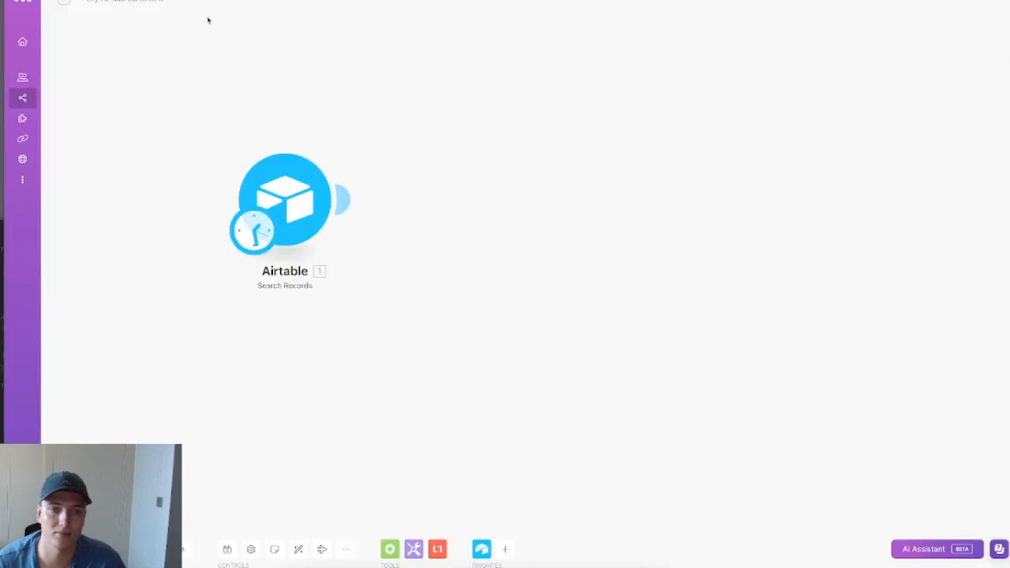
Step: Set Search Records to base elly AI, table Emails, view need sentiment, limit 1
left_click(276, 174)
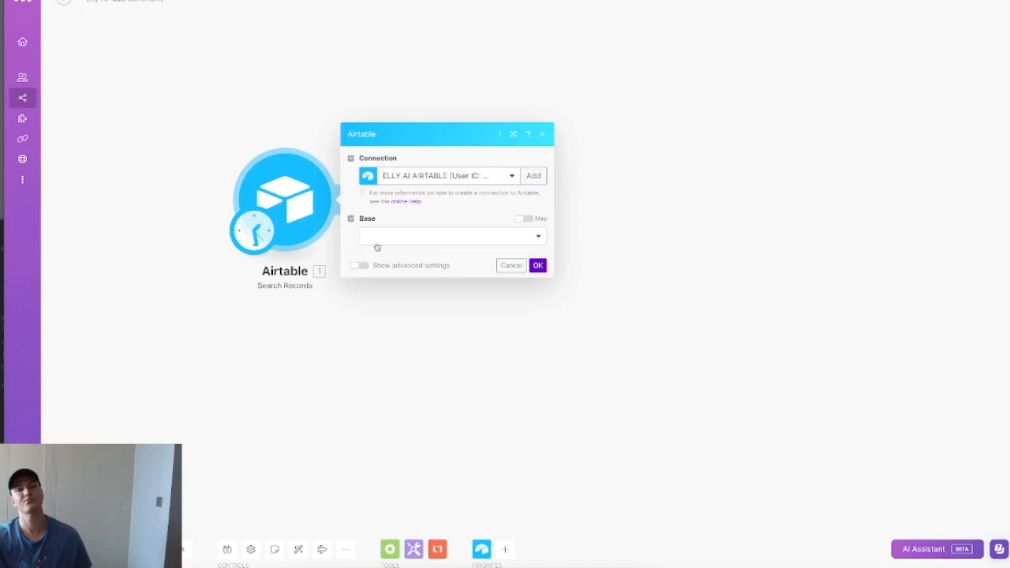
left_click(392, 242)
left_click(393, 250)
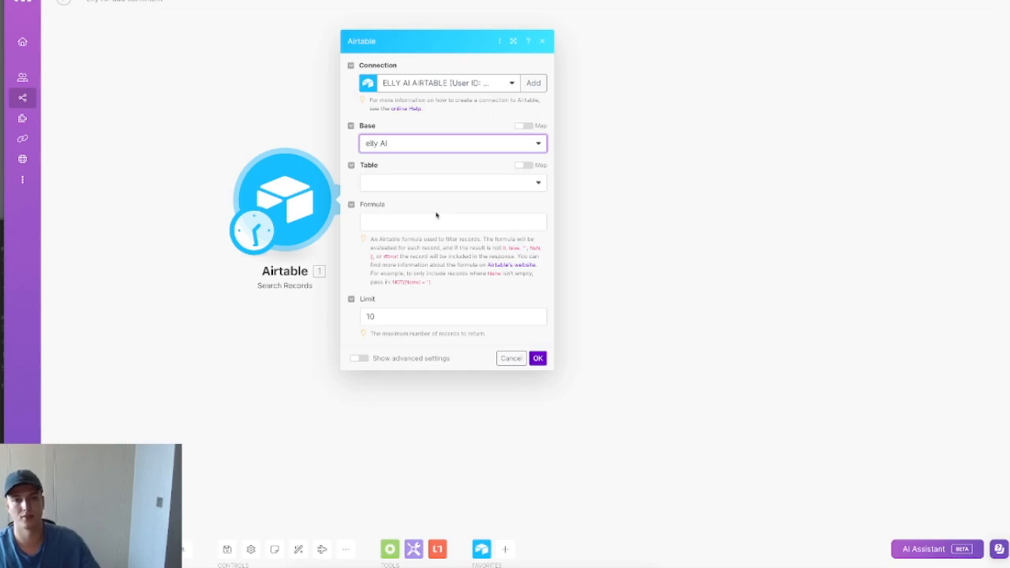
left_click(431, 183)
left_click(417, 203)
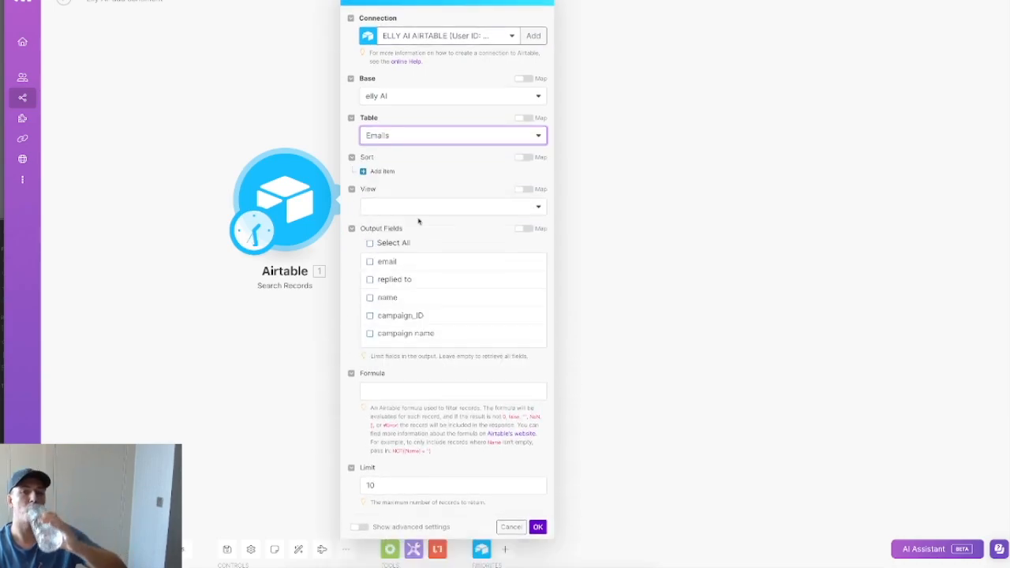
left_click(418, 207)
left_click(401, 257)
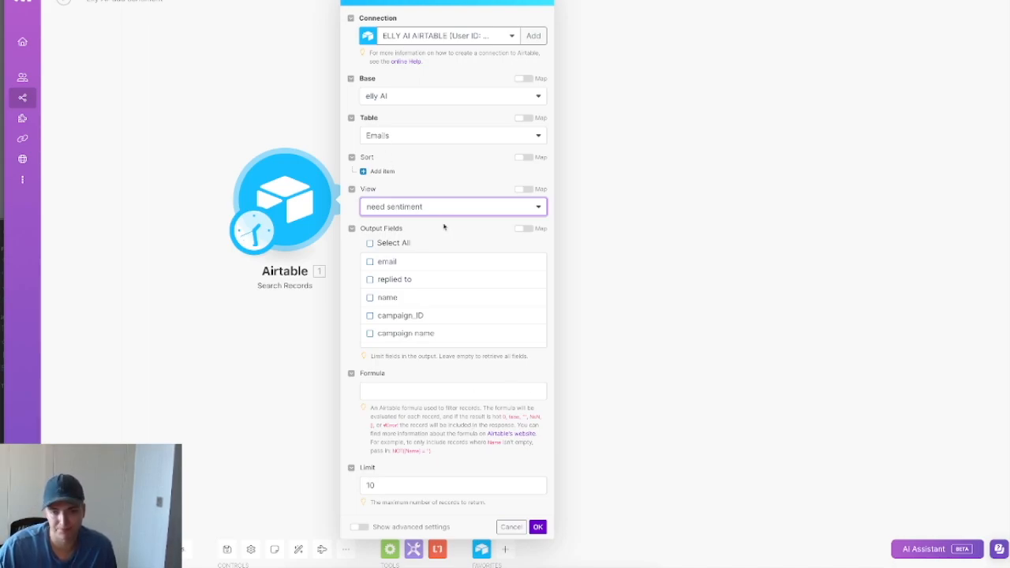
left_click(429, 487)
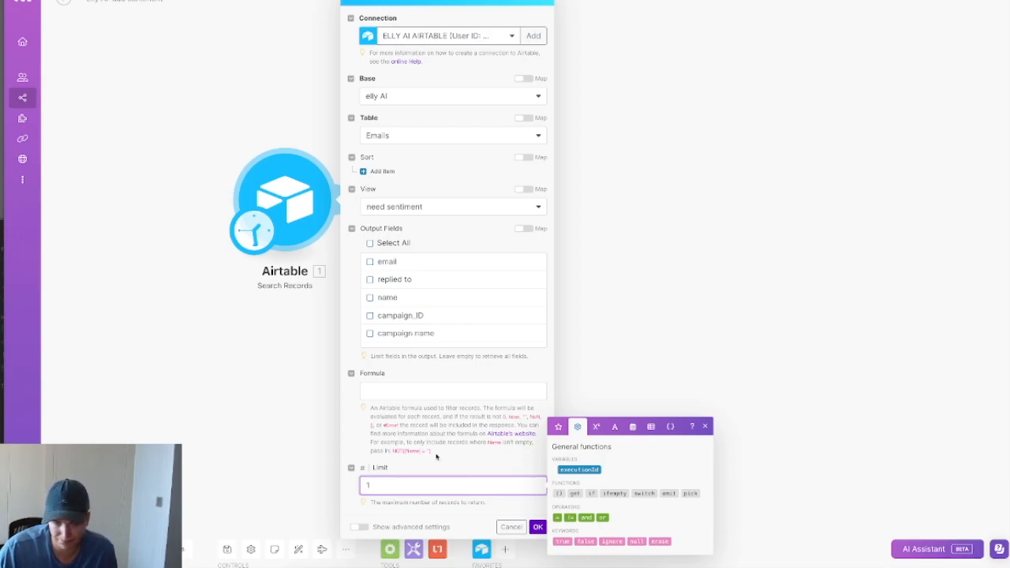
left_click(426, 392)
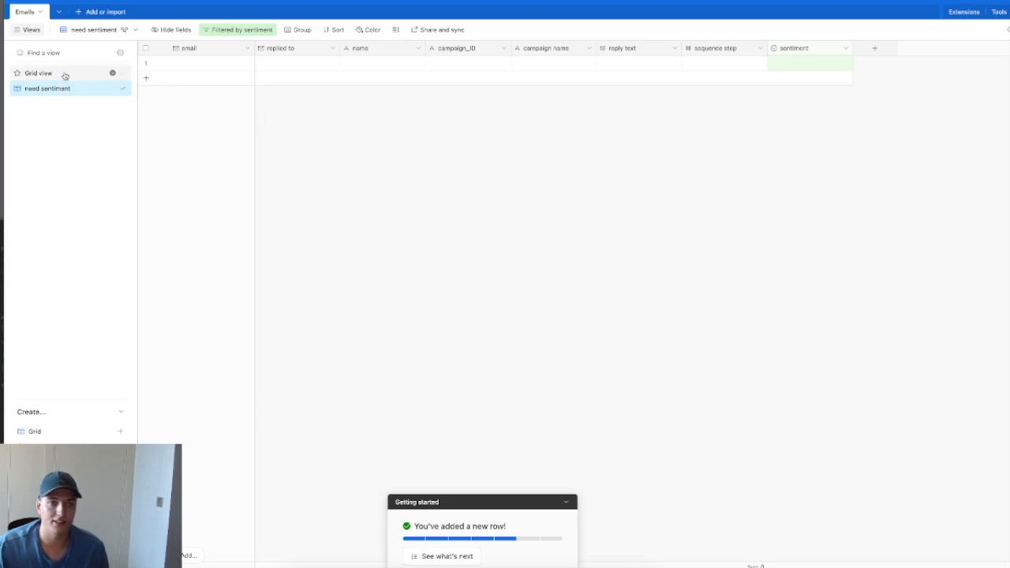
left_click(56, 73)
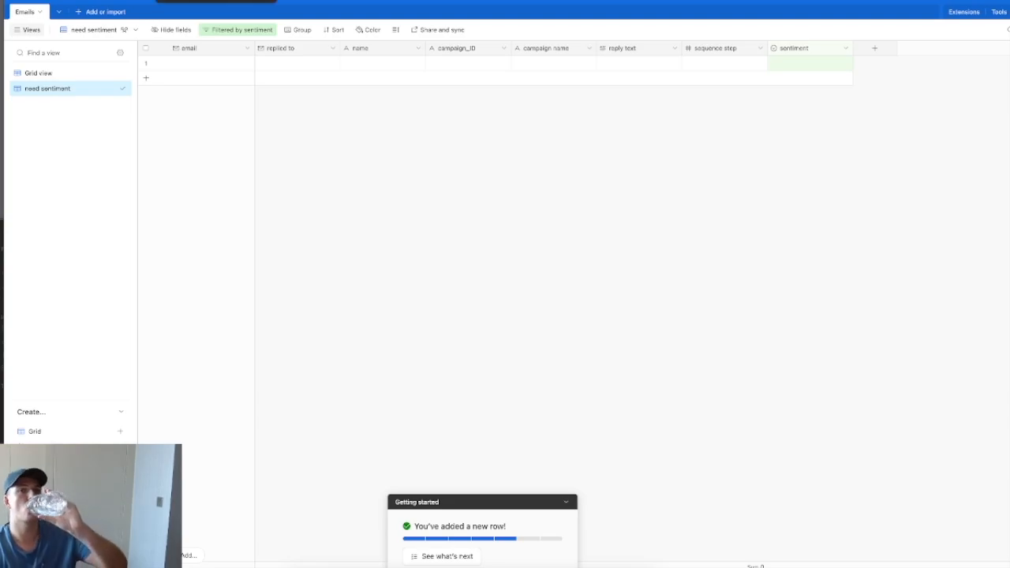
left_click(186, 1)
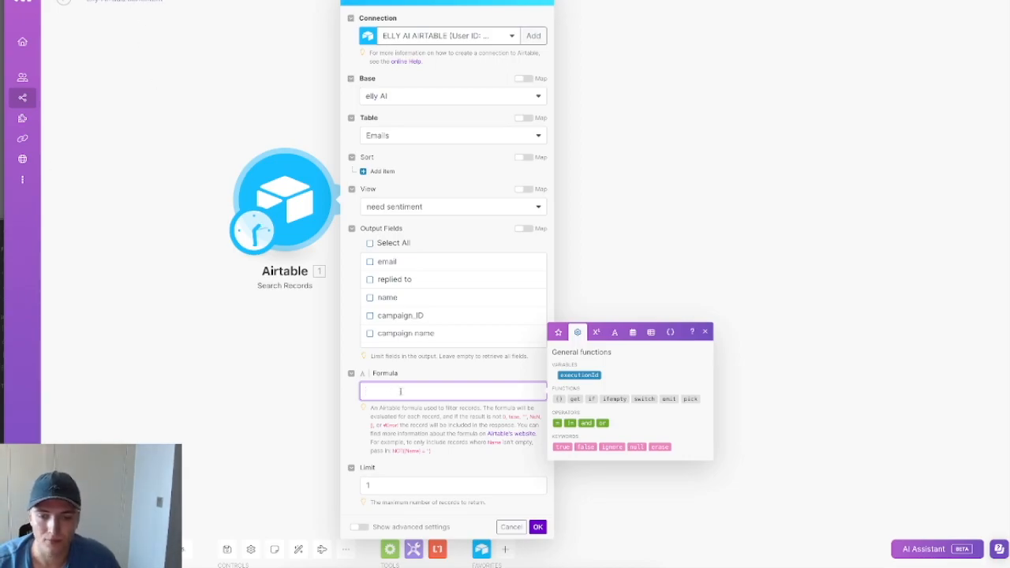
Step: Save the Airtable search and chain an OpenAI Create a Completion module after it
left_click(537, 526)
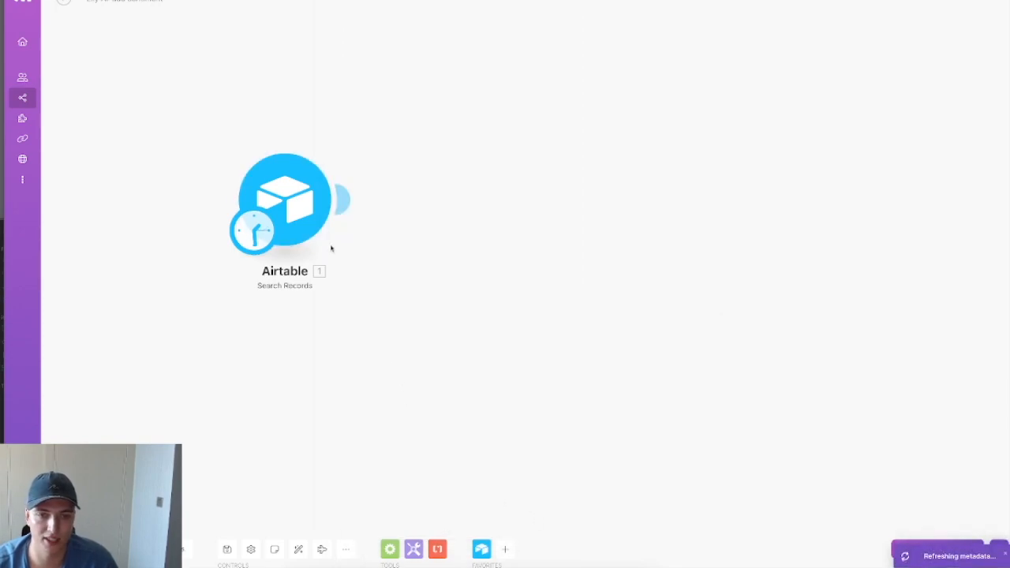
left_click(347, 203)
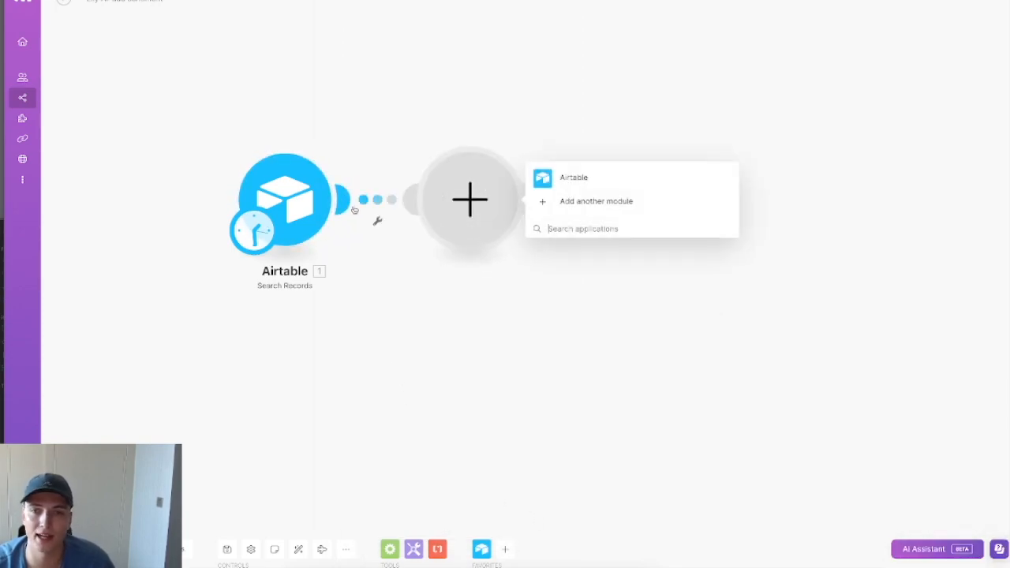
type("openai")
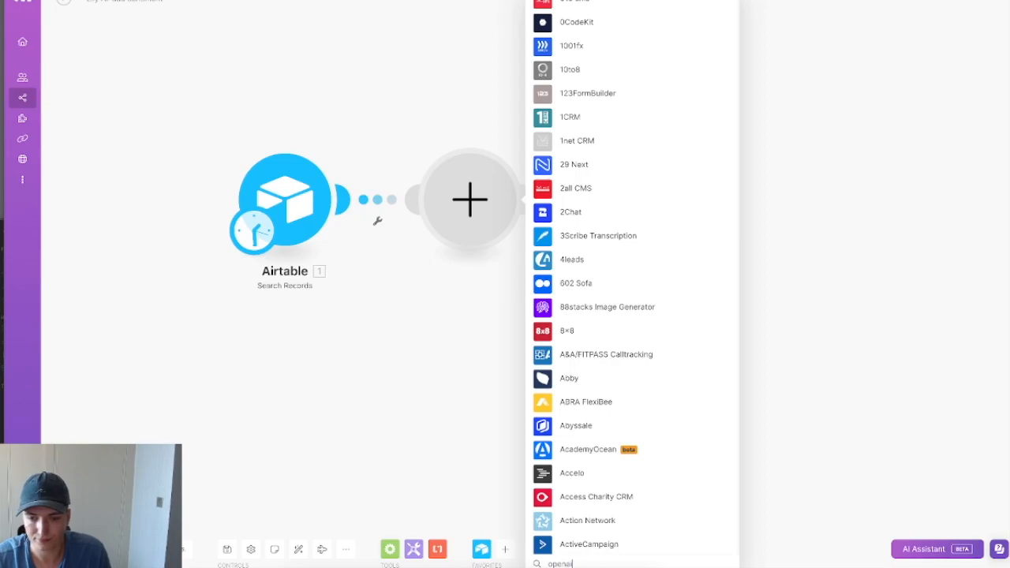
left_click(677, 165)
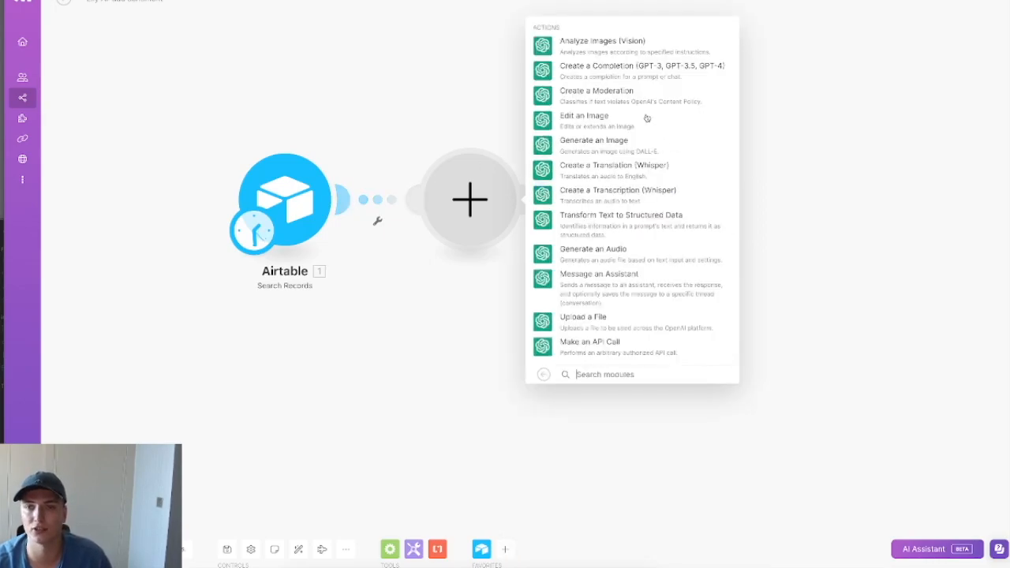
left_click(634, 77)
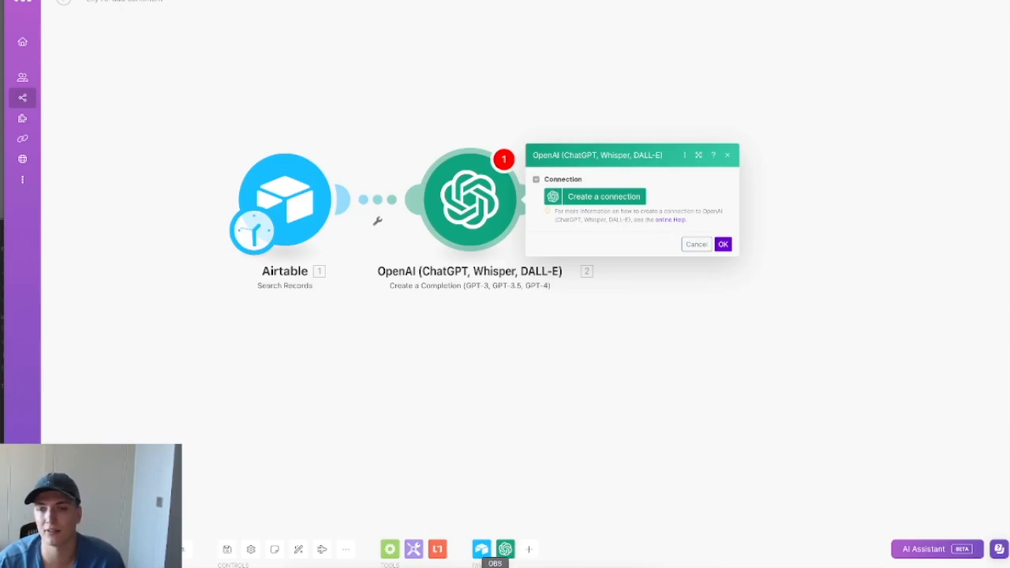
Step: Stop the OBS recording so the OpenAI developer platform welcome page is fully visible
left_click(495, 553)
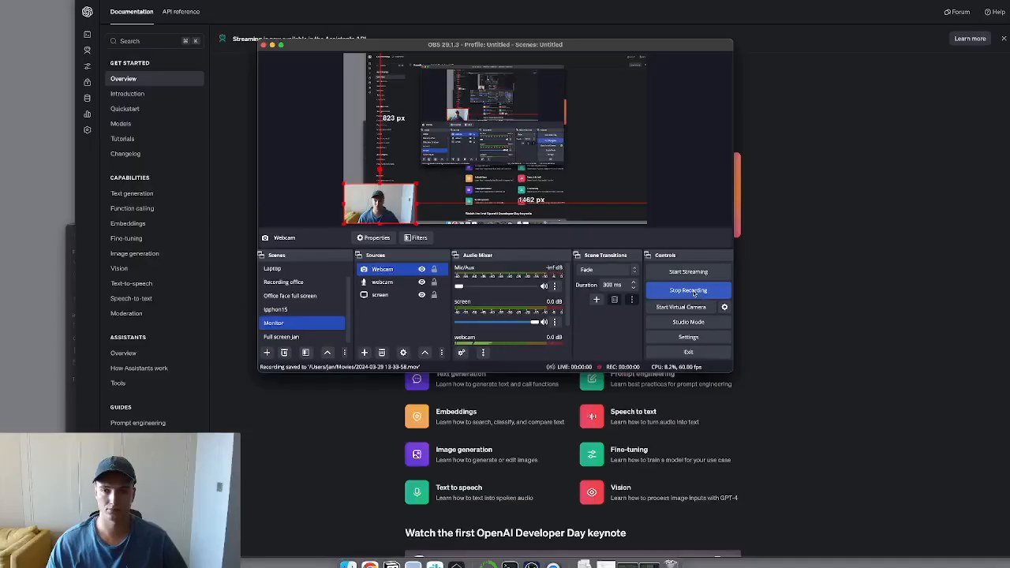
left_click(692, 290)
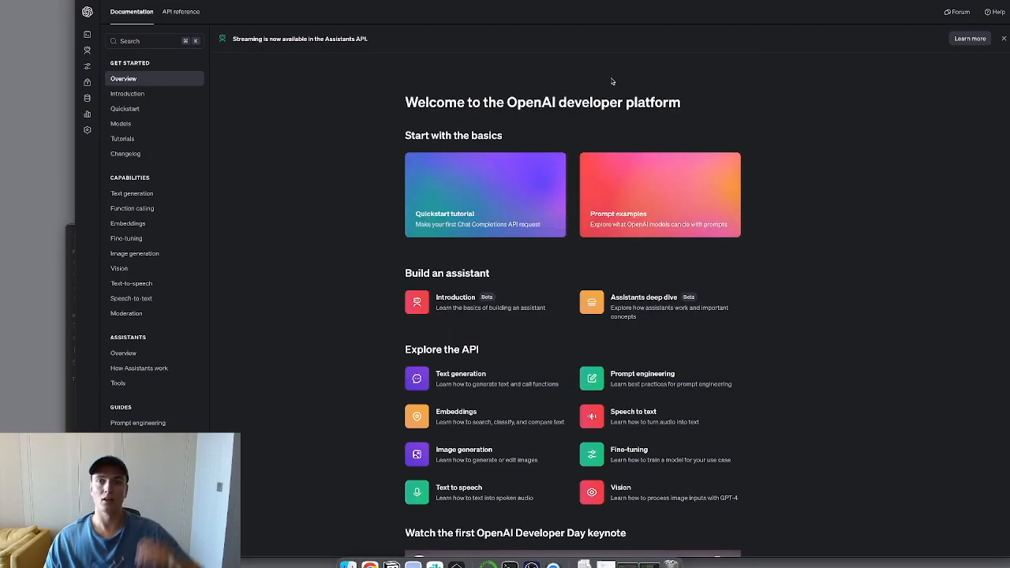
scroll(600, 96, "down", 2)
scroll(600, 95, "up", 2)
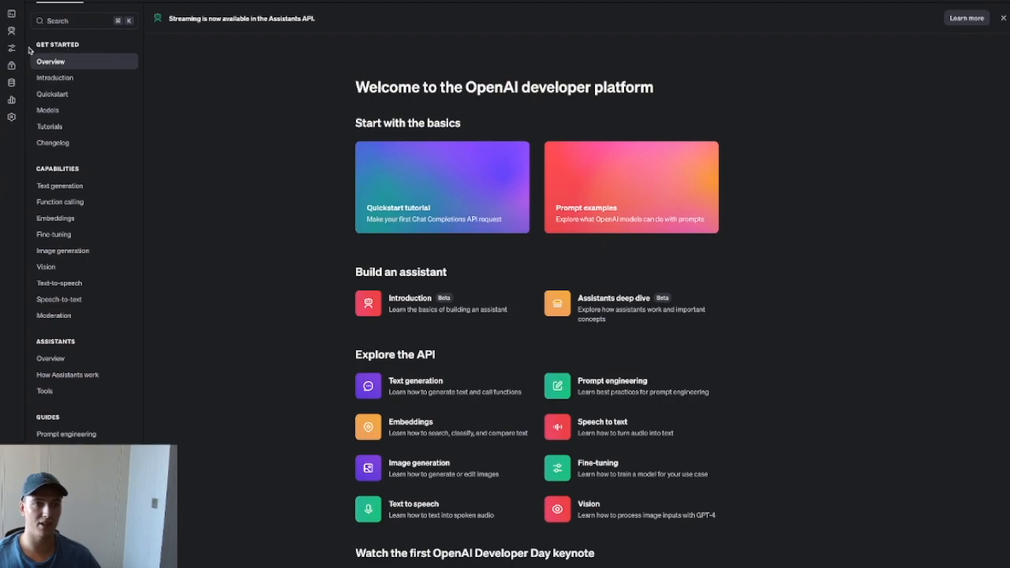
mouse_move(13, 43)
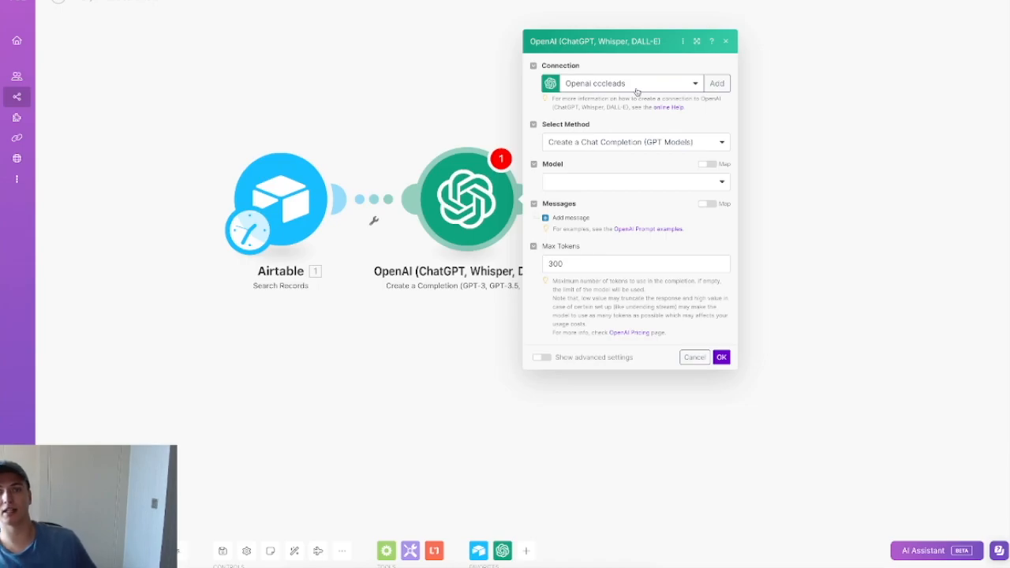
Step: Use Create a Chat Completion with gpt-4-1106-preview (GPT-4 Turbo) and add Message 1
left_click(623, 146)
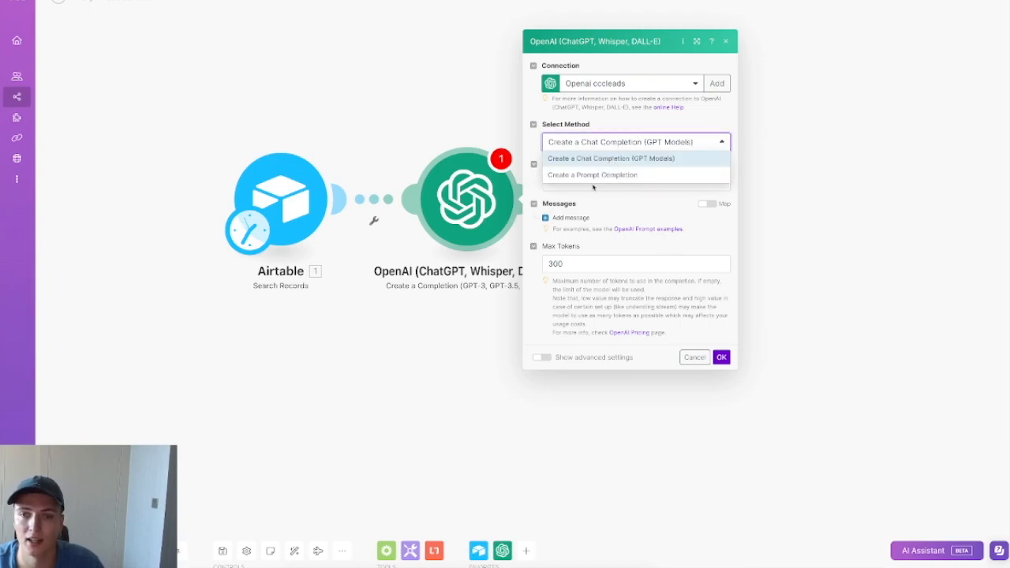
left_click(667, 160)
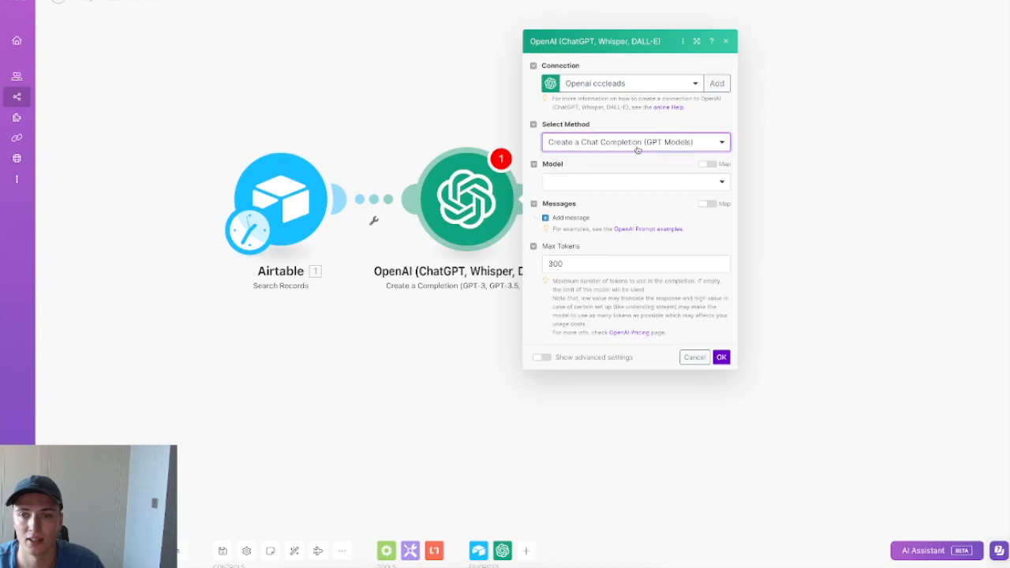
left_click(638, 149)
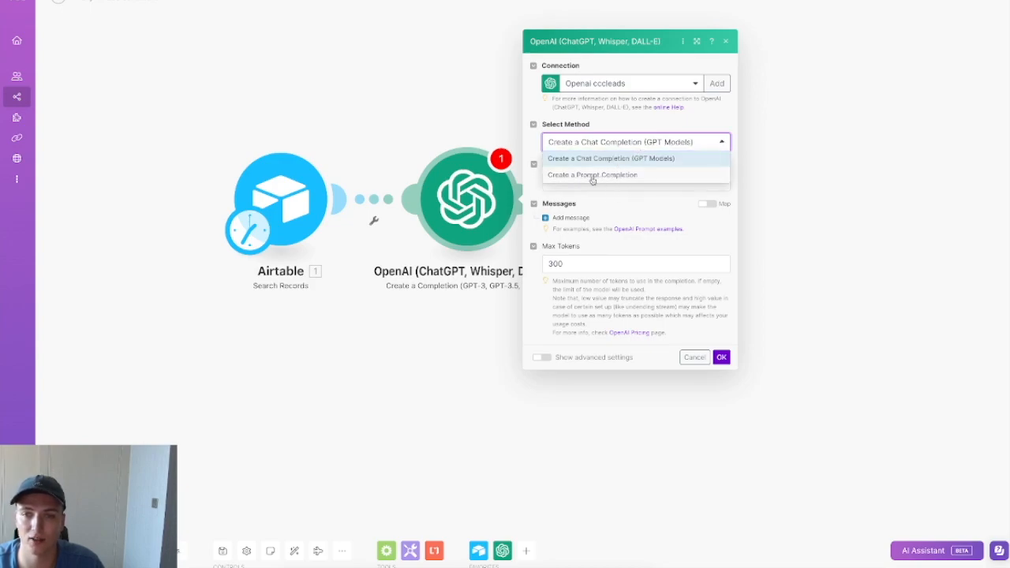
left_click(663, 162)
left_click(632, 184)
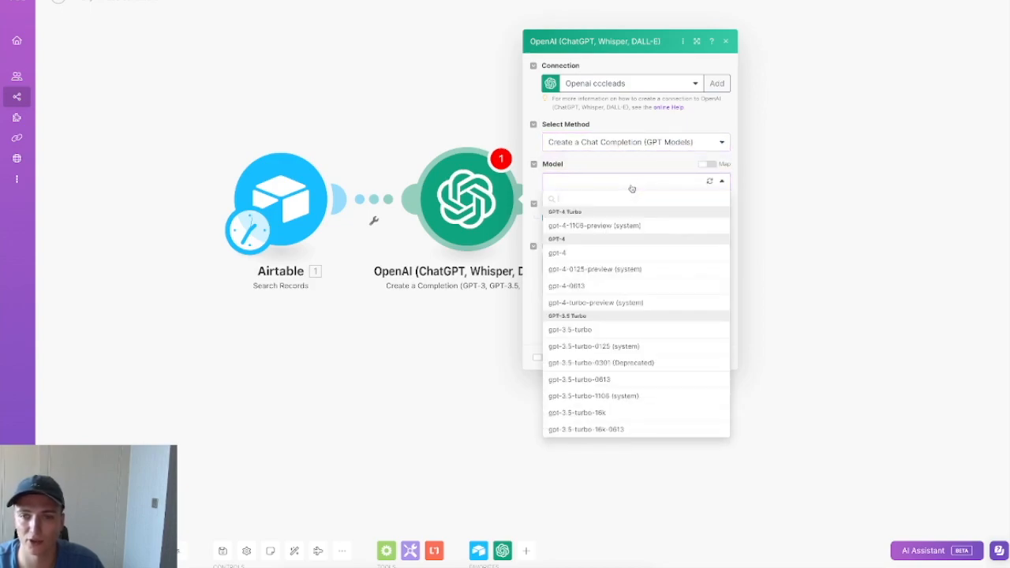
left_click(643, 227)
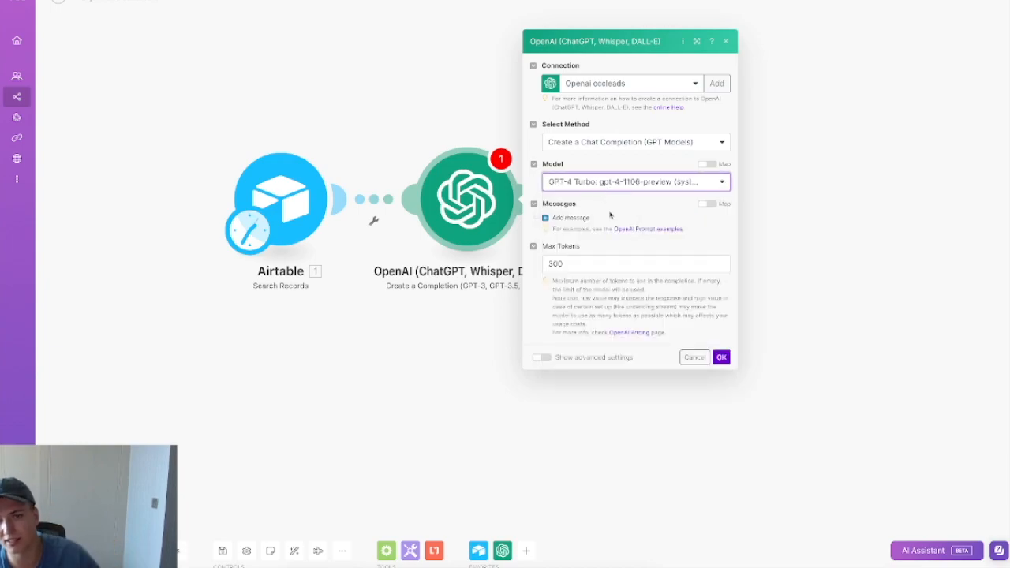
left_click(664, 263)
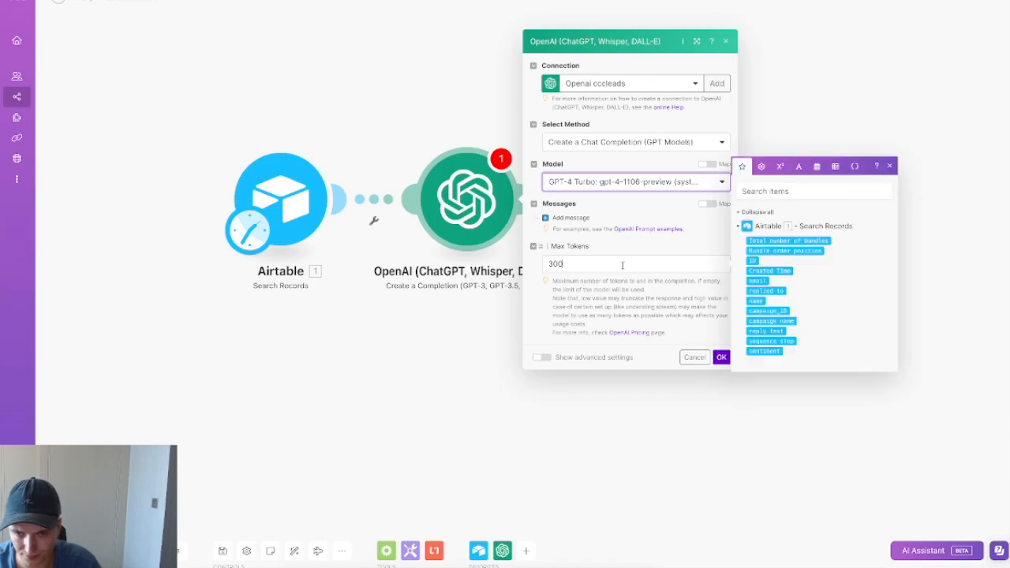
left_click(569, 218)
left_click(627, 201)
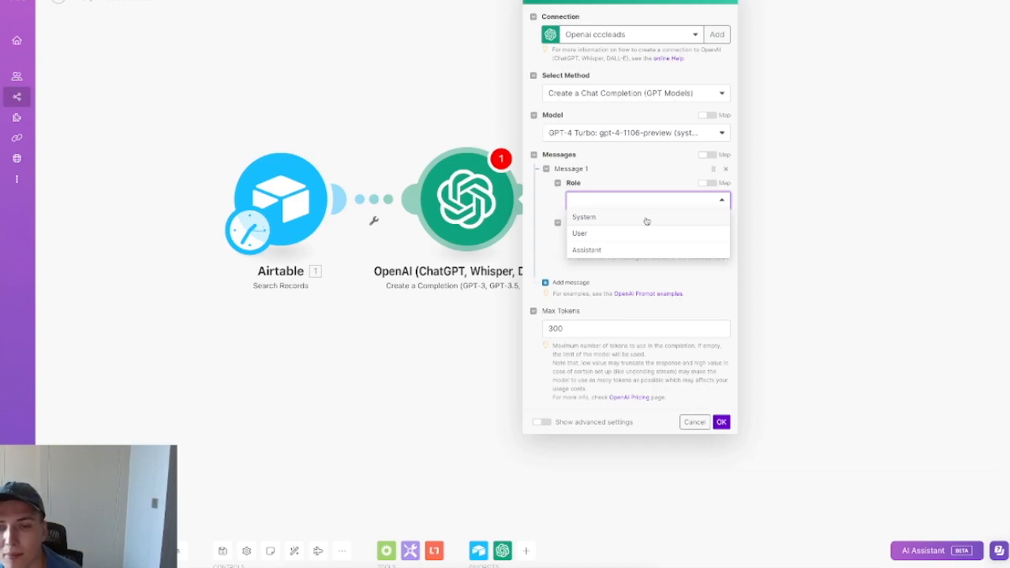
Step: Make Message 1 a System prompt classifying if the email's sender is positive, negative or out of office
left_click(596, 221)
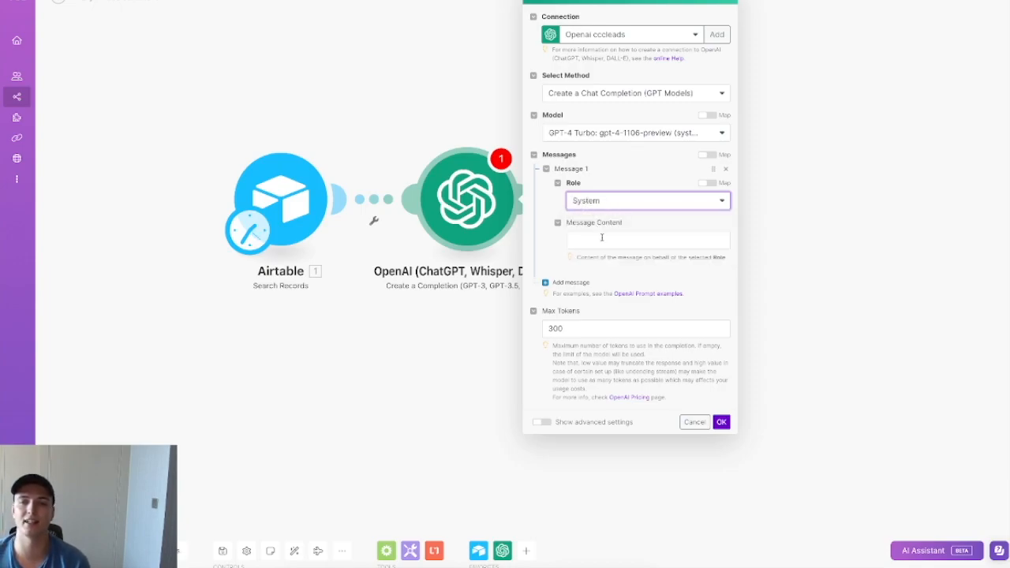
left_click(604, 241)
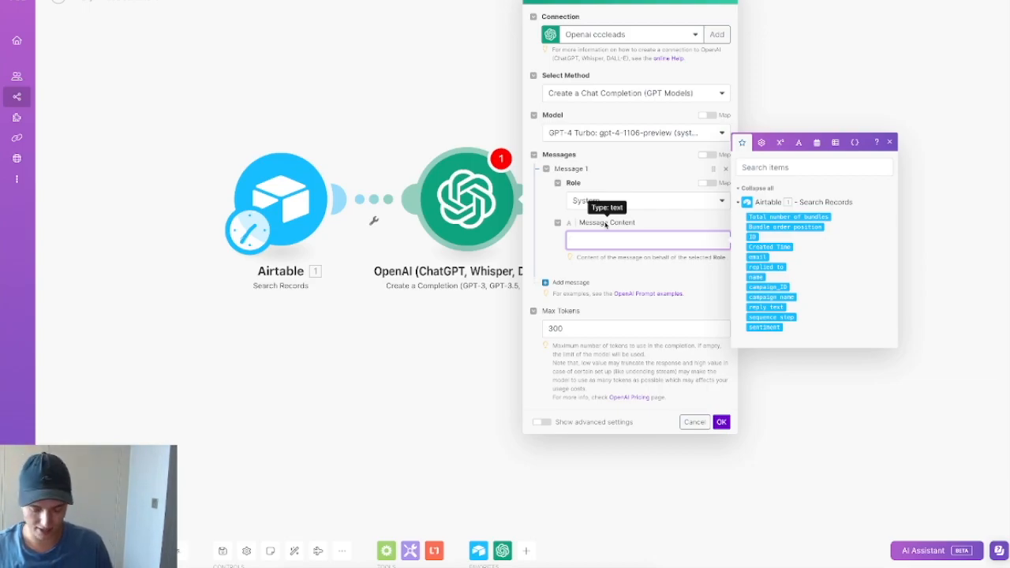
type("You are a")
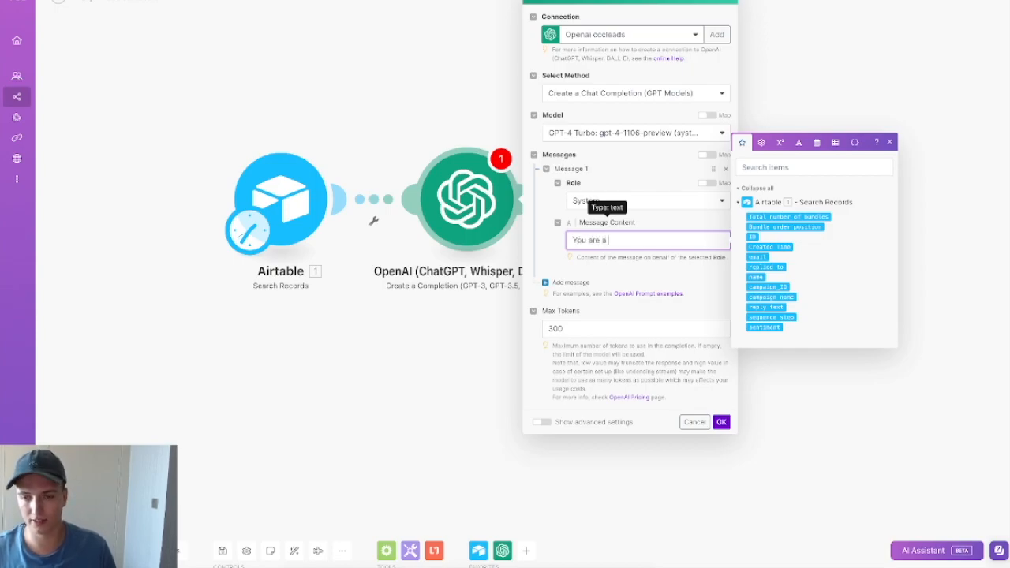
type(" email classifier. Your job is")
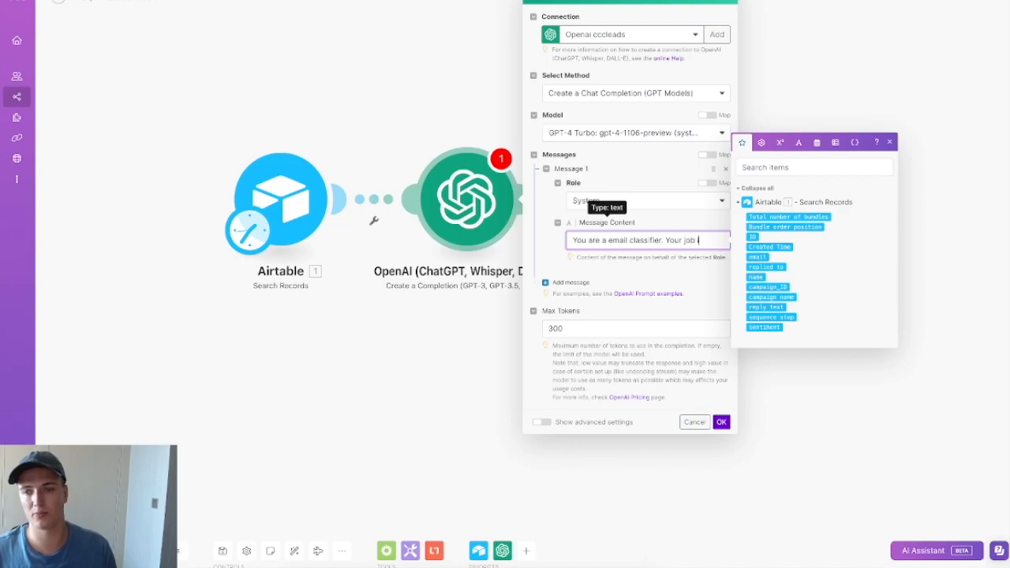
type(" to determine")
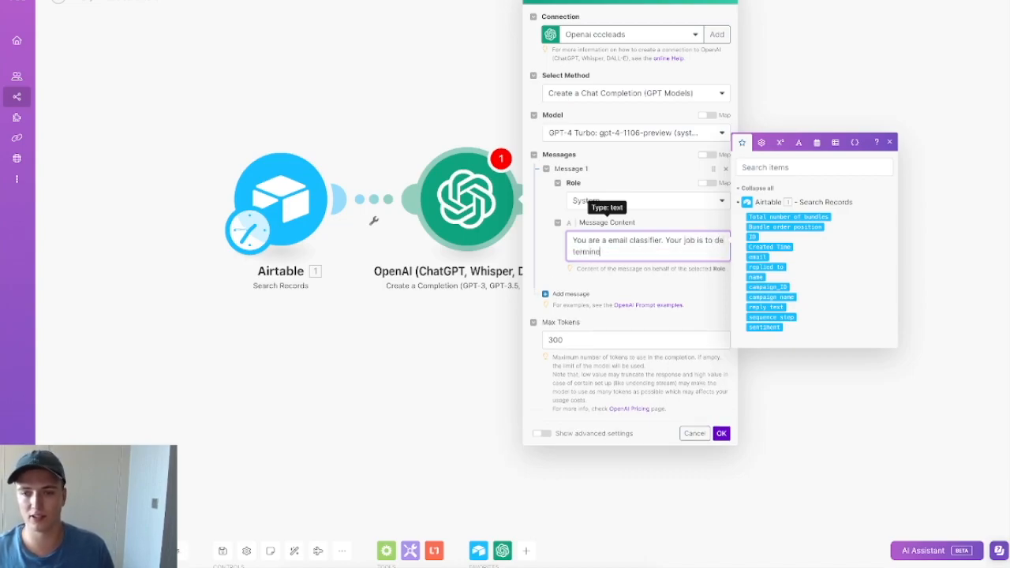
type(" based on ")
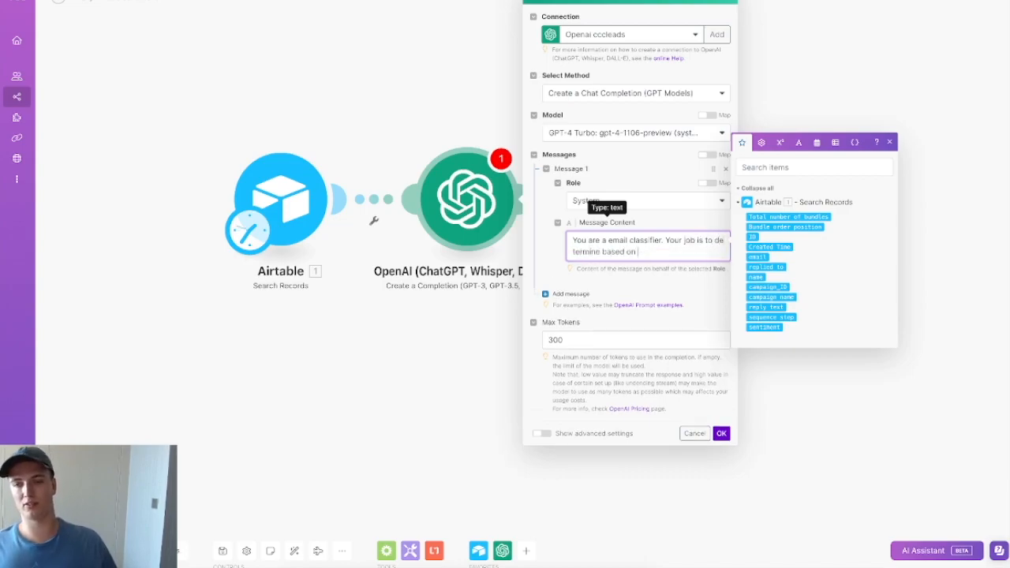
type("the input if the m")
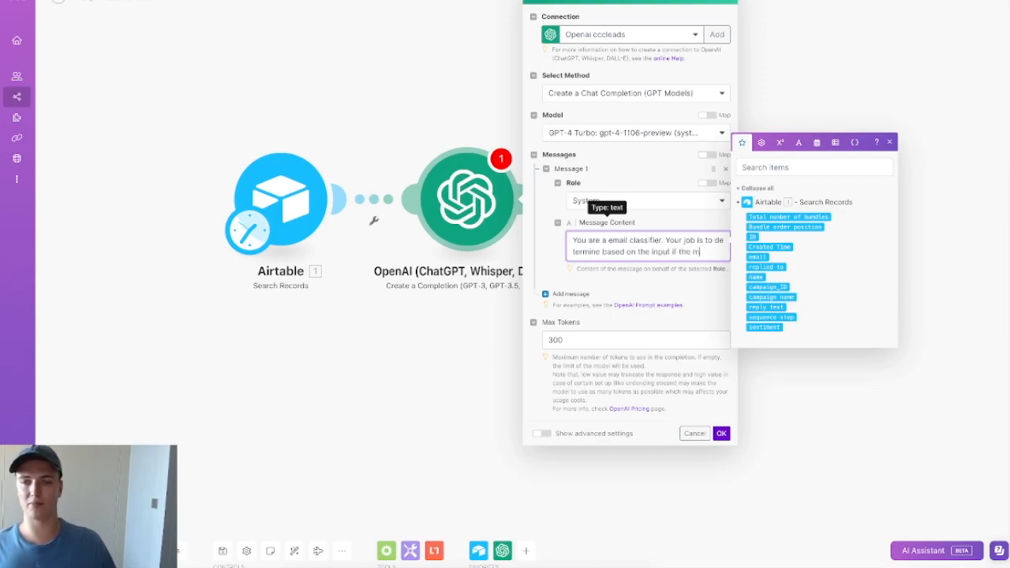
key("BackSpace")
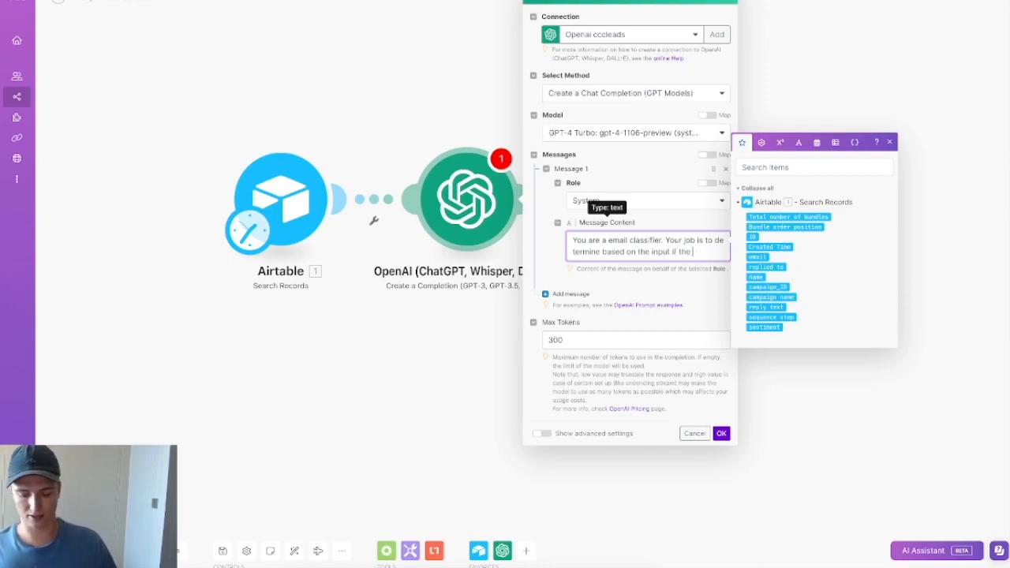
type("message")
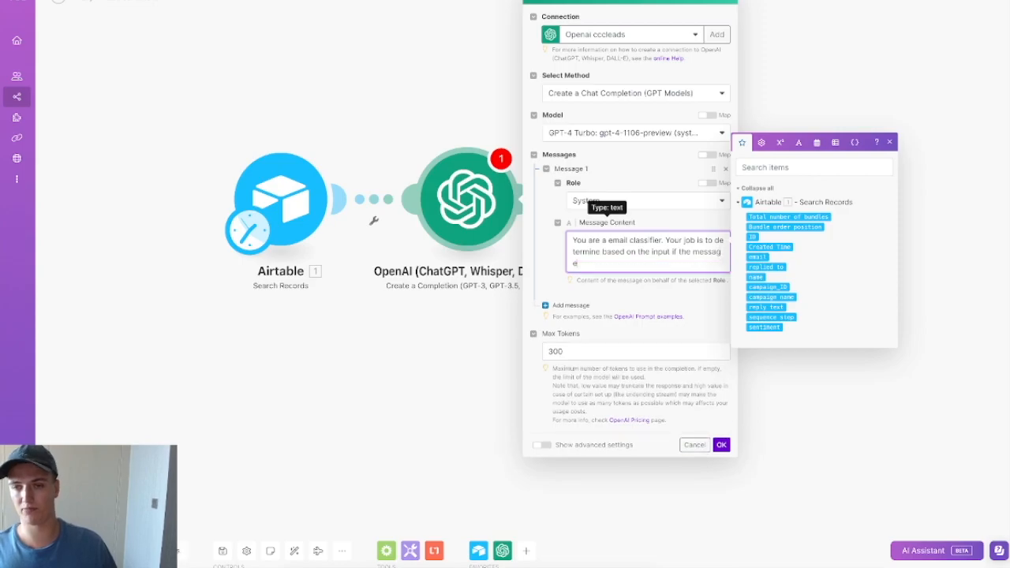
key("BackSpace")
key("BackSpace")
key("BackSpace")
key("BackSpace")
key("BackSpace")
key("BackSpace")
key("BackSpace")
type("email is")
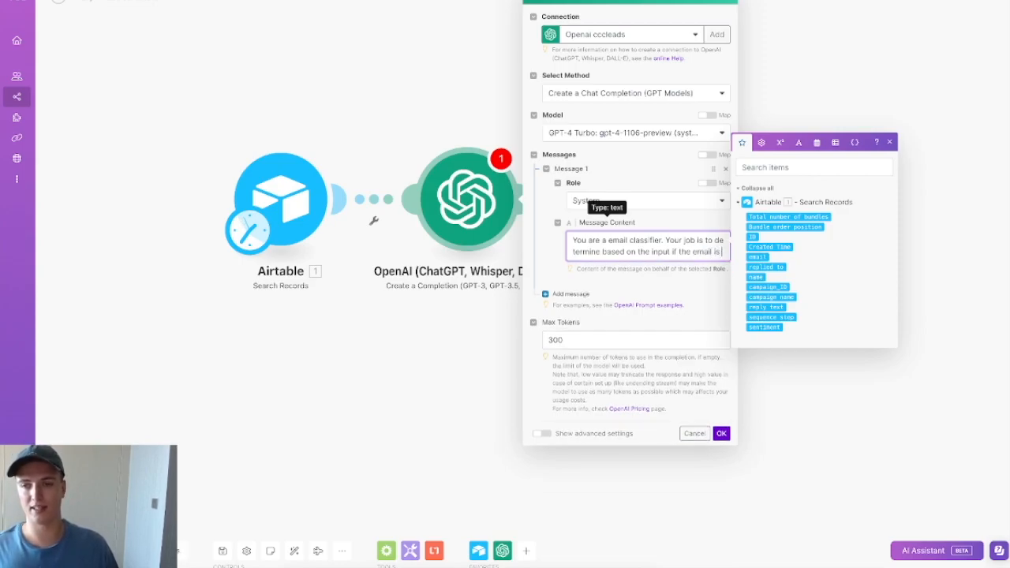
type(" positive, ne")
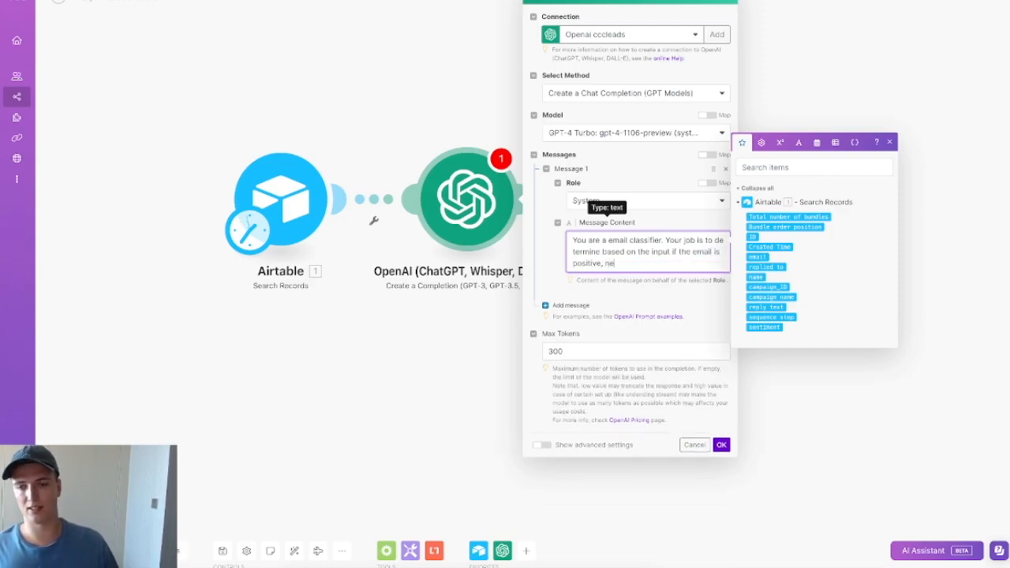
type("gative or o")
type("tt of office")
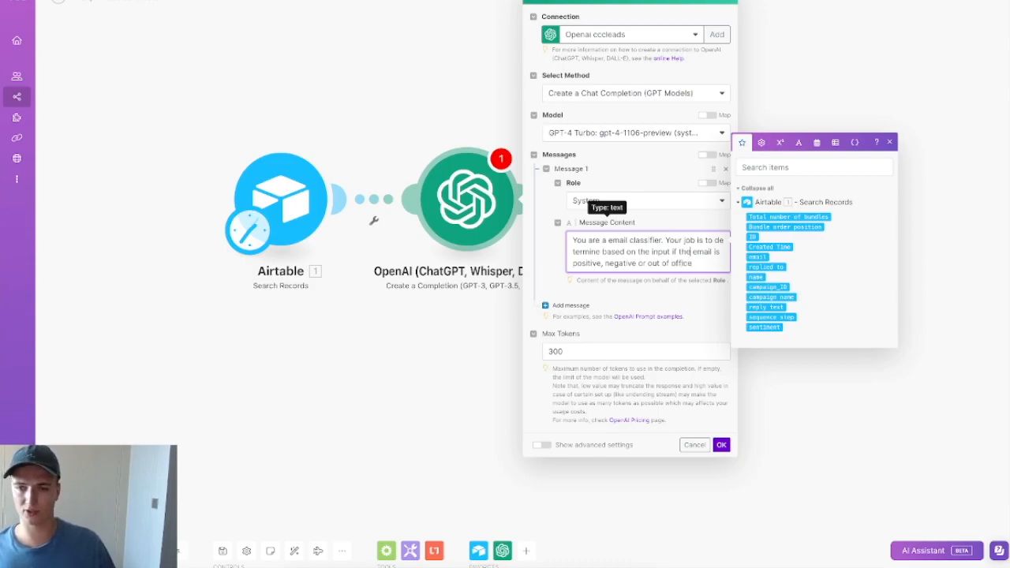
left_click(689, 251)
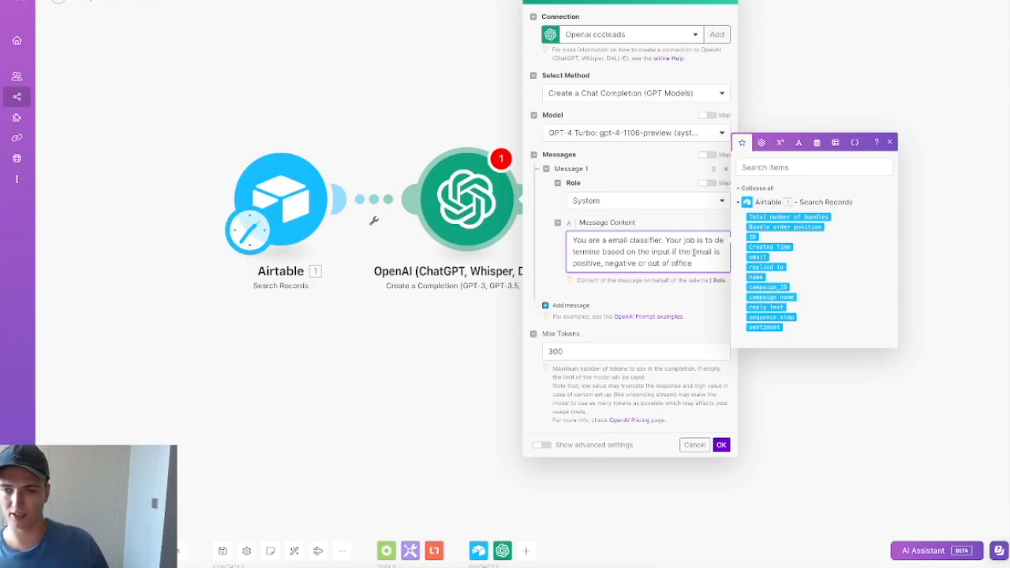
type("sender o ")
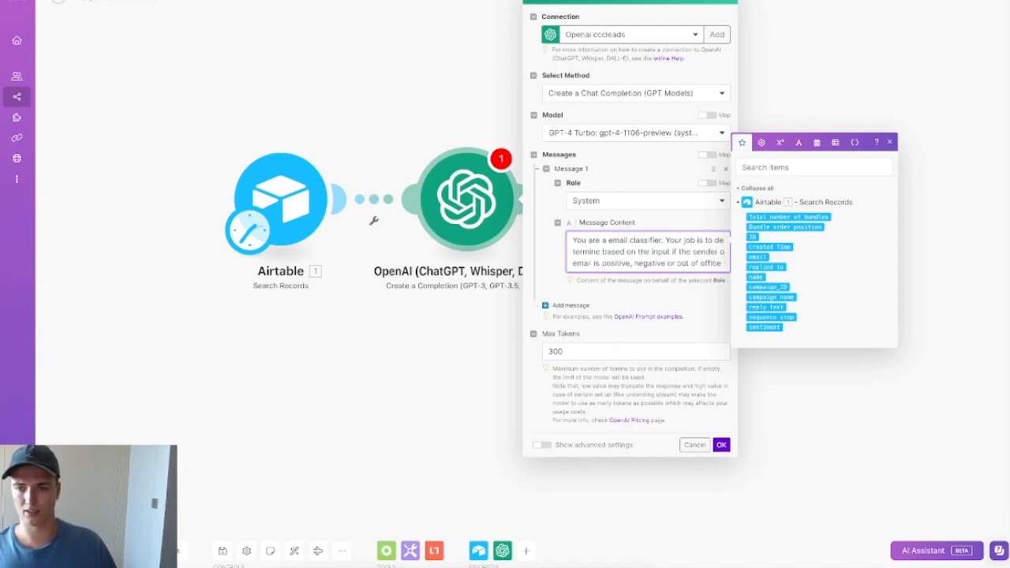
type("f the")
Step: Add the Positive definition: they ask about the product or express interest
left_click(660, 276)
key("Return")
key("Return")
type("Pos")
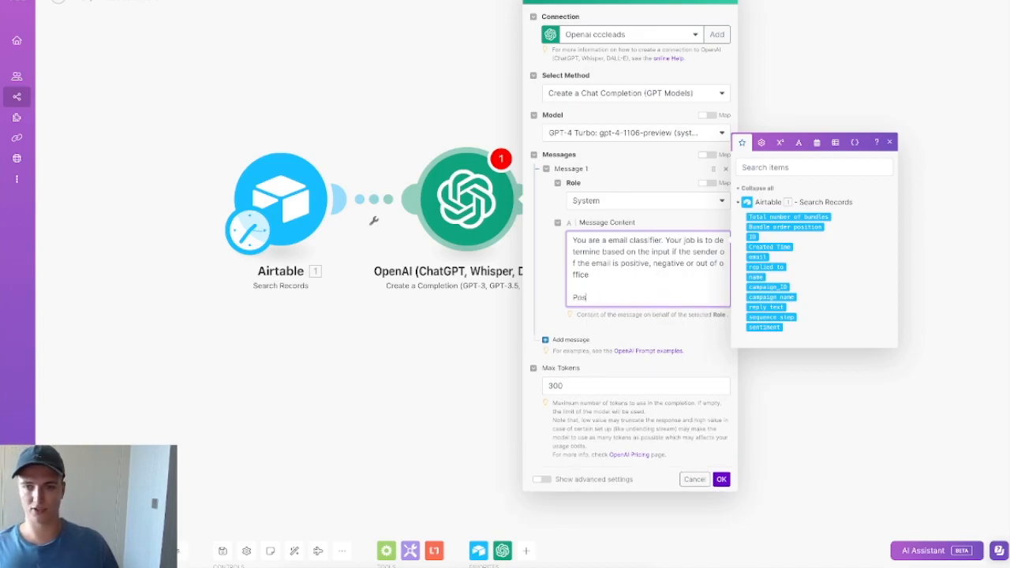
type("itive:")
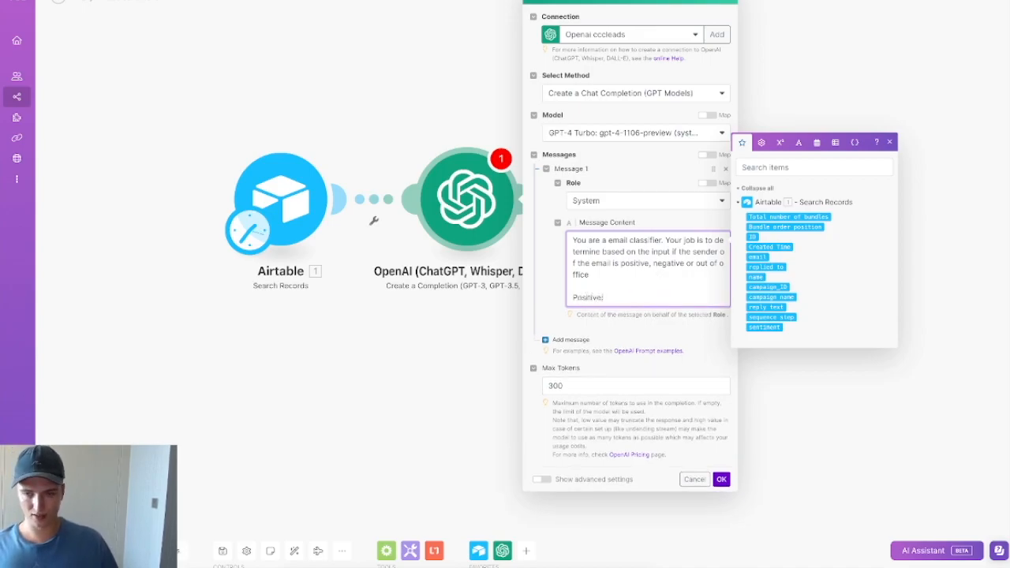
key("Return")
type("They ask a question about the ")
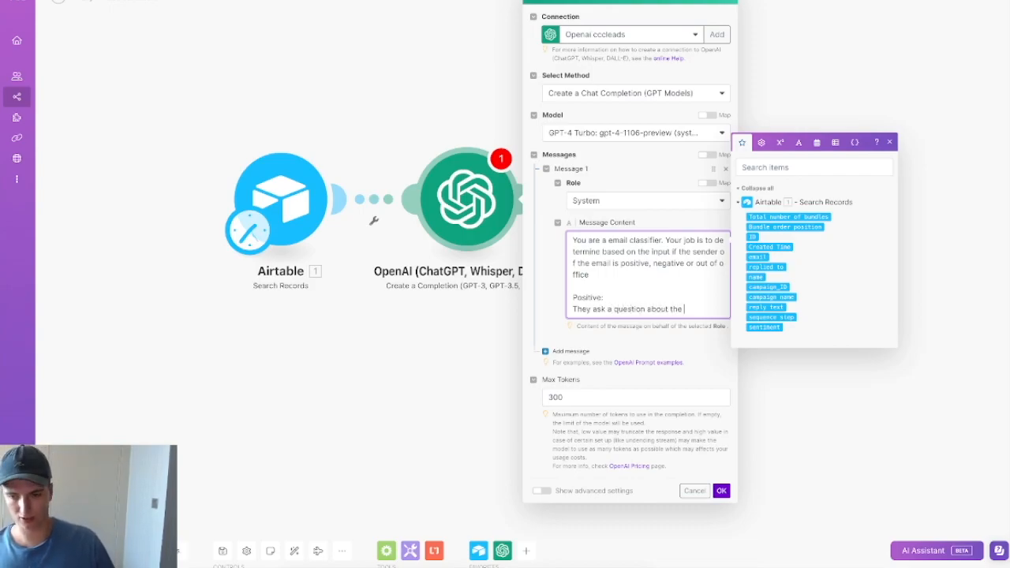
type("product or say")
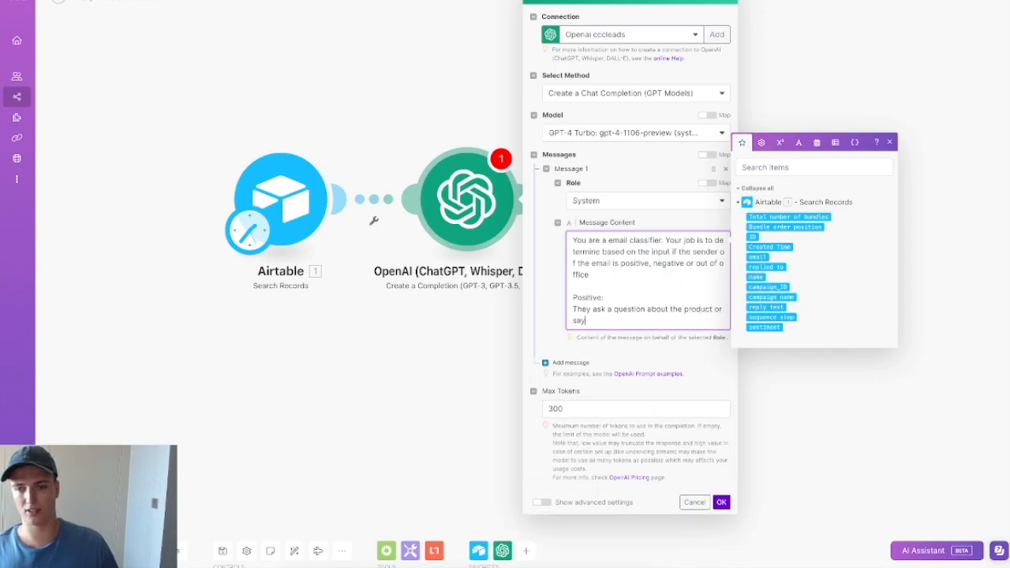
type(" something real")
type("ted to ")
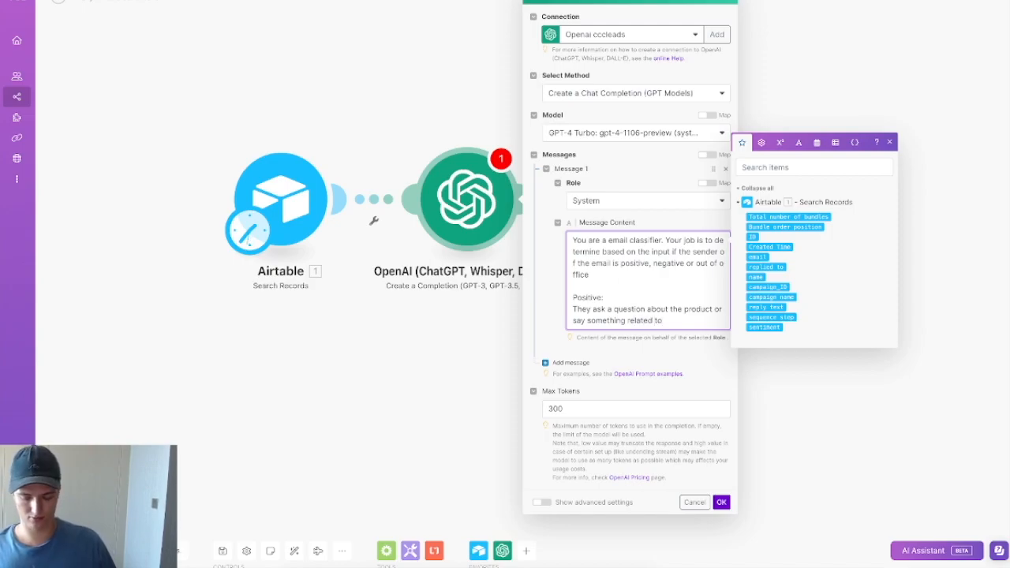
type("interested")
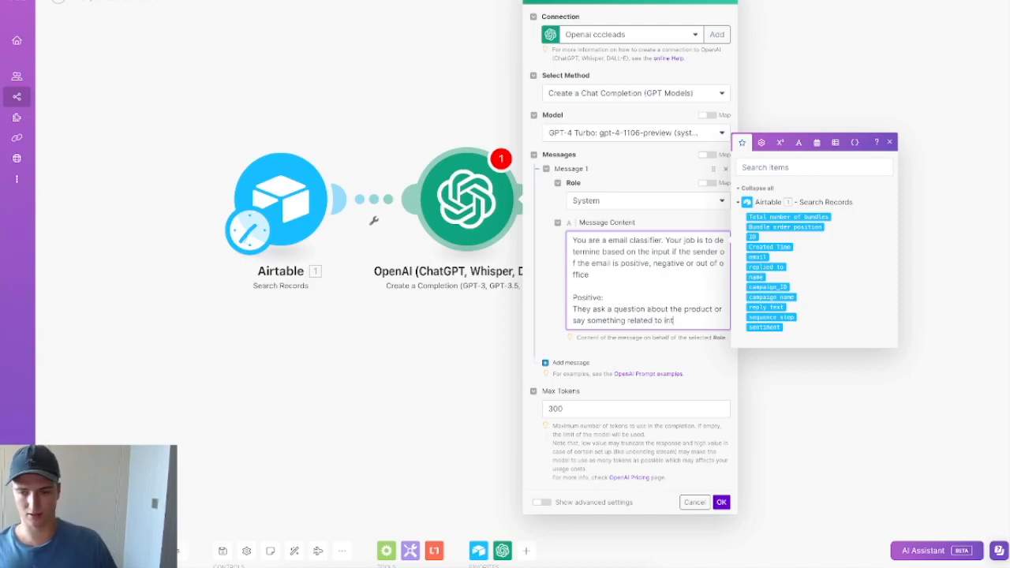
Step: Add the Negative definition: not interested or want to be unsubscribed
key("Return")
key("Return")
type("Neg")
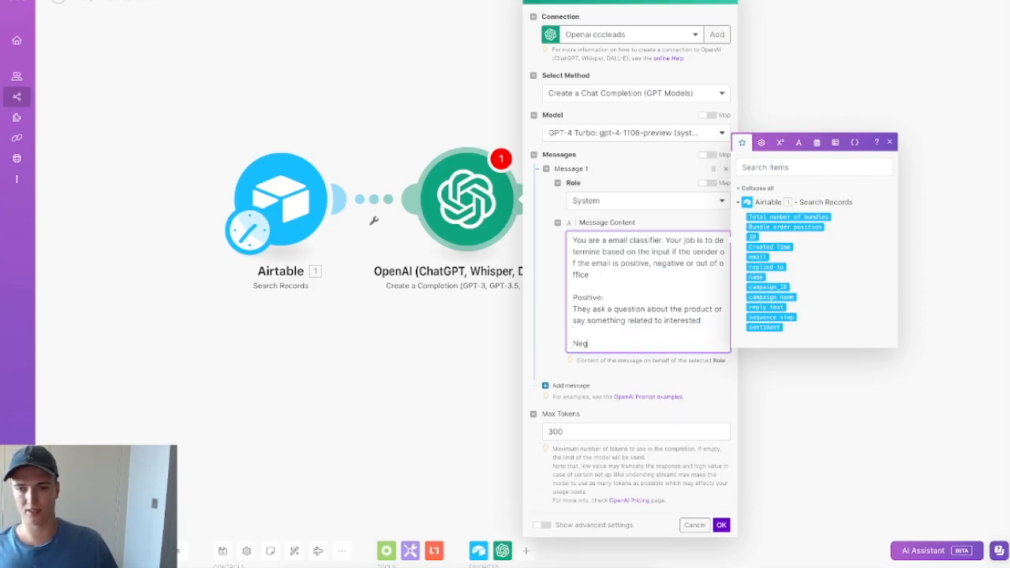
type("ative:")
key("Return")
type("They say not interested or")
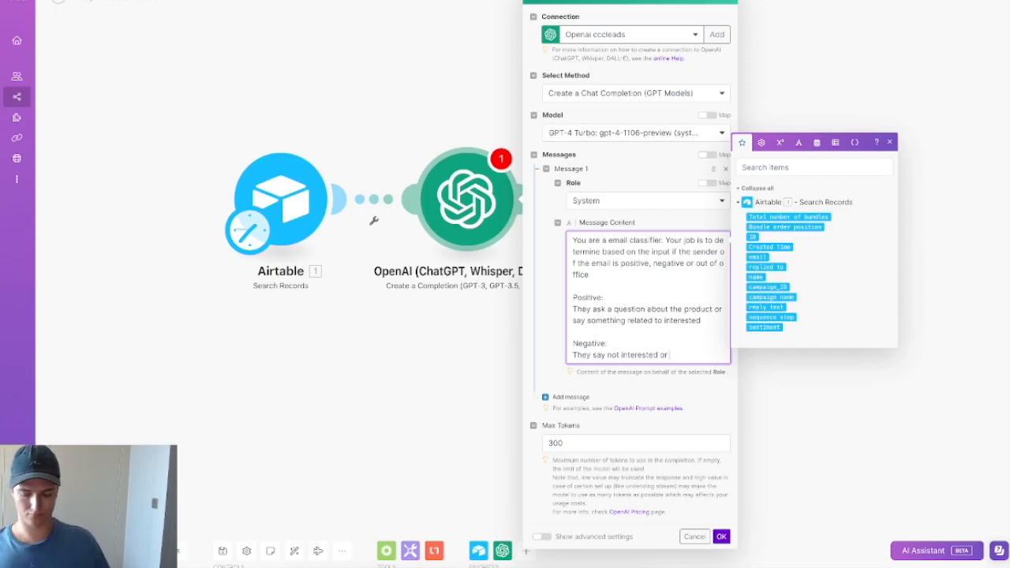
type("wis")
key("BackSpace")
type("imply th")
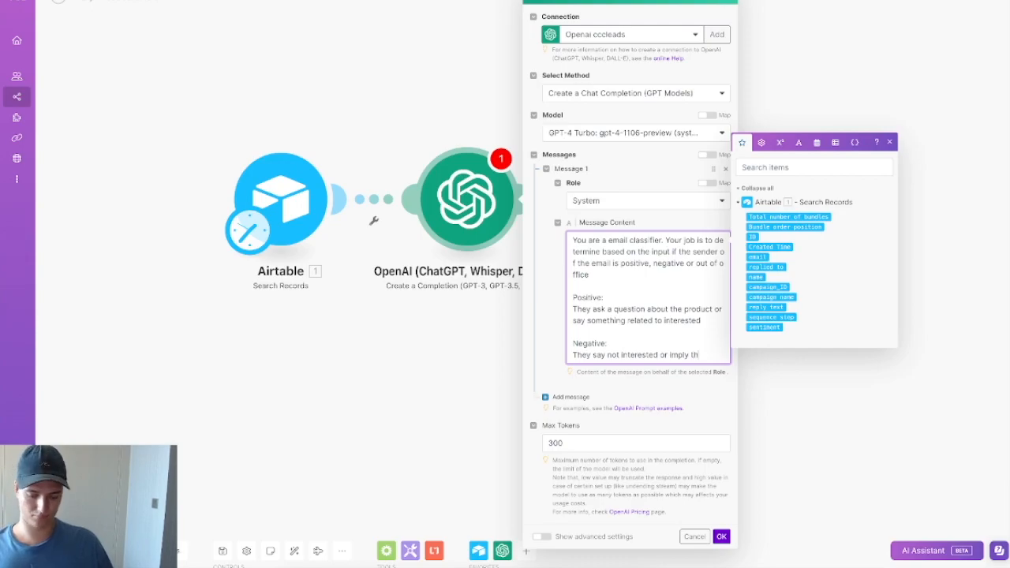
type("ey want to be")
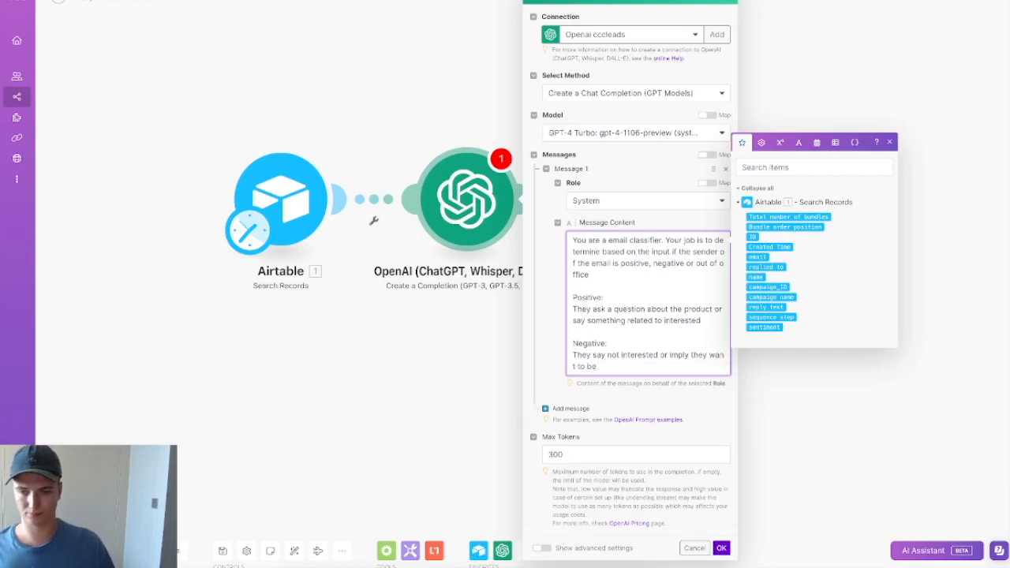
key("BackSpace")
type("nt")
type(" to be uns")
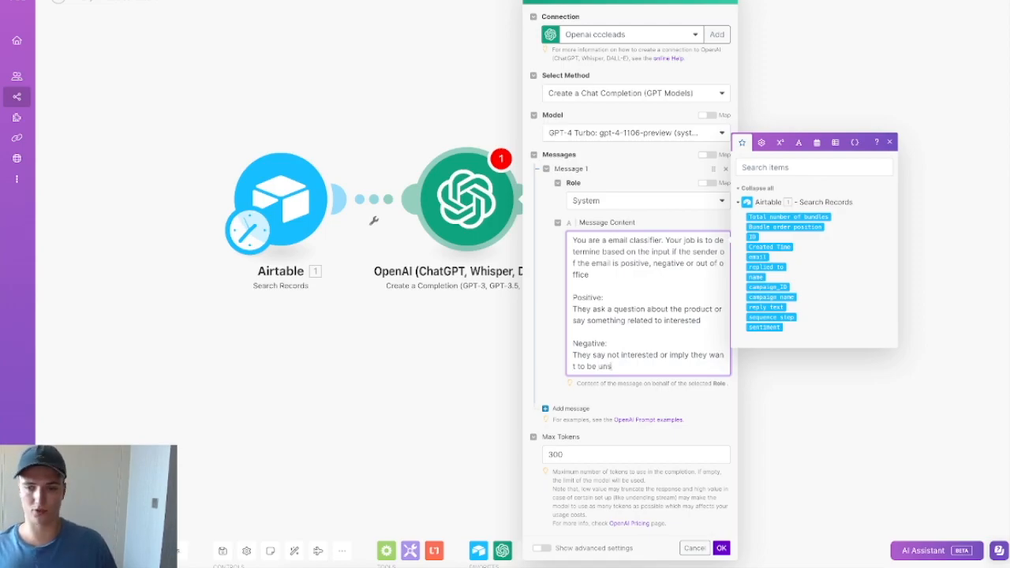
type("ubscr")
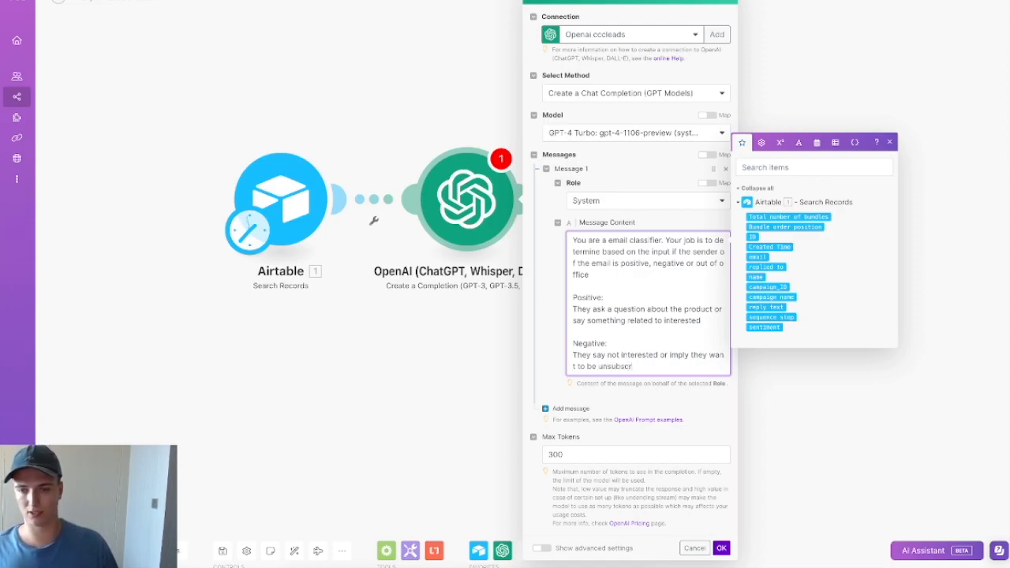
type("ibed")
Step: Add the OOO definition: an auto-responder saying they're out of office or on vacation
key("Return")
key("Return")
type("OOO:")
key("Return")
type("They")
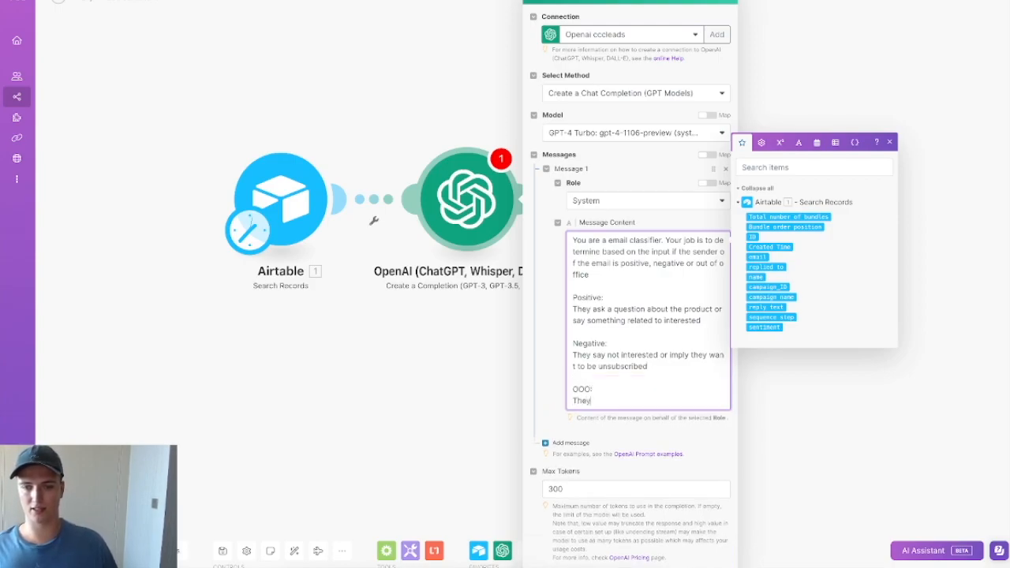
type(" send")
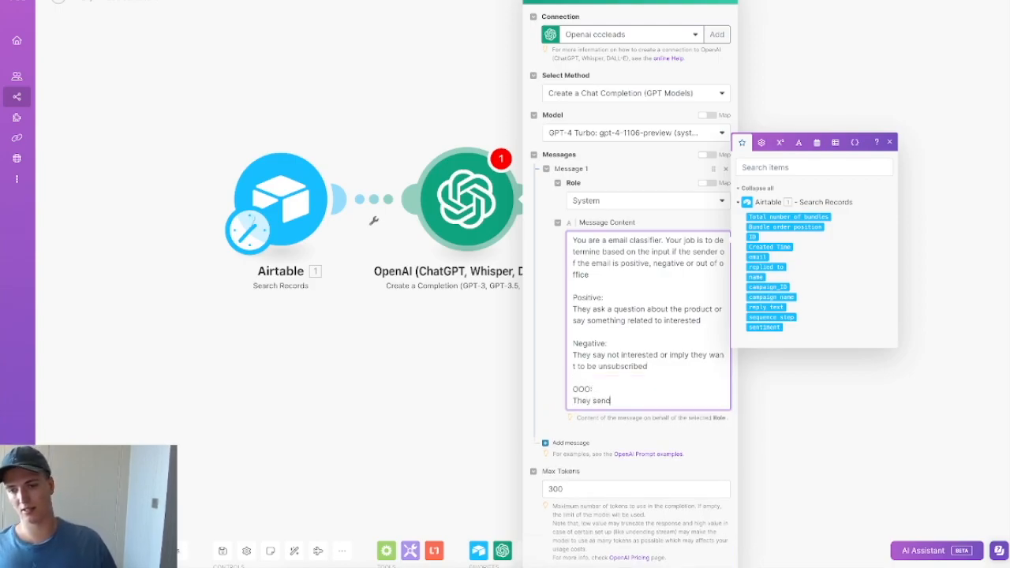
key("BackSpace")
type("t a")
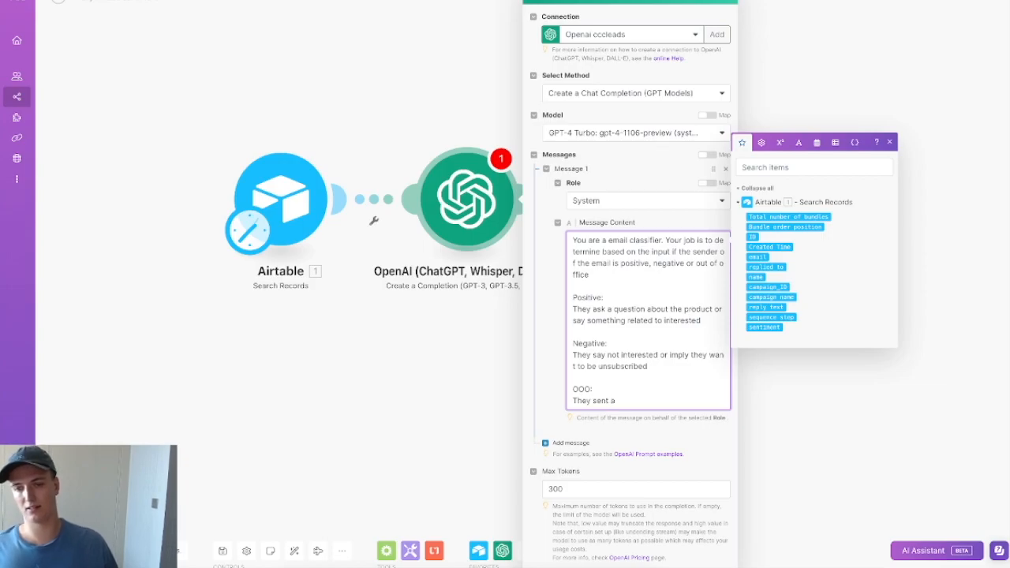
type("n auto-re")
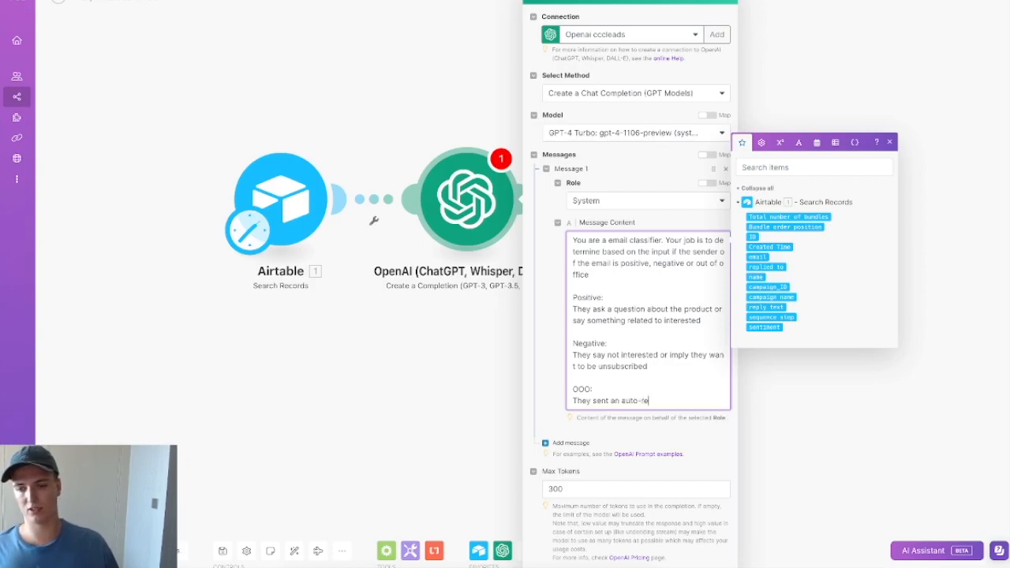
type("sponder indicating")
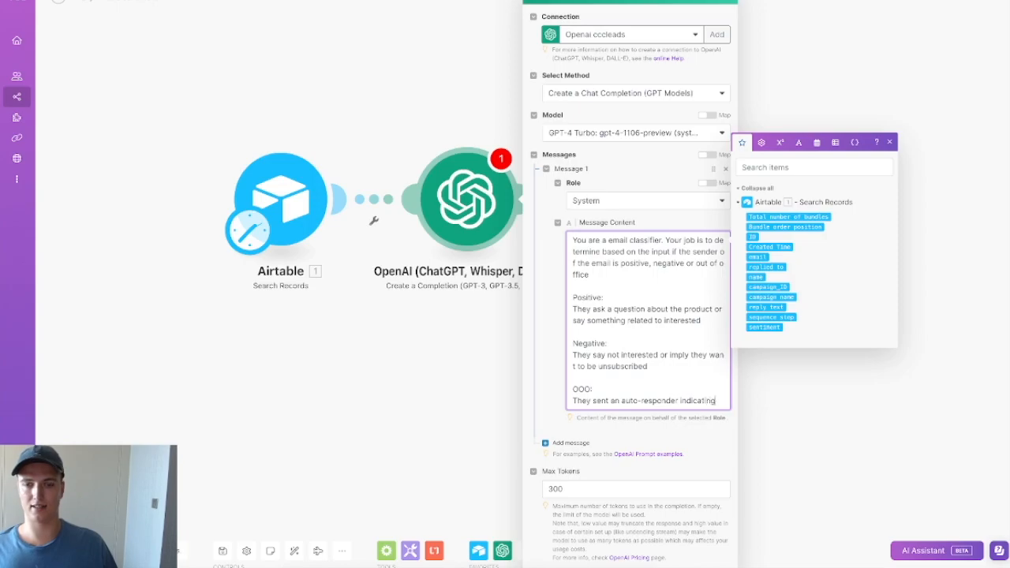
left_click(492, 562)
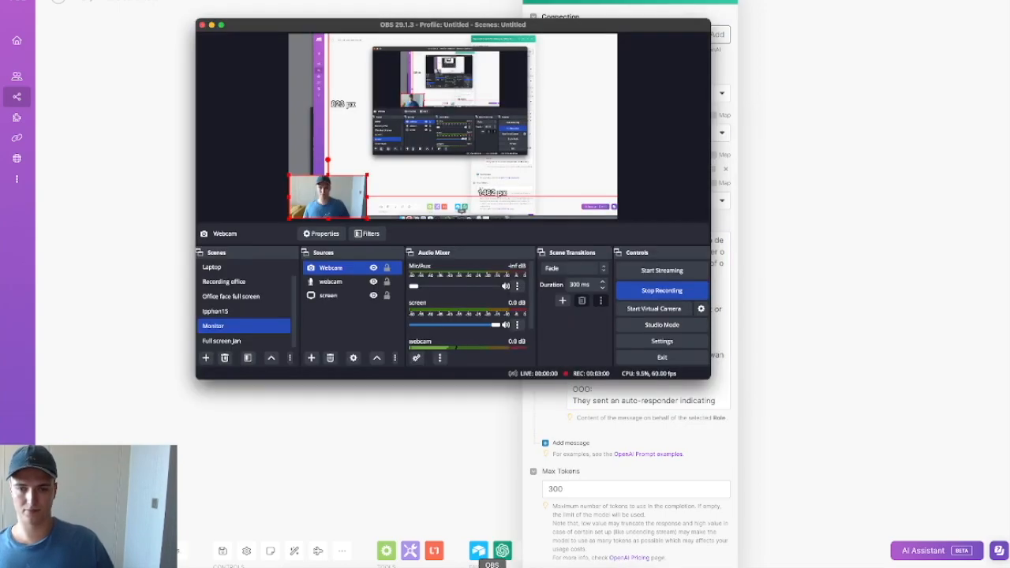
left_click(695, 466)
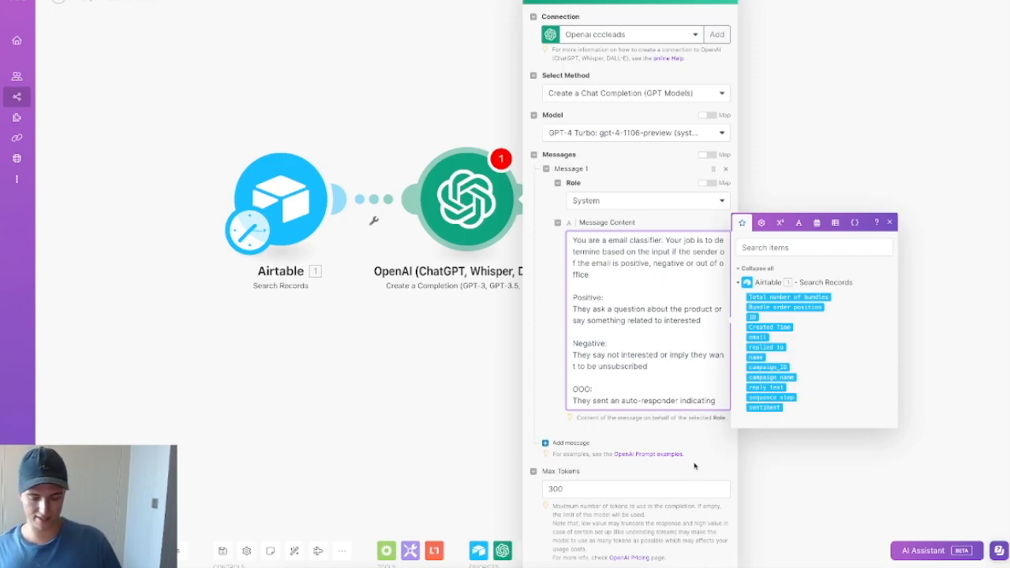
type("they are not in the office or on vaction")
Step: Append 'ONLY OUTPUT THE CATEGORY NAME' listing positive, negative, OOO, and lowercase the Positive heading
key("Return")
key("Return")
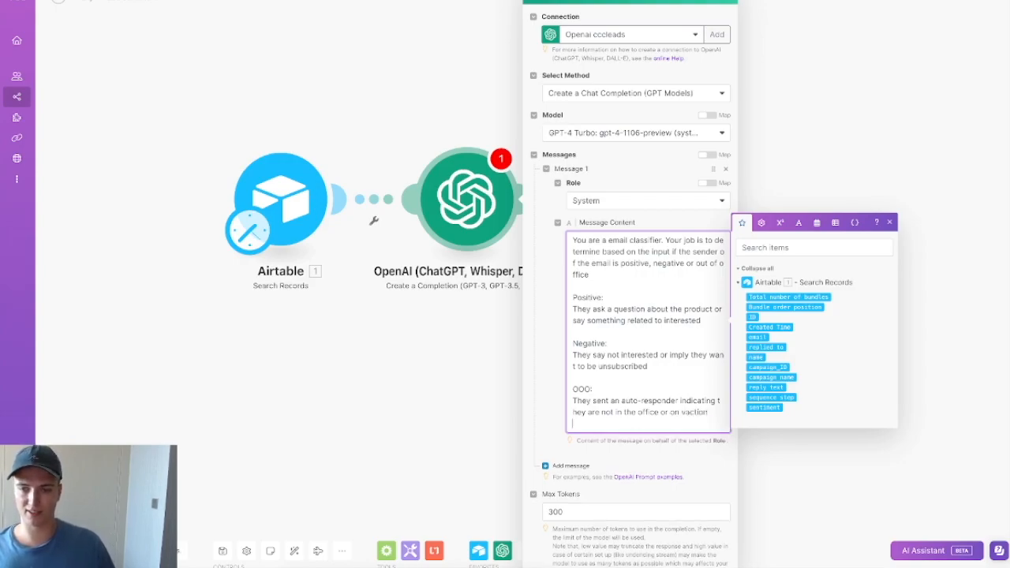
type("ONLY OUYP")
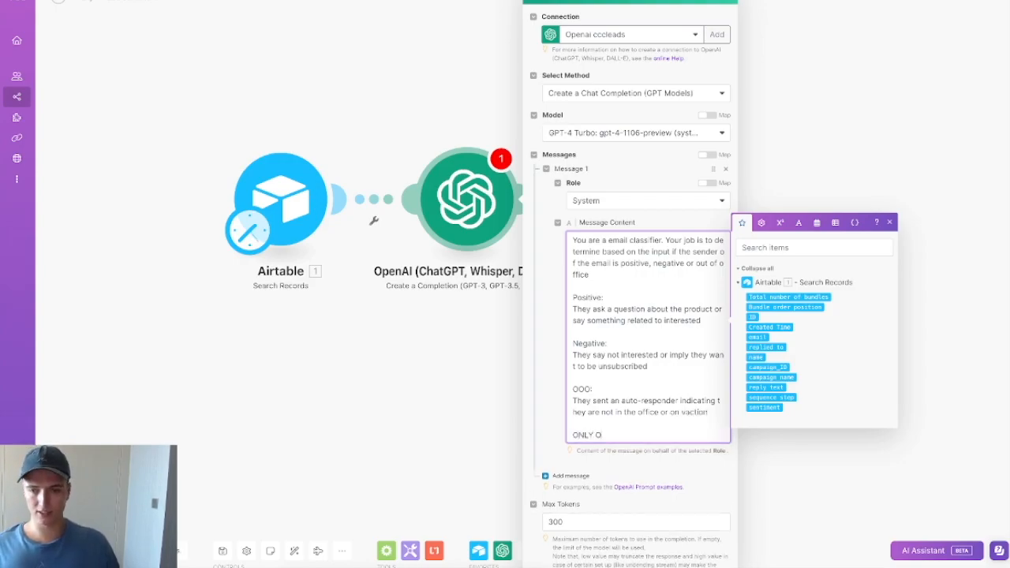
key("BackSpace")
key("BackSpace")
type("TPU")
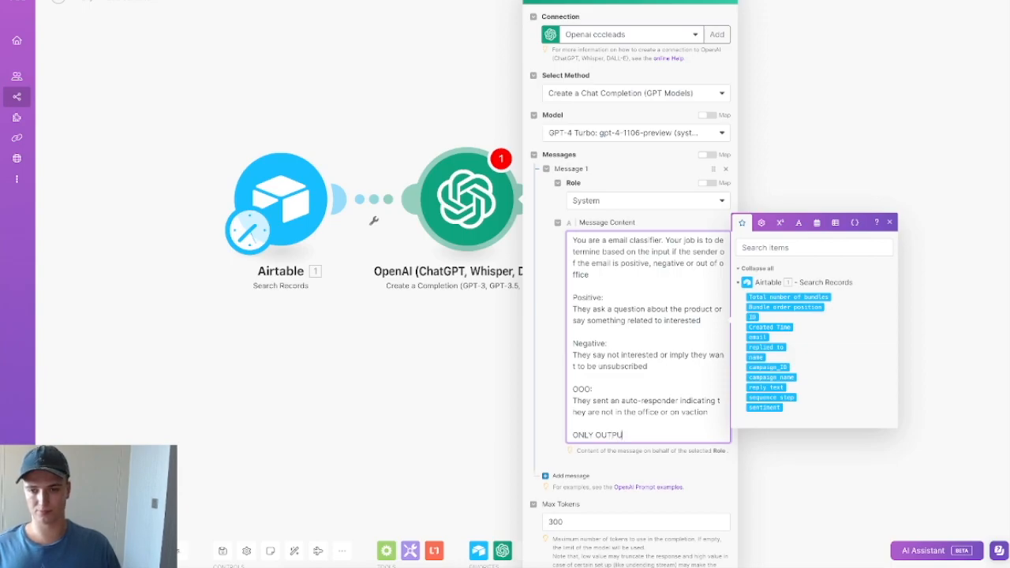
type("T THE CATEGORU")
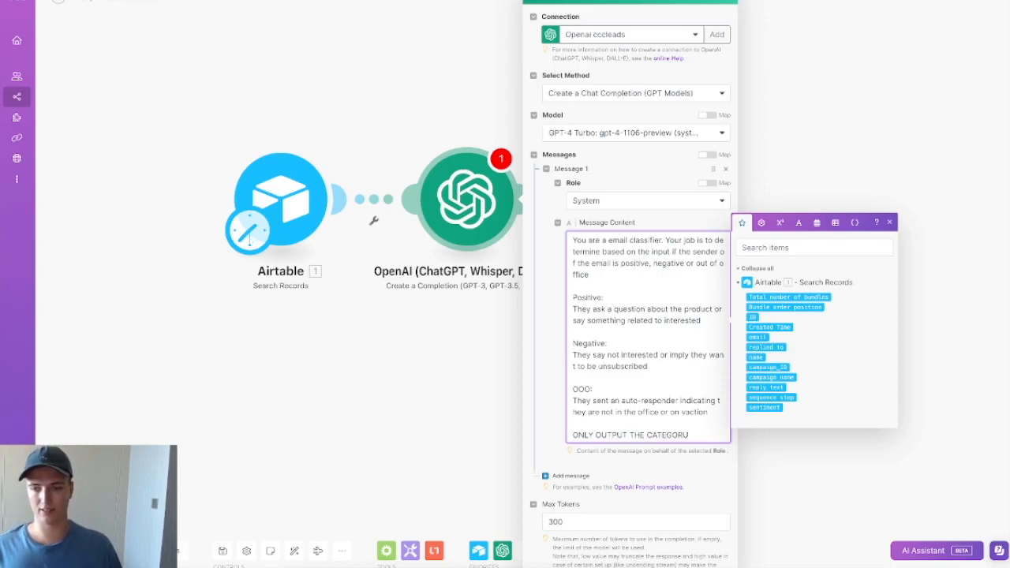
key("BackSpace")
type("Y NAME")
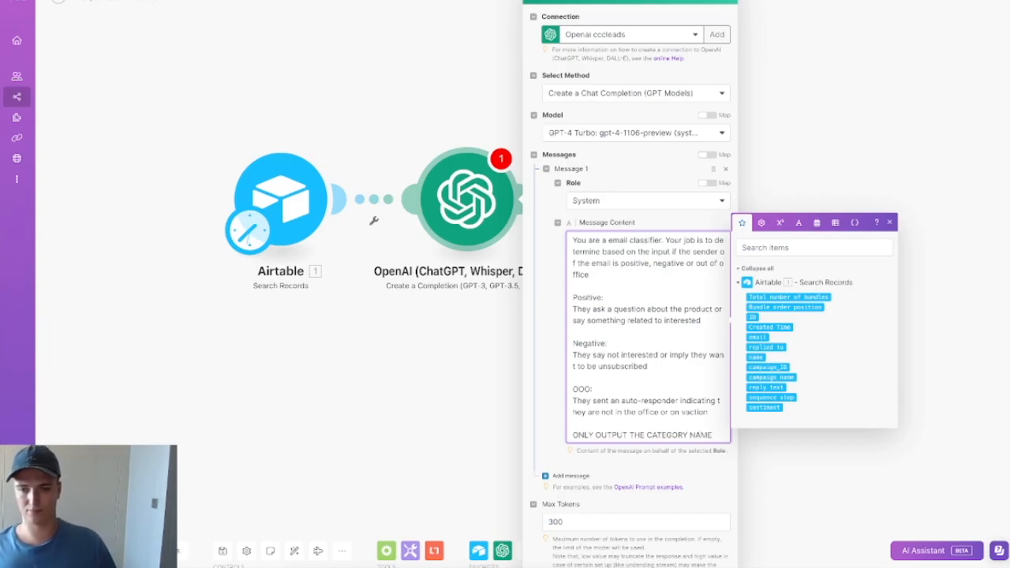
key("Return")
type("positive")
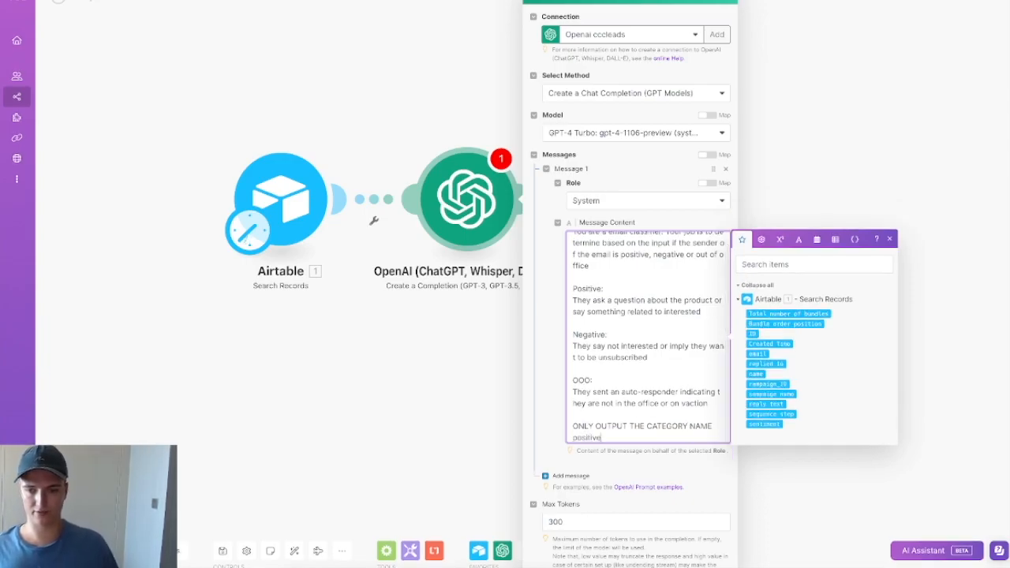
key("Return")
type("negative")
key("Return")
type("ooo")
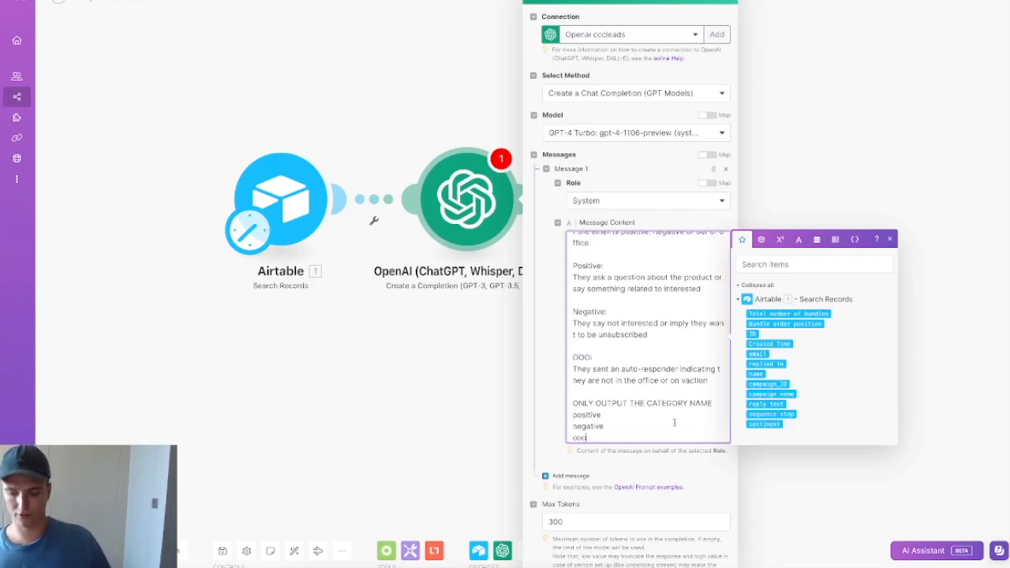
key("shift+Home")
type("OOO")
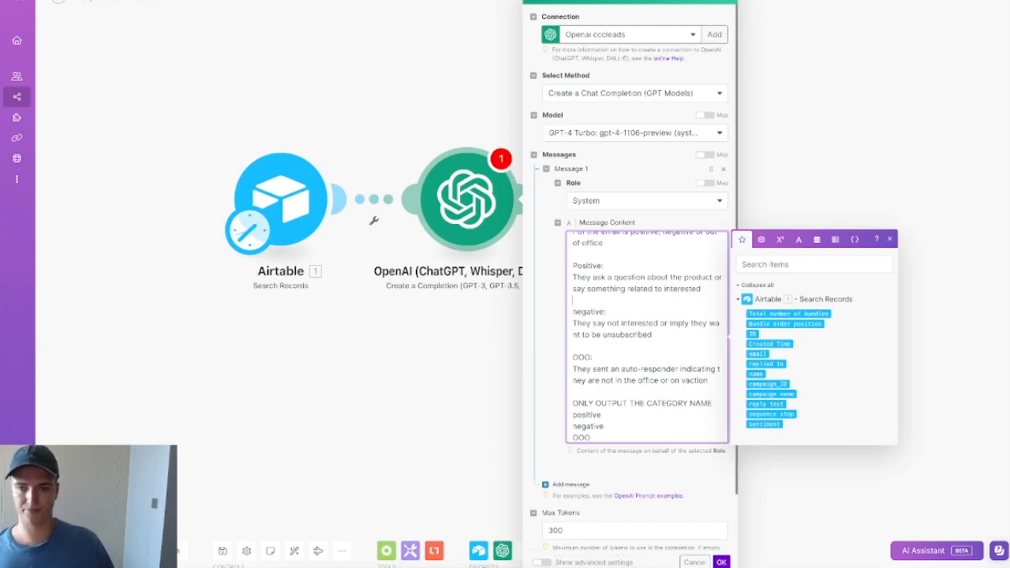
key("BackSpace")
type("p")
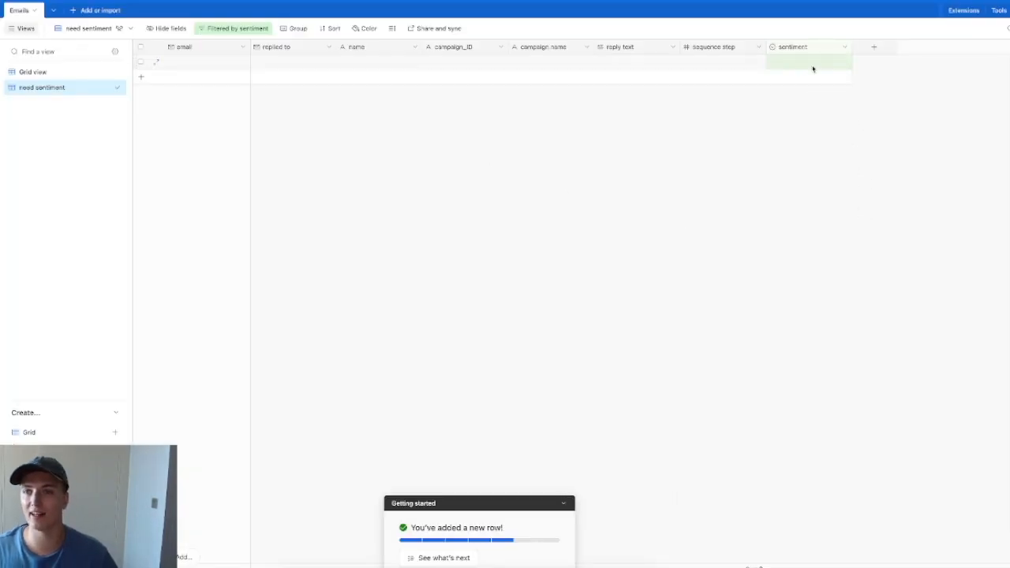
Step: Edit the sentiment field so its Positive and Negative options become lowercase positive and negative
left_click(813, 62)
left_click(813, 62)
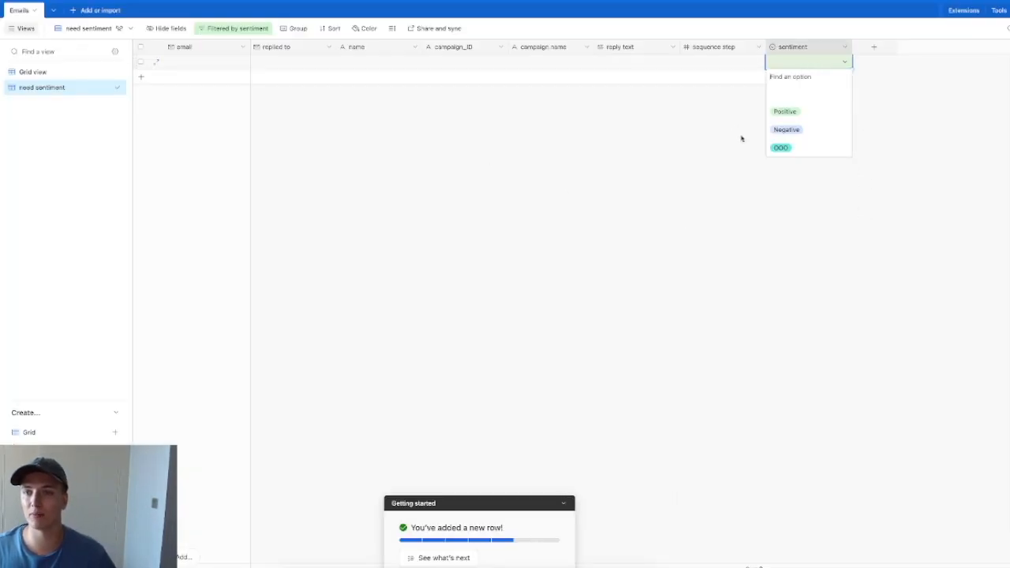
left_click(846, 46)
left_click(804, 69)
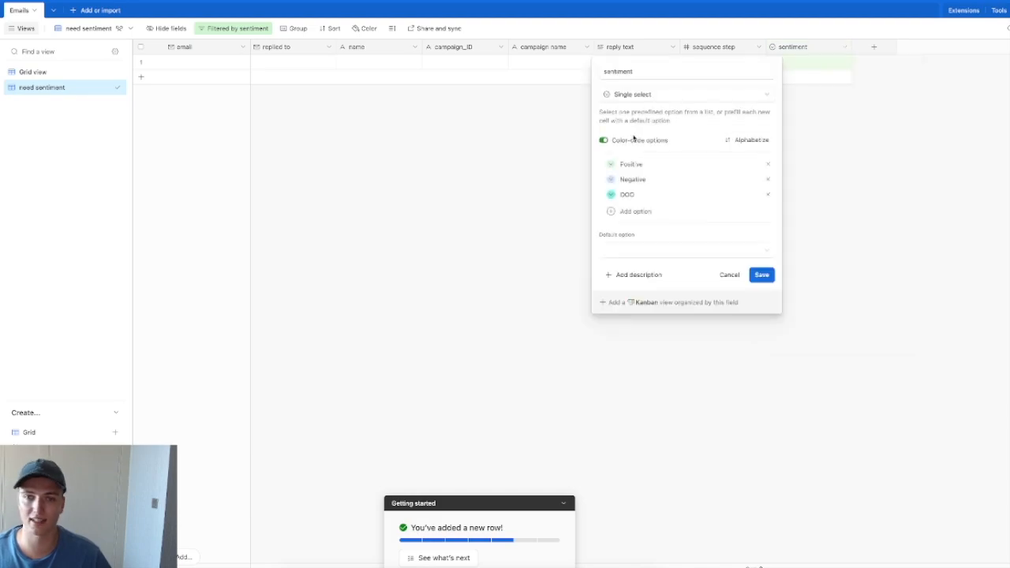
left_click(620, 164)
key("Delete")
type("p")
left_click(642, 180)
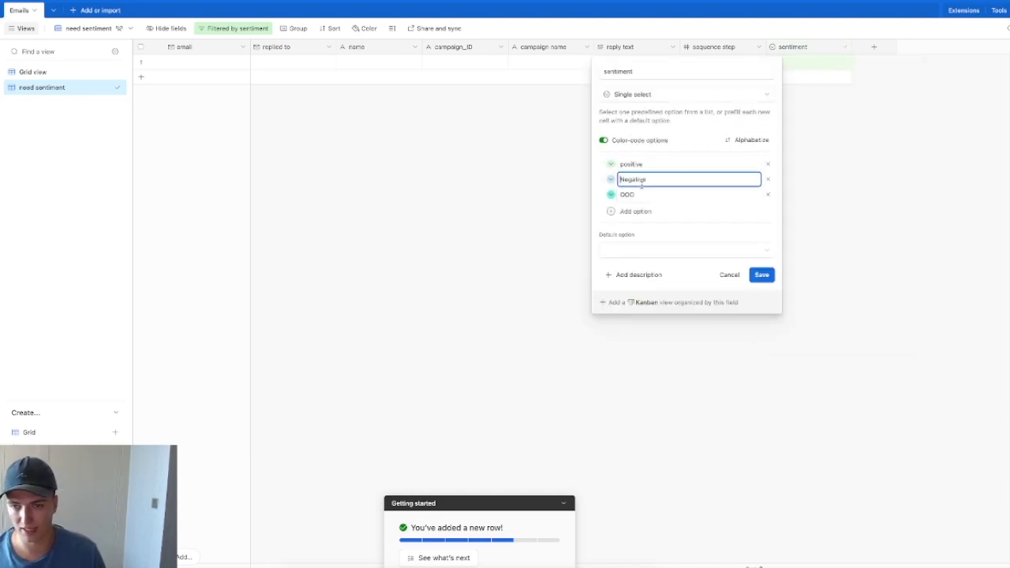
key("Delete")
type("n")
left_click(764, 275)
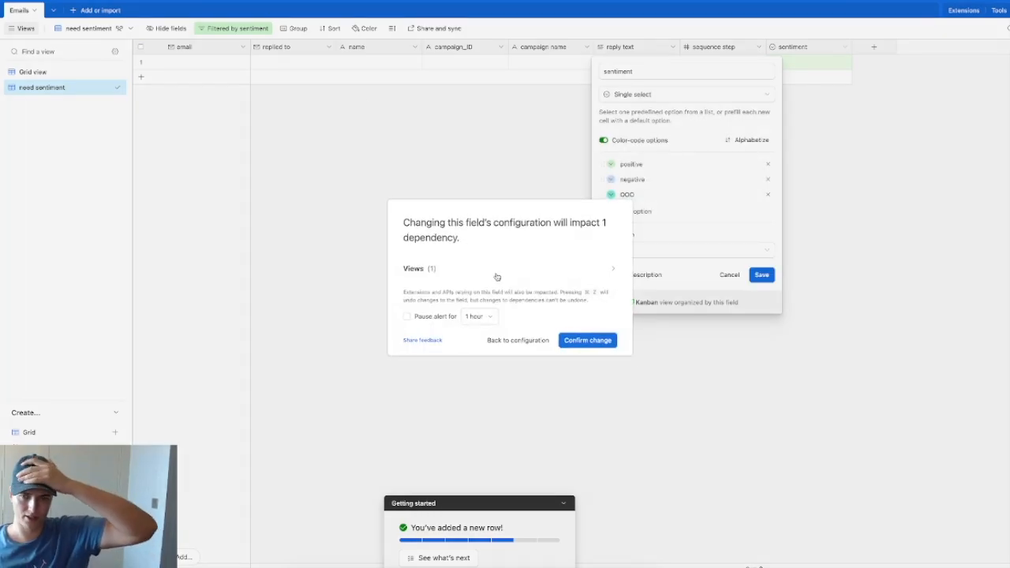
left_click(576, 339)
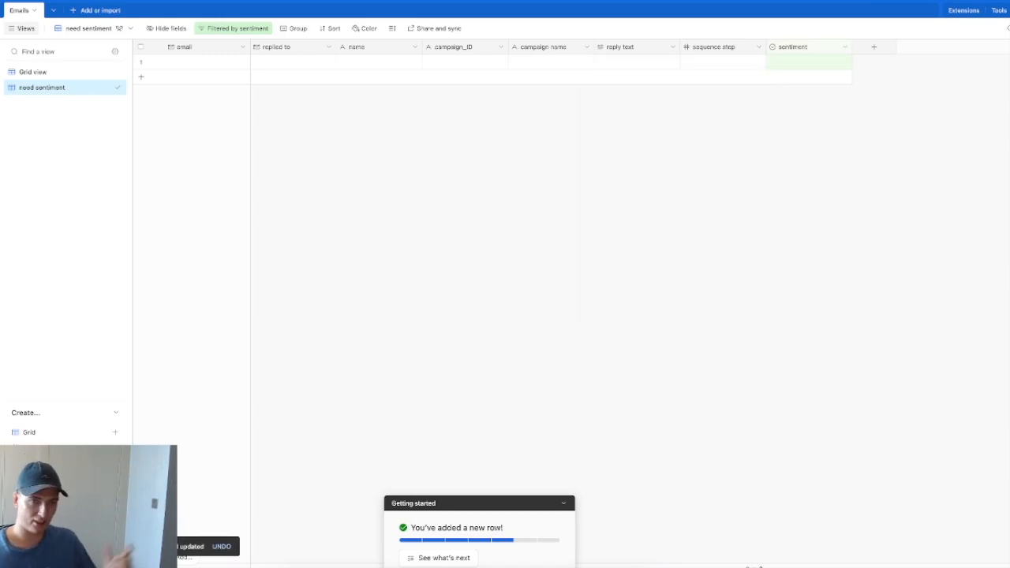
key("ctrl+Tab")
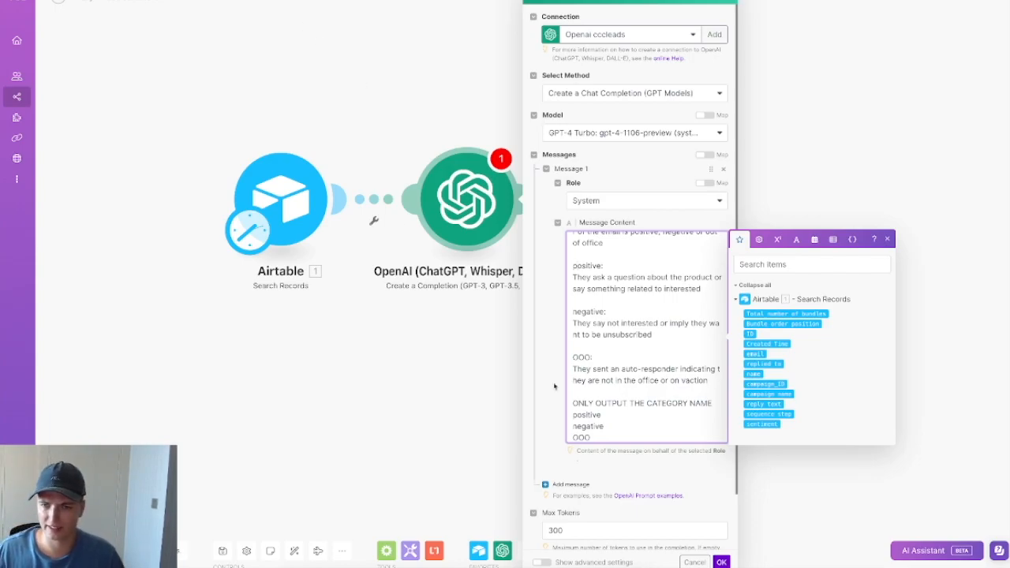
Step: Add a Message 2 entry below the system prompt, leaving its role unset
scroll(636, 371, "up", 2)
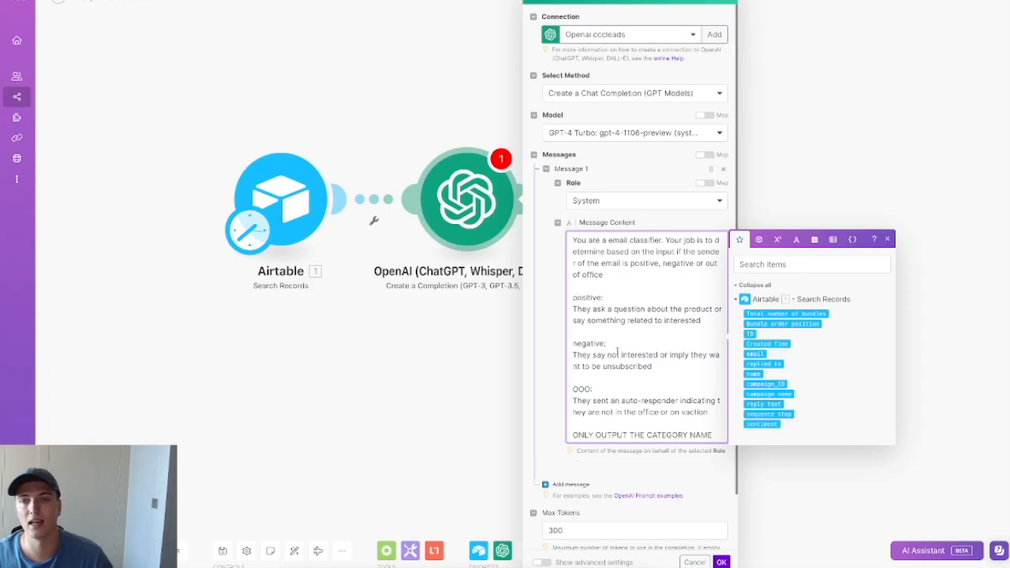
scroll(623, 355, "down", 1)
scroll(632, 348, "up", 1)
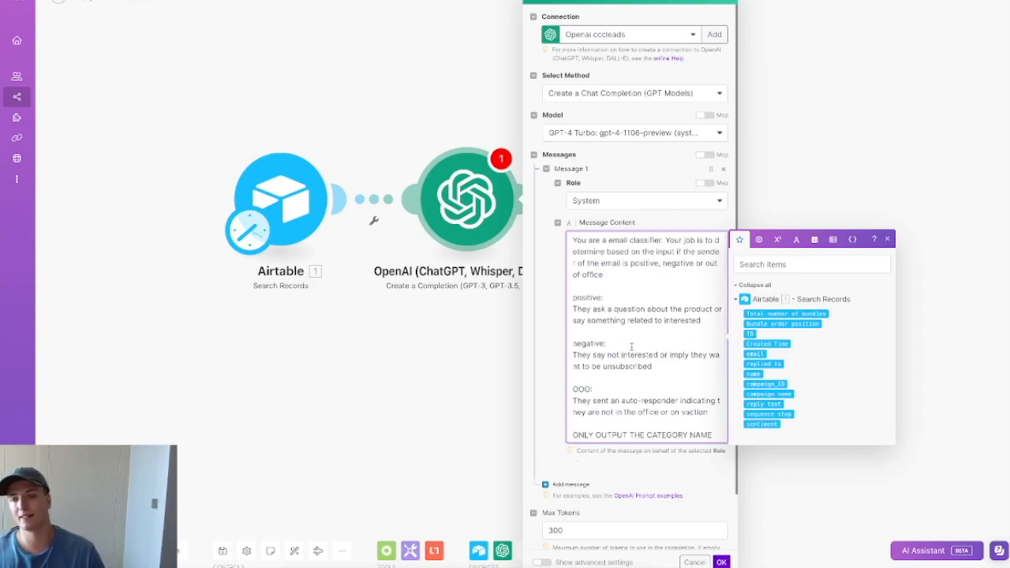
left_click(660, 483)
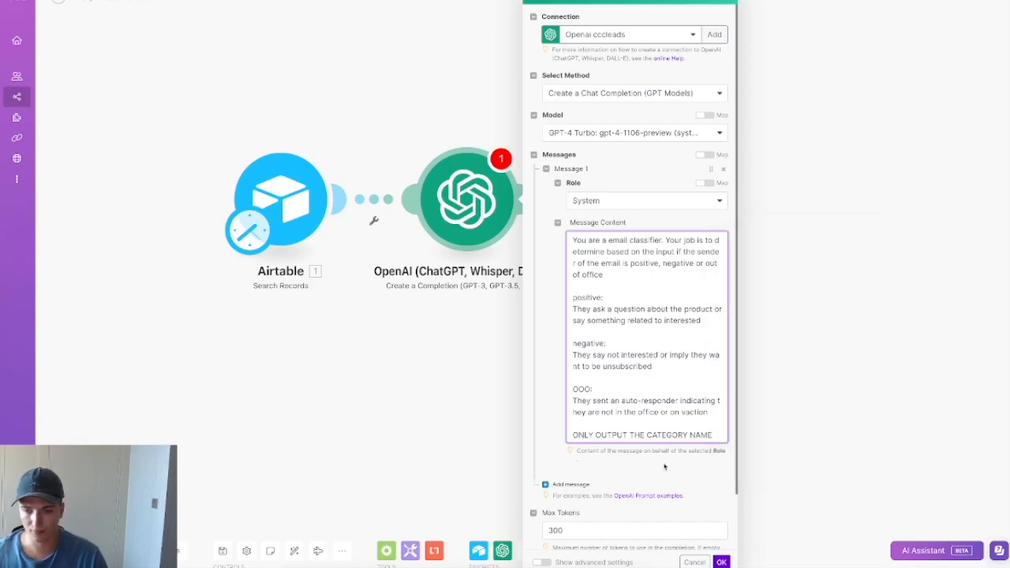
scroll(619, 467, "down", 1)
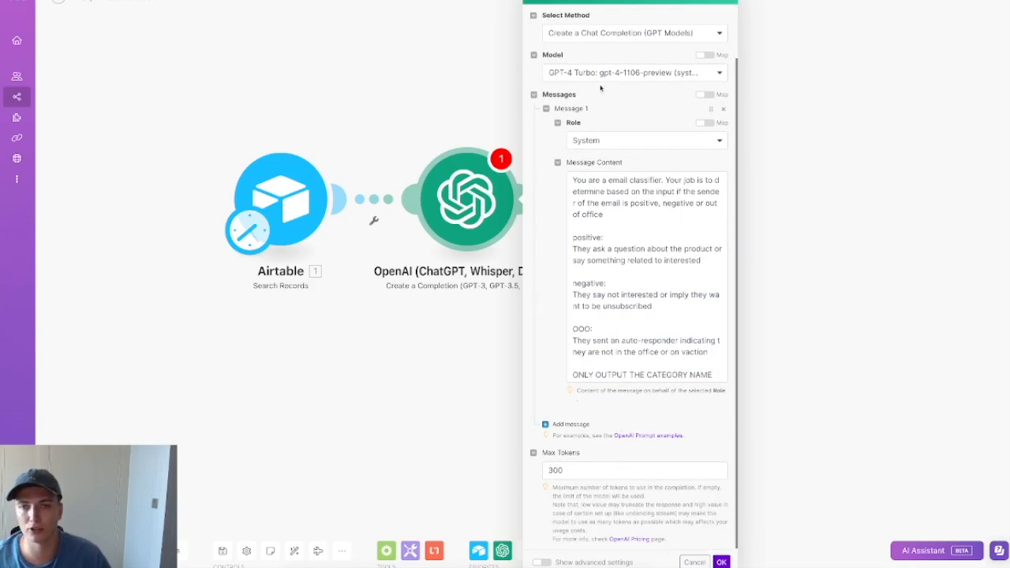
left_click(574, 424)
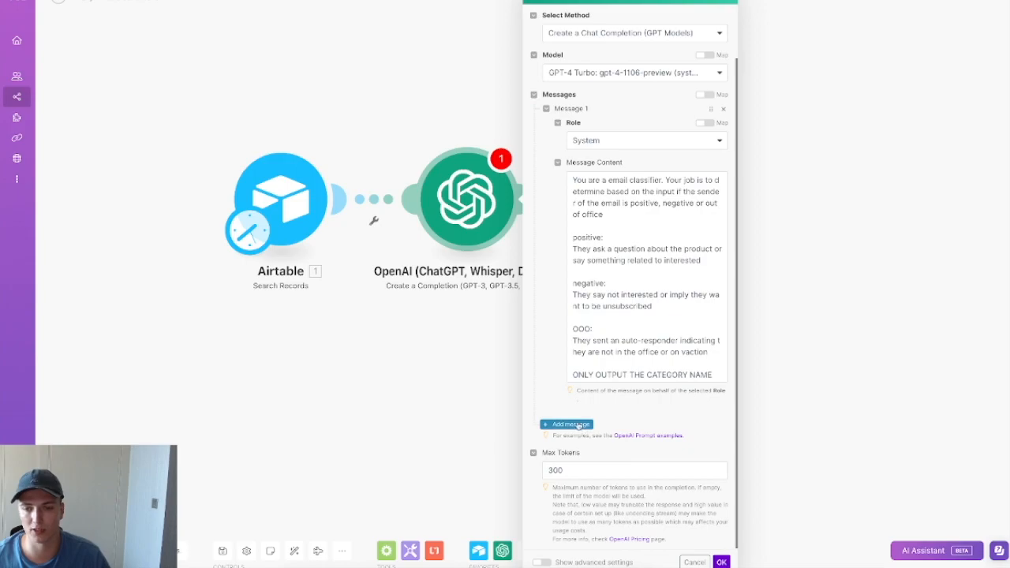
scroll(602, 387, "down", 2)
scroll(602, 387, "up", 3)
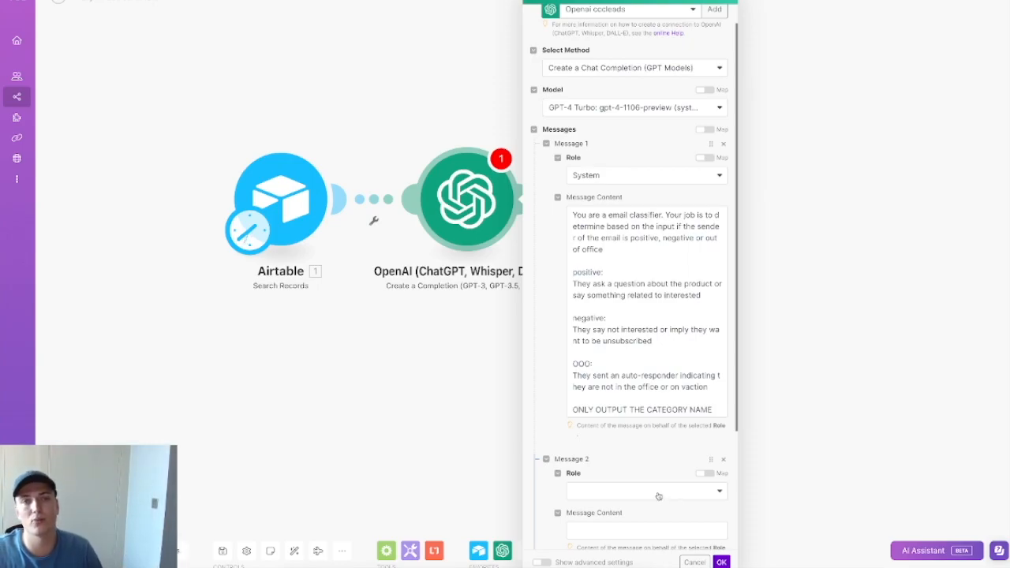
scroll(658, 482, "down", 2)
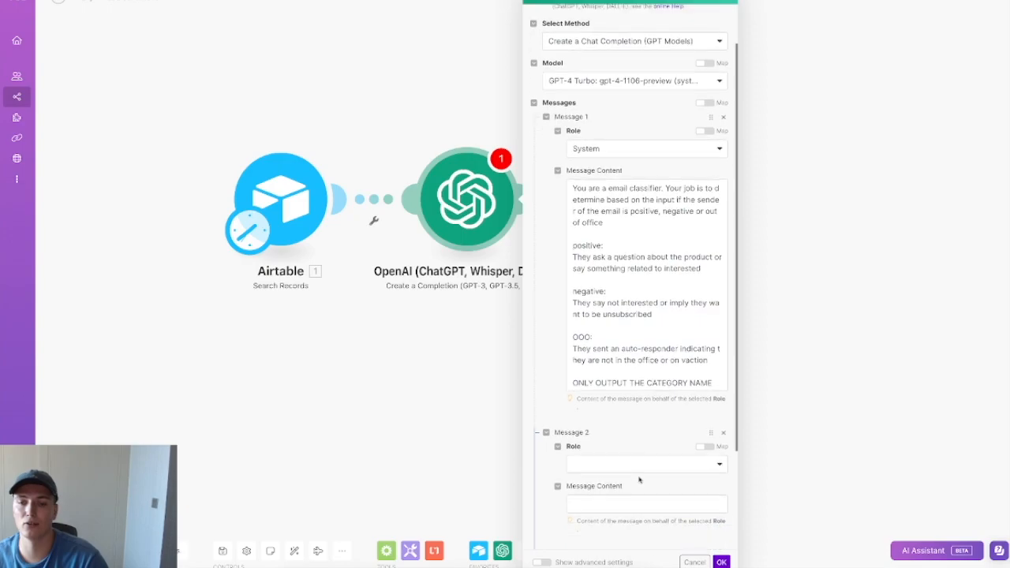
left_click(649, 434)
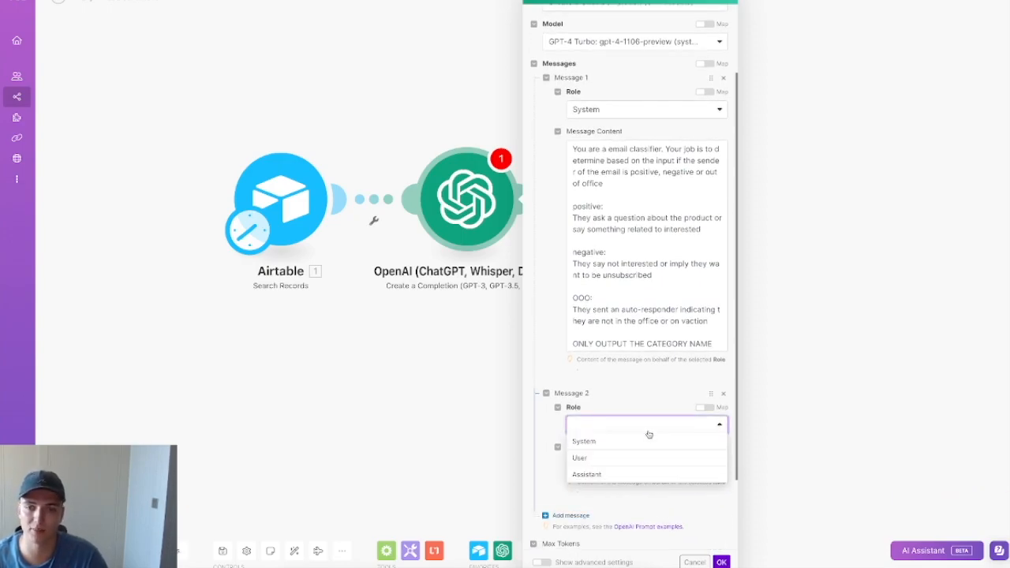
left_click(648, 404)
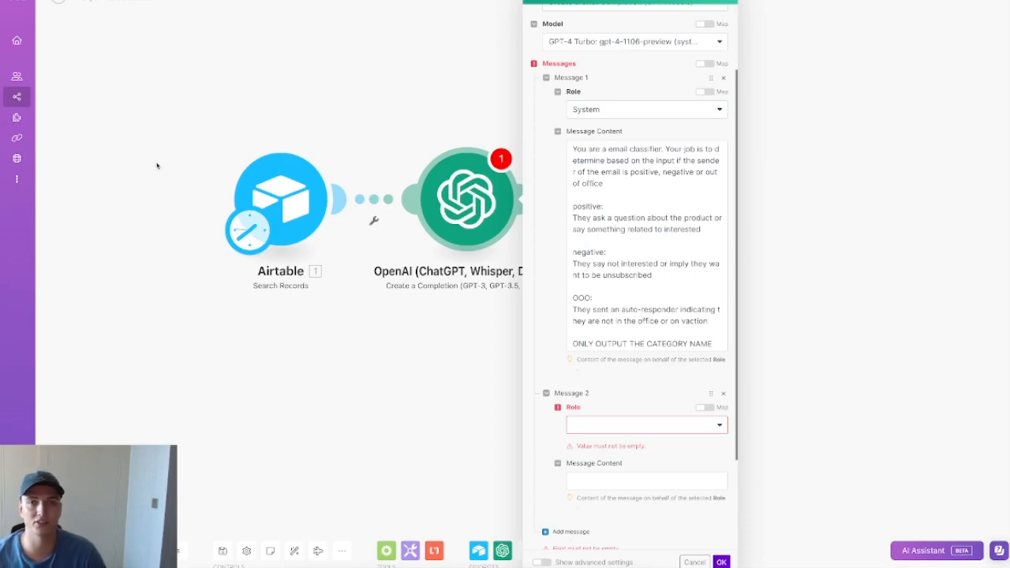
left_click(495, 567)
left_click(253, 340)
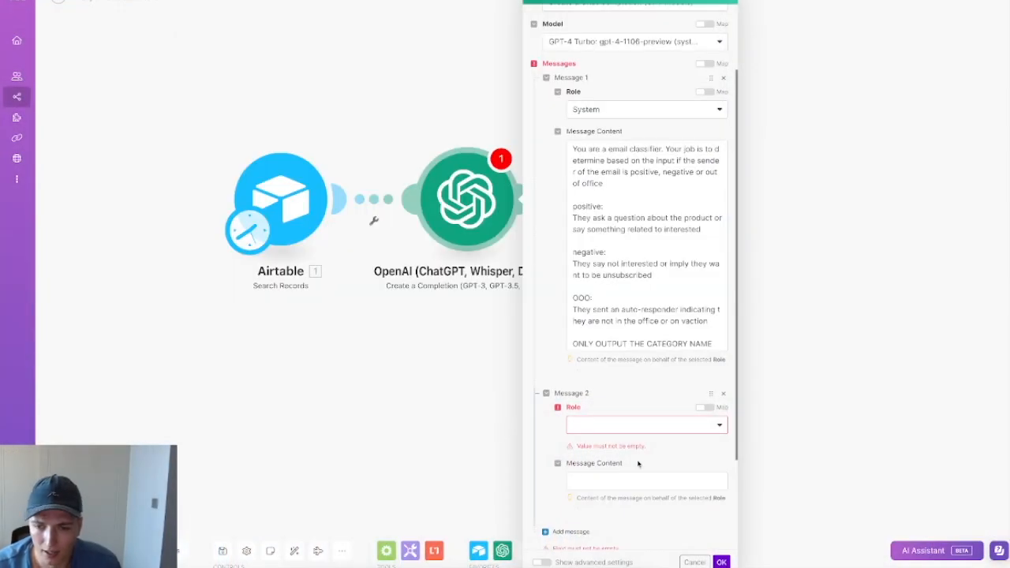
Step: Set Message 2's role to User and map the Airtable 1. email field into its content
scroll(638, 464, "down", 2)
left_click(652, 355)
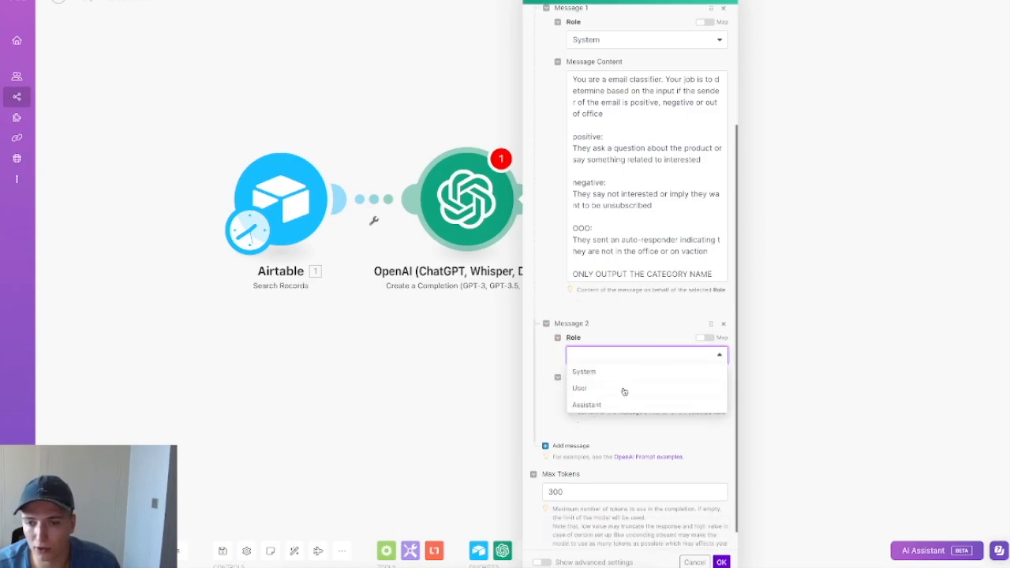
left_click(624, 392)
left_click(624, 398)
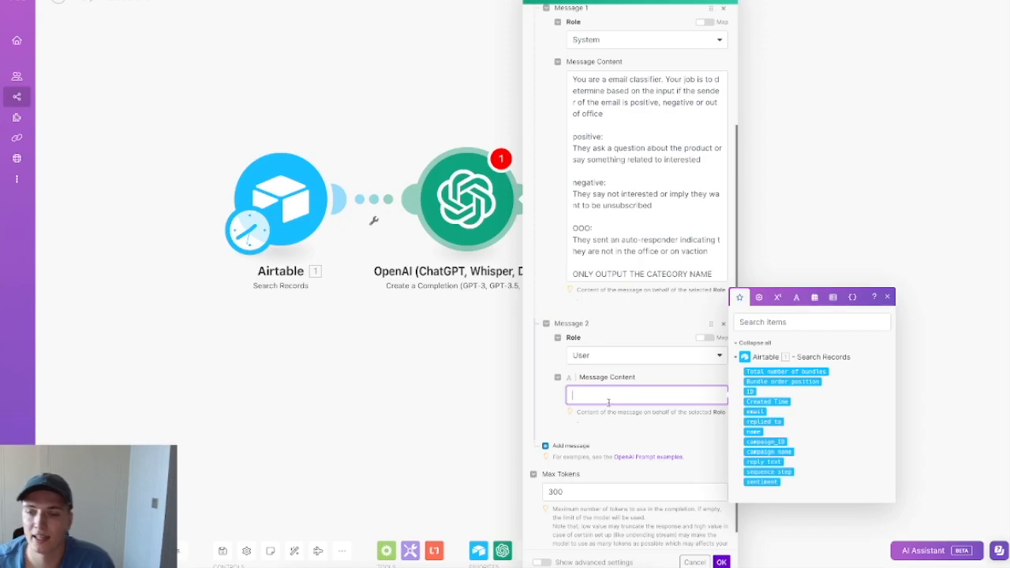
left_click(755, 412)
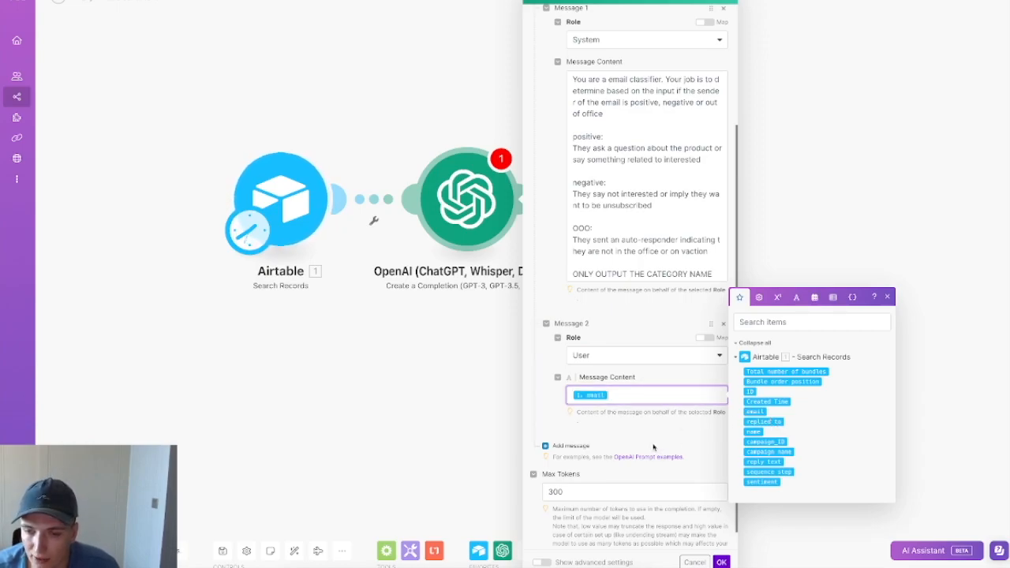
scroll(655, 443, "down", 1)
left_click(653, 411)
Step: Try an Assistant Message 3, delete it, and save the OpenAI module
left_click(569, 423)
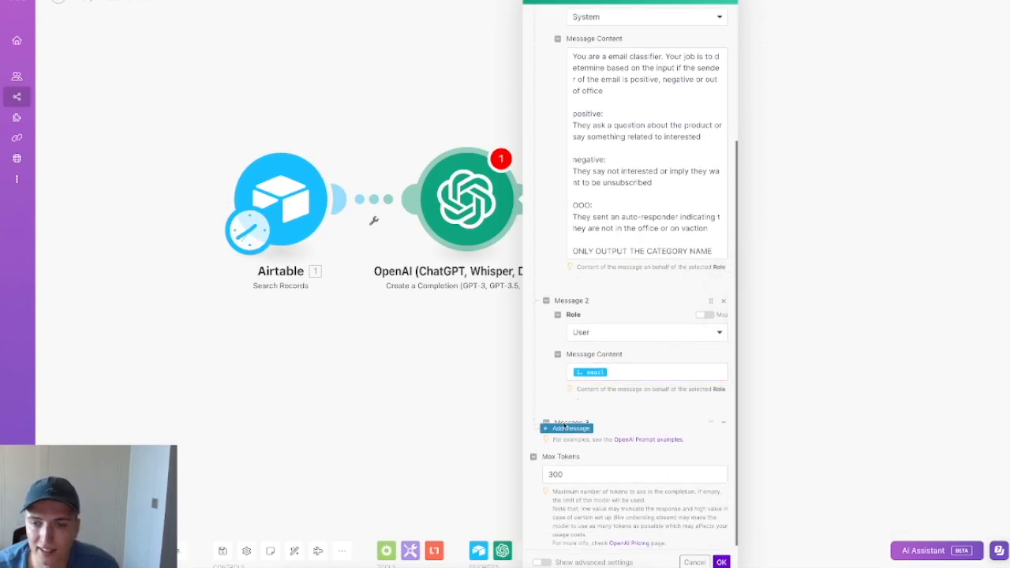
scroll(616, 447, "down", 3)
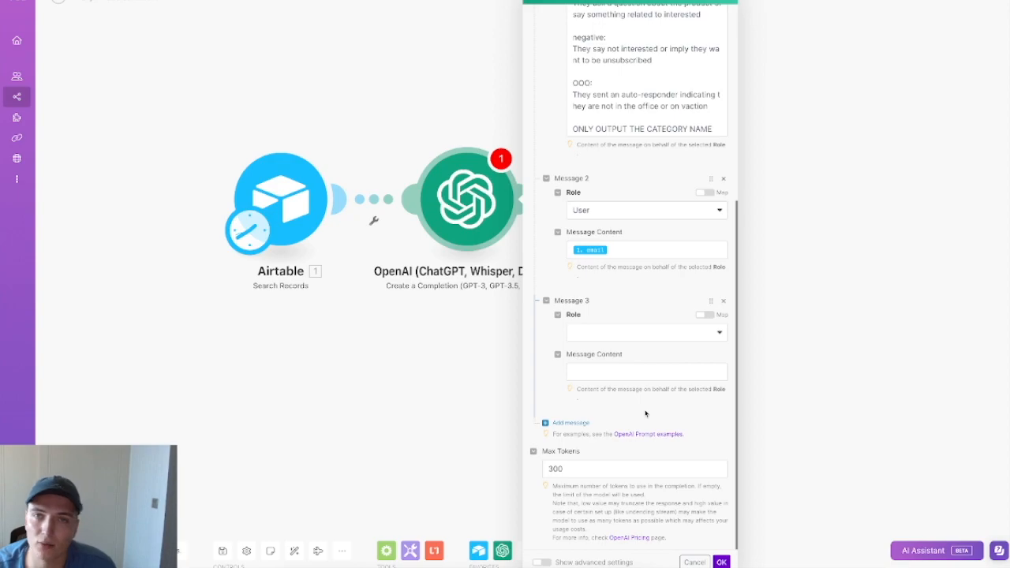
left_click(620, 337)
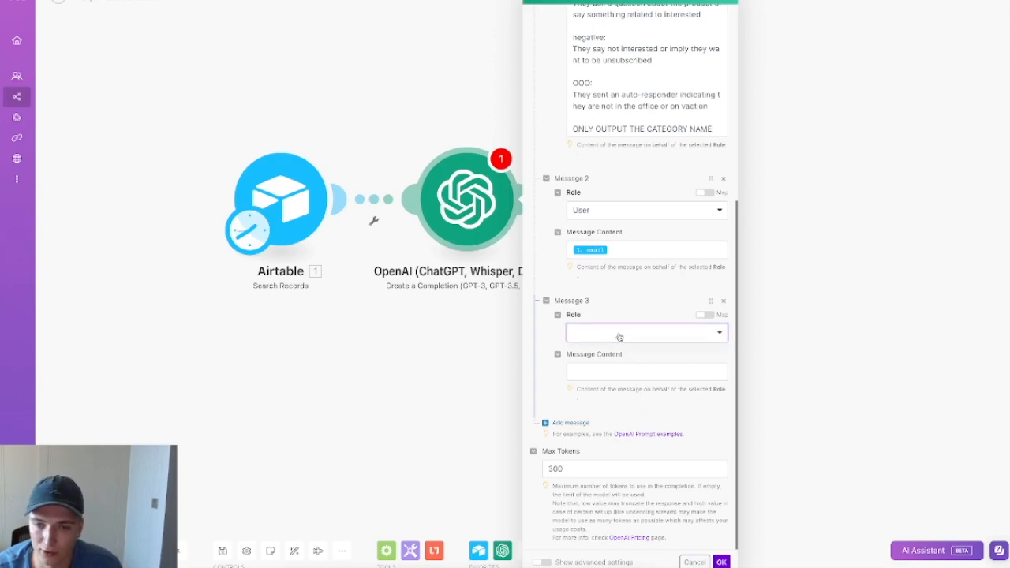
left_click(606, 385)
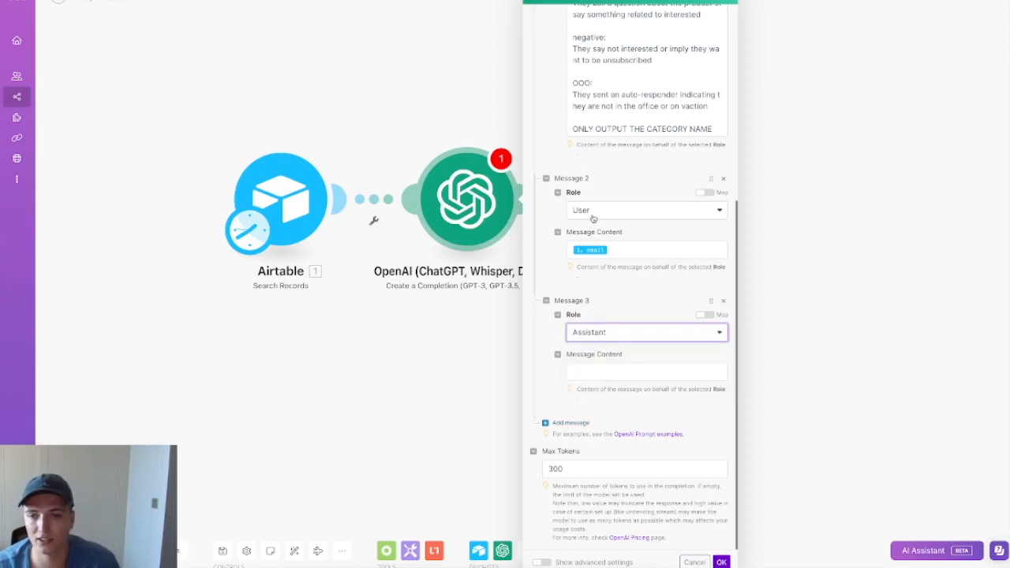
left_click(595, 211)
left_click(595, 335)
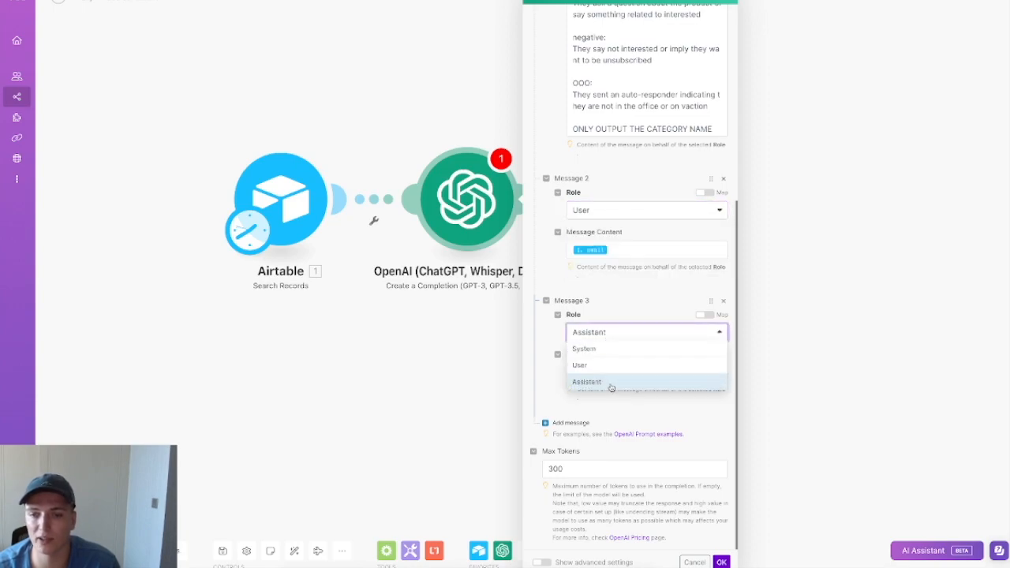
left_click(615, 385)
left_click(634, 371)
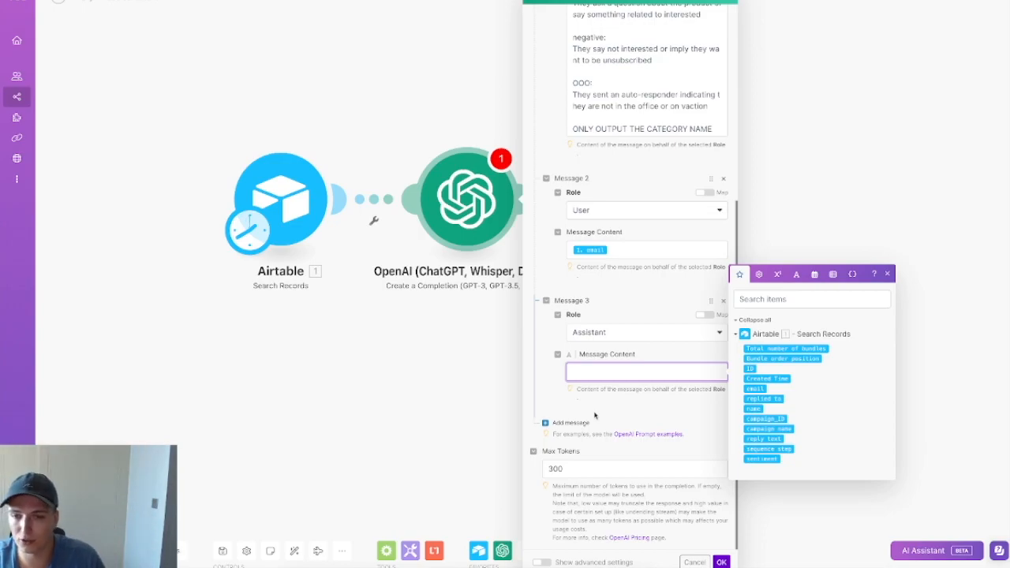
left_click(723, 301)
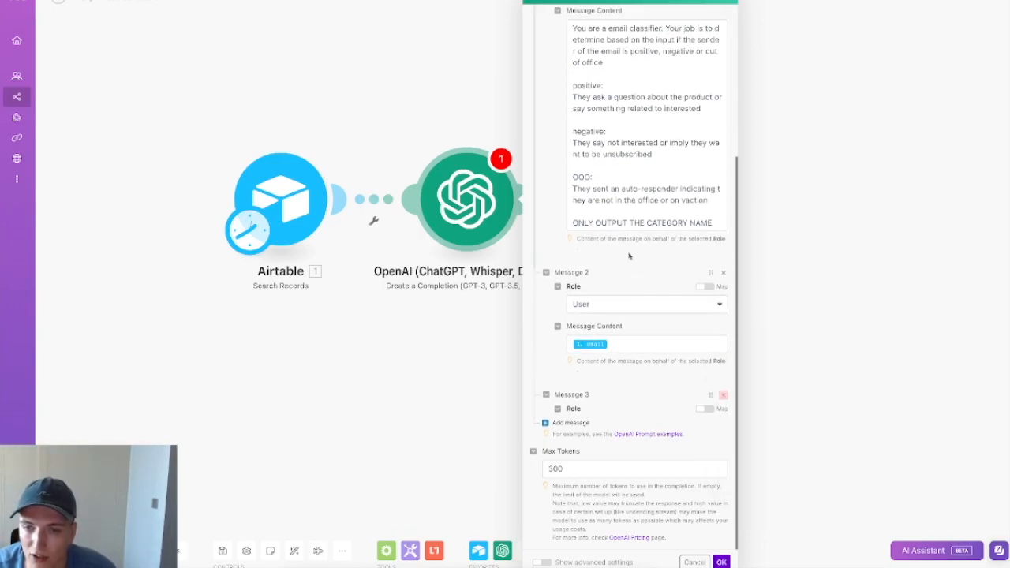
scroll(637, 454, "up", 3)
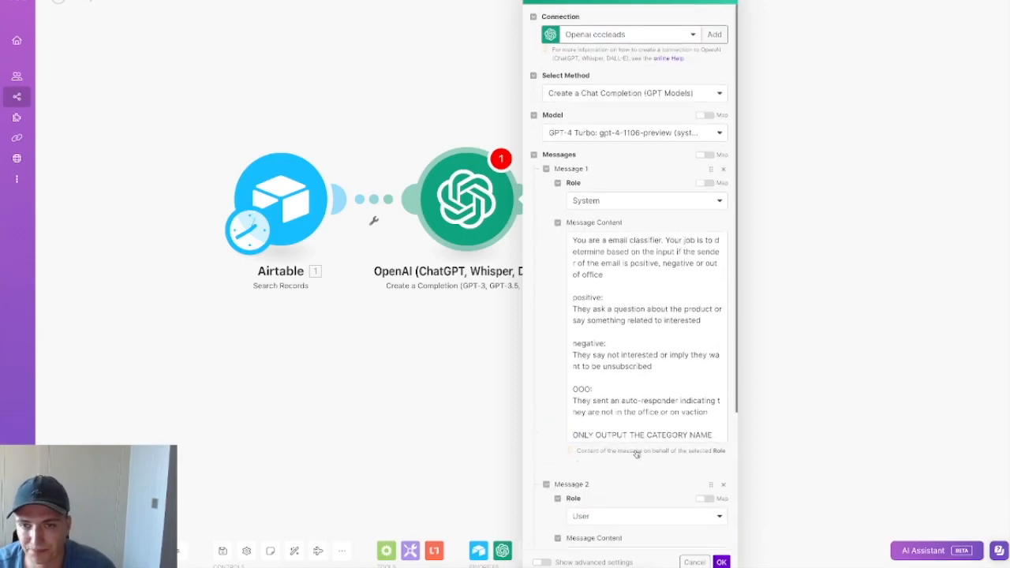
left_click(722, 562)
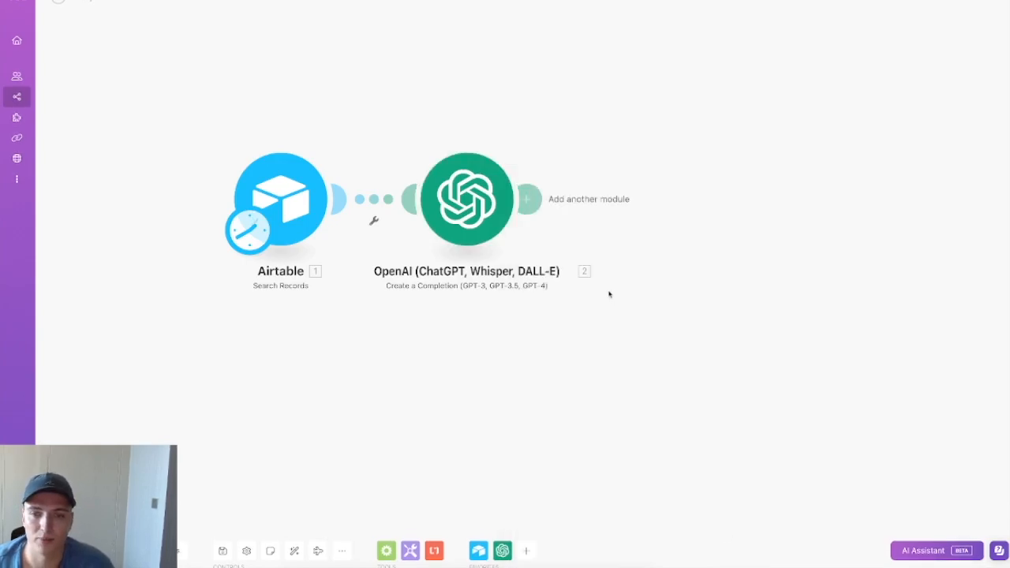
Step: Replace the email pill in Message 2 with Airtable's reply text field and save the module
right_click(488, 215)
left_click(543, 233)
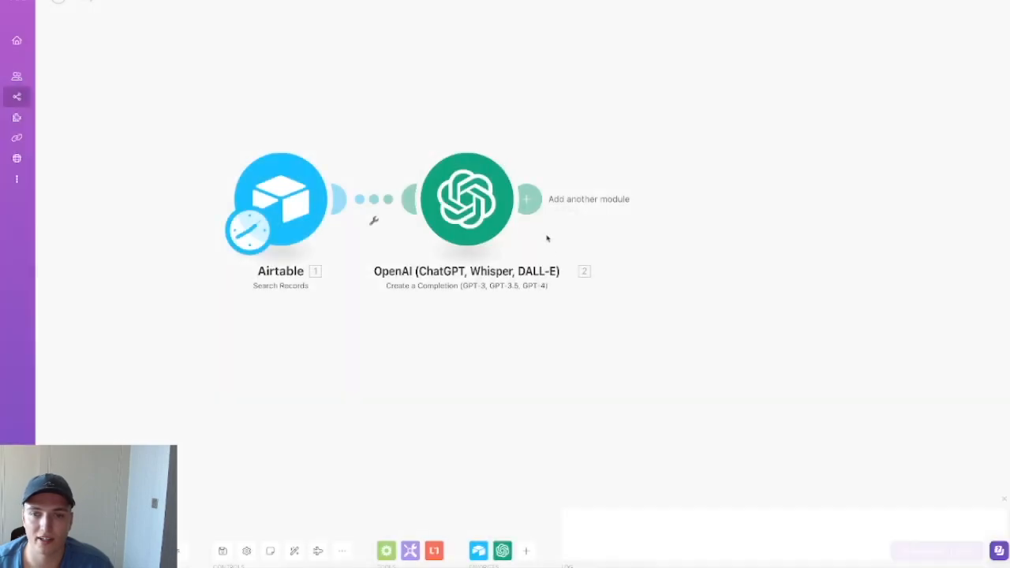
left_click(589, 264)
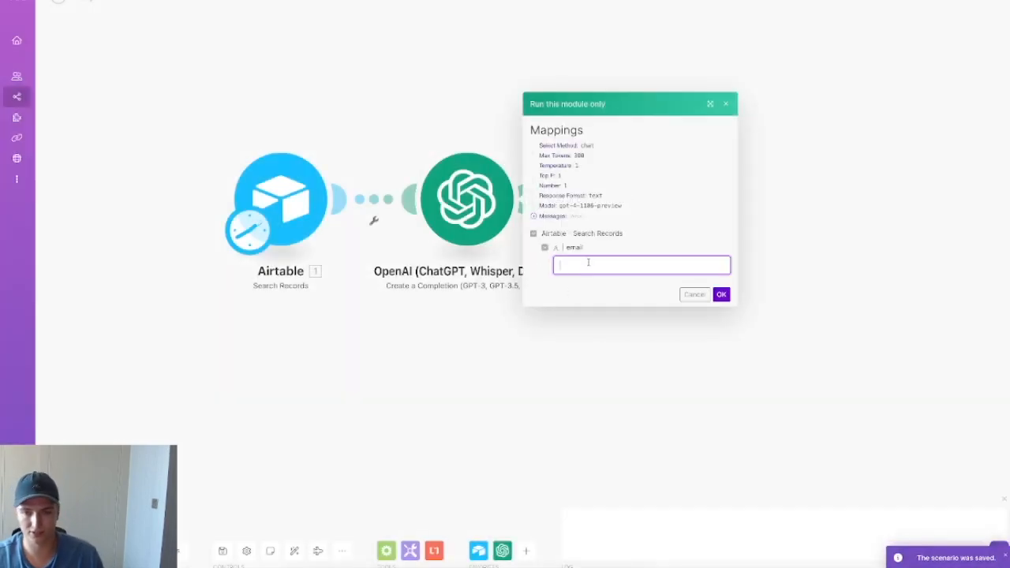
left_click(472, 205)
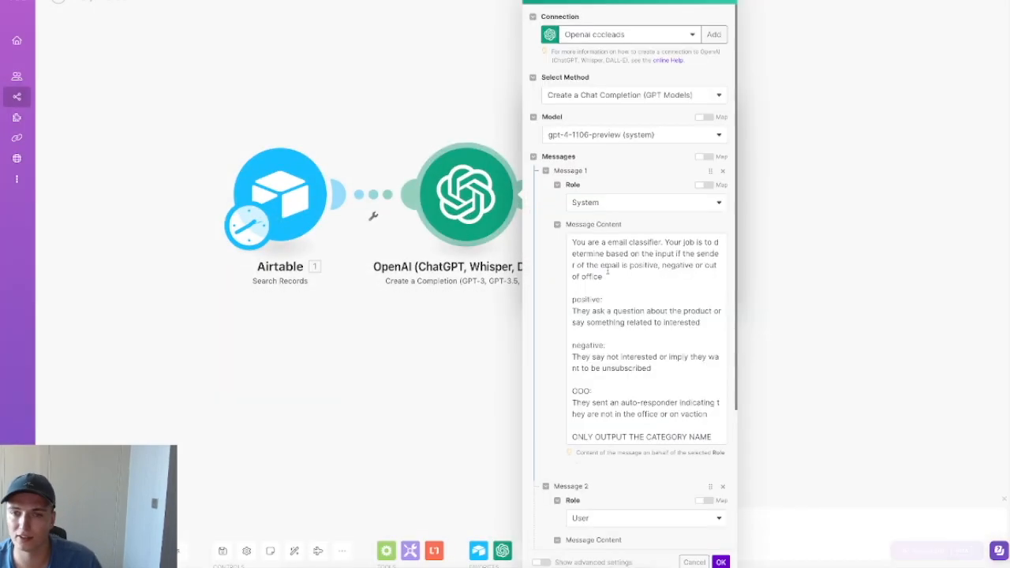
scroll(638, 315, "down", 5)
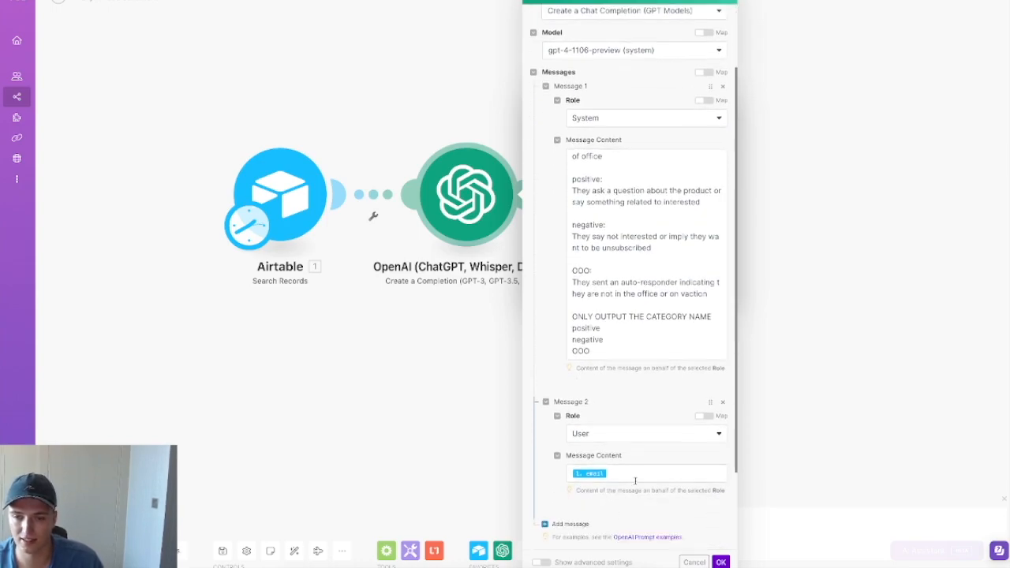
left_click(634, 474)
key("BackSpace")
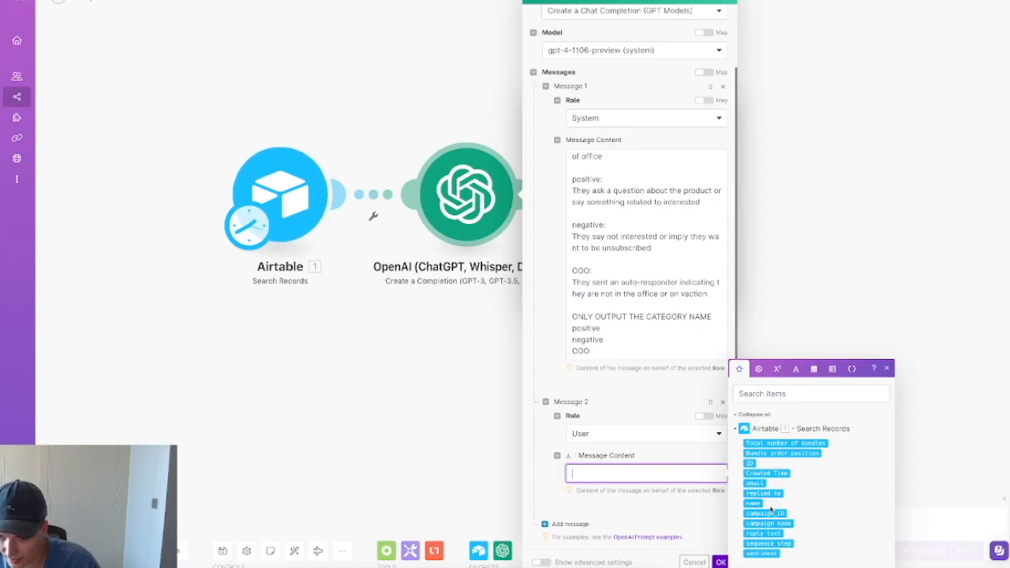
left_click(772, 554)
left_click(719, 558)
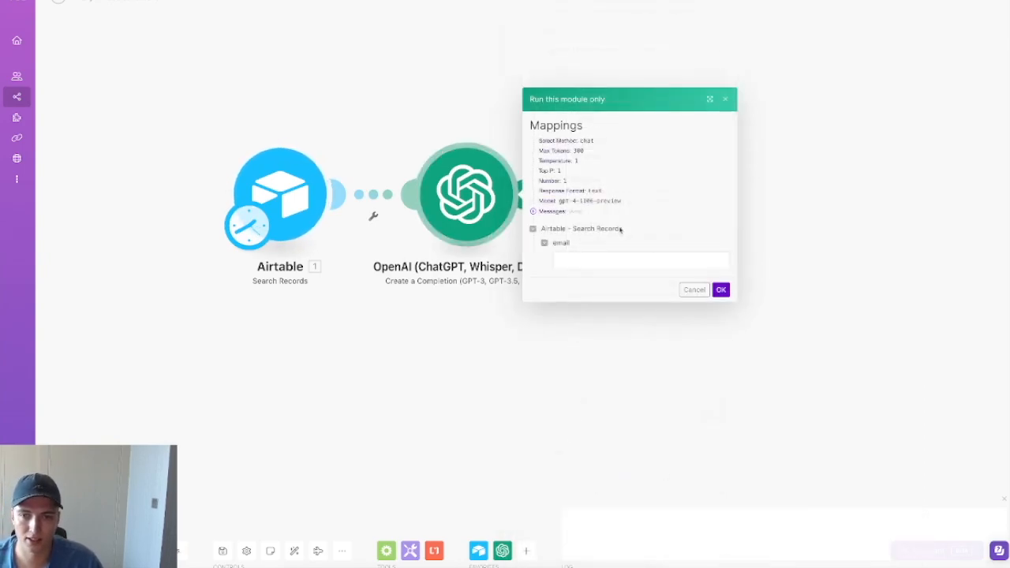
Step: Restart Run this module only on the OpenAI module
left_click(694, 289)
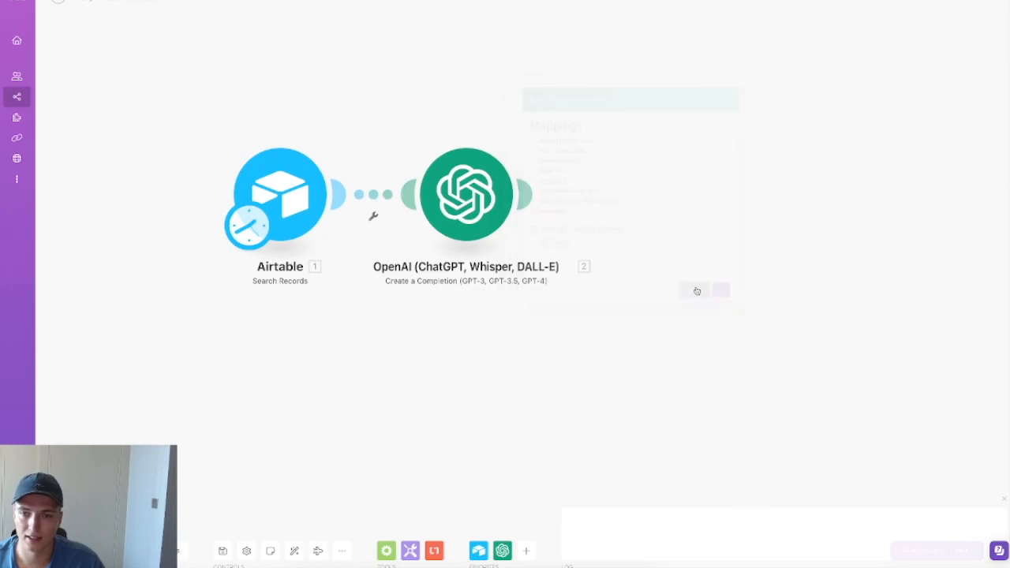
right_click(482, 204)
left_click(513, 225)
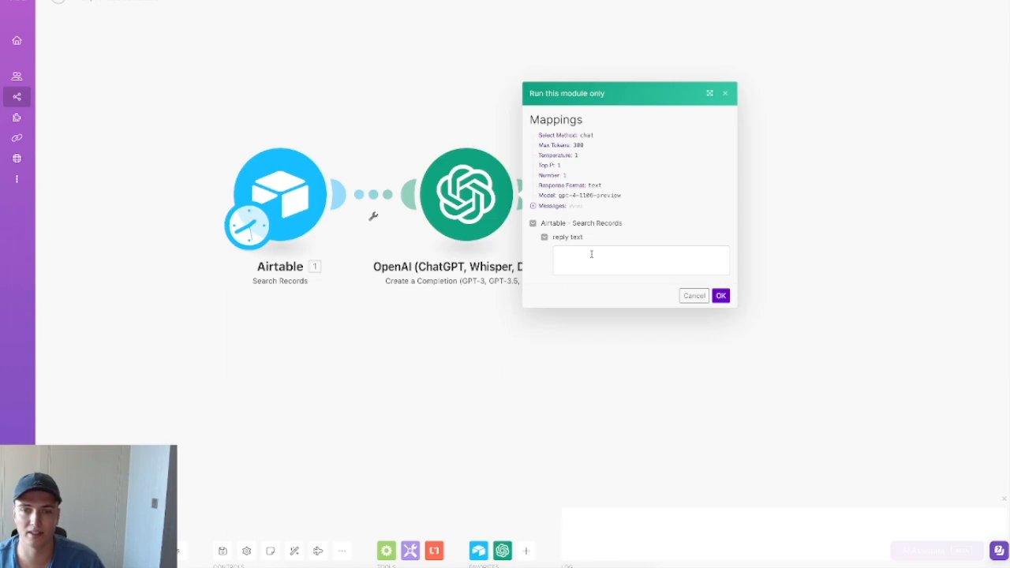
Step: Run the OpenAI module alone on the reply 'Sounds interesting - do you have a demo?'
right_click(463, 187)
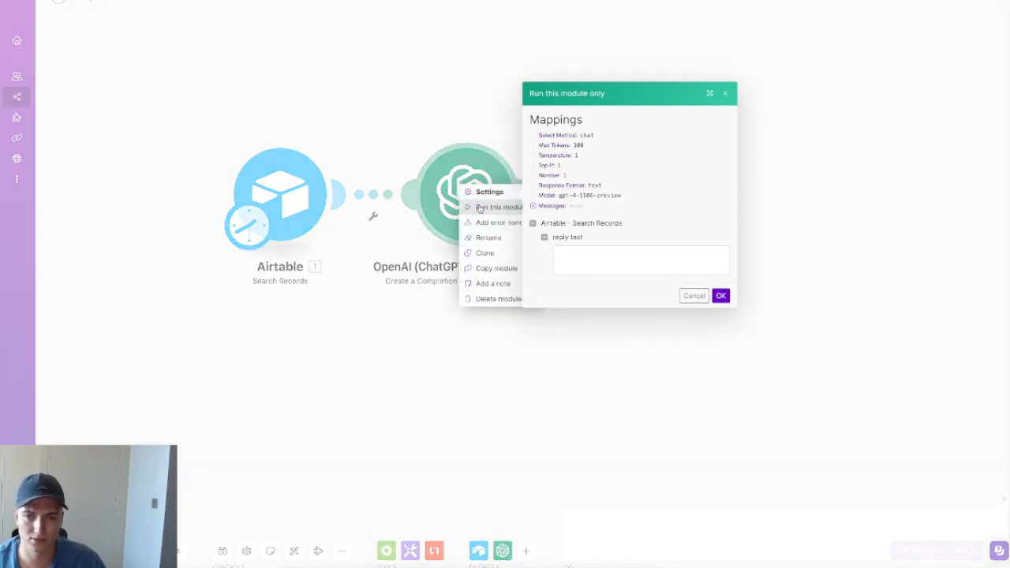
left_click(622, 254)
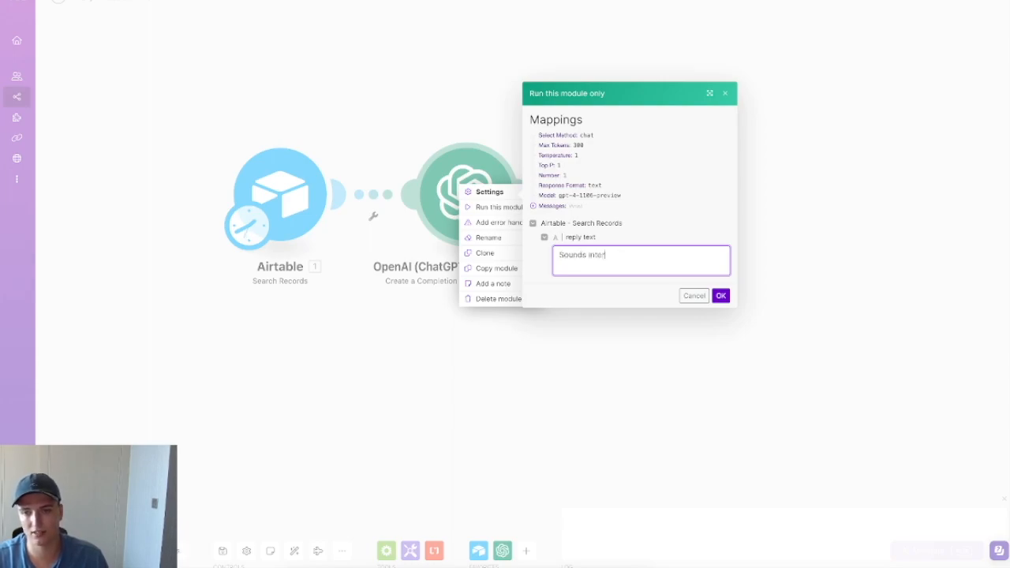
type("Sounds interesting - do you have a demo?")
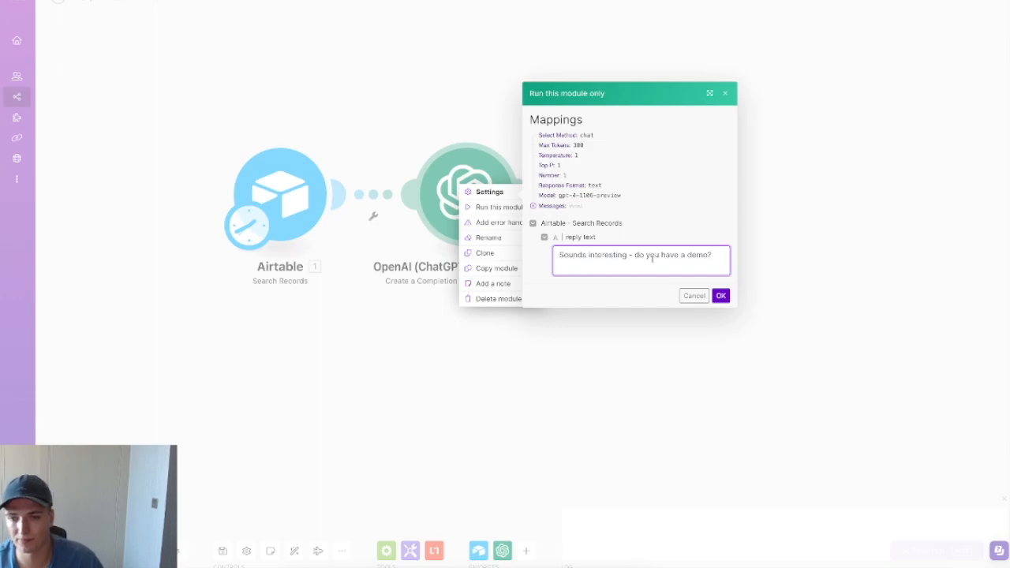
left_click(721, 296)
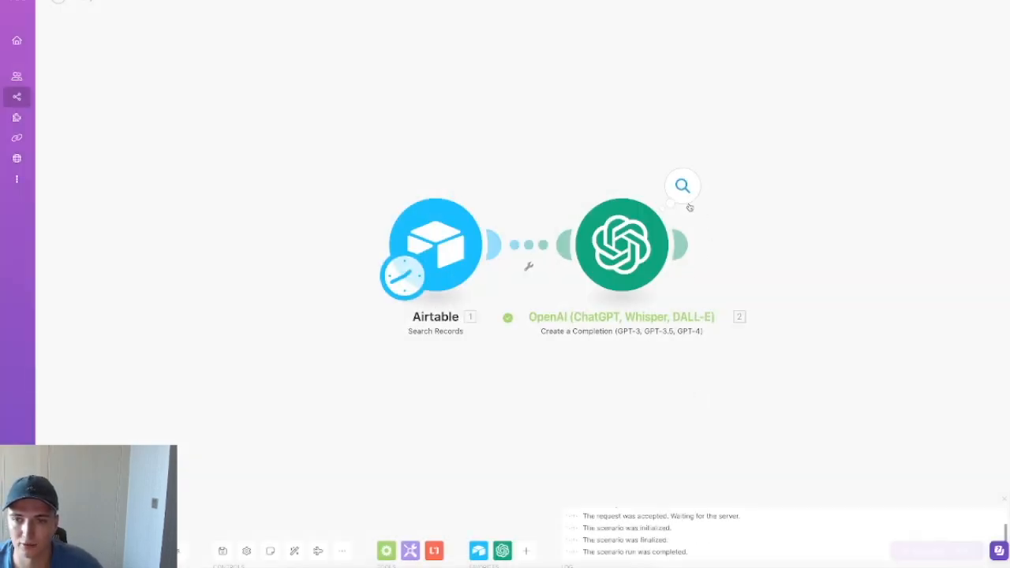
Step: Expand the output's Choices > Message to confirm the content is 'positive'
left_click(684, 194)
left_click(756, 285)
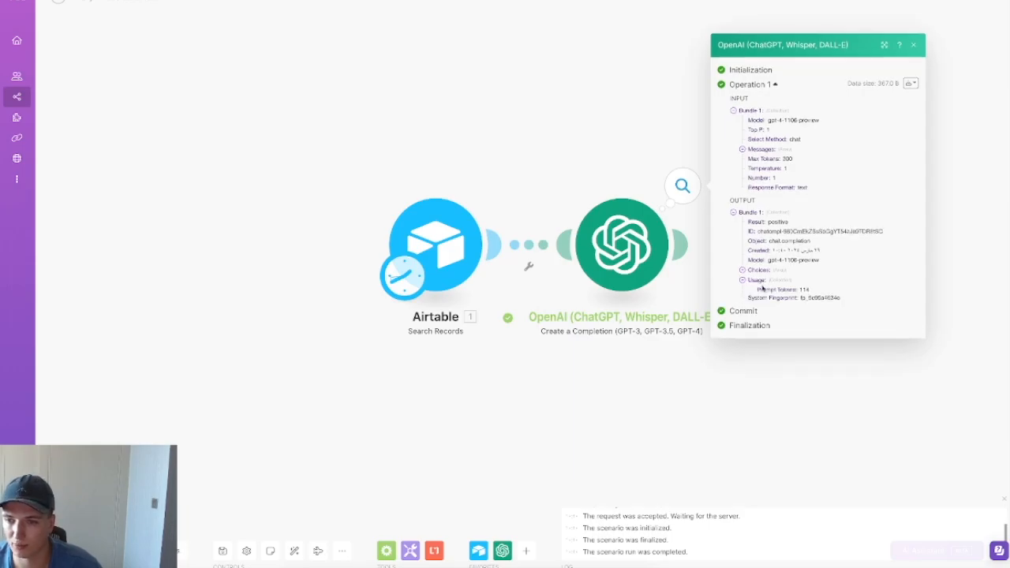
left_click(758, 261)
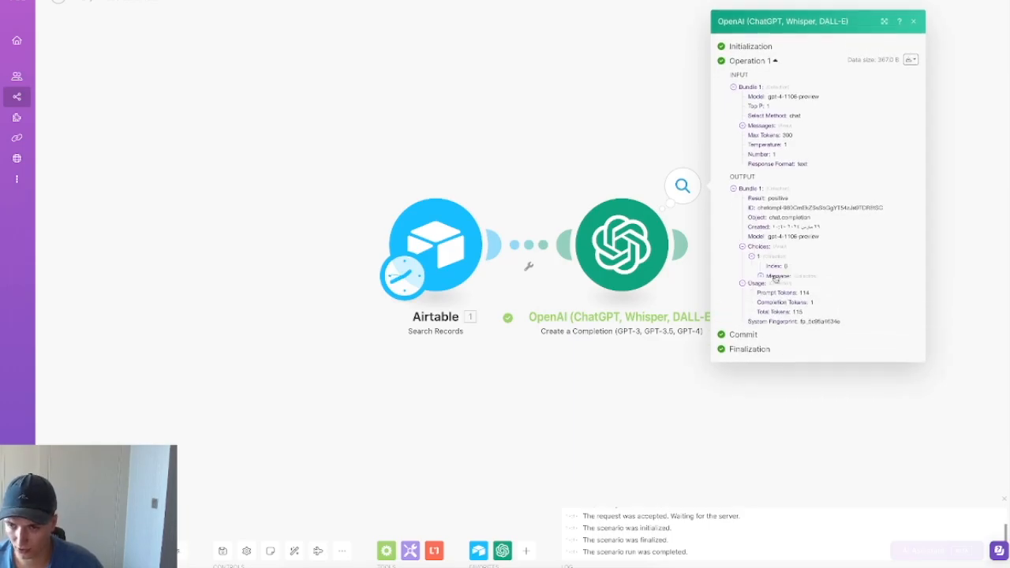
left_click(776, 266)
double_click(808, 274)
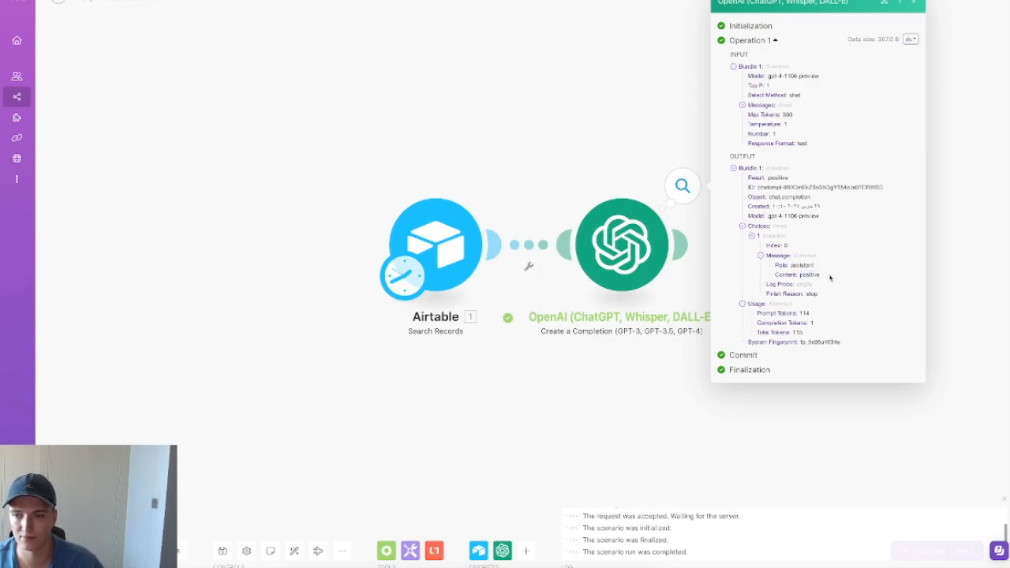
Step: Add an Airtable Update a Record module connected after the OpenAI module
left_click(667, 457)
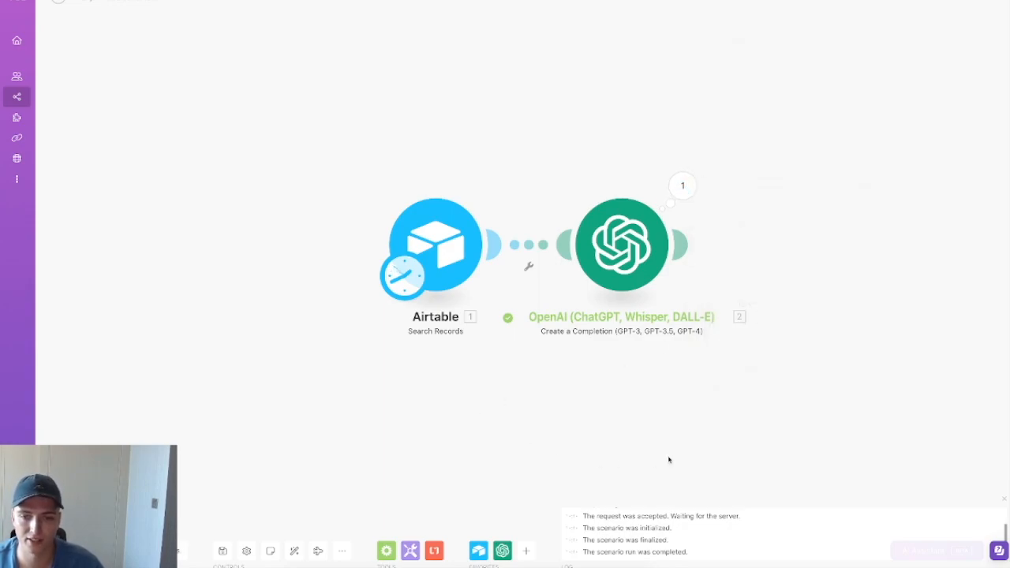
left_click(478, 550)
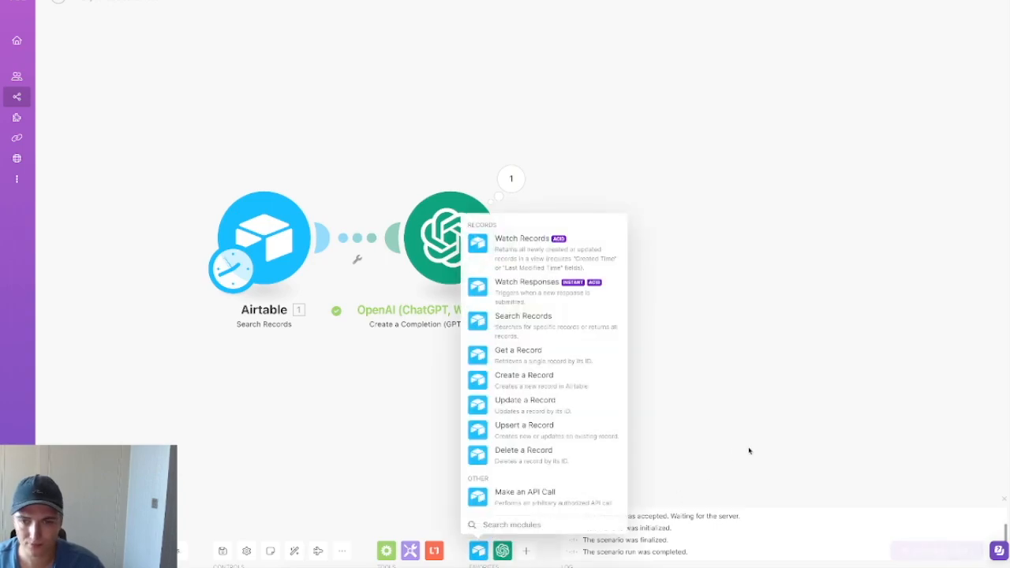
left_click(526, 414)
left_click_drag(542, 408, 666, 259)
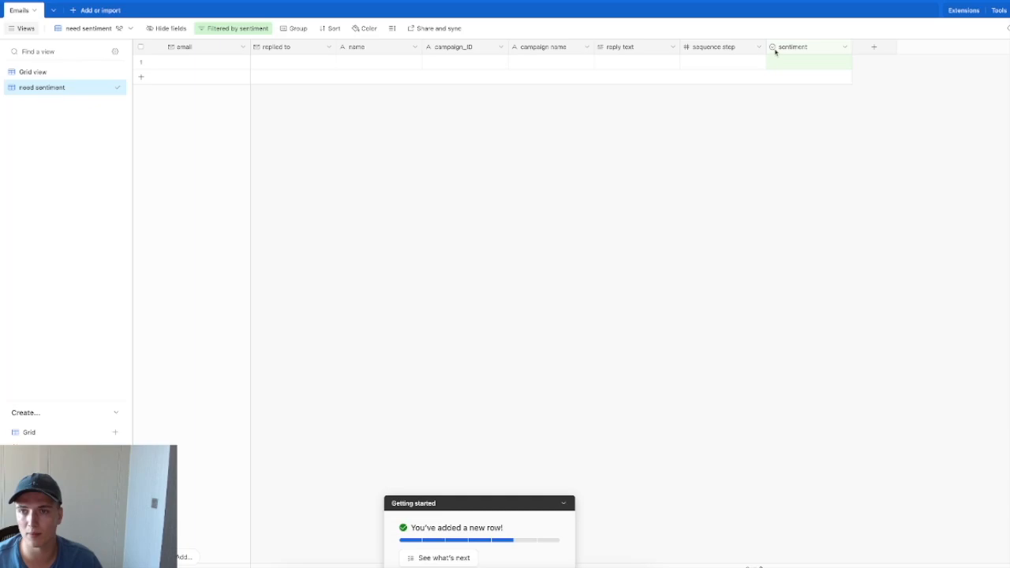
Step: Check the sentiment options (positive, negative, OOO) in the Emails table's need sentiment view
left_click(819, 50)
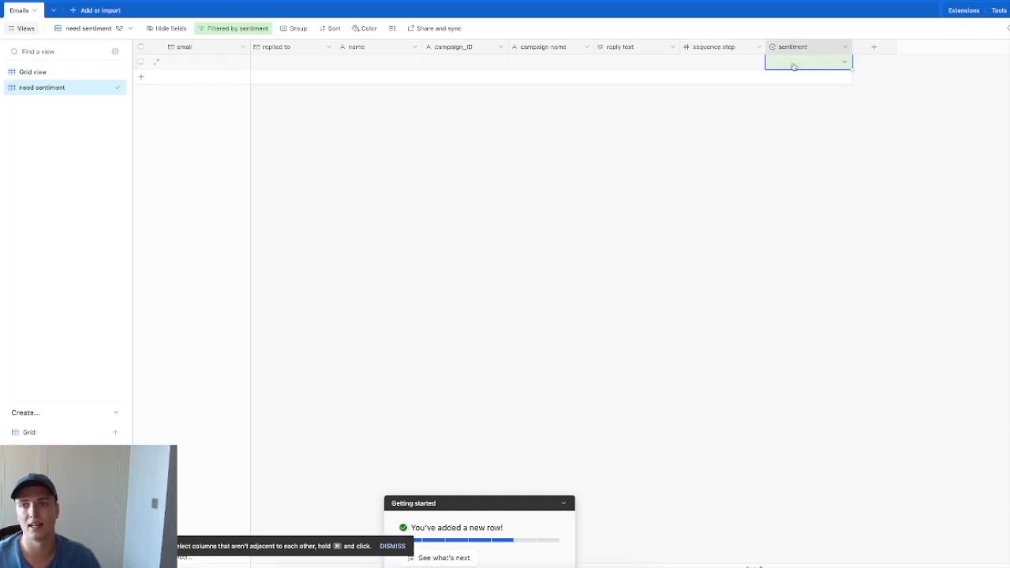
left_click(793, 65)
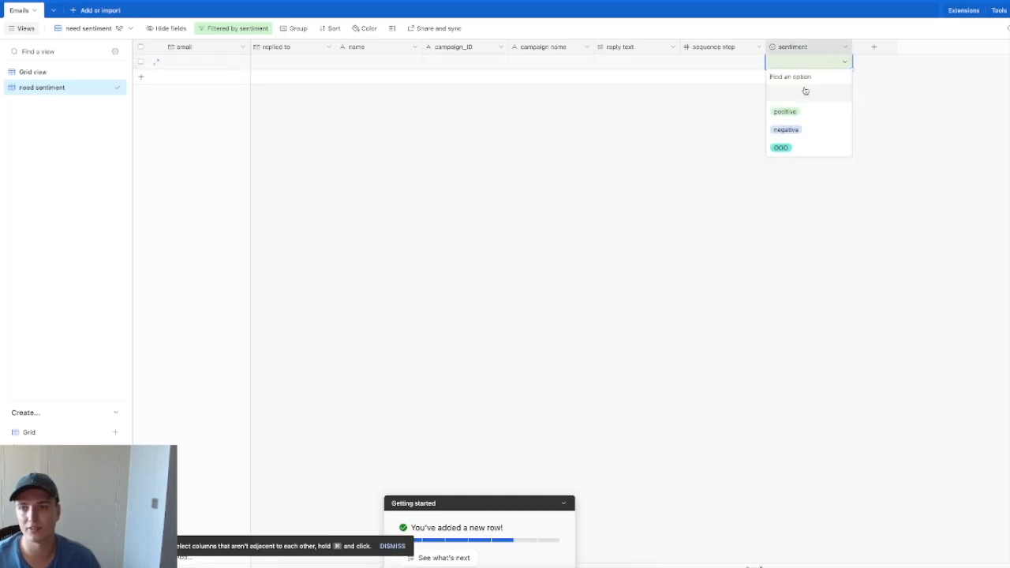
left_click(703, 145)
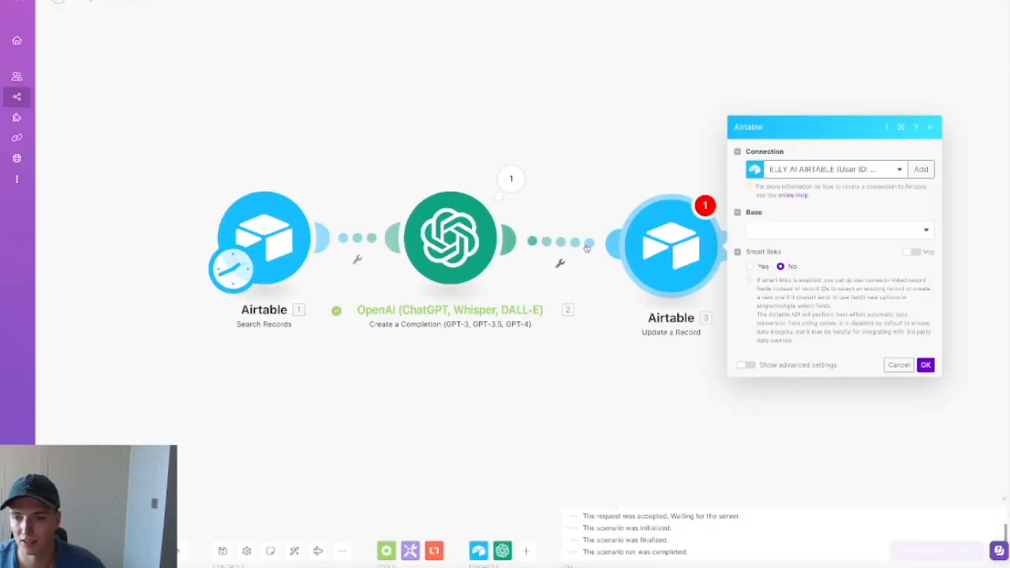
Step: Point the update step at the elly AI base's Emails table and map Record ID to 1.ID
left_click(782, 230)
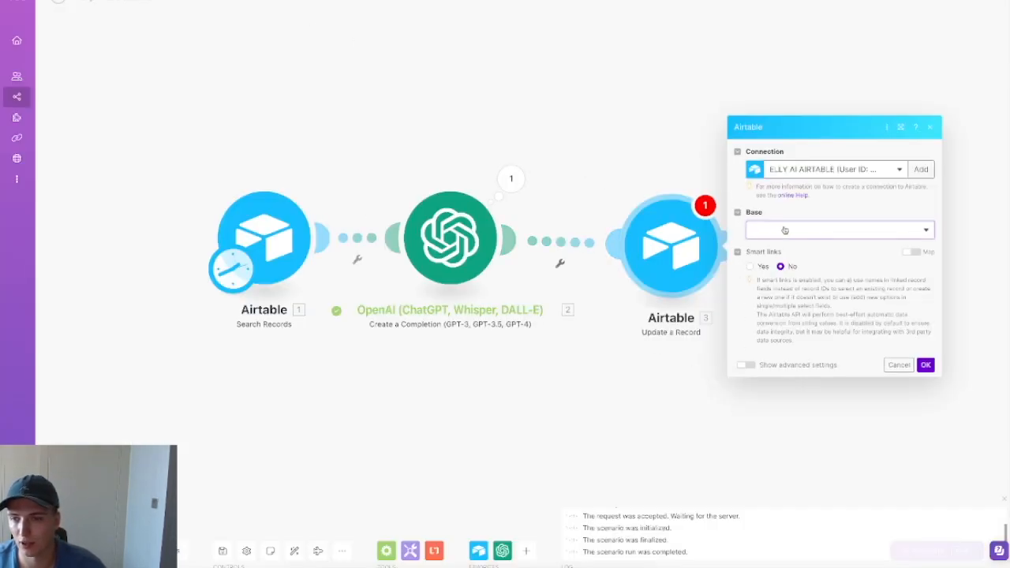
left_click(784, 247)
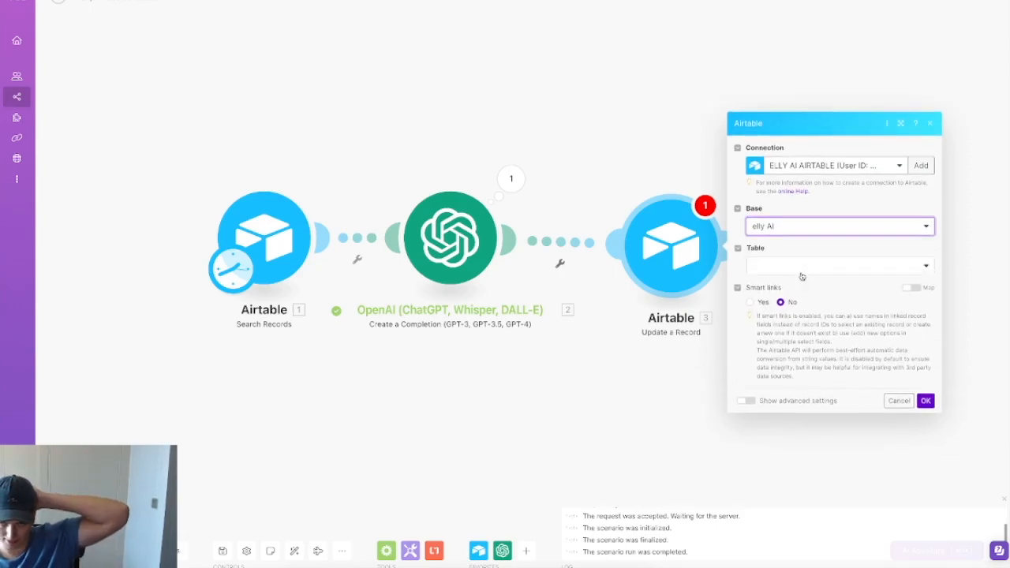
left_click(822, 251)
left_click(815, 266)
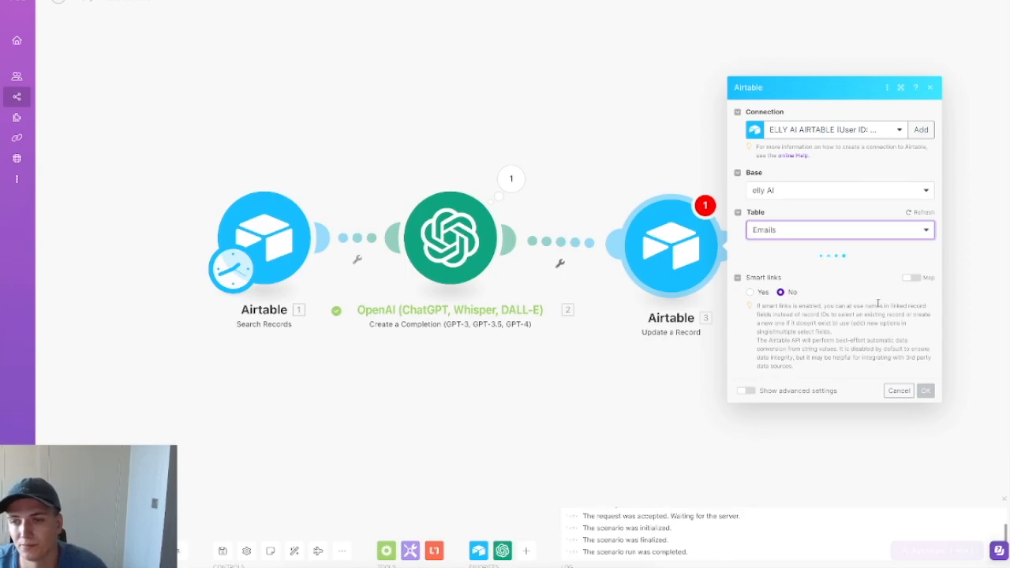
left_click(804, 175)
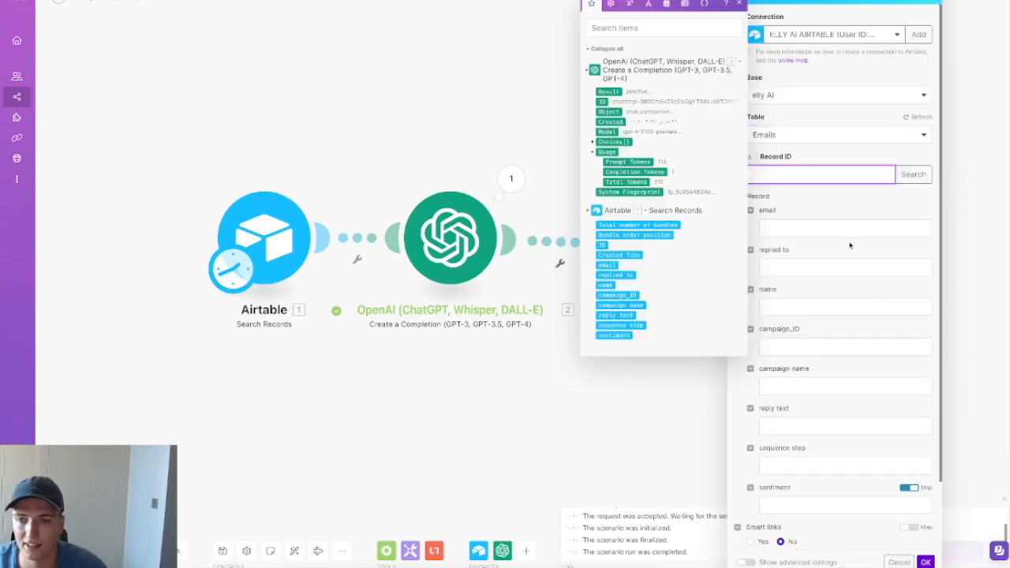
left_click(602, 245)
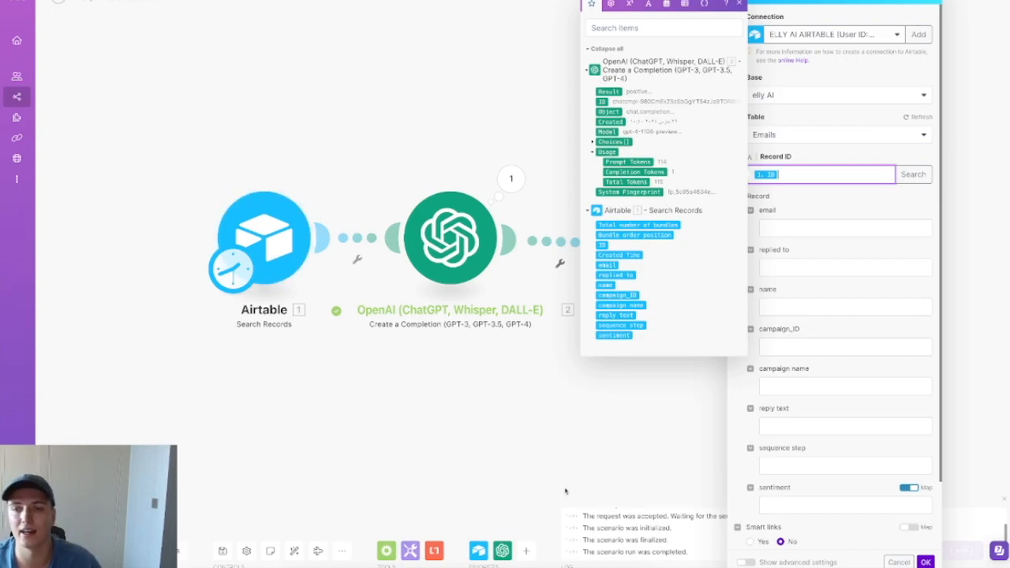
left_click(705, 407)
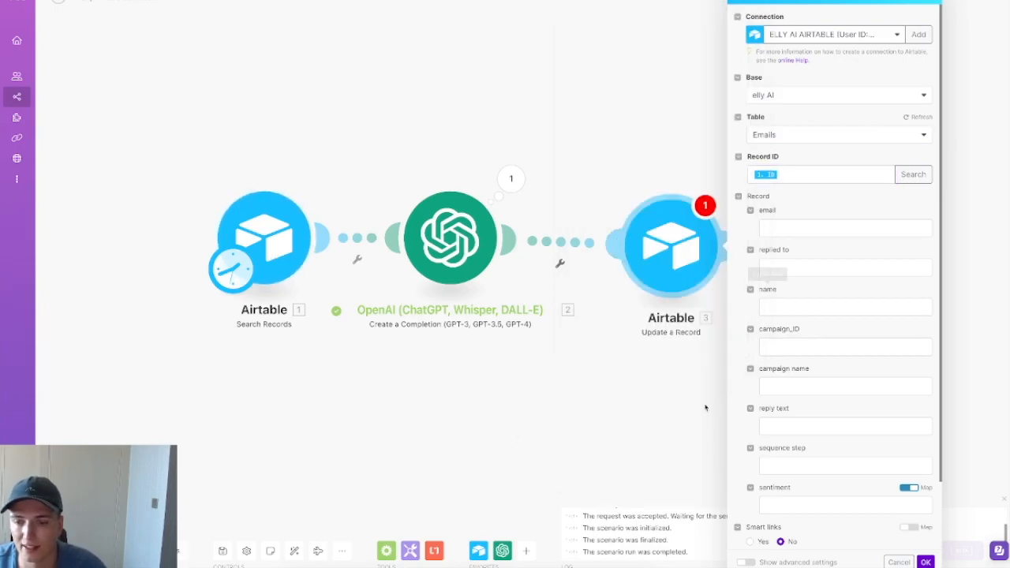
Step: Map the sentiment field to OpenAI's Choices[] Message.Content
left_click(545, 567)
left_click(608, 477)
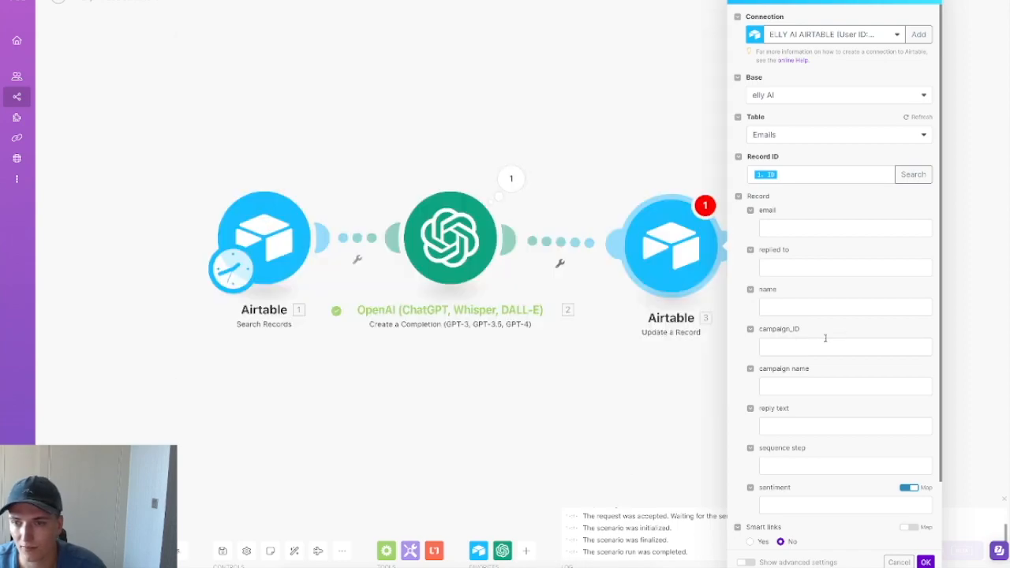
scroll(831, 337, "down", 1)
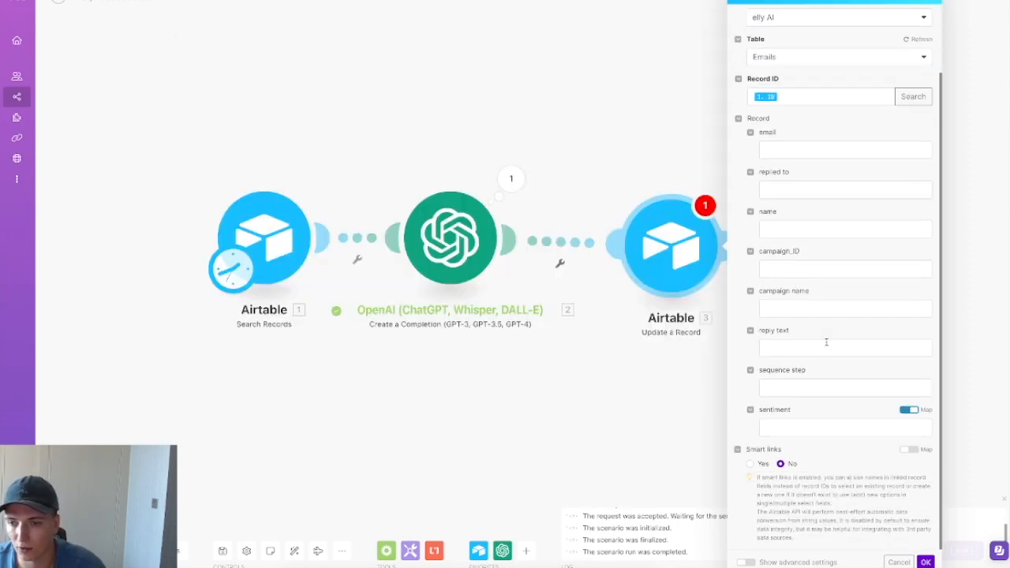
left_click(837, 426)
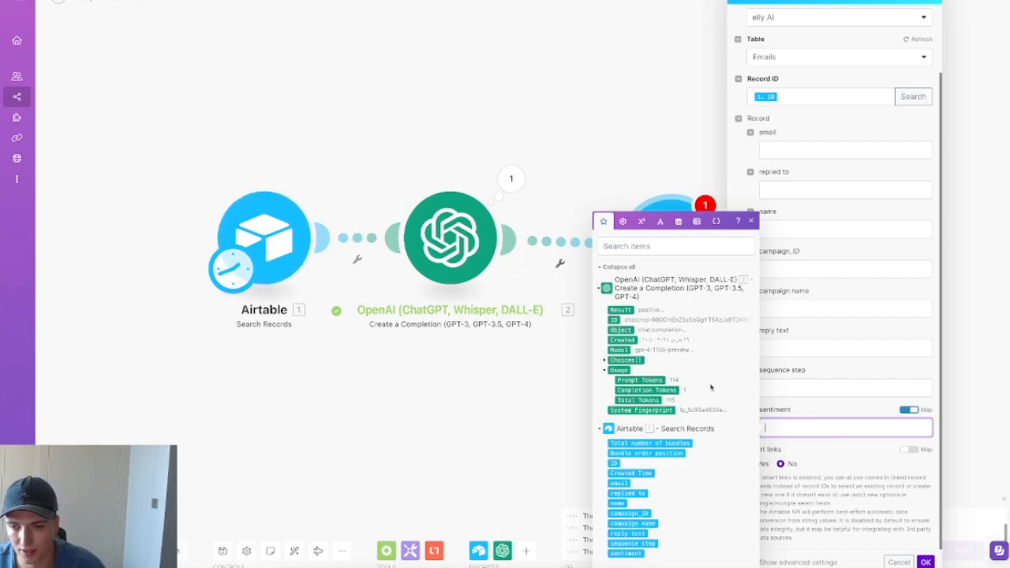
left_click(605, 360)
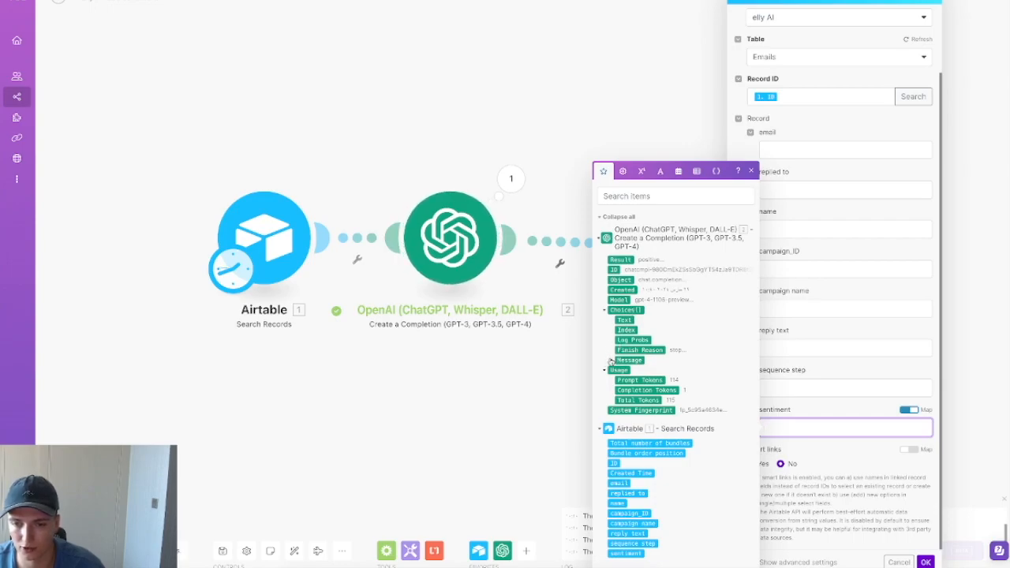
left_click(611, 360)
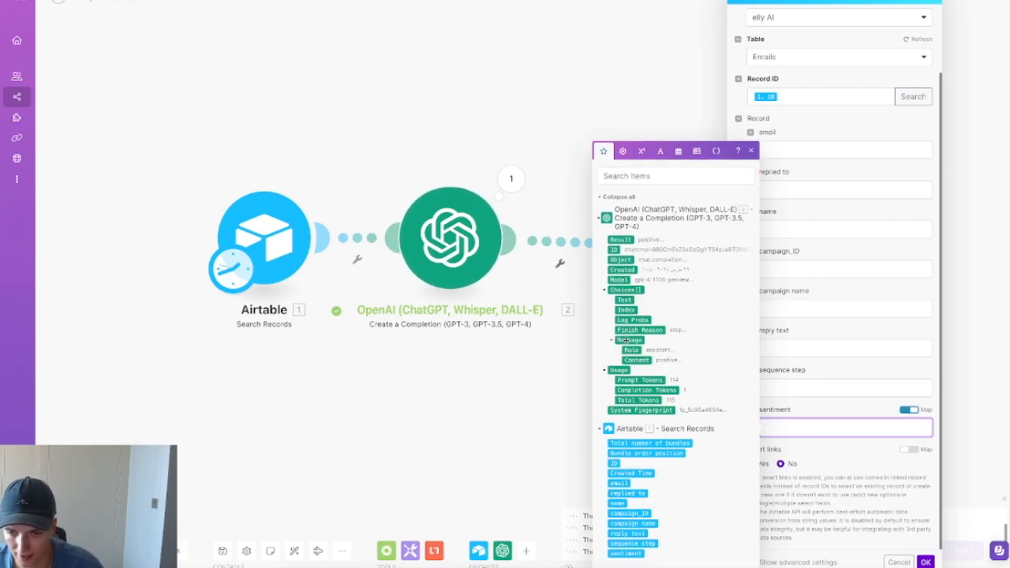
left_click(643, 361)
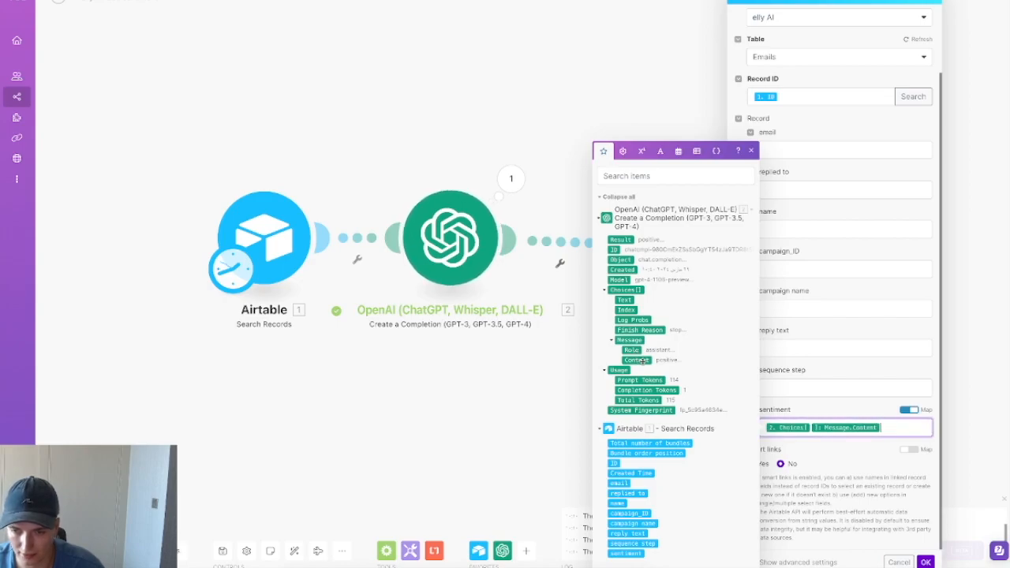
left_click(865, 453)
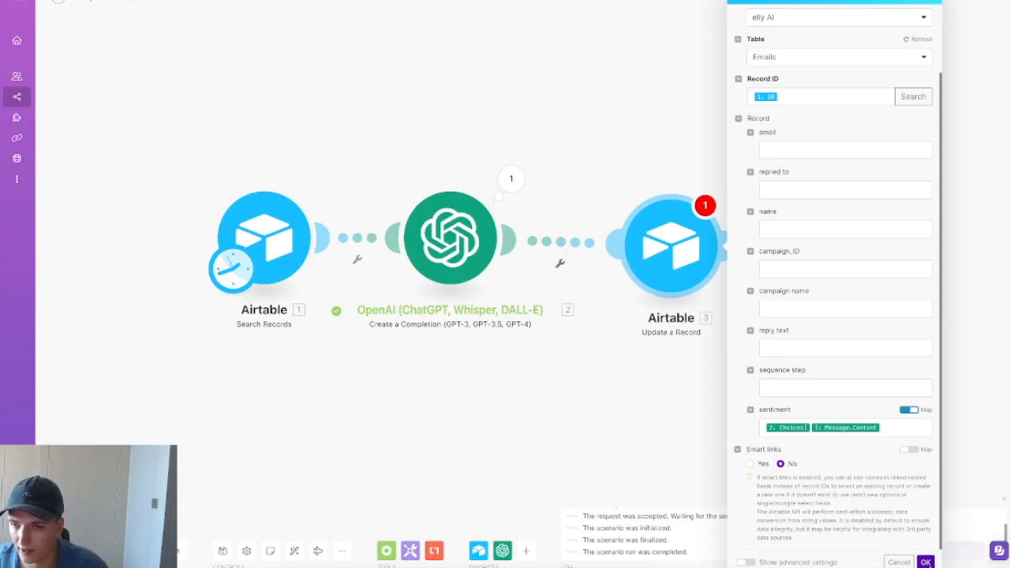
Step: Confirm the Update a Record settings, auto-align the modules and save the scenario
scroll(789, 230, "up", 2)
scroll(833, 258, "down", 2)
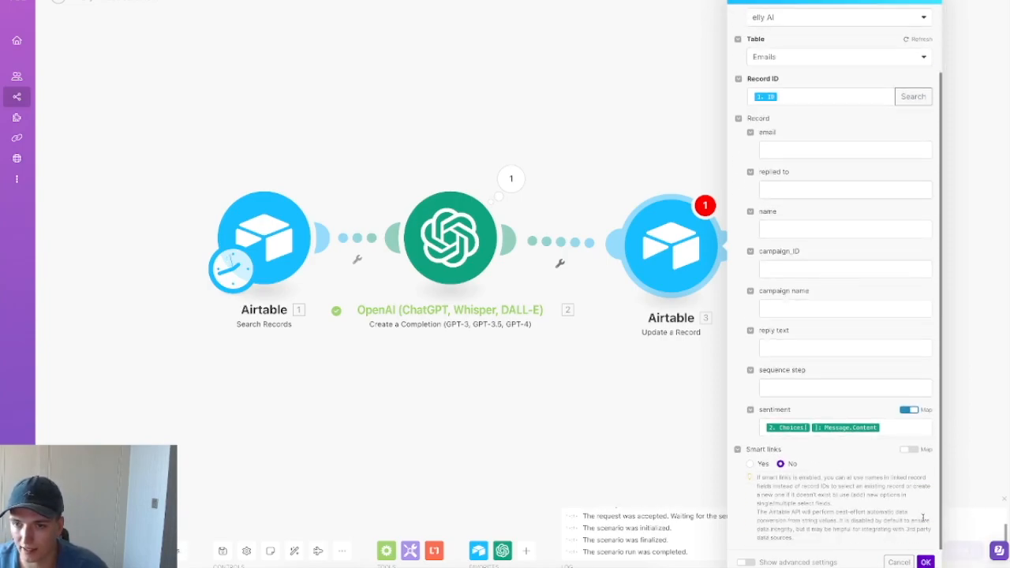
left_click(927, 562)
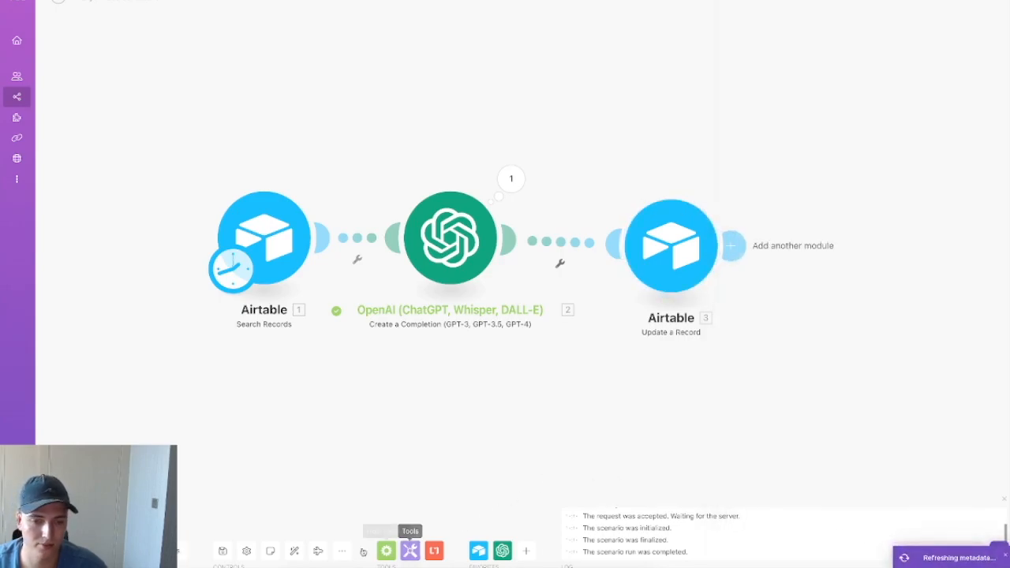
left_click(294, 551)
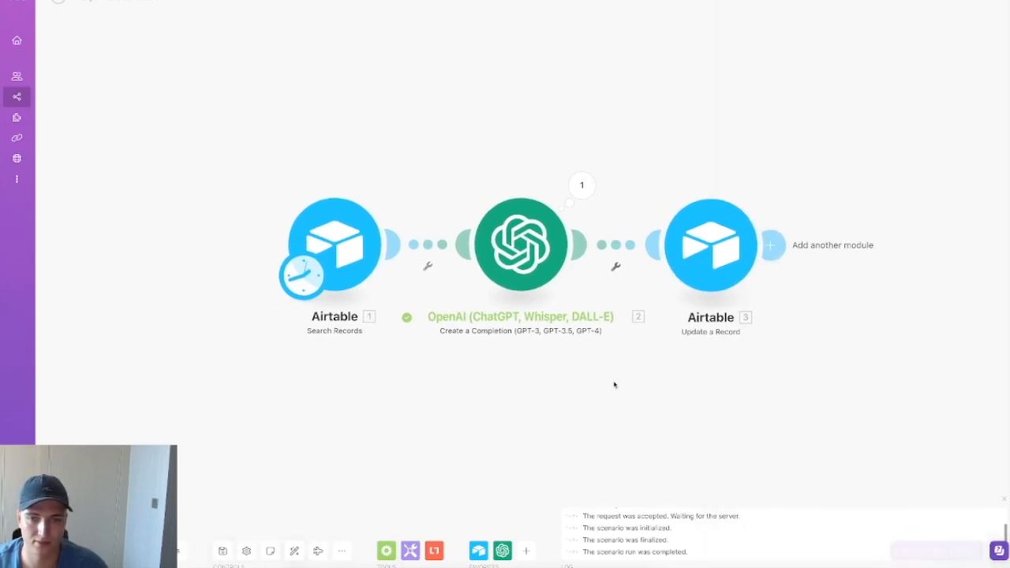
key("ctrl+s")
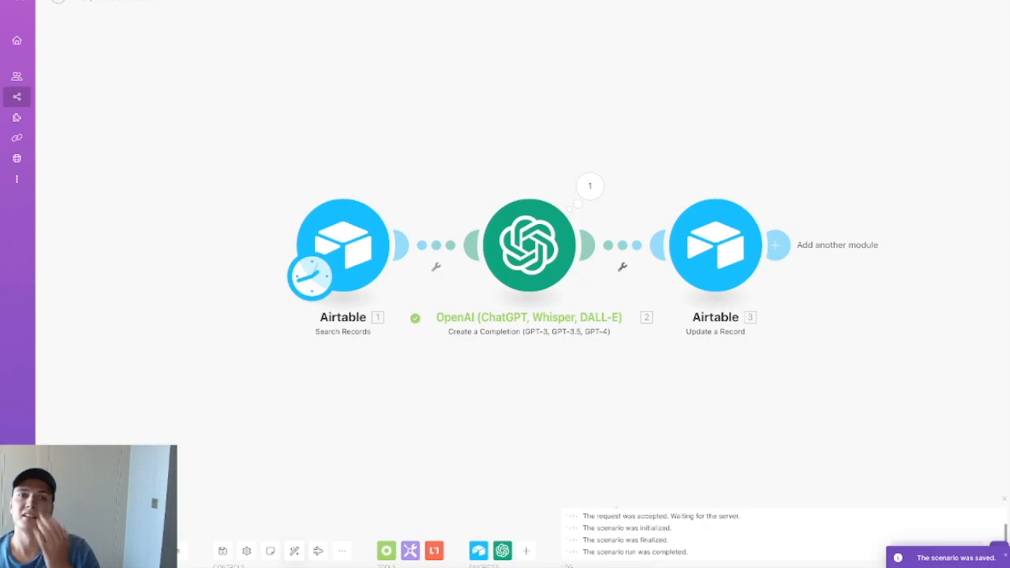
left_click(332, 2)
Step: Enter a test email address and a replied-to address in the first record
left_click(209, 63)
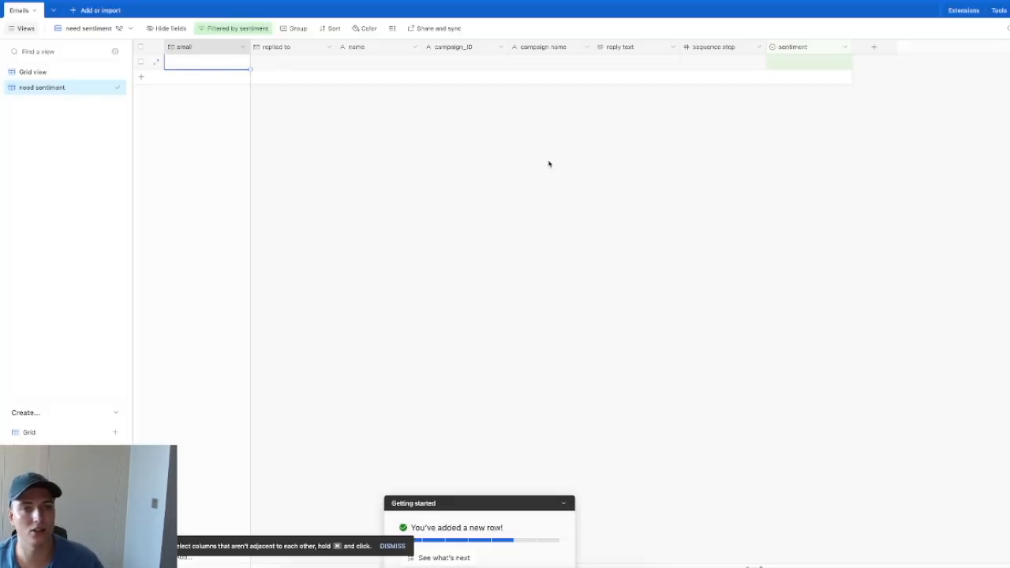
type("test@test.com")
key("Return")
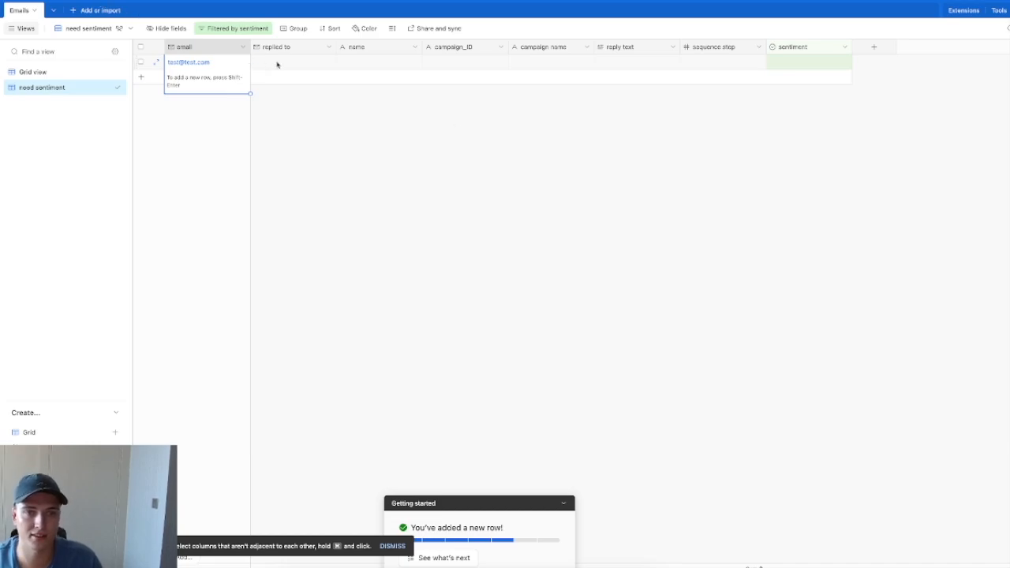
left_click(279, 63)
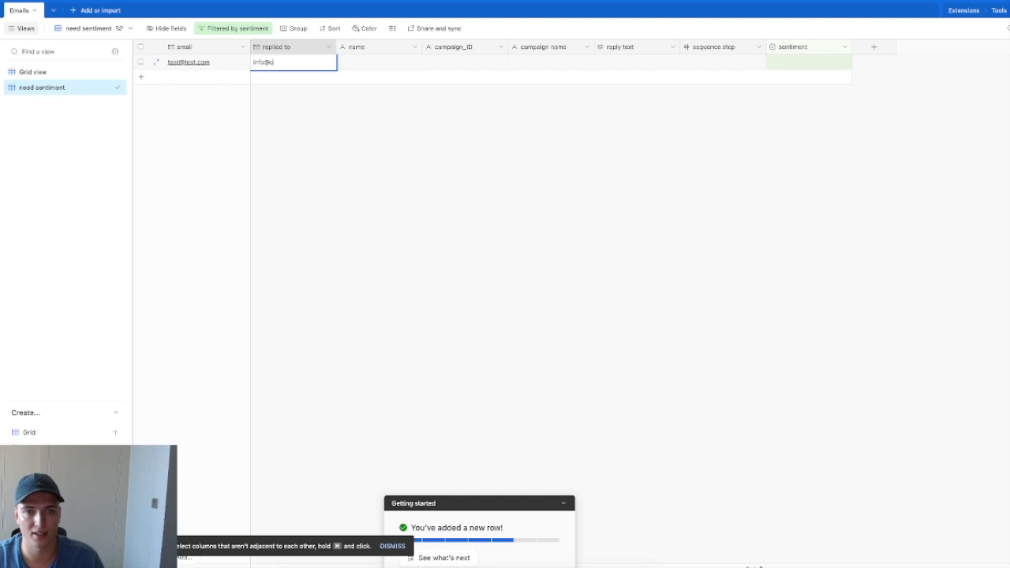
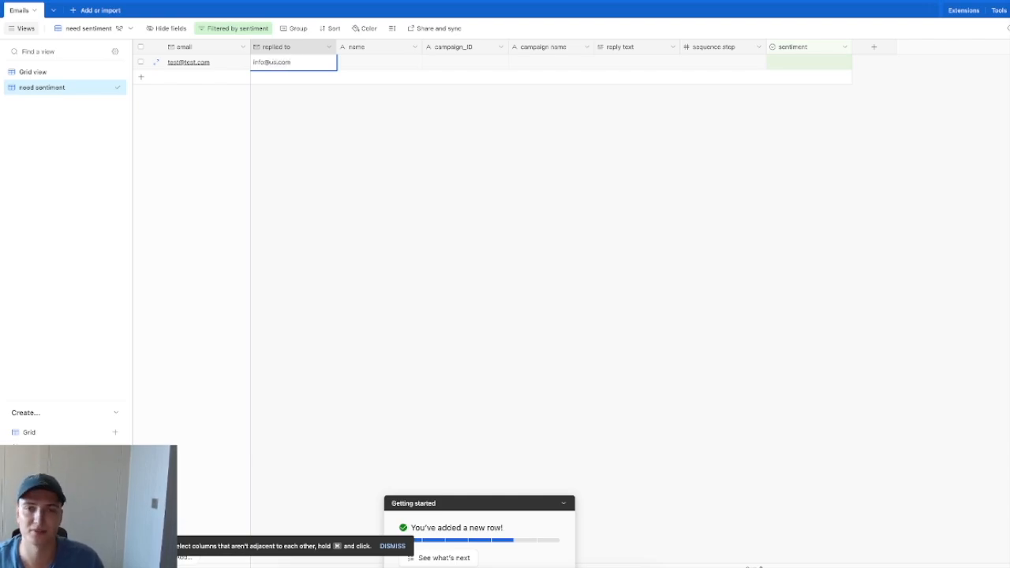
left_click(396, 62)
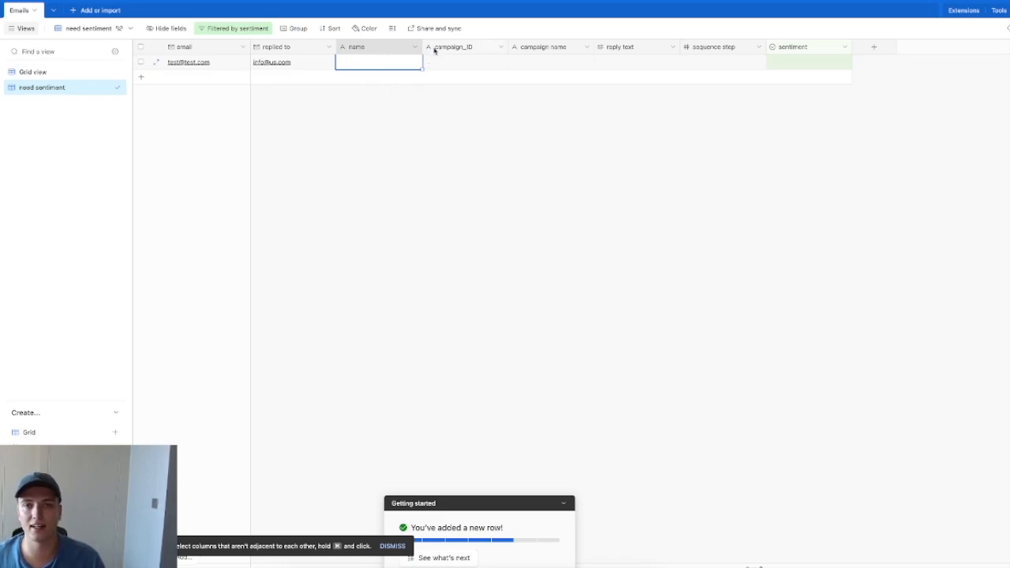
Step: Fill campaign_ID 12345, campaign name 'first campagin', sequence step 1, and a reply asking about a demo
left_click(492, 63)
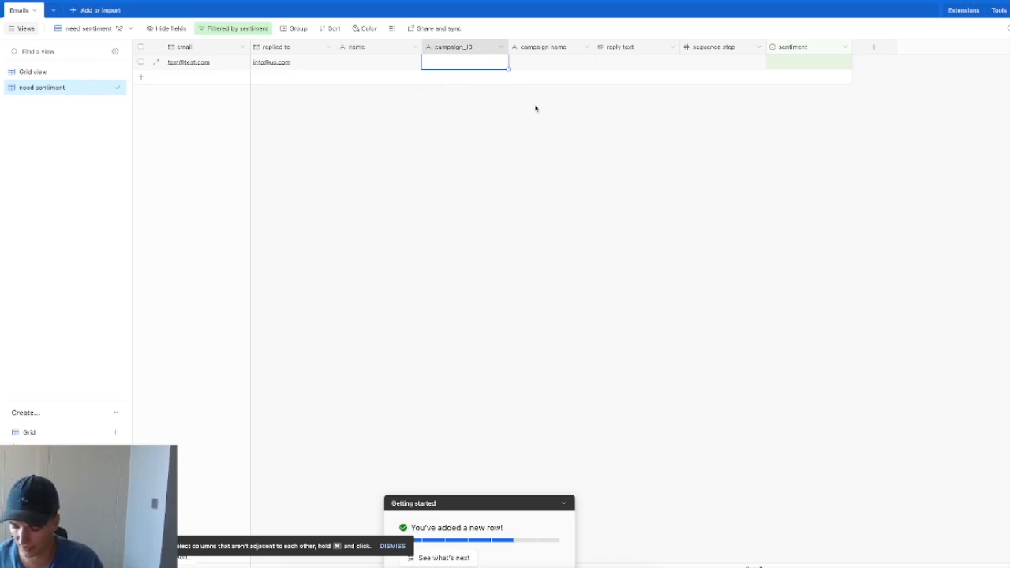
type("12345")
key("Tab")
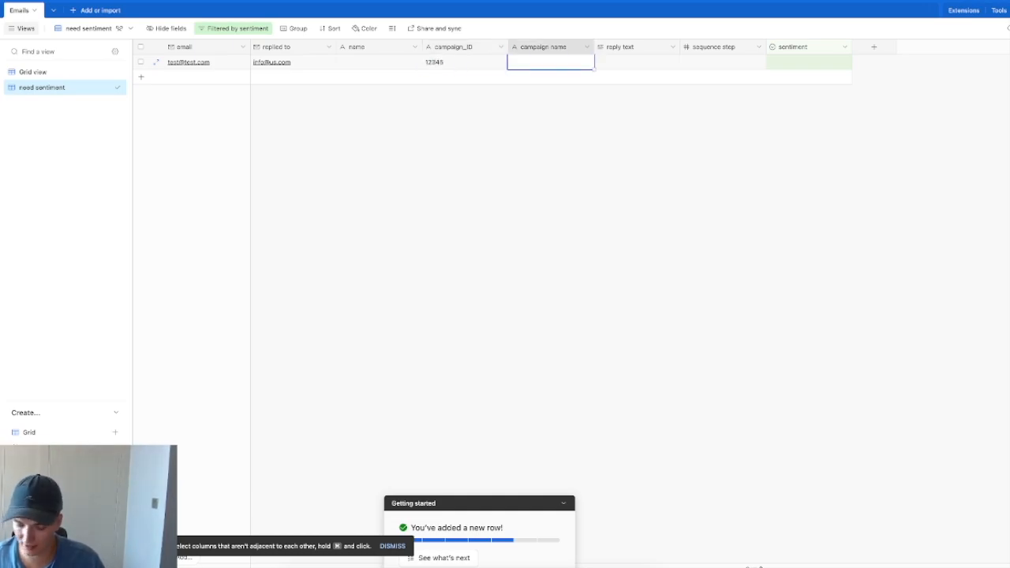
type("first campagin")
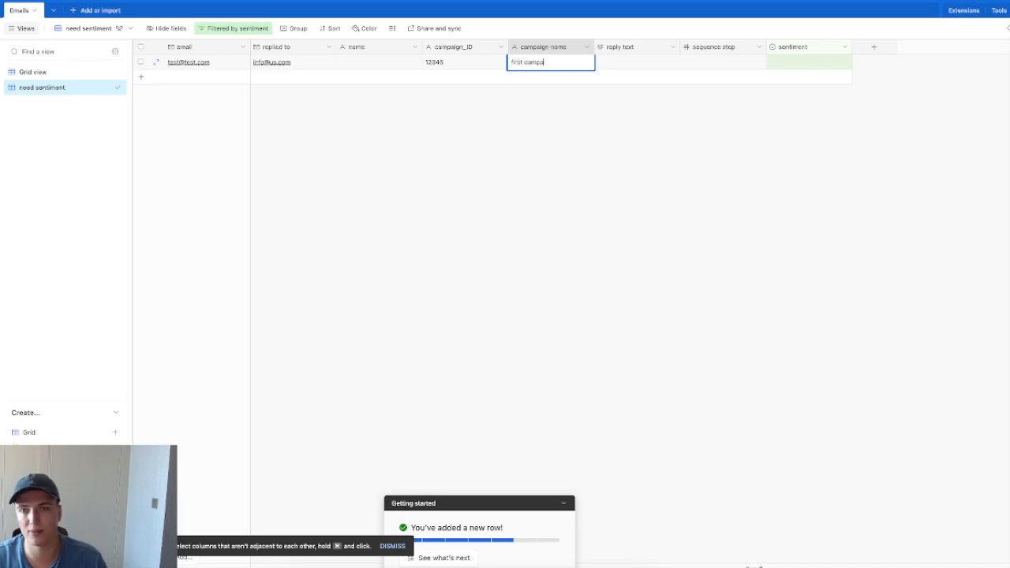
key("Tab")
key("Tab")
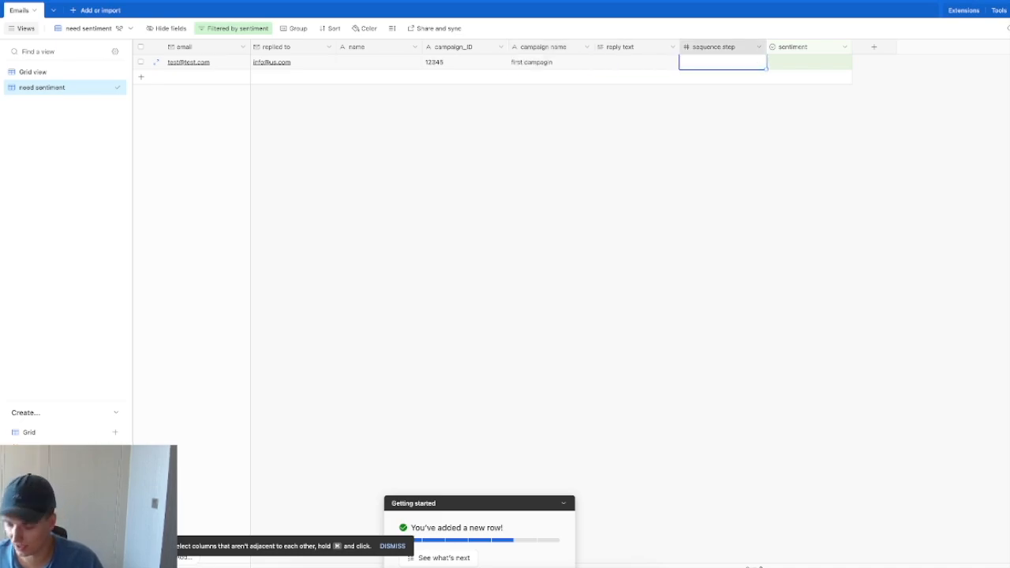
type("1")
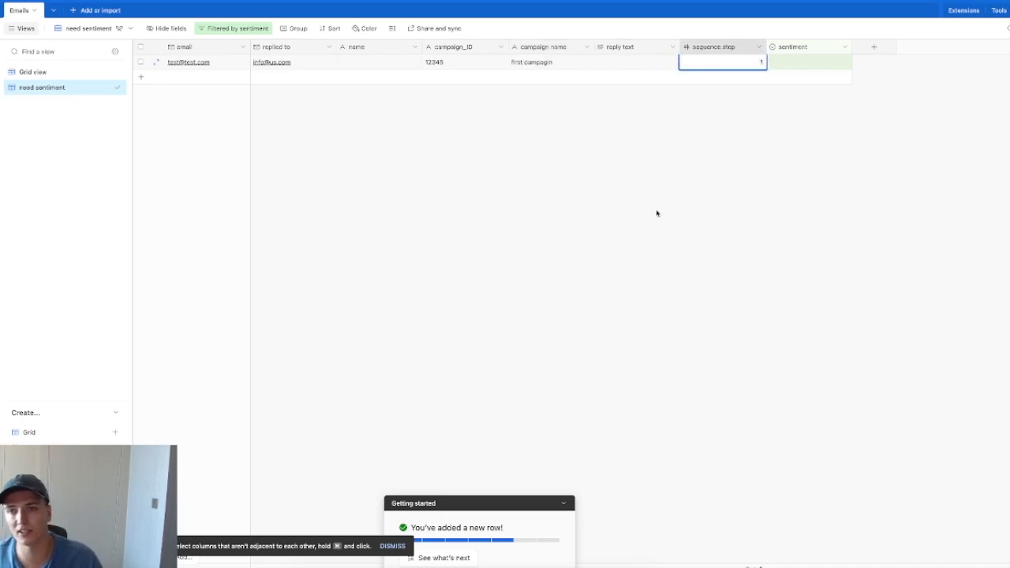
key("Return")
left_click(652, 63)
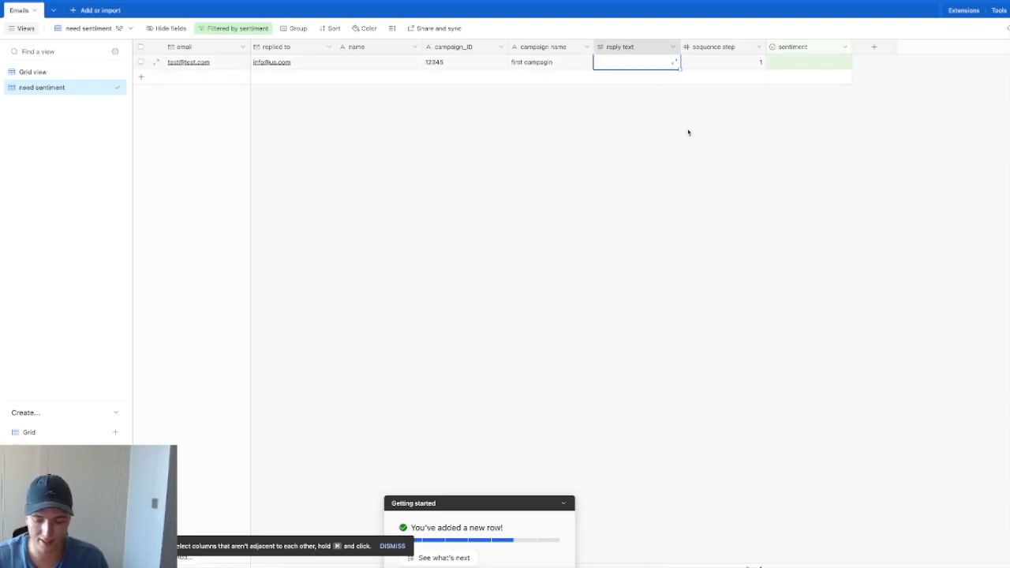
type("Not sure about this -")
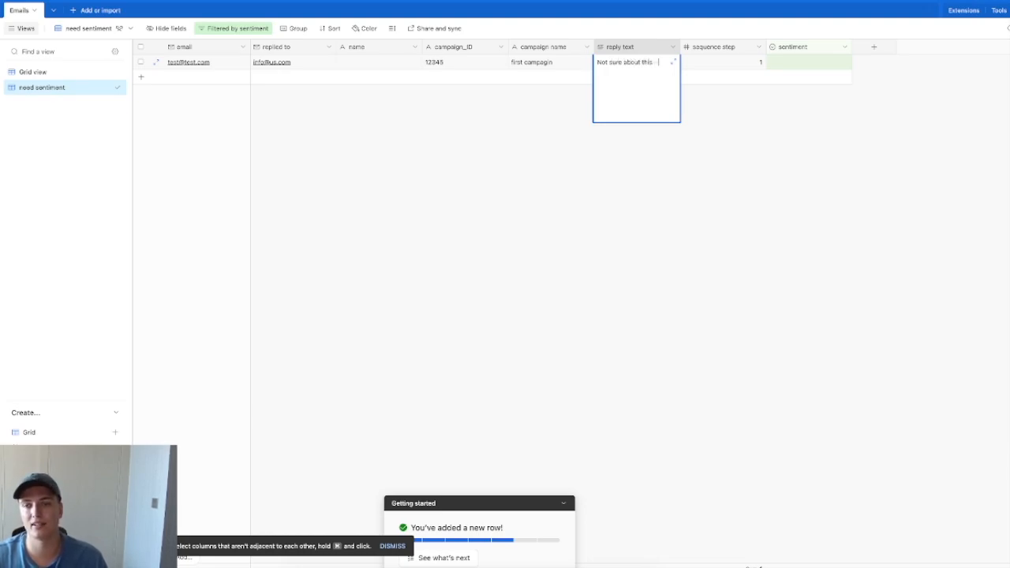
type("ou have a demo we can wal")
type("ch?")
Step: Run the scenario once and review the search and OpenAI steps' outputs
left_click(742, 185)
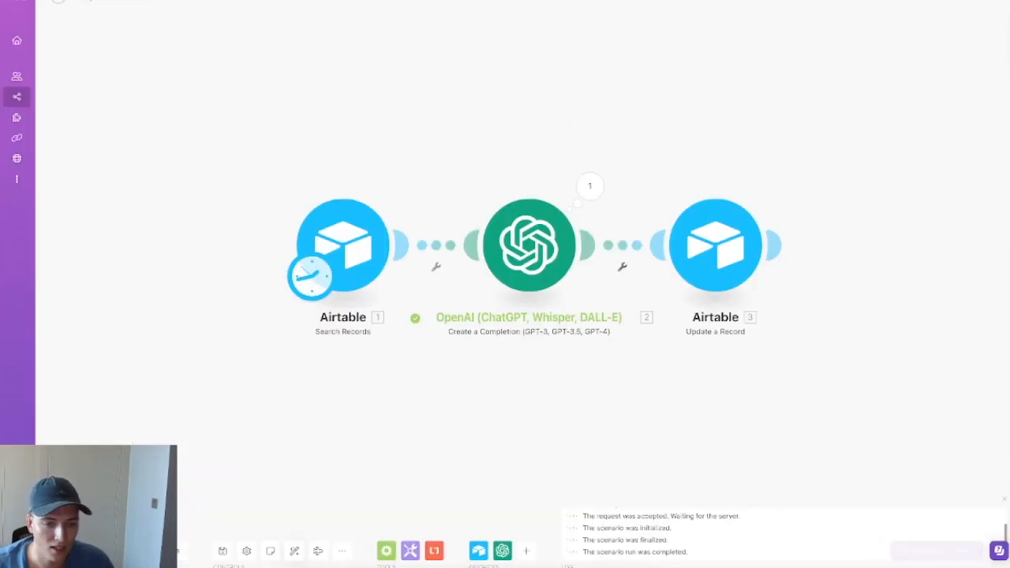
left_click(78, 551)
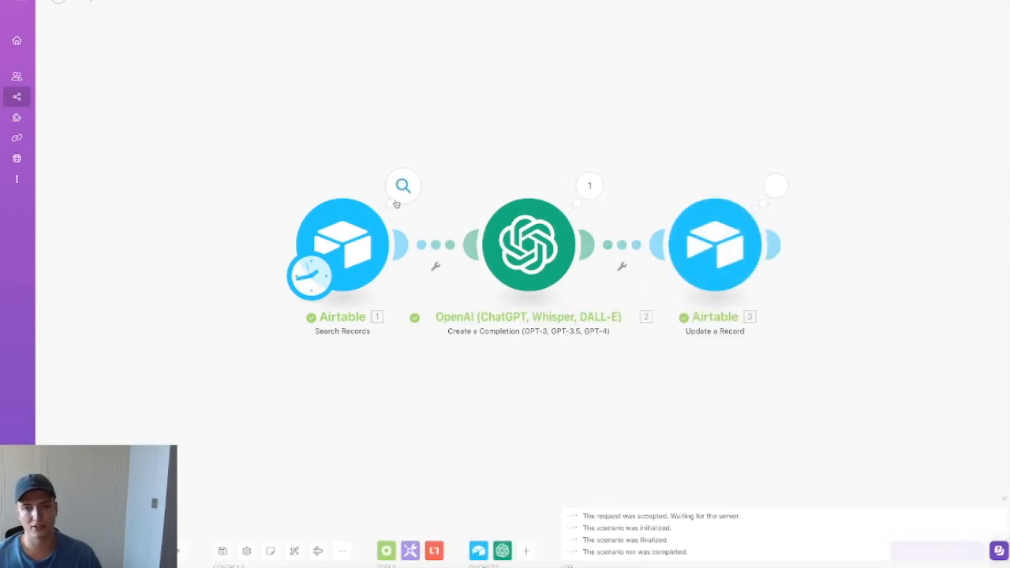
left_click(402, 185)
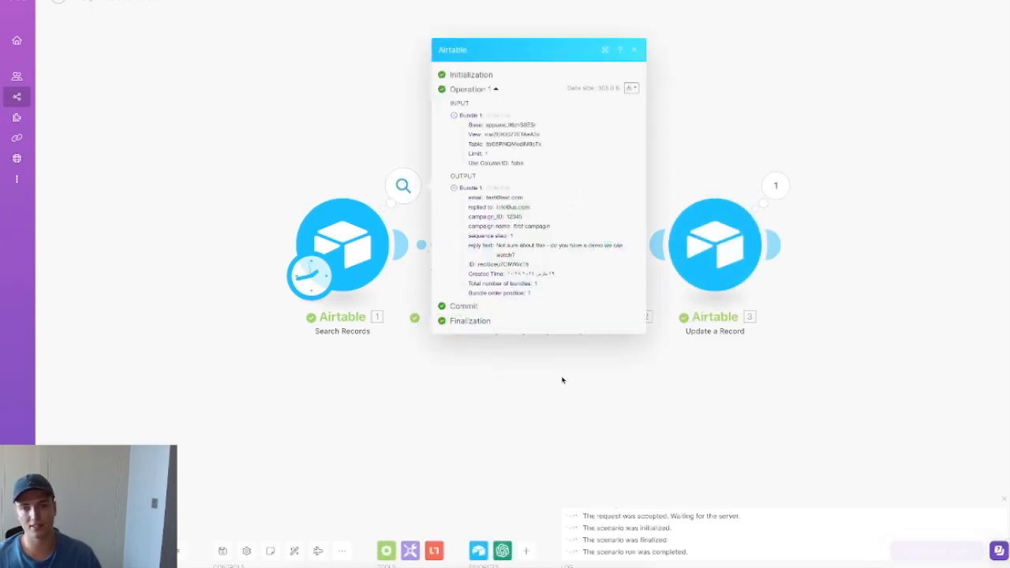
left_click(645, 399)
left_click(588, 187)
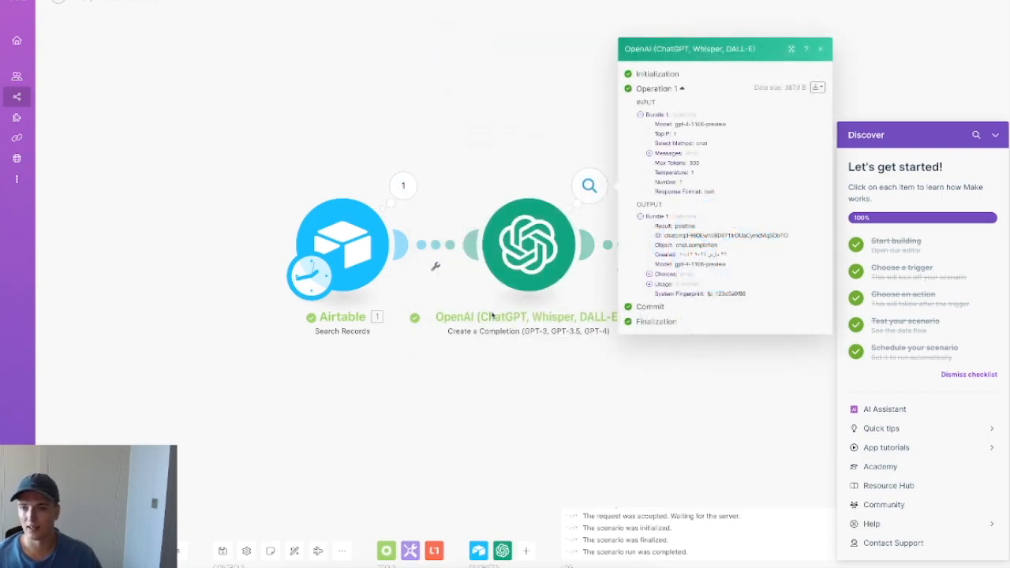
left_click(683, 408)
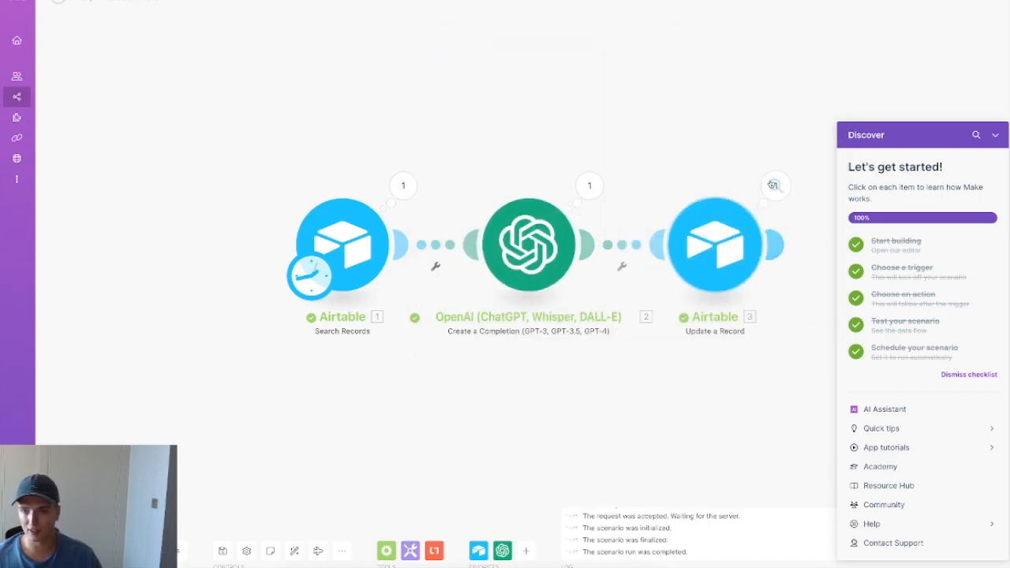
Step: Inspect the Update a Record output to confirm sentiment: positive
left_click(772, 186)
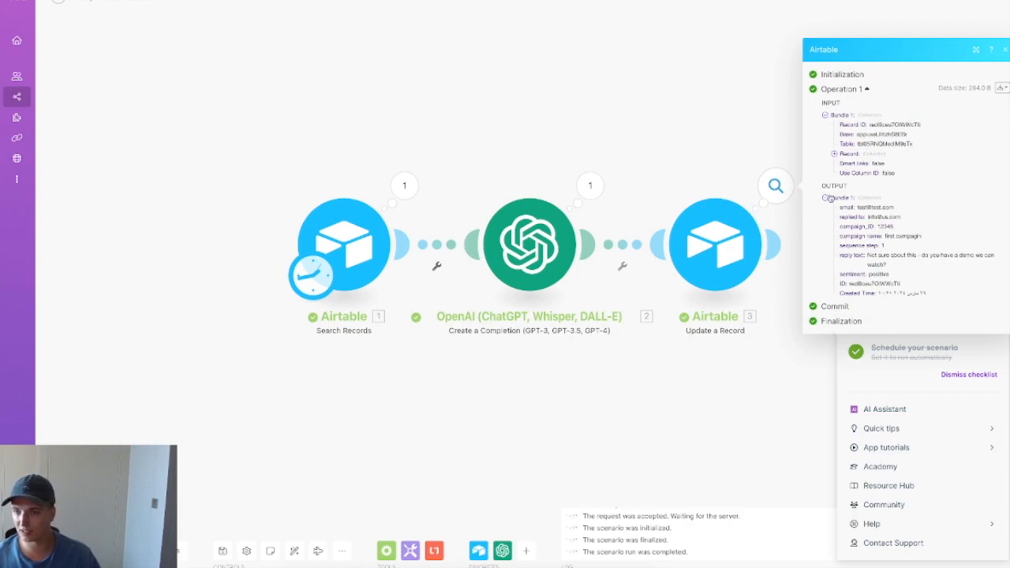
left_click(830, 198)
left_click(842, 243)
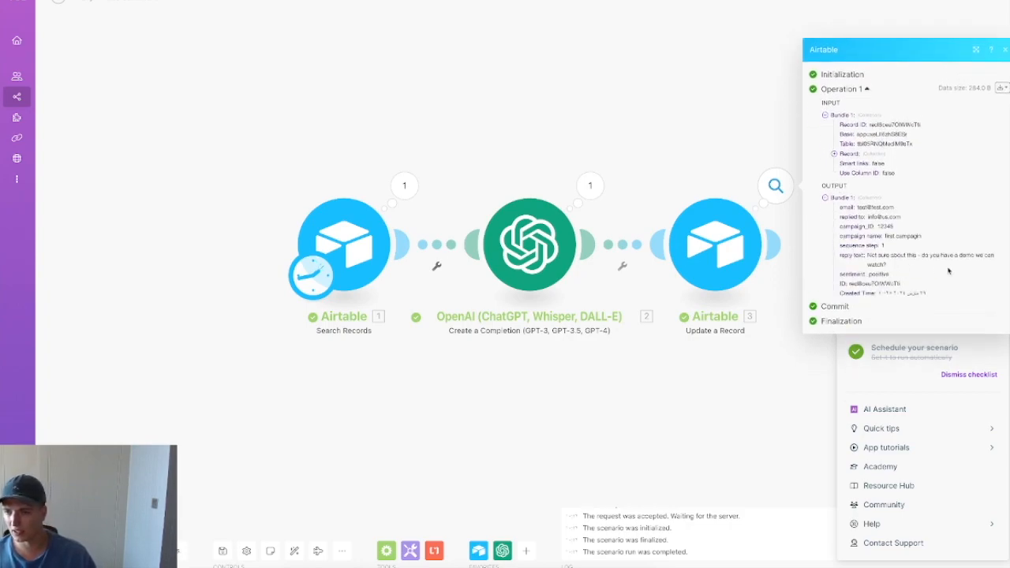
double_click(851, 274)
left_click_drag(896, 277, 835, 281)
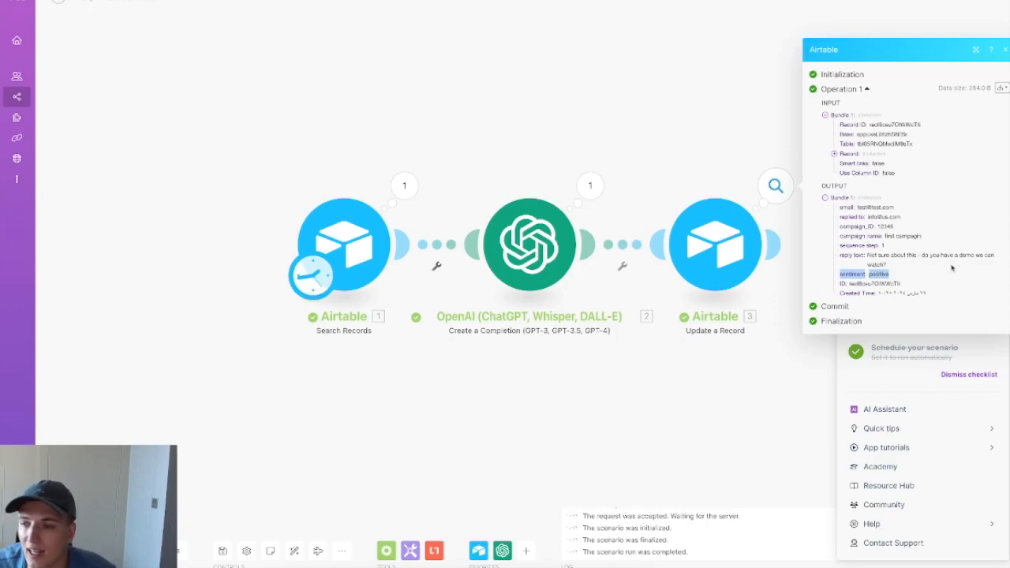
double_click(875, 273)
left_click(694, 385)
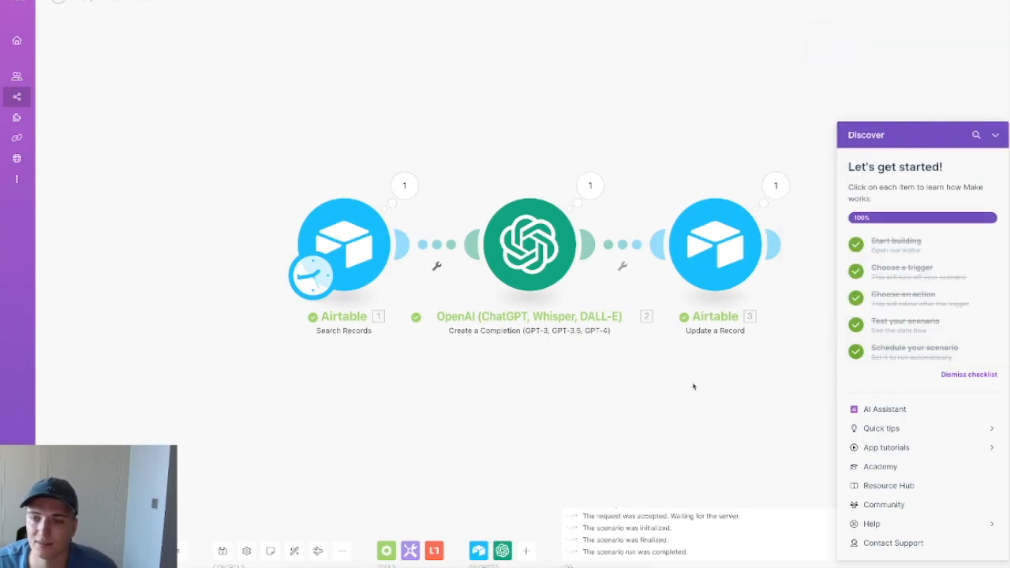
left_click(994, 133)
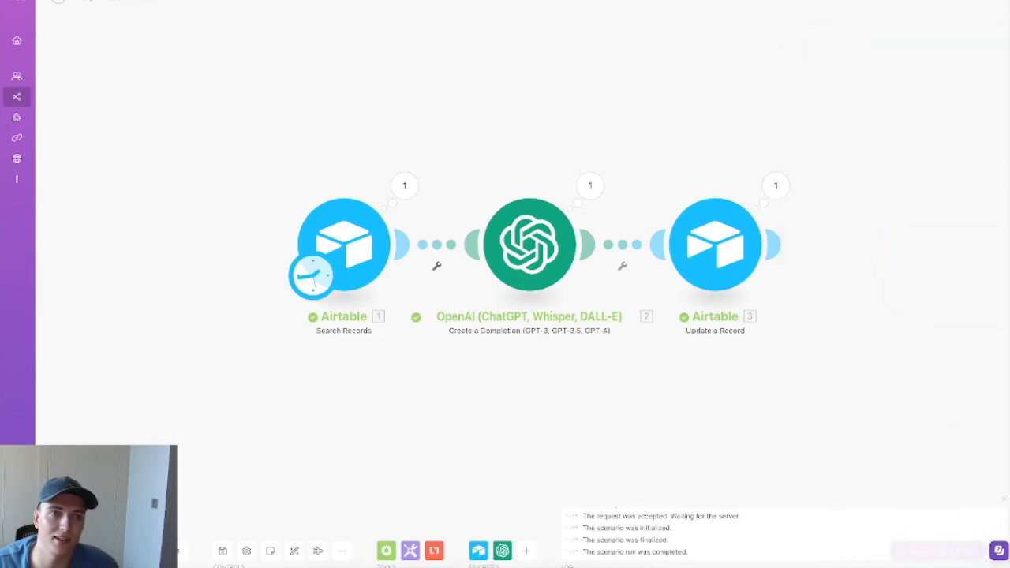
key("ctrl+Tab")
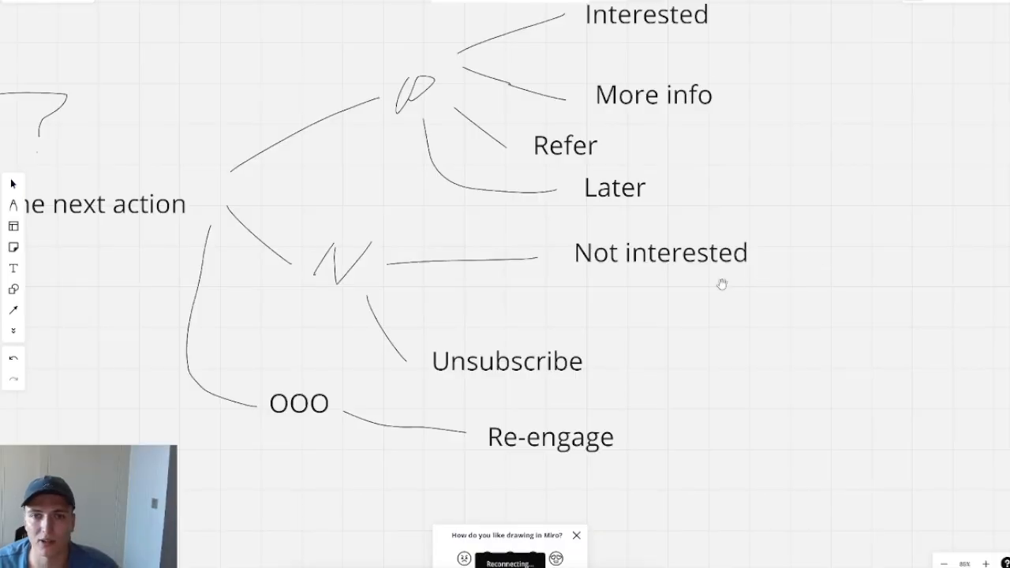
Step: Open the Emails table's unfiltered Grid view showing all records
scroll(600, 302, "down", 2)
scroll(539, 343, "down", 2)
scroll(541, 343, "up", 1)
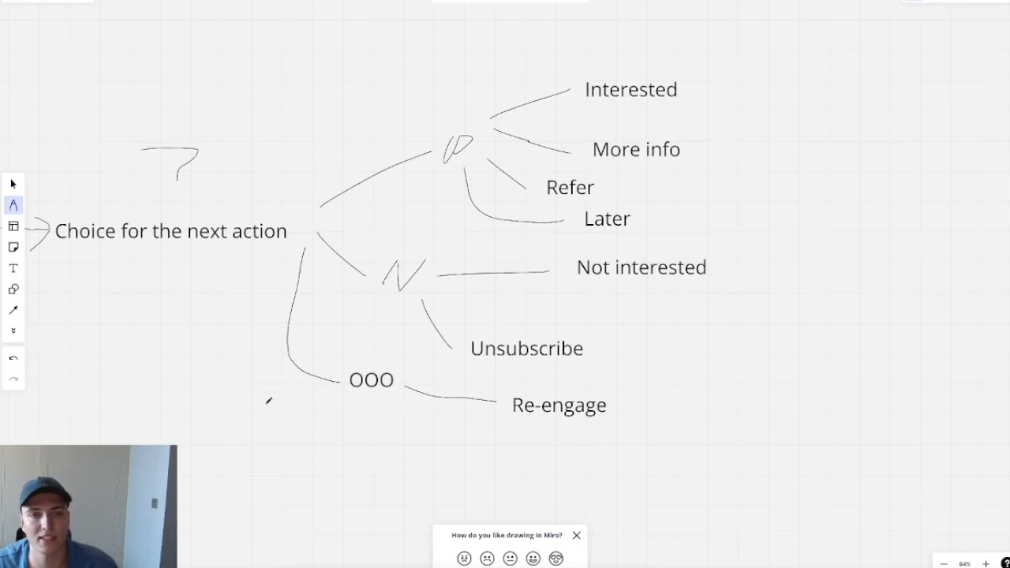
left_click(217, 1)
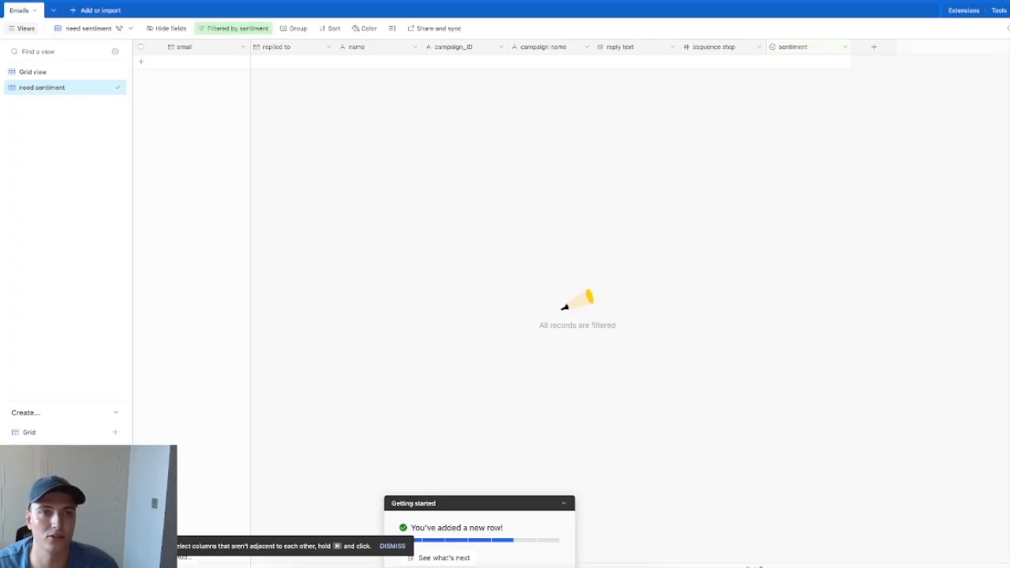
key("ctrl+Tab")
key("ctrl+Tab")
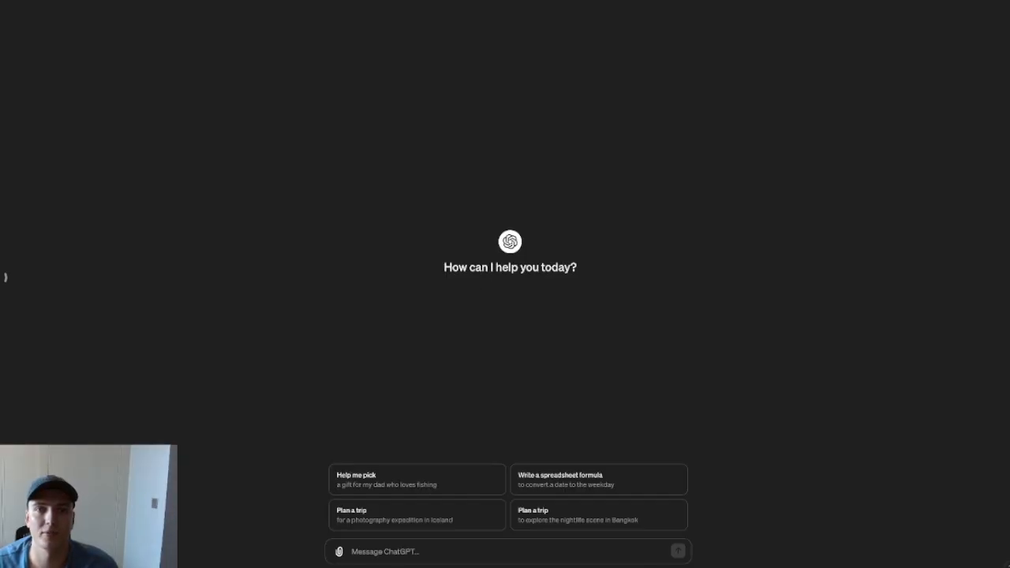
left_click(221, 1)
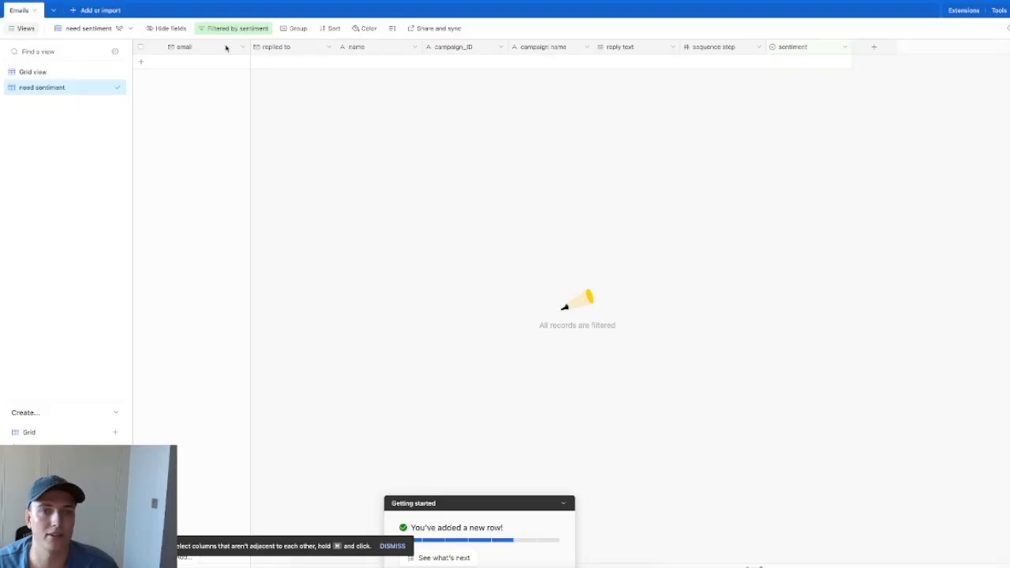
left_click(64, 73)
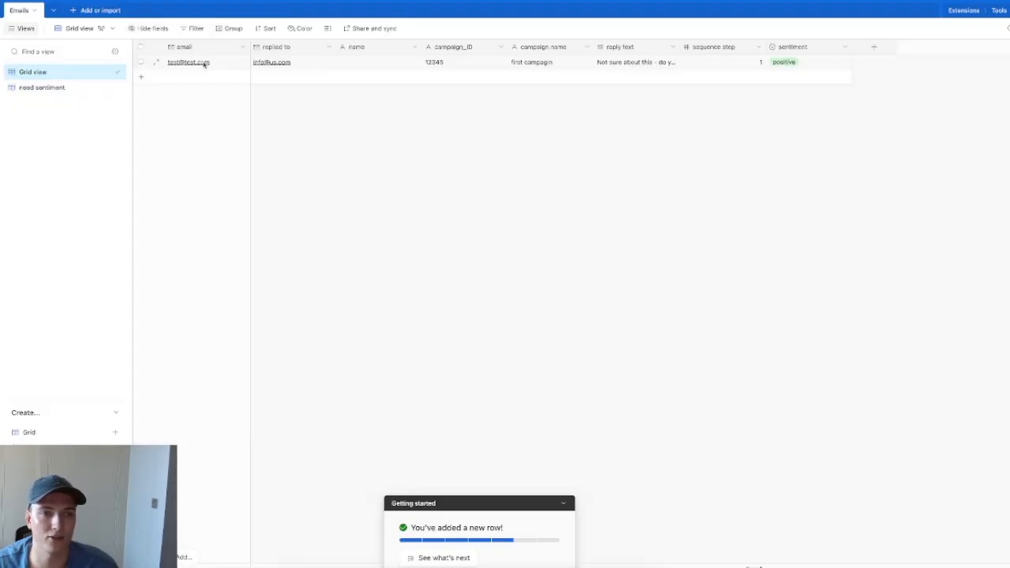
Step: Duplicate the test record and change the copy's reply to 'Im out of office untill 5th of april'
right_click(331, 68)
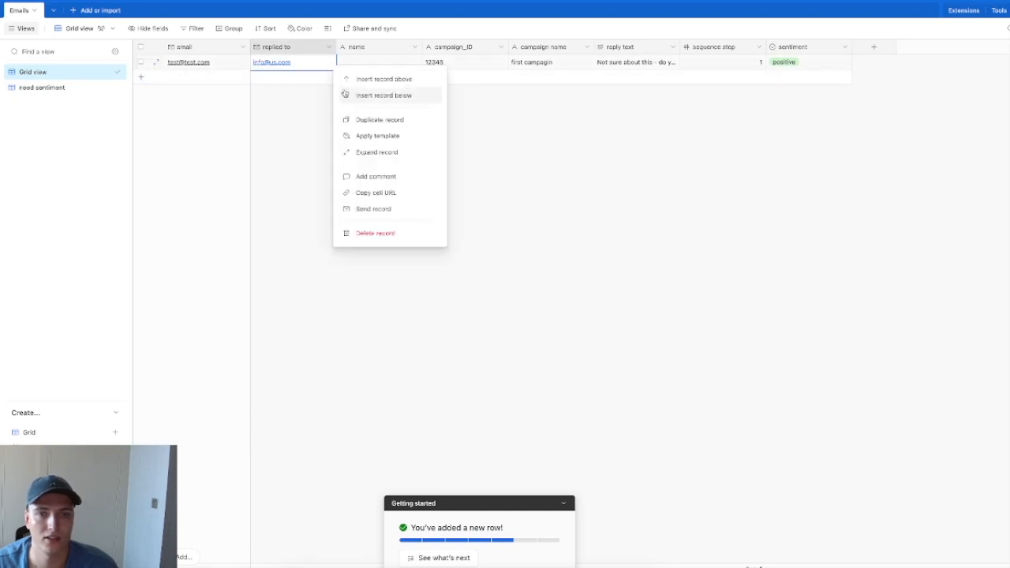
left_click(390, 121)
left_click(661, 76)
key("Delete")
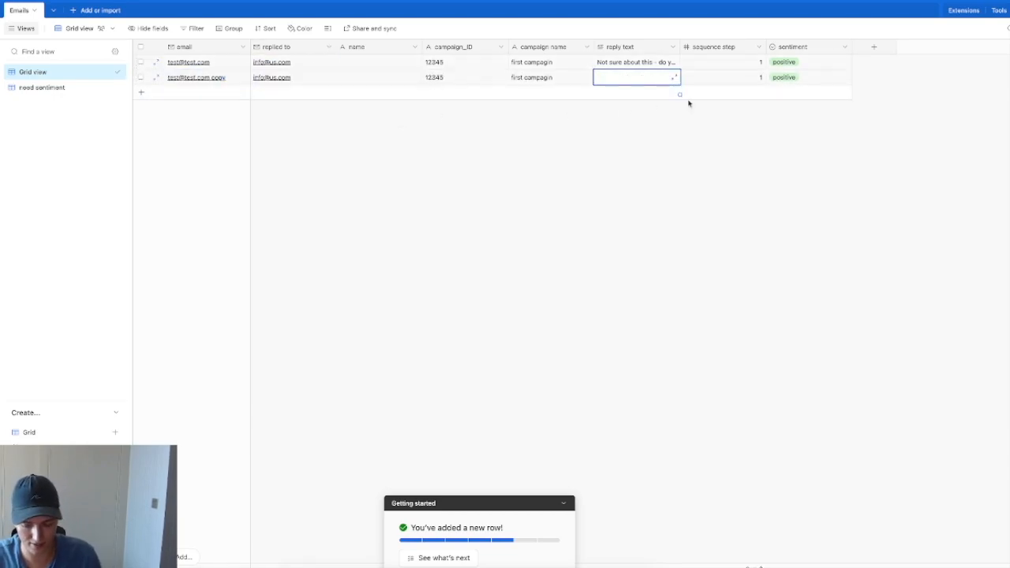
type("Im out of office untill")
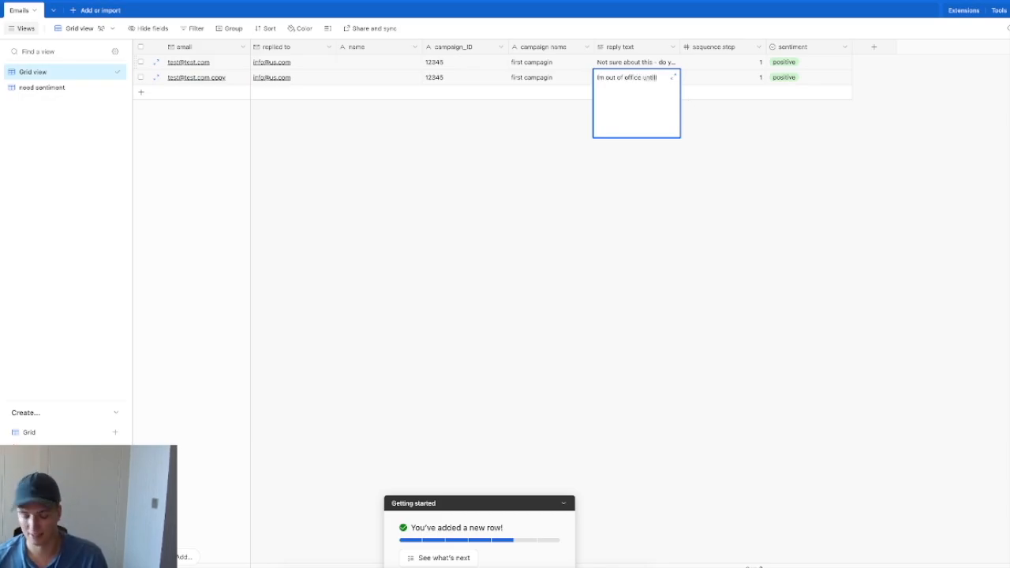
type(" 5th of april")
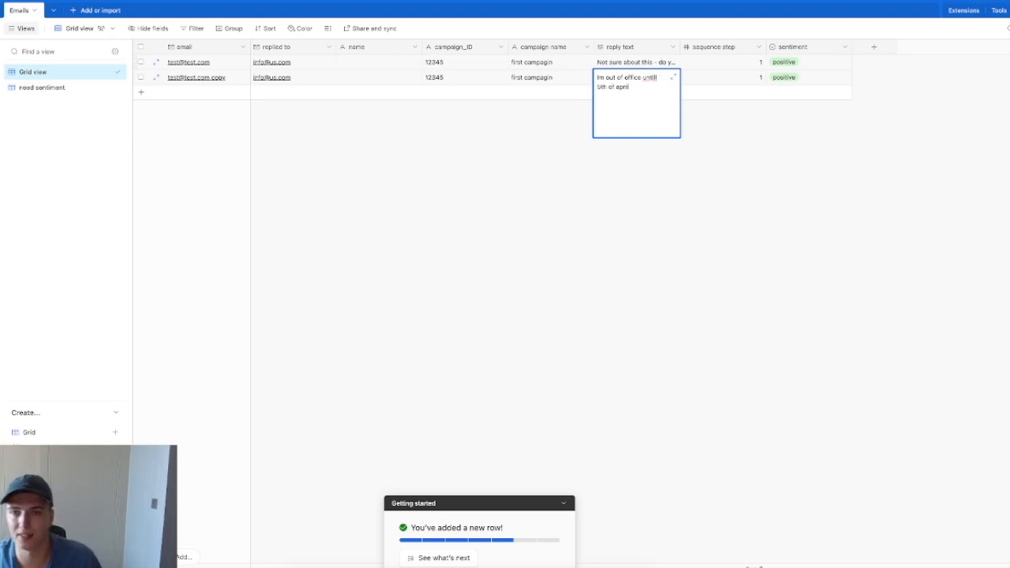
left_click(651, 194)
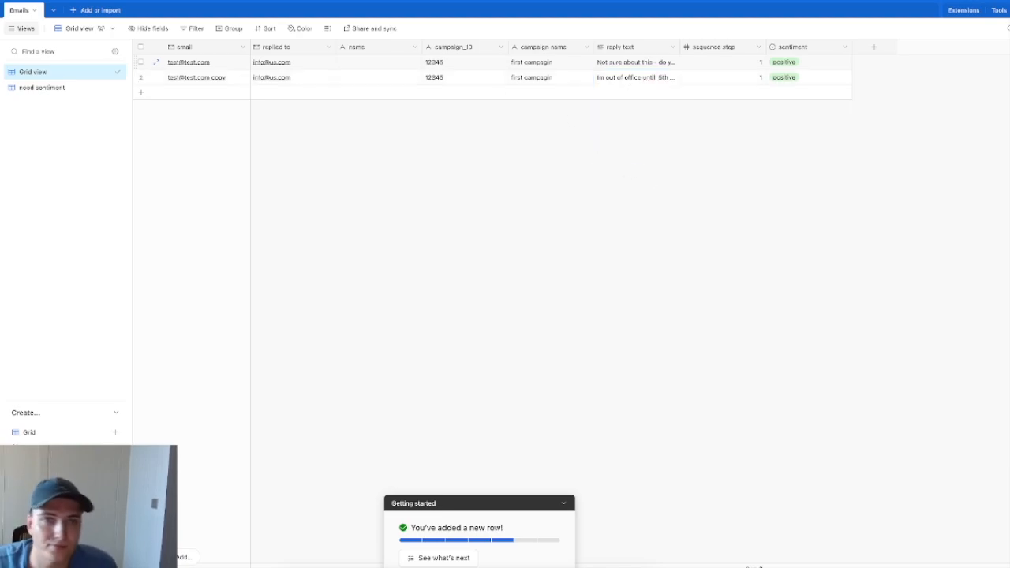
Step: Clear the duplicated record's sentiment option
double_click(813, 83)
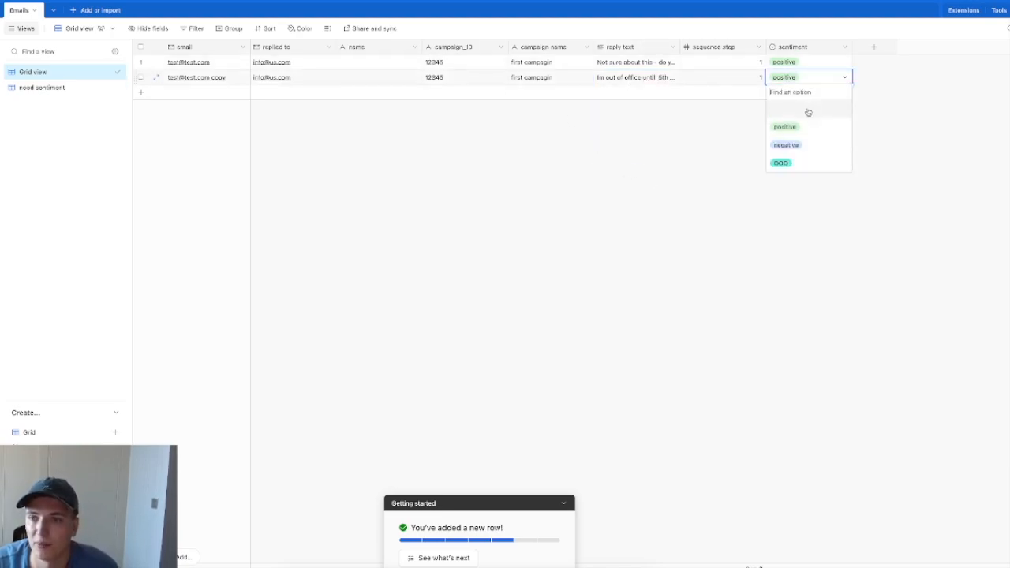
left_click(809, 112)
left_click(597, 174)
left_click(42, 87)
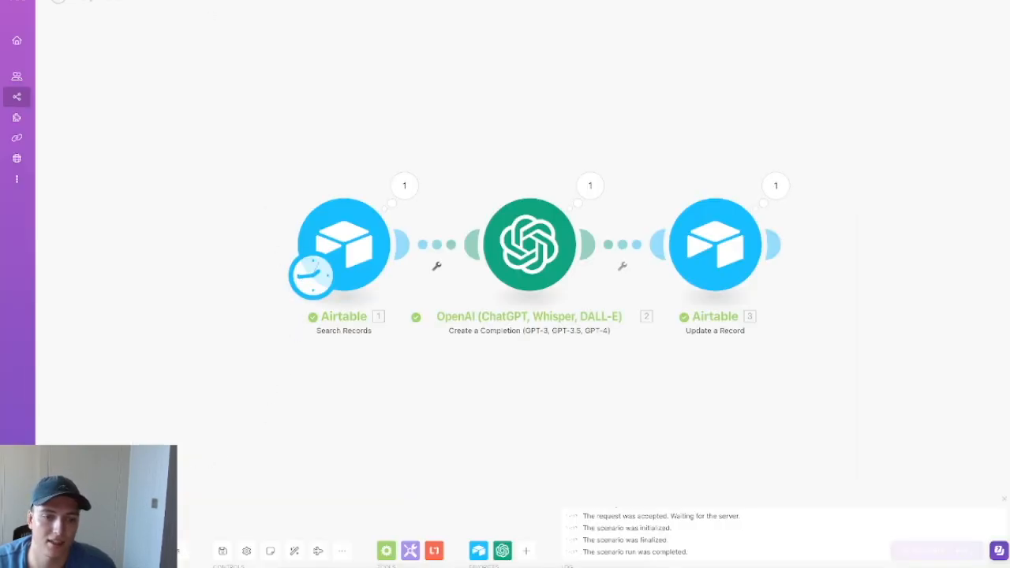
Step: Run the scenario again and check both records in Airtable's Grid view
left_click(71, 545)
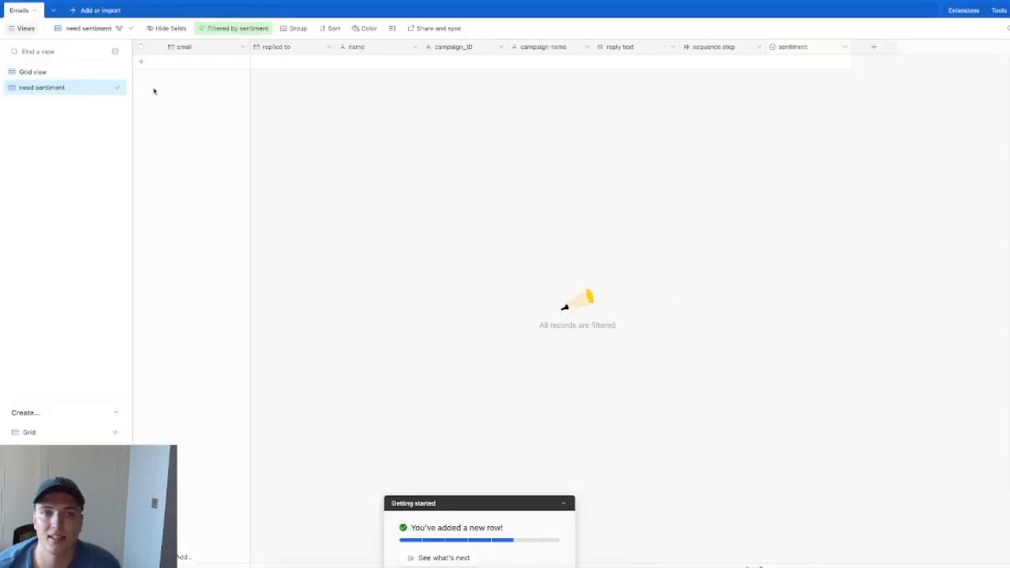
left_click(53, 73)
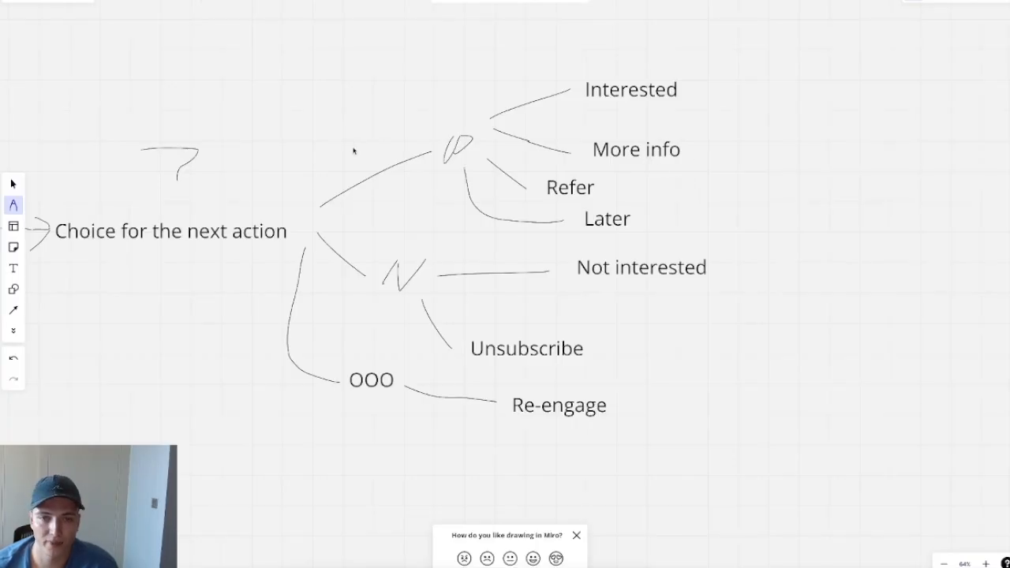
Step: Dismiss the feedback prompt and draw a freehand loop around the P, N and OOO branches
left_click(576, 536)
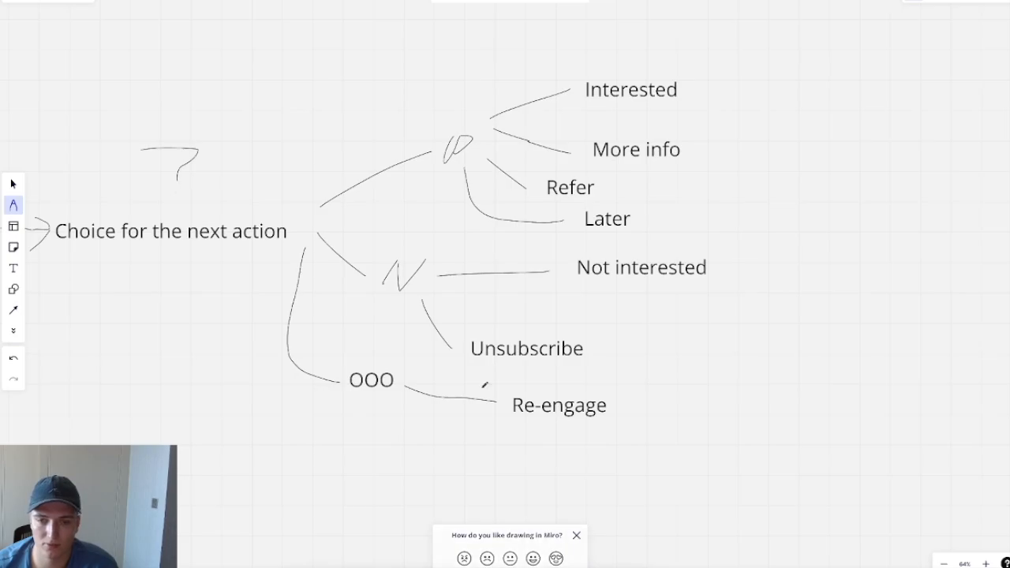
mouse_move(457, 102)
left_mouse_down()
mouse_move(356, 254)
mouse_move(366, 416)
mouse_move(558, 108)
mouse_move(404, 141)
left_mouse_up()
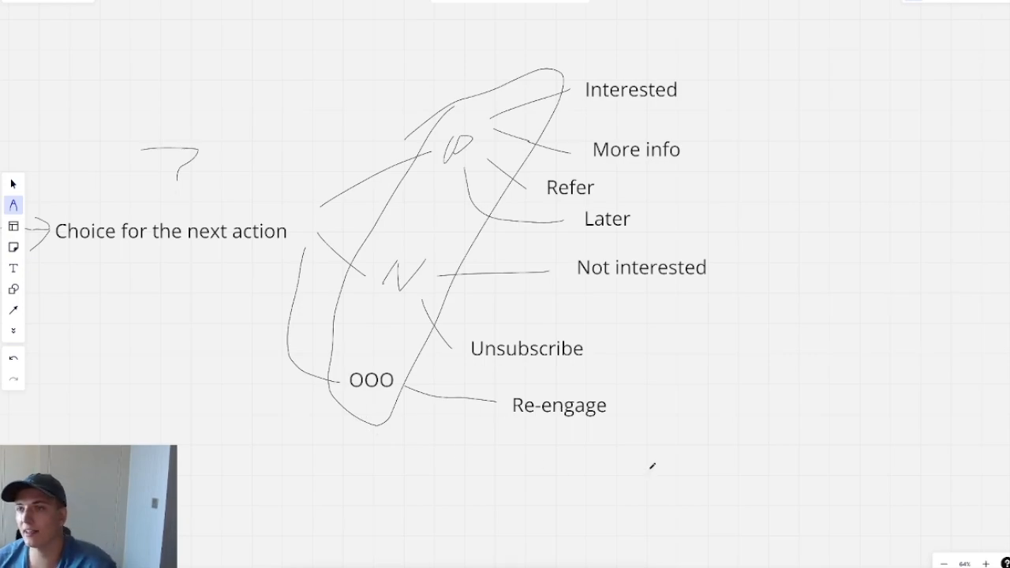
left_click(492, 567)
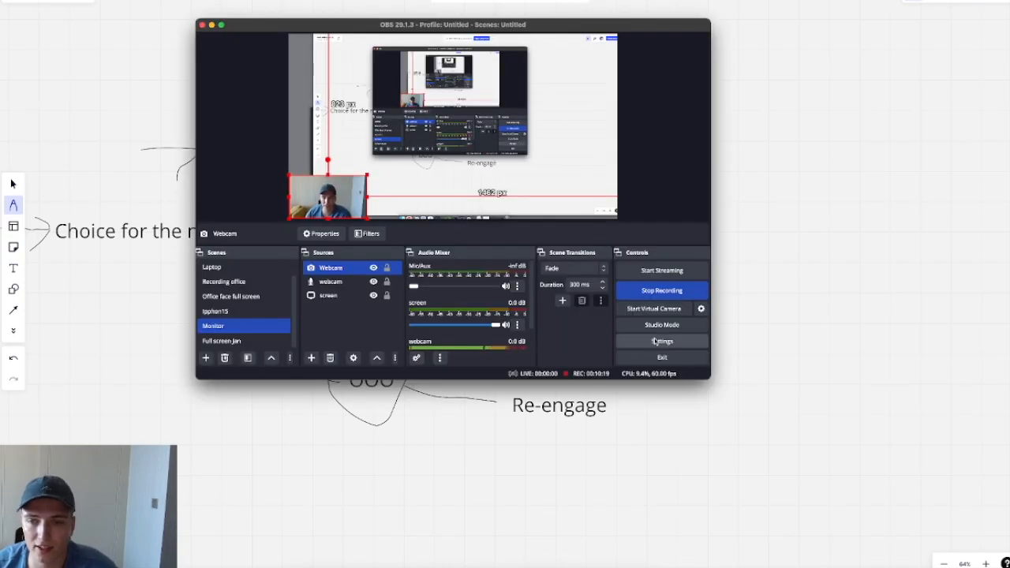
left_click(265, 345)
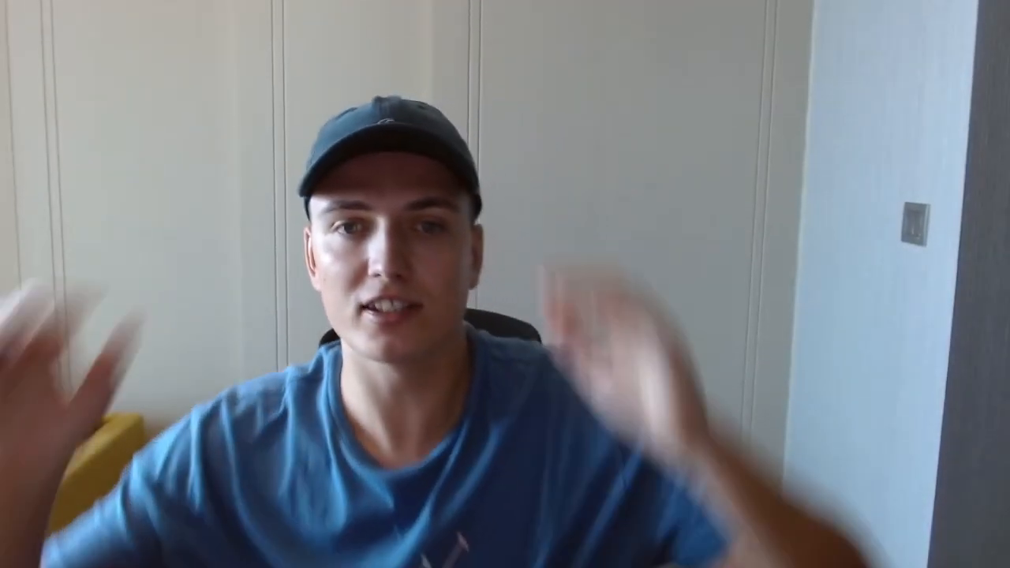